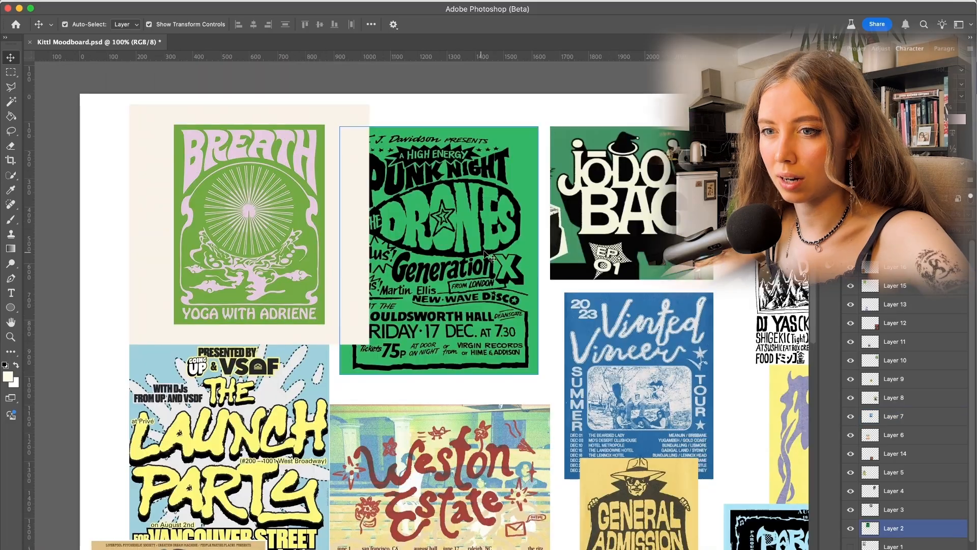
Step: Survey the collected music and event posters across the moodboard, from the Breath yoga poster down to the Portola and Paris posters
scroll(275, 360, down, 3)
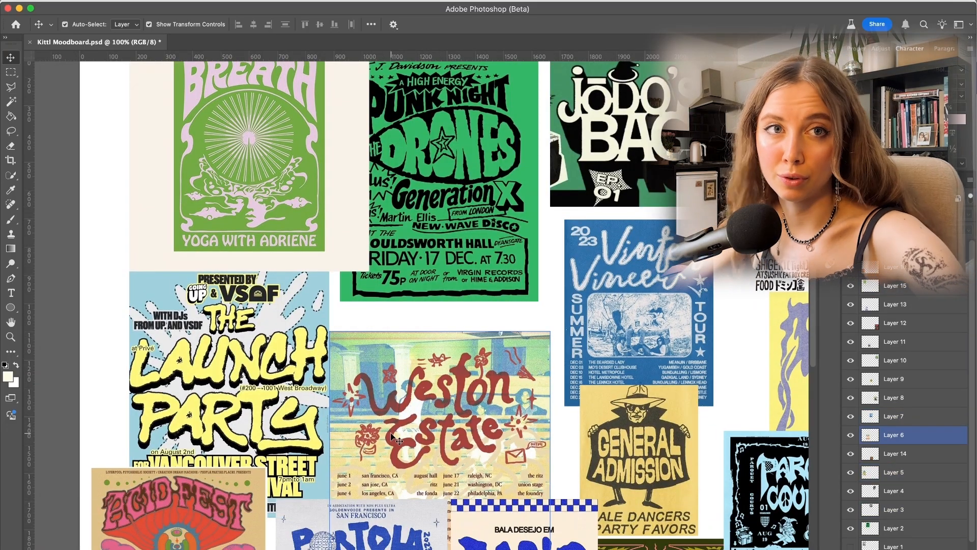
scroll(217, 98, up, 1)
click(279, 116)
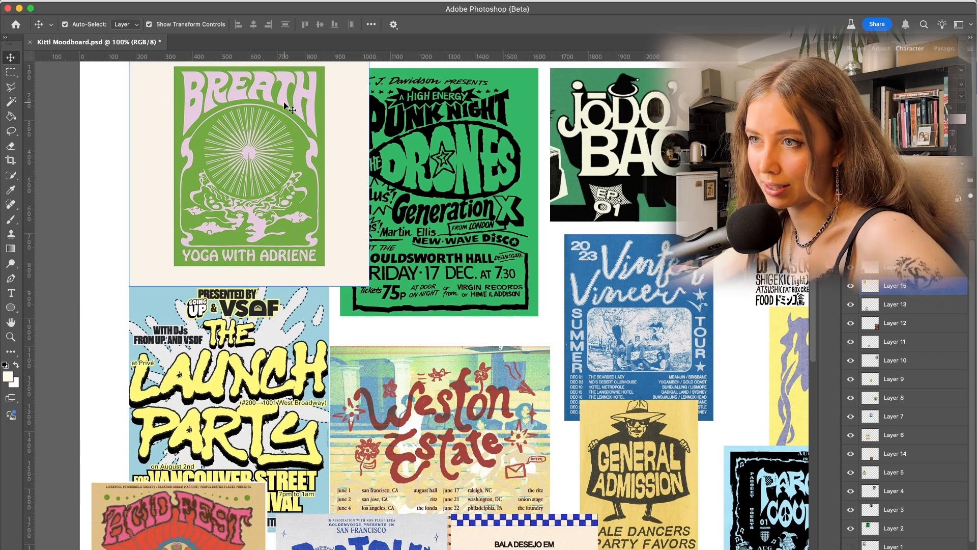
scroll(355, 194, right, 4)
click(355, 194)
scroll(355, 193, right, 1)
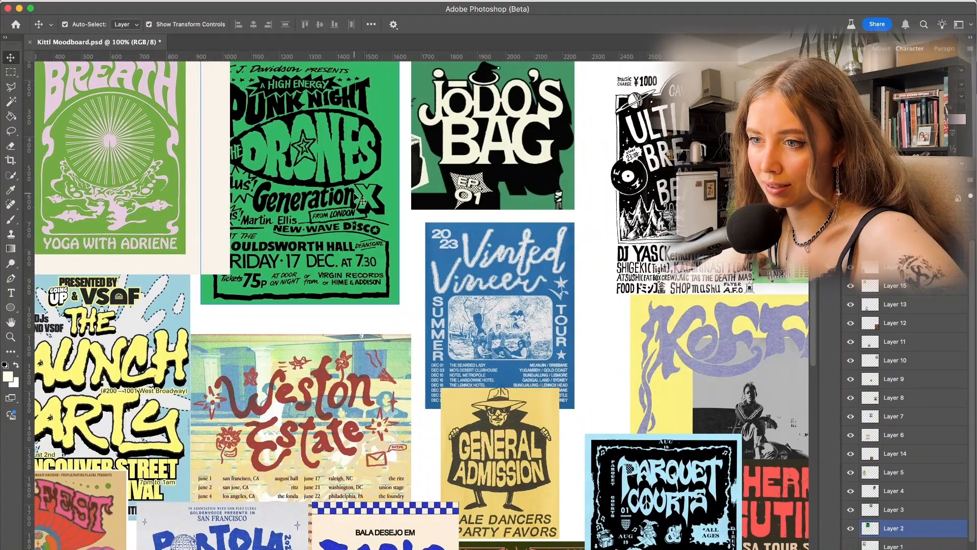
scroll(362, 201, down, 5)
scroll(362, 201, left, 3)
click(400, 202)
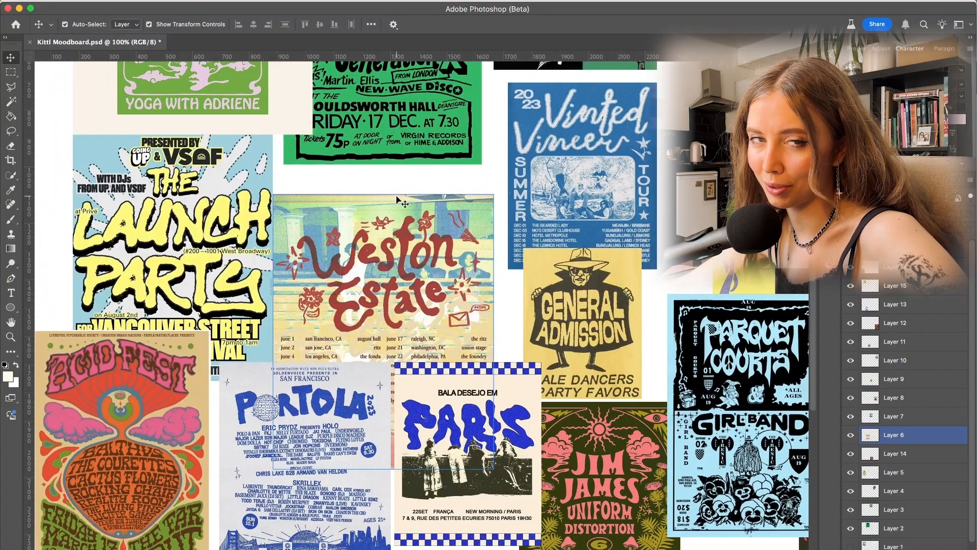
scroll(398, 200, down, 2)
scroll(398, 200, right, 2)
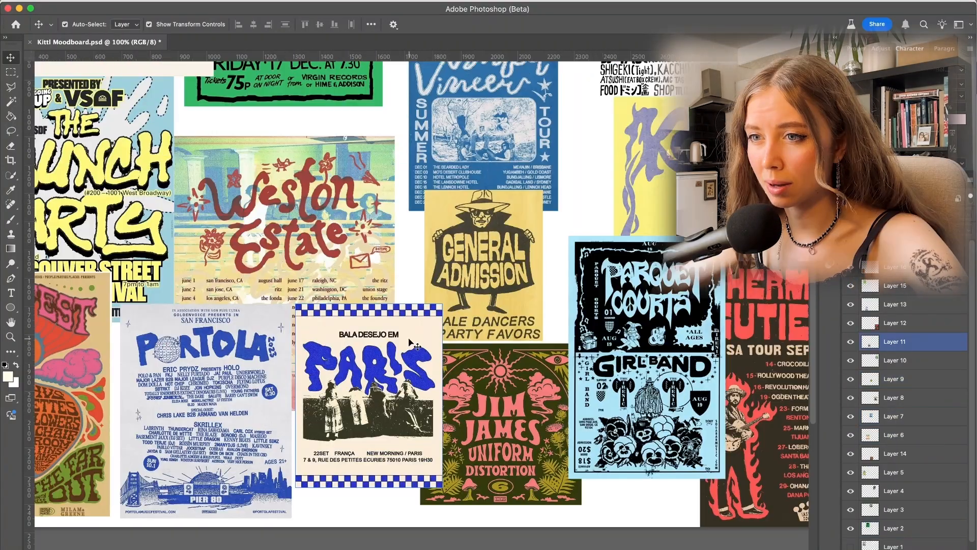
Step: Examine the lettering and illustration of the Acid Fest, Portola and Paris posters up close
scroll(408, 337, left, 6)
scroll(408, 337, left, 2)
key(super+plus)
scroll(381, 201, left, 3)
scroll(382, 201, down, 3)
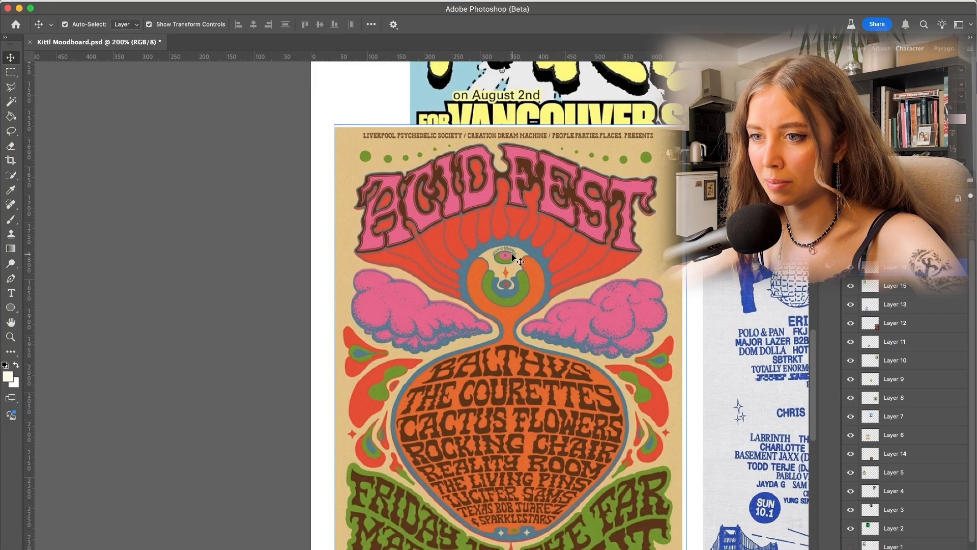
scroll(513, 256, down, 2)
scroll(513, 256, right, 1)
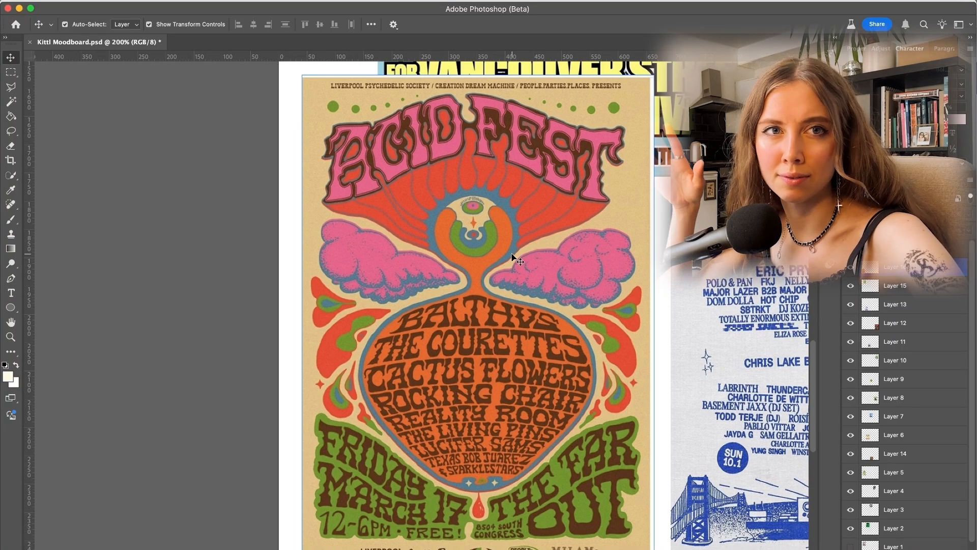
scroll(571, 252, right, 10)
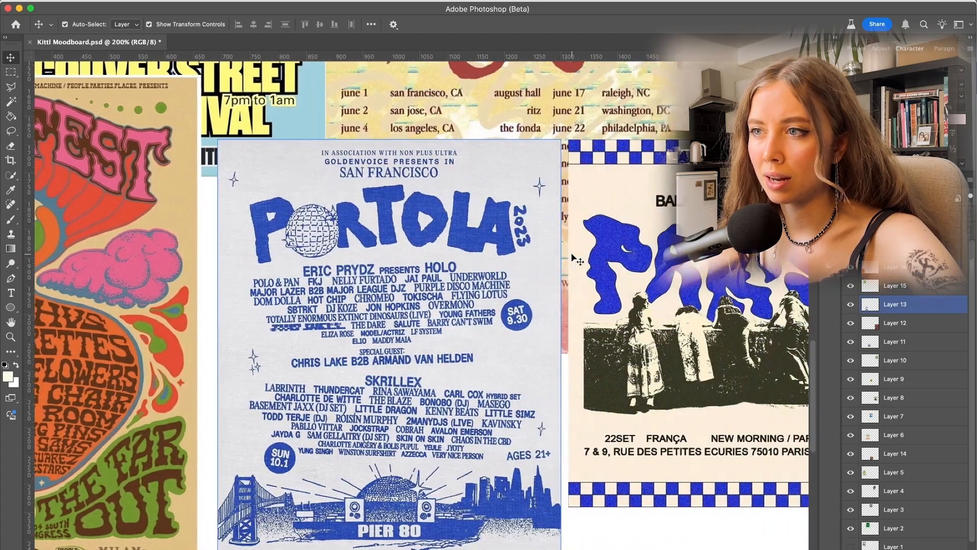
click(574, 259)
scroll(574, 260, up, 1)
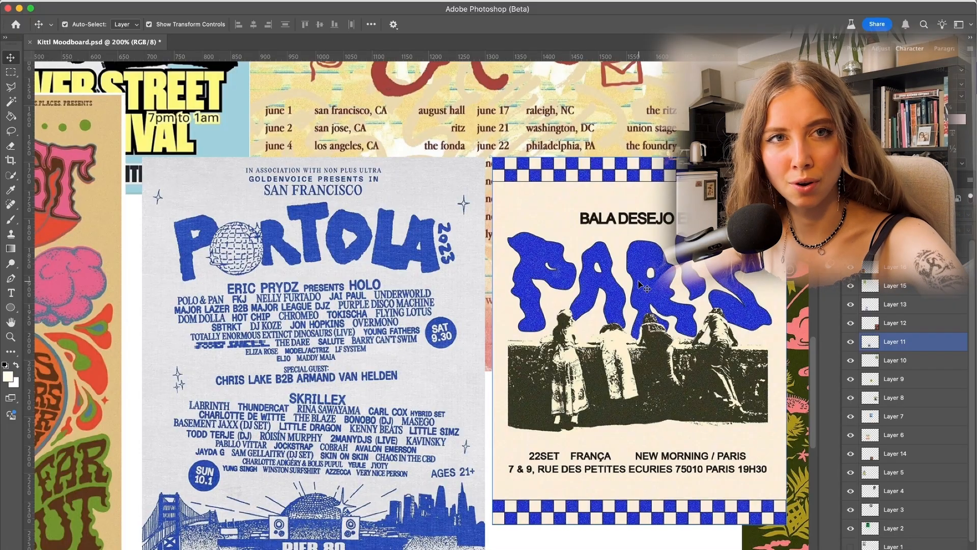
Step: Examine the hand-drawn lettering of the Weston Estate and Launch Party posters, and compare them with the Breath yoga poster
scroll(639, 288, up, 5)
scroll(638, 288, right, 3)
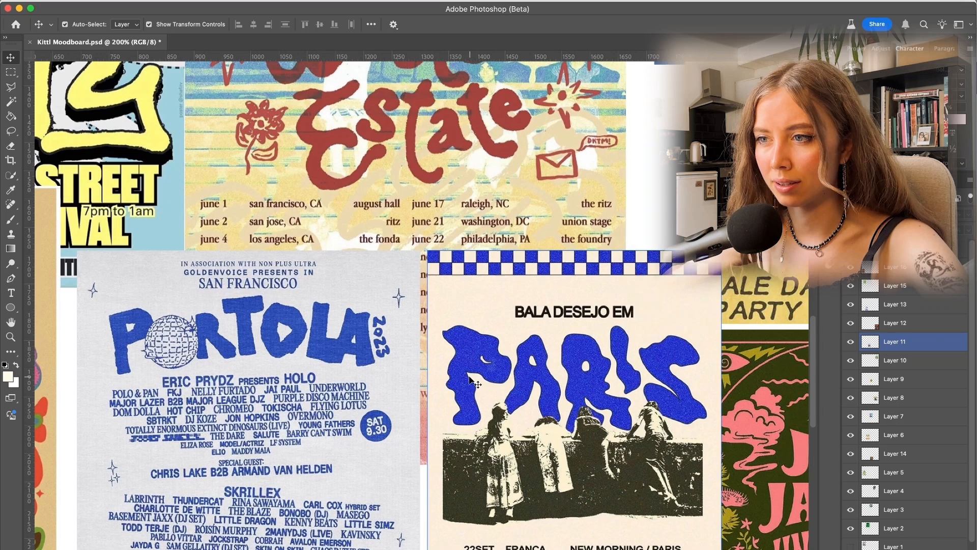
click(348, 346)
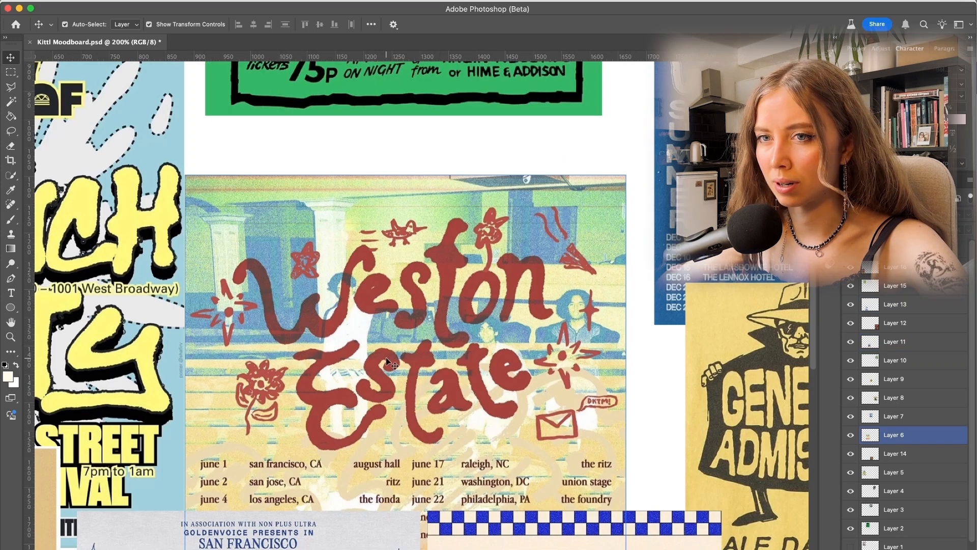
scroll(385, 361, left, 10)
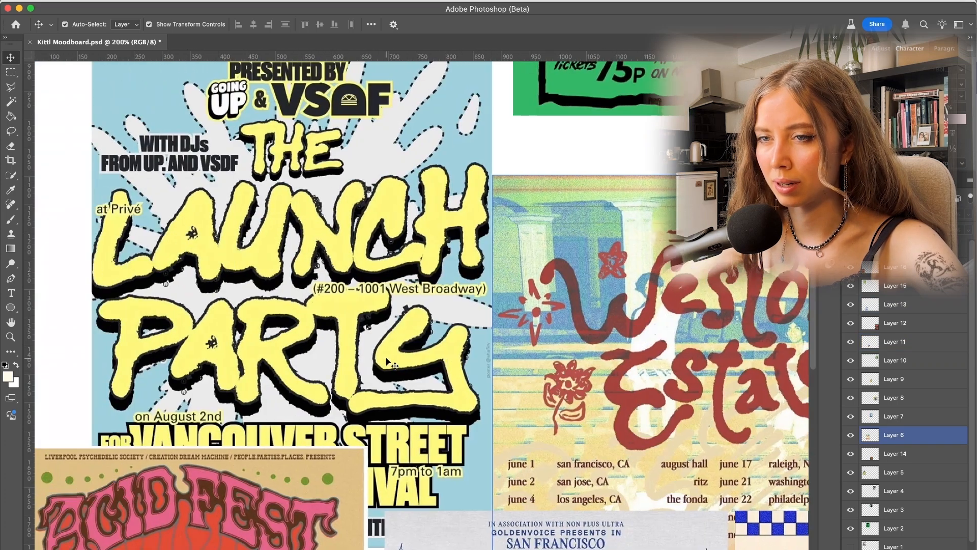
click(386, 361)
key(super+minus)
scroll(459, 349, up, 5)
click(458, 349)
click(406, 160)
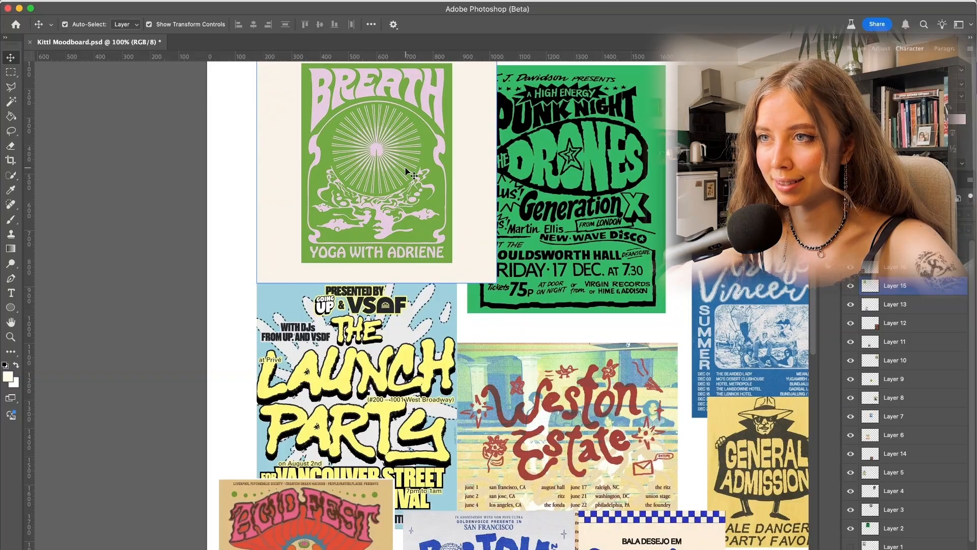
Step: Examine the script and distorted lettering of the Vinted Vineer and Koffee posters, and compare it with the Acid Fest poster
scroll(406, 171, right, 5)
scroll(419, 175, left, 2)
scroll(419, 175, down, 2)
scroll(667, 308, up, 3)
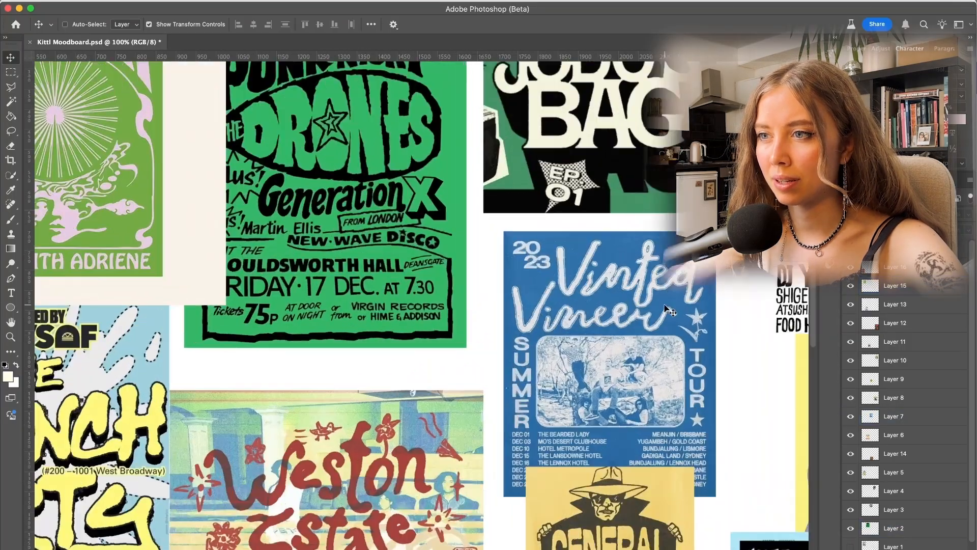
key(super+plus)
super+click(496, 285)
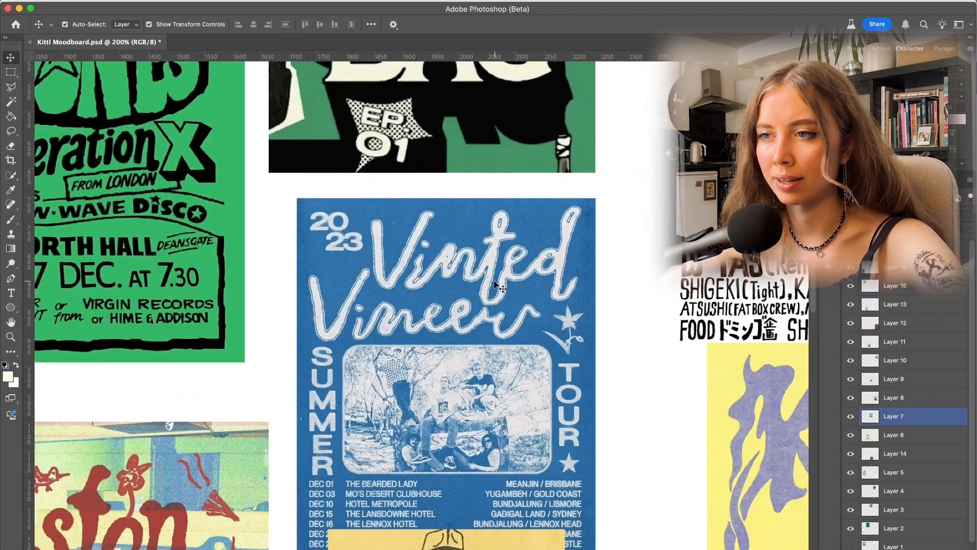
scroll(492, 384, right, 3)
super+click(492, 385)
scroll(492, 384, right, 3)
super+click(492, 384)
scroll(493, 384, right, 3)
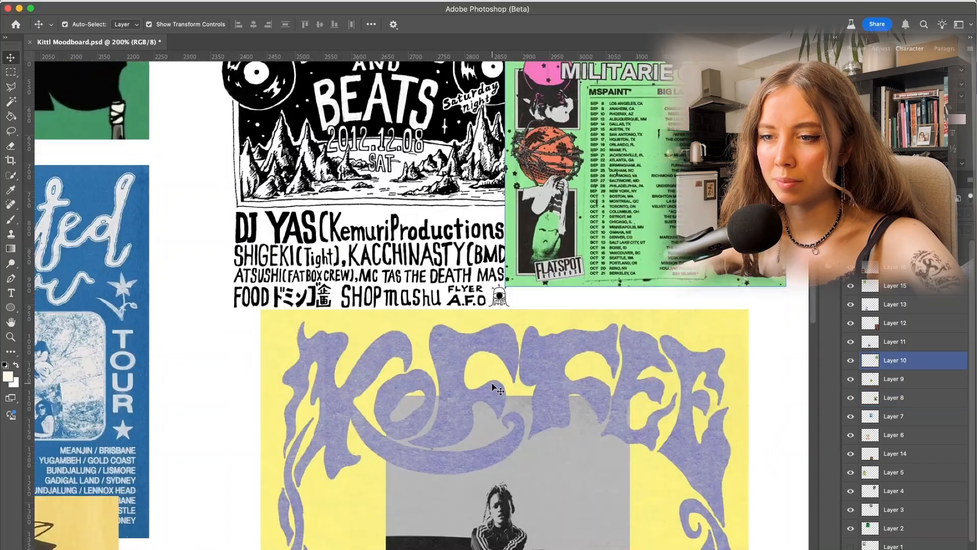
scroll(491, 383, down, 5)
scroll(520, 202, left, 15)
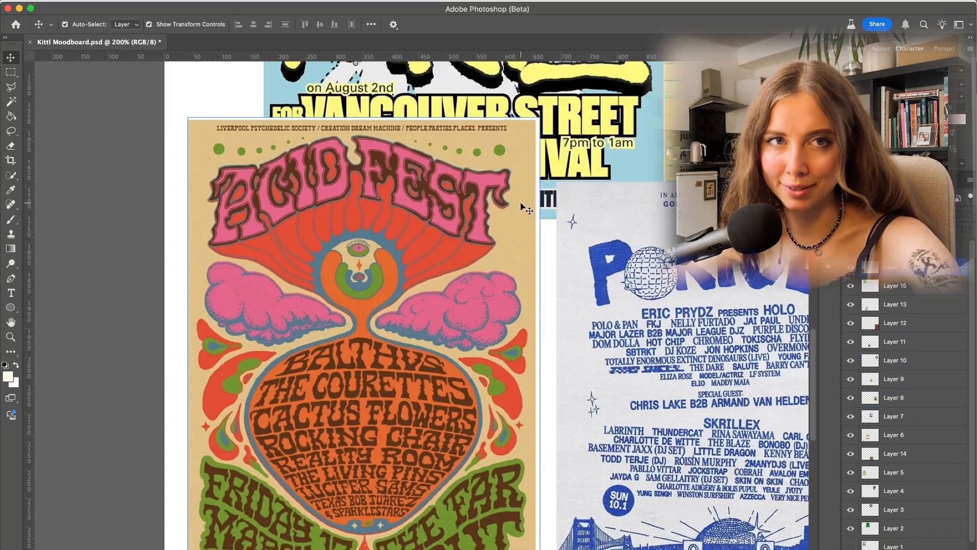
Step: Review the posters across the whole moodboard, examining the Ultimate Breaks and Beats flyer and its neighbouring Scowl and Koffee posters in detail
key(super+minus)
super+click(569, 193)
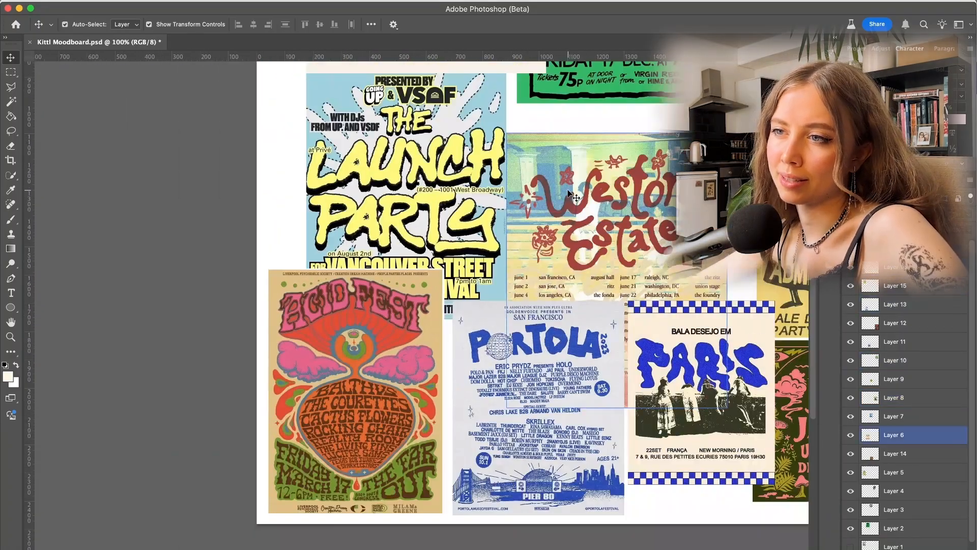
scroll(569, 193, up, 10)
scroll(569, 194, right, 5)
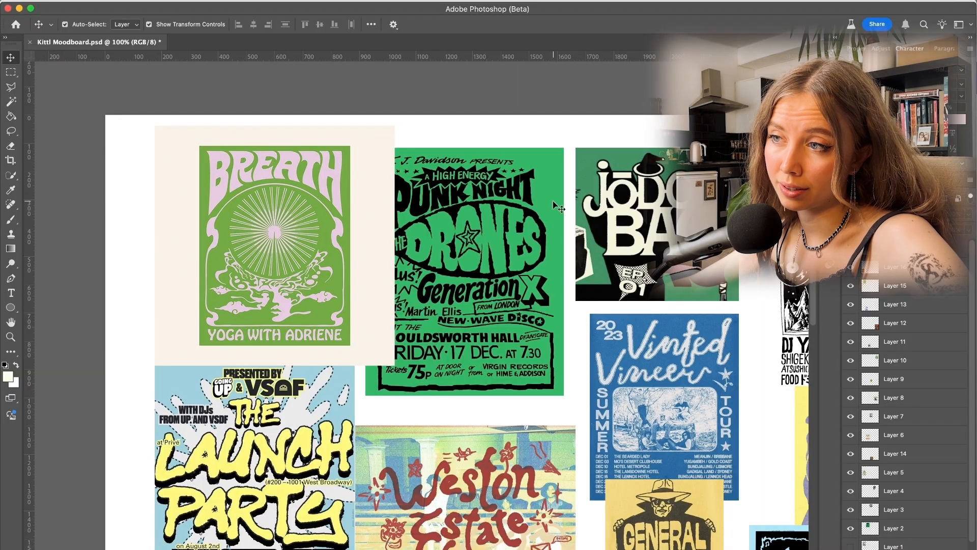
scroll(553, 200, right, 13)
scroll(552, 200, down, 4)
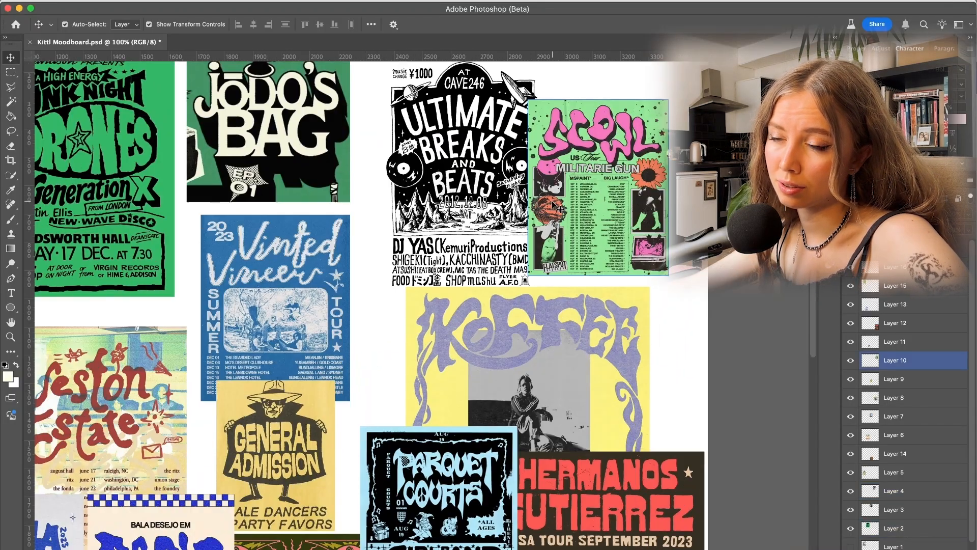
scroll(553, 204, up, 3)
key(super+plus)
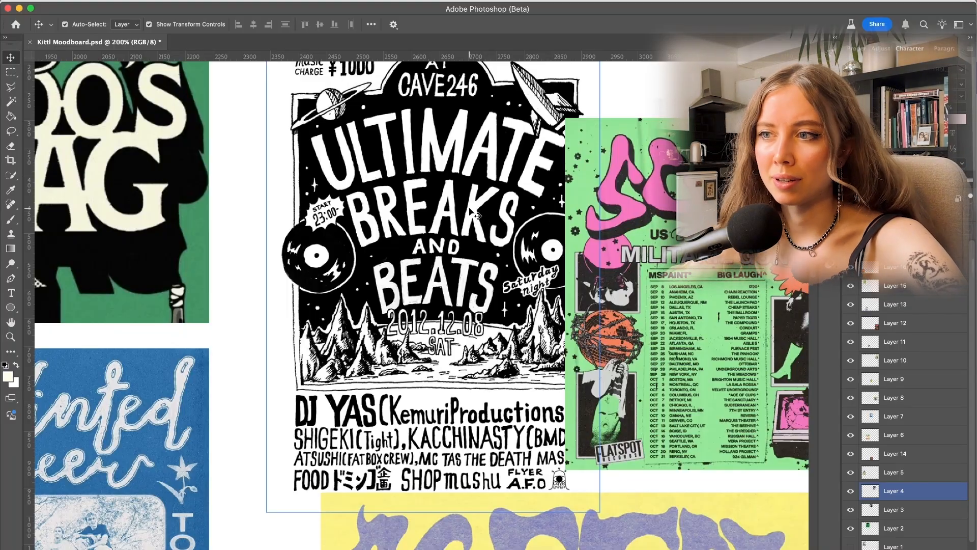
scroll(479, 320, down, 2)
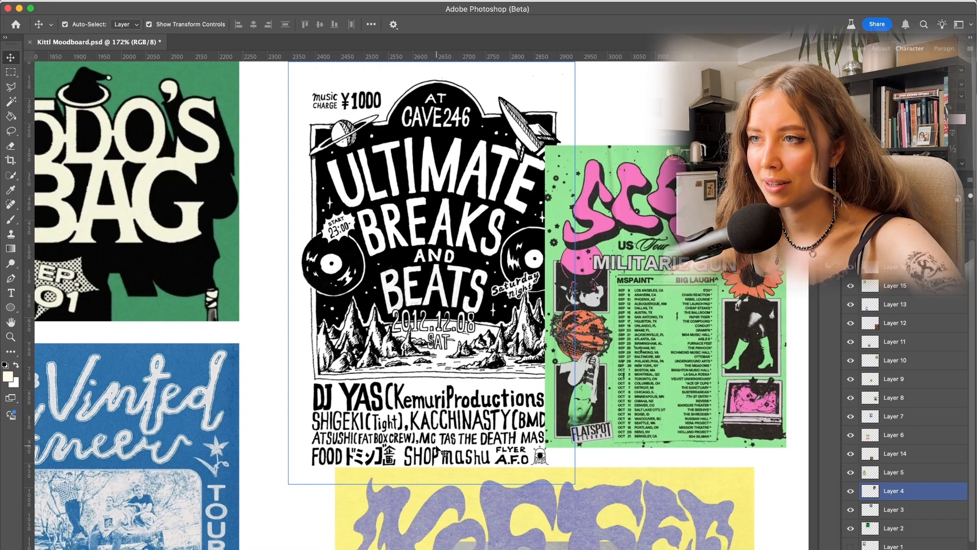
scroll(439, 447, down, 5)
scroll(437, 448, down, 4)
scroll(444, 453, down, 3)
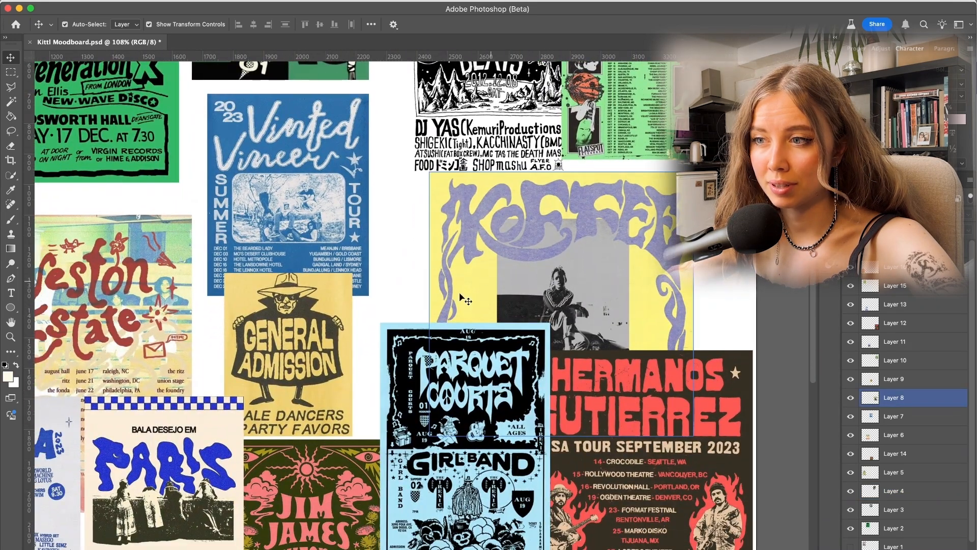
Step: Nudge the Paris poster up and over the Portola poster's edge, and shift the Jim James poster right to meet the Paris poster's edge
scroll(407, 351, down, 5)
scroll(407, 351, left, 6)
drag(345, 402, 333, 383)
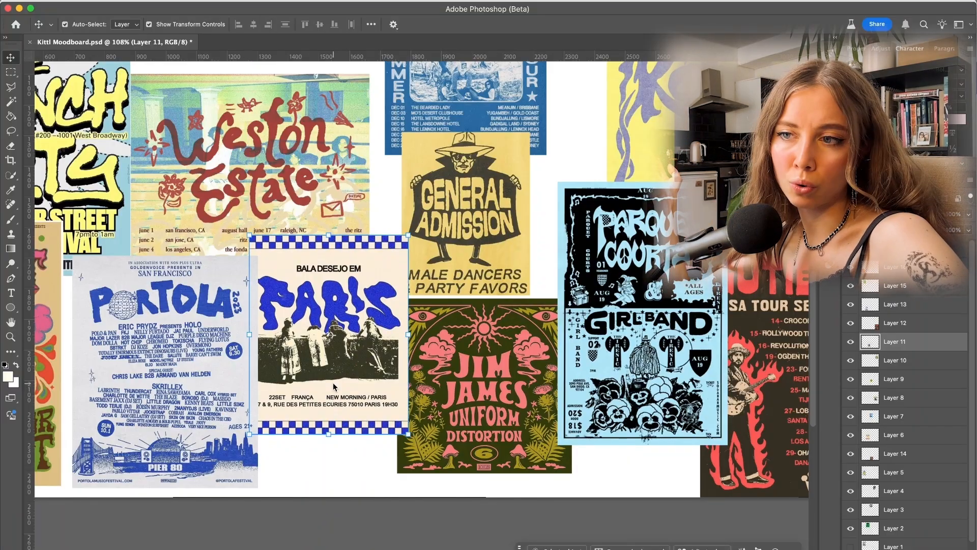
drag(501, 407, 517, 404)
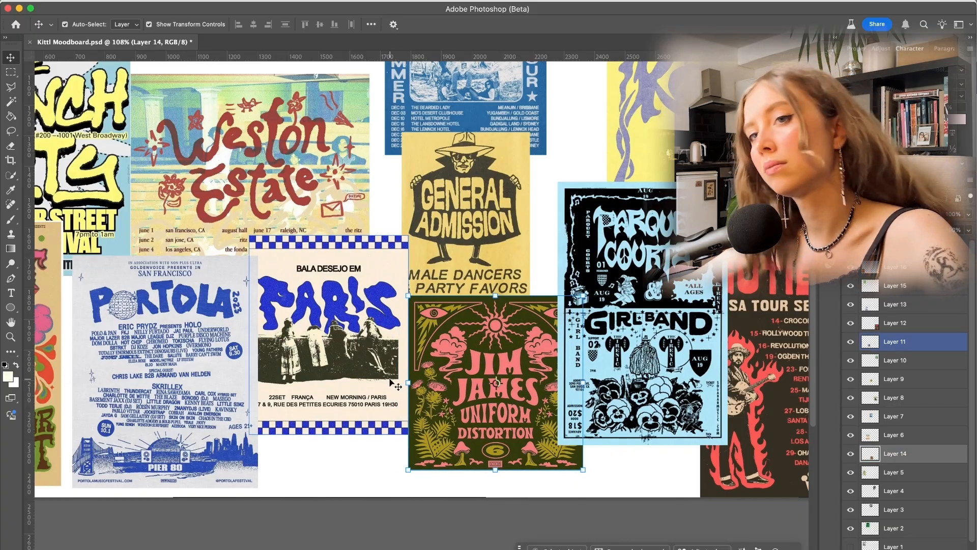
Step: Review the moodboard as a whole, from the lower posters back up to the Breath and Drones posters
scroll(392, 375, up, 5)
scroll(392, 375, left, 9)
scroll(392, 376, up, 3)
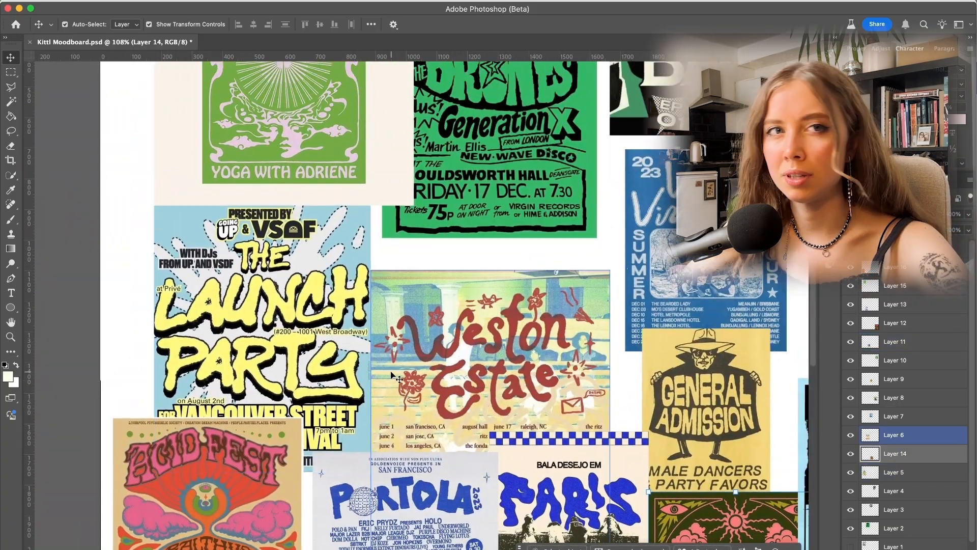
scroll(392, 375, up, 3)
scroll(392, 376, right, 2)
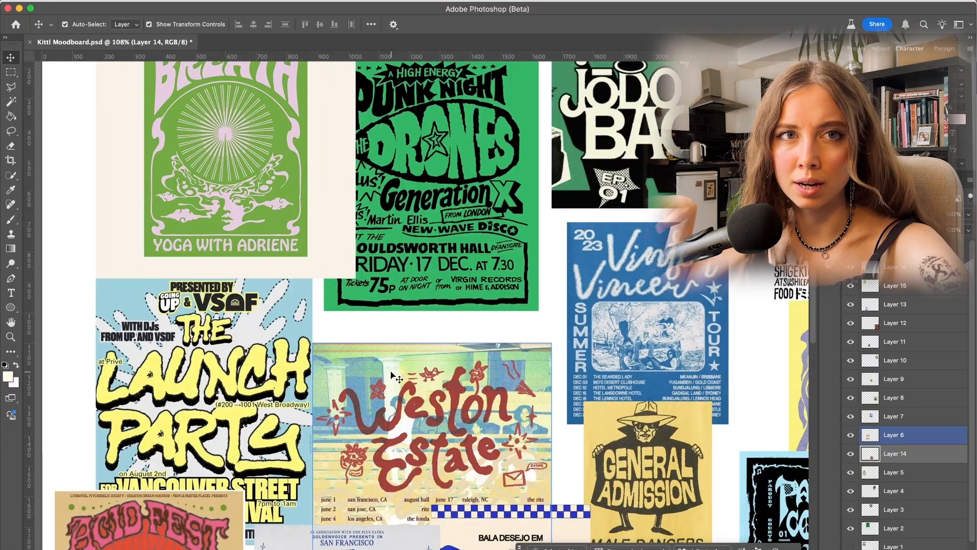
key(super+minus)
key(super+minus)
scroll(391, 374, down, 4)
scroll(391, 374, right, 1)
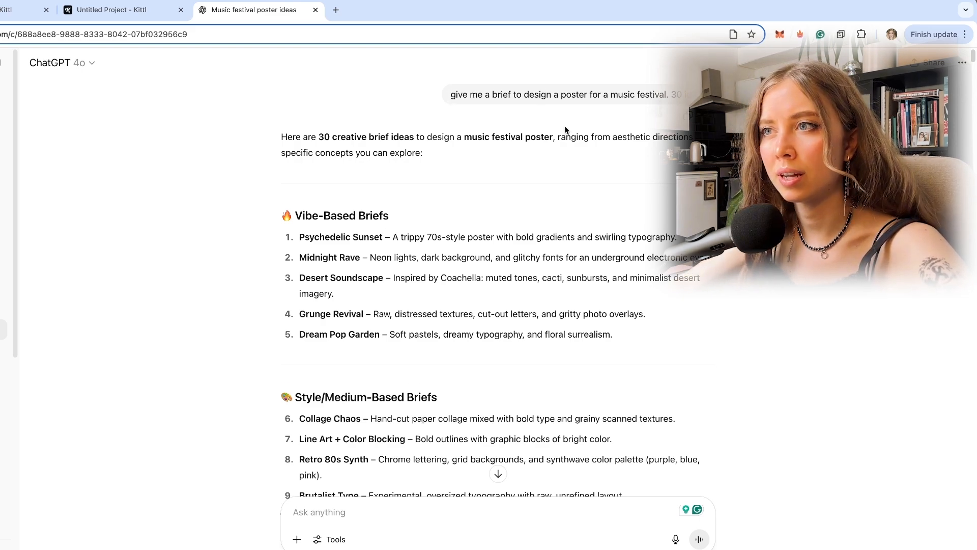
Step: Read through the 30 music festival poster brief ideas in the ChatGPT conversation, including the table of detailed briefs
scroll(562, 126, down, 1)
scroll(482, 265, down, 15)
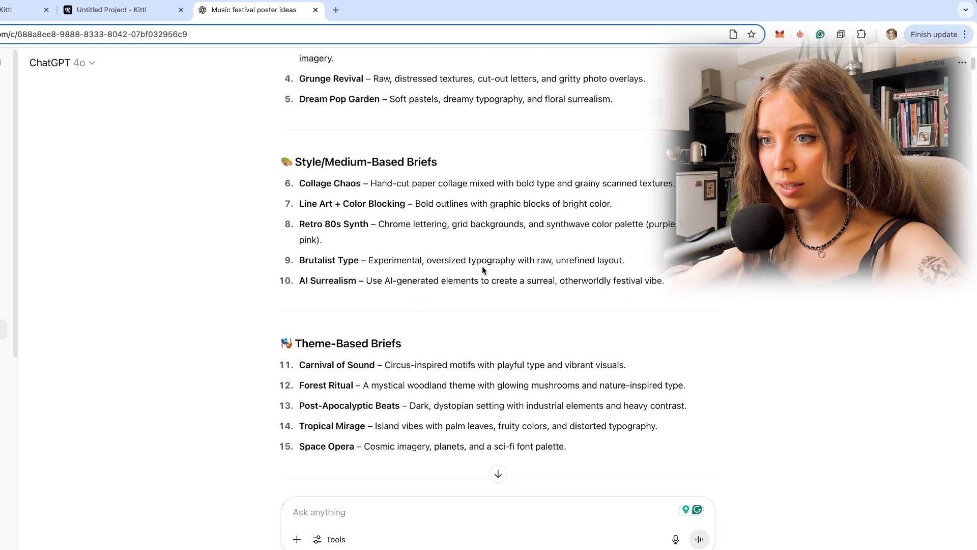
scroll(482, 265, up, 12)
scroll(481, 265, down, 3)
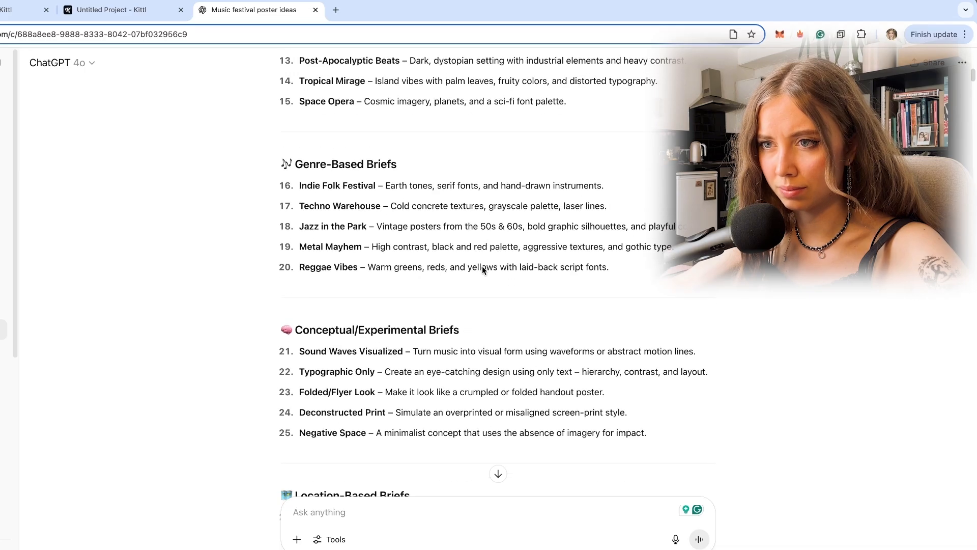
scroll(481, 266, down, 10)
scroll(454, 273, down, 5)
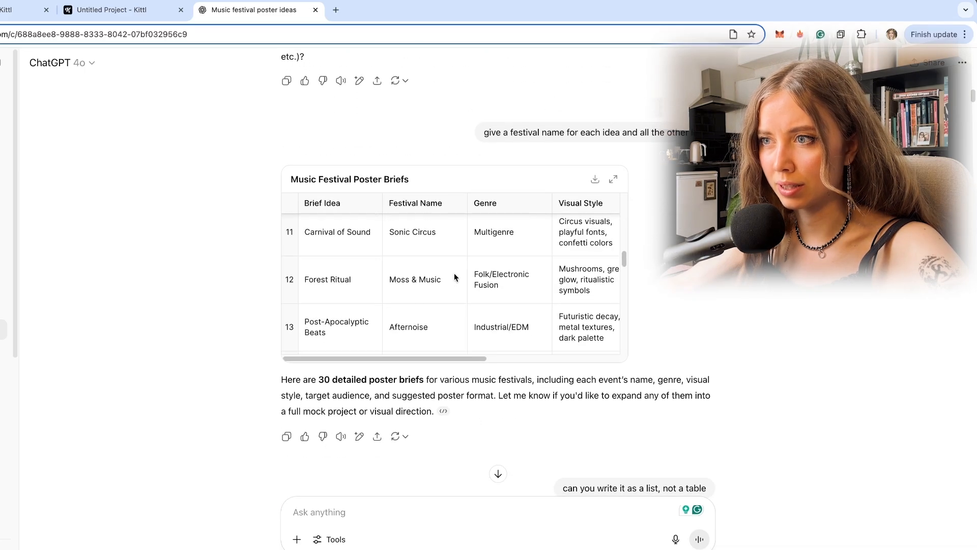
Step: Read through the list version of the 30 music festival poster briefs in the ChatGPT conversation, starting from Solar Bloom Festival
scroll(717, 289, down, 4)
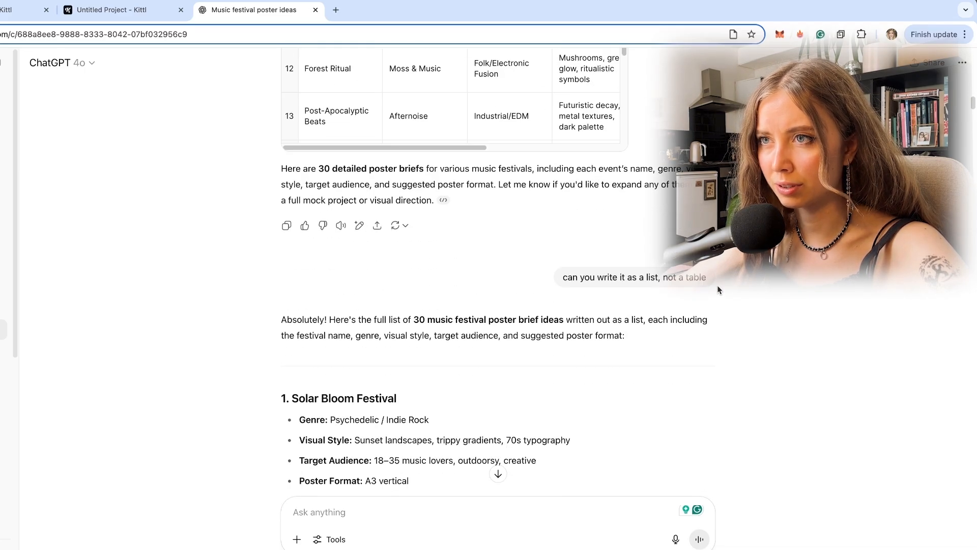
scroll(718, 289, down, 5)
scroll(710, 287, up, 3)
scroll(708, 285, down, 5)
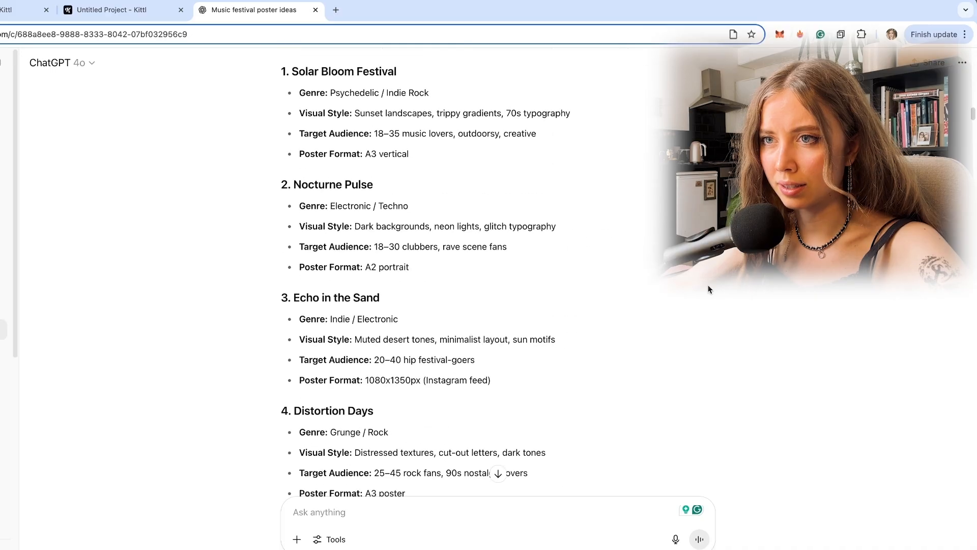
scroll(435, 304, down, 5)
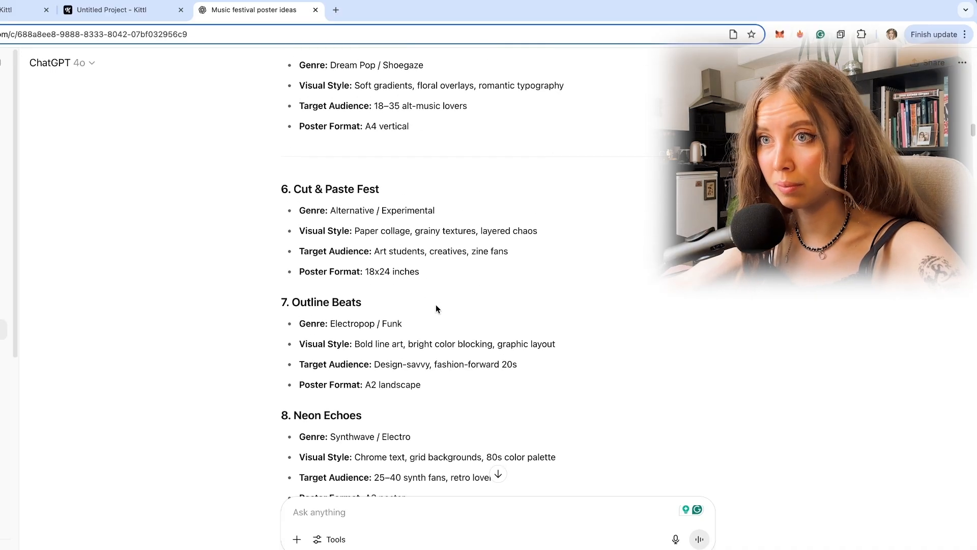
scroll(436, 304, up, 5)
scroll(436, 316, down, 10)
scroll(438, 333, down, 15)
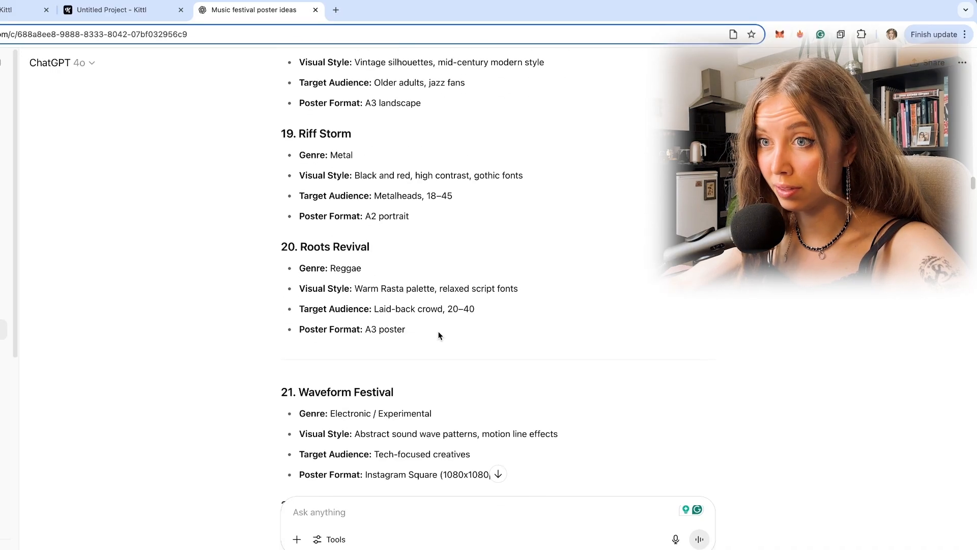
scroll(604, 392, up, 20)
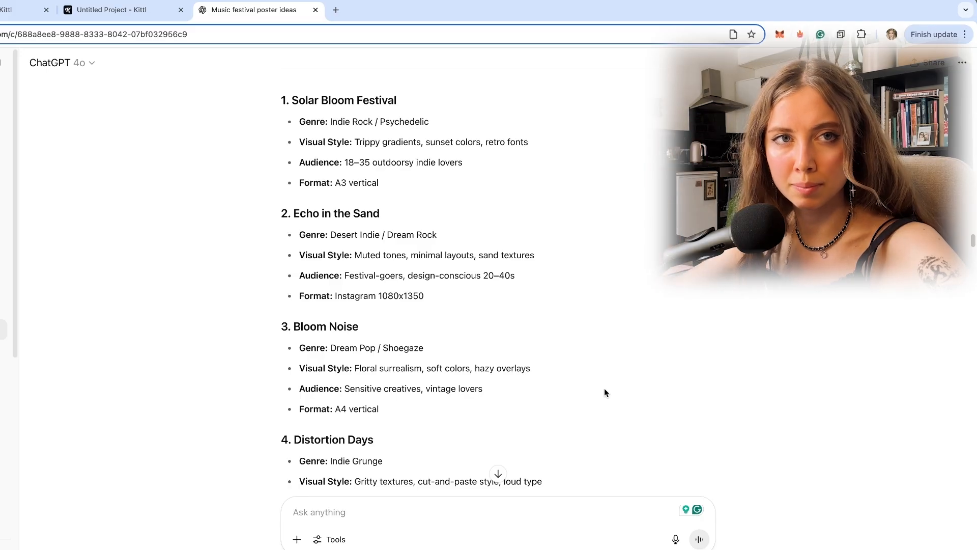
Step: Read the indie festival briefs down to Indie Motel, and go back up the list to examine the Indieverse brief
scroll(444, 255, down, 20)
scroll(444, 260, down, 4)
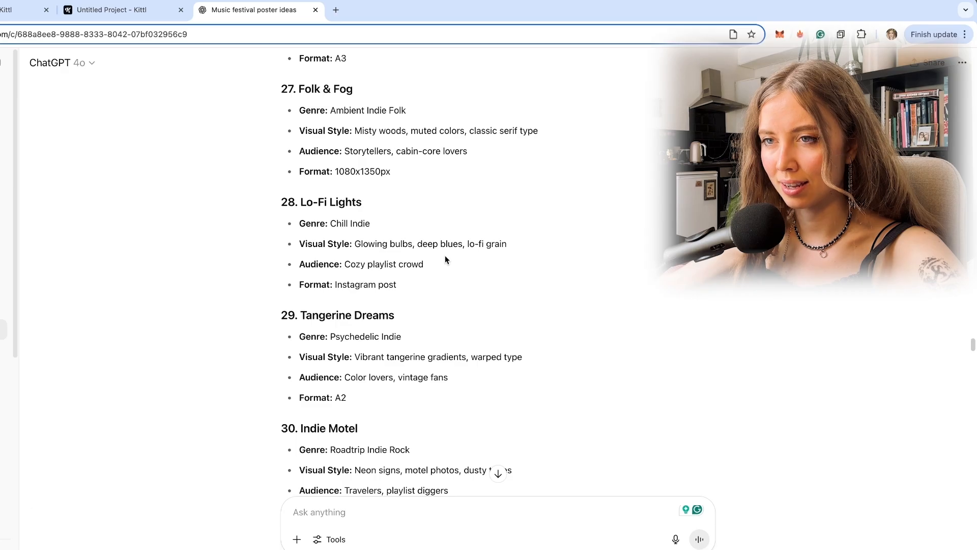
scroll(445, 259, up, 1)
scroll(445, 260, down, 2)
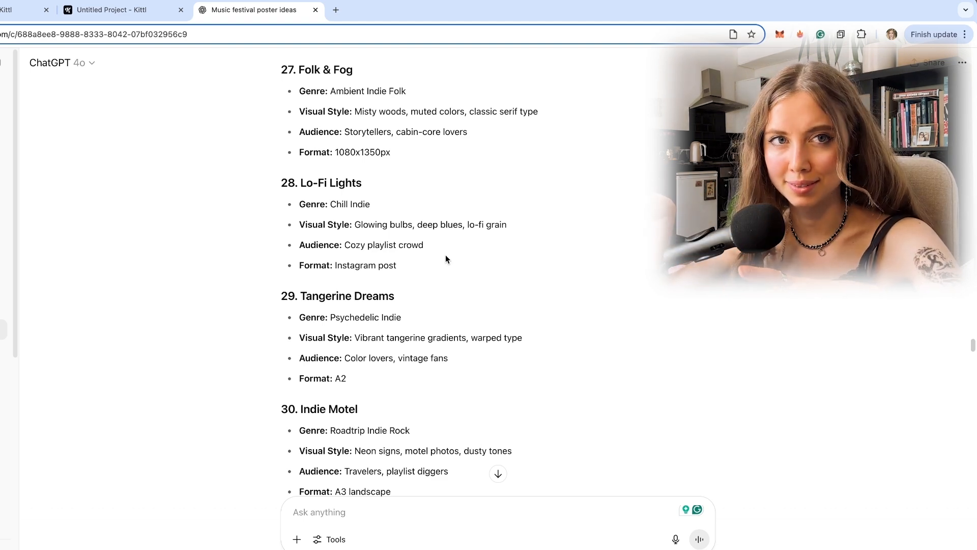
scroll(445, 257, up, 15)
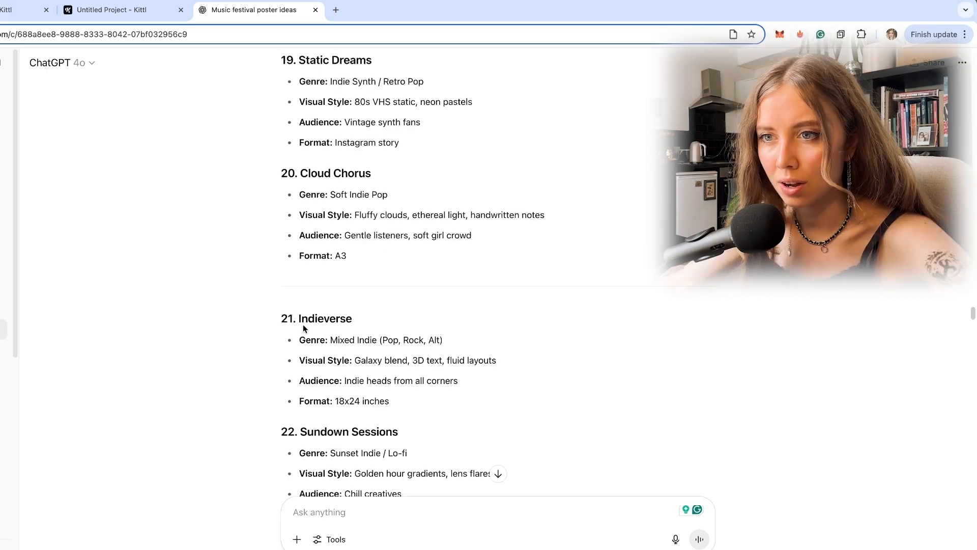
drag(357, 323, 314, 320)
click(303, 319)
click(375, 326)
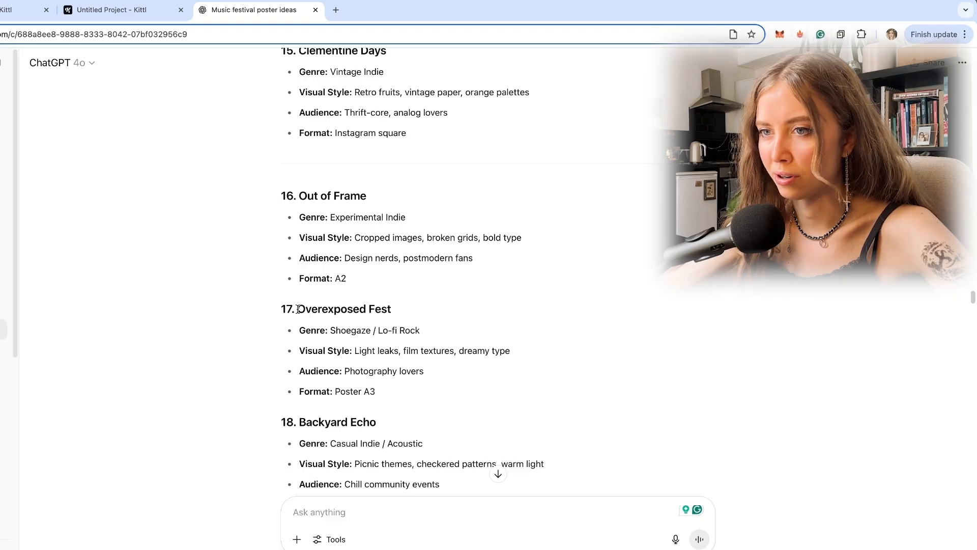
Step: Review the indie briefs from Overexposed Fest back up to the start of the list, examining the Distortion Days brief
drag(298, 308, 371, 309)
scroll(447, 311, up, 6)
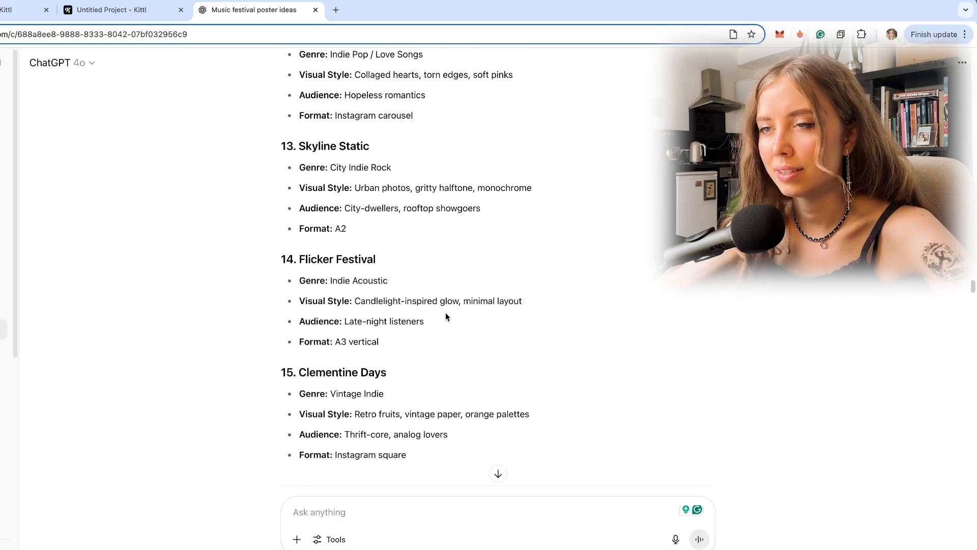
scroll(451, 312, up, 3)
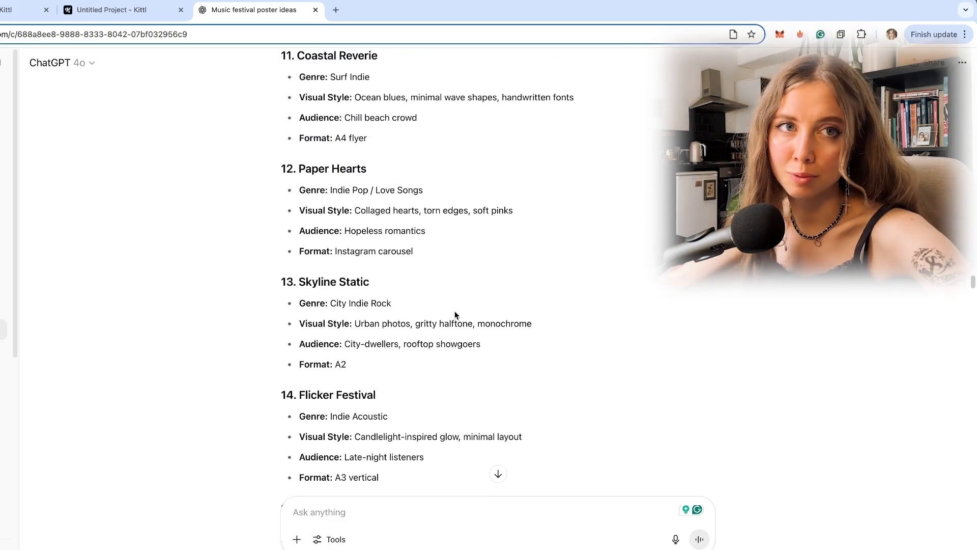
scroll(455, 312, up, 3)
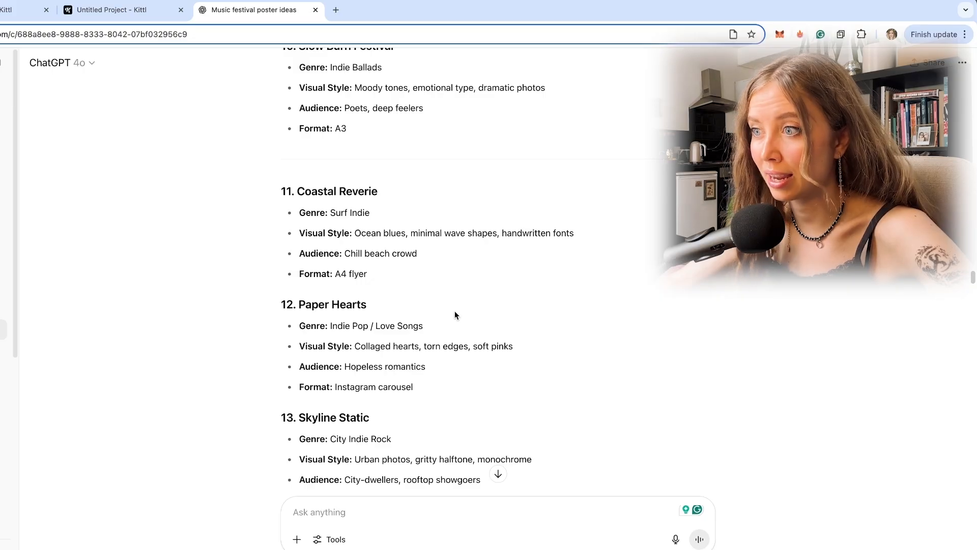
scroll(455, 312, up, 2)
scroll(454, 314, up, 3)
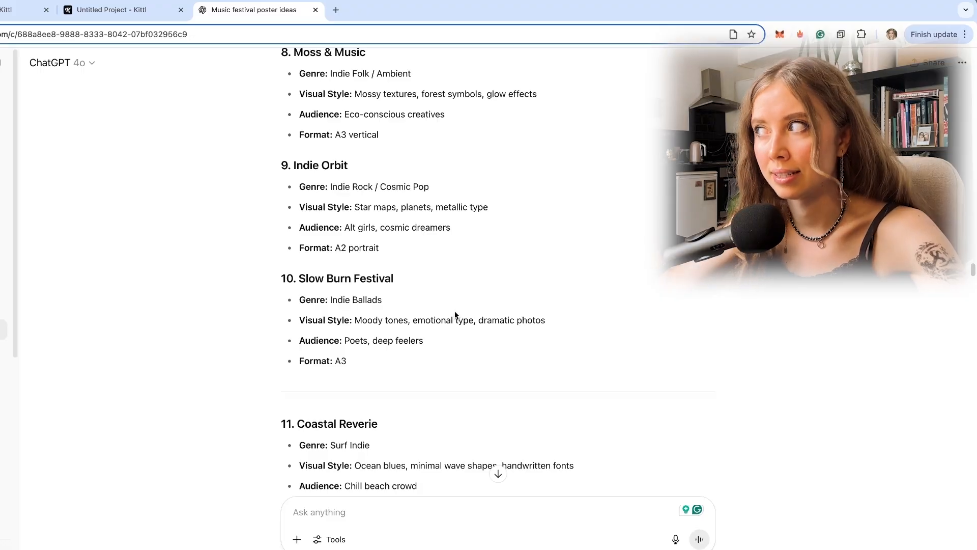
scroll(454, 314, up, 10)
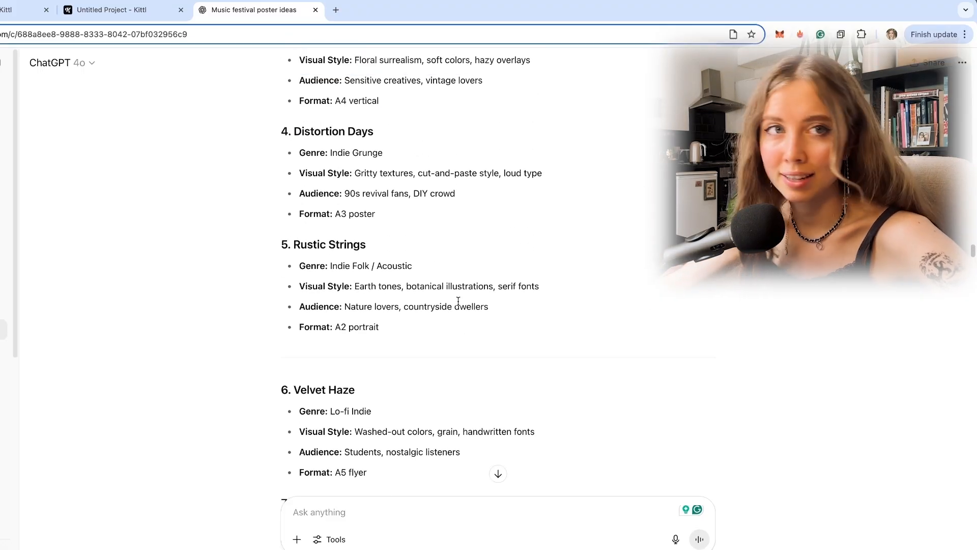
scroll(458, 301, up, 3)
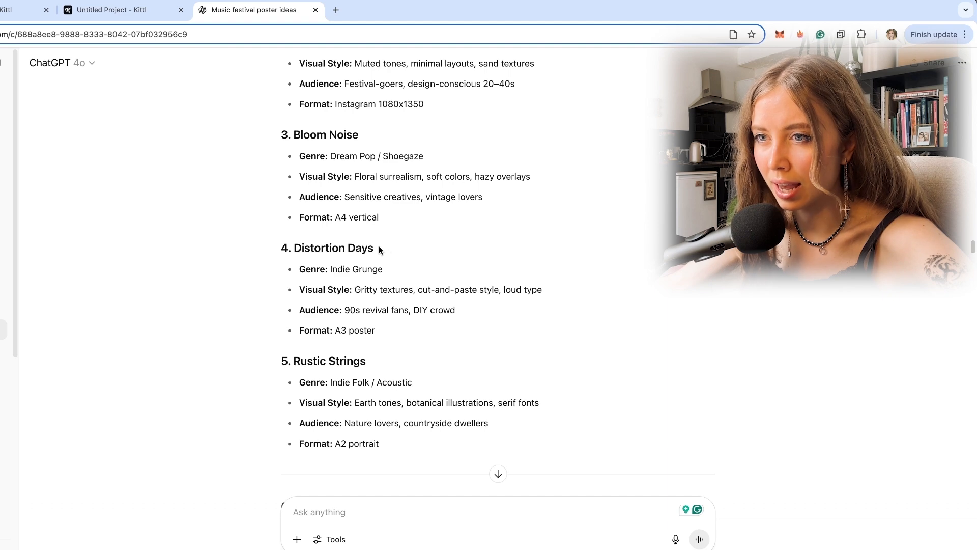
drag(379, 249, 288, 249)
scroll(430, 246, up, 5)
Step: Compare the Indie Orbit and Sundown Sessions briefs with their neighbours, examining the visual style given for Sundown Sessions
scroll(430, 247, down, 20)
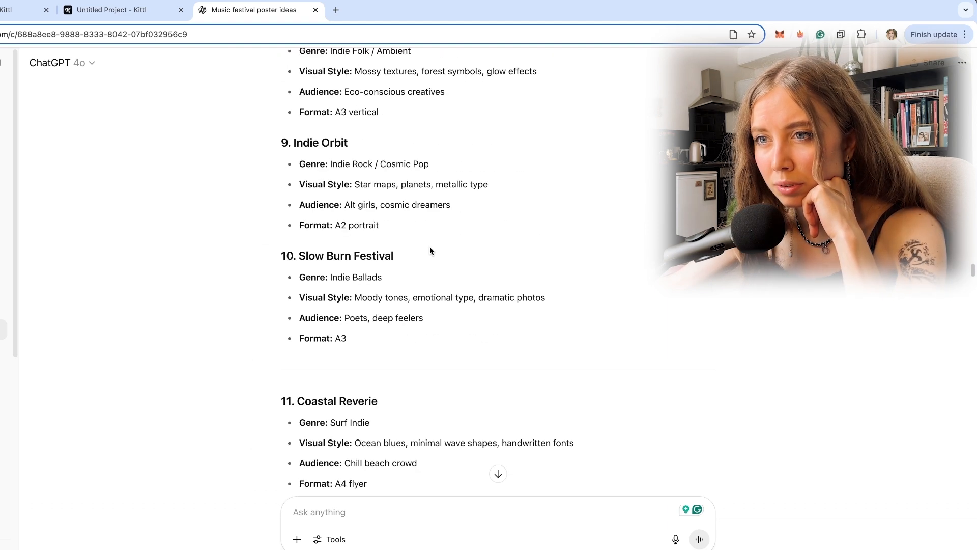
drag(304, 144, 403, 148)
click(403, 147)
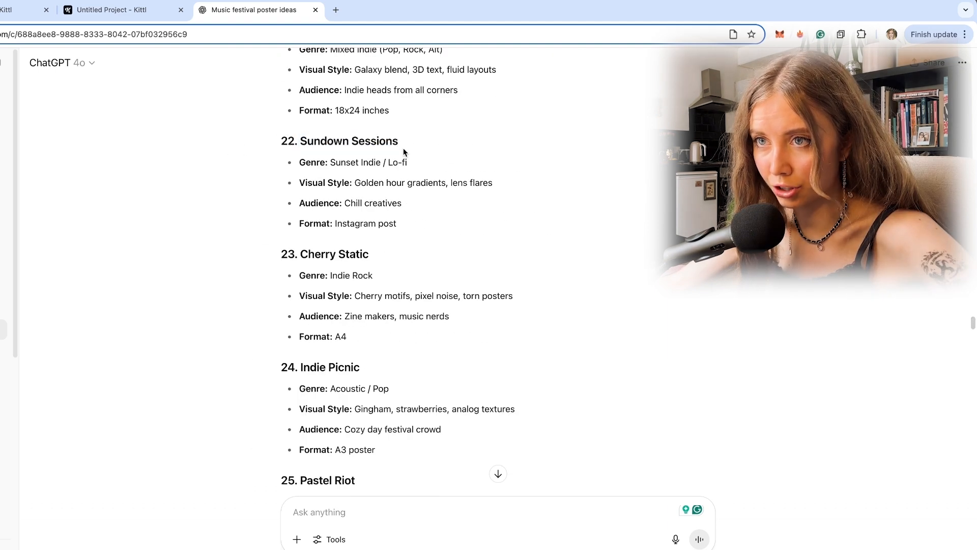
drag(300, 141, 349, 141)
click(449, 171)
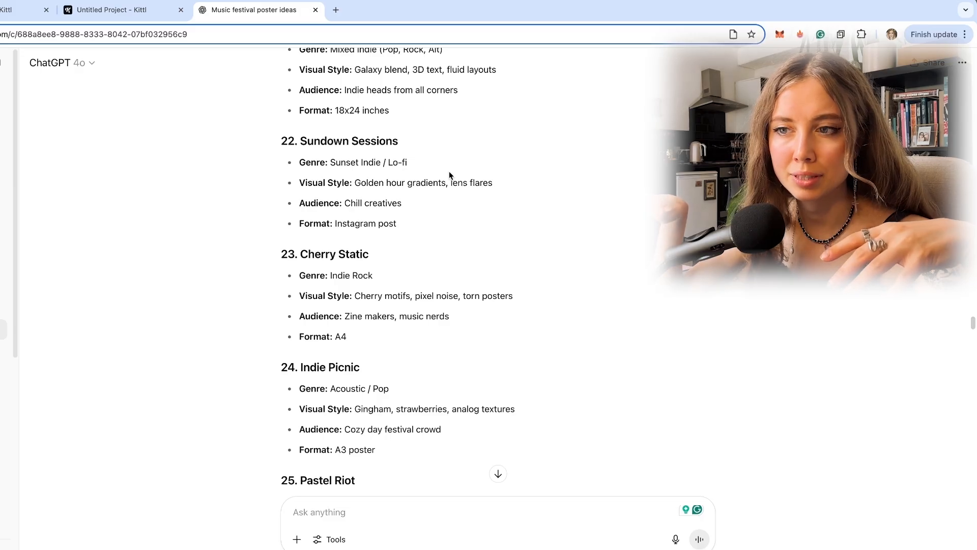
scroll(449, 174, down, 1)
scroll(376, 155, down, 1)
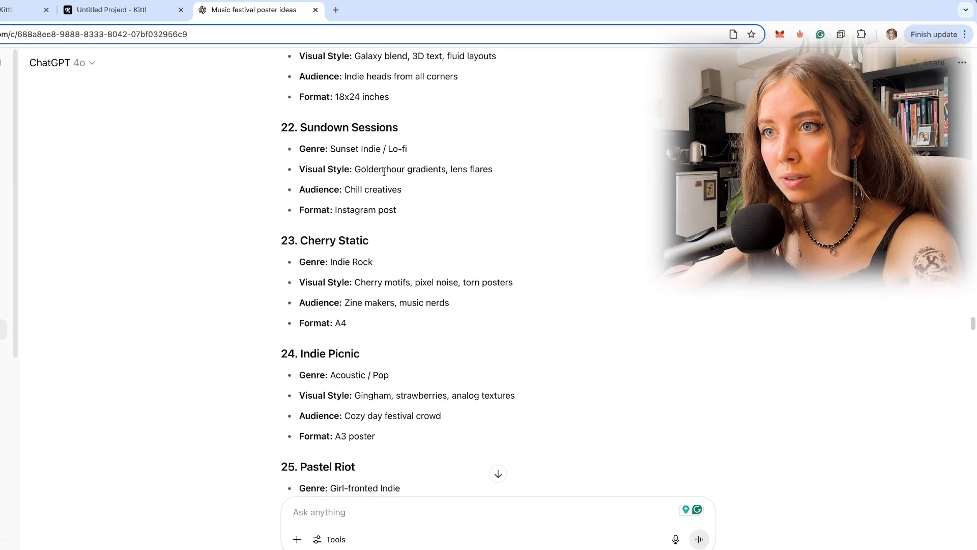
drag(384, 171, 500, 172)
click(500, 172)
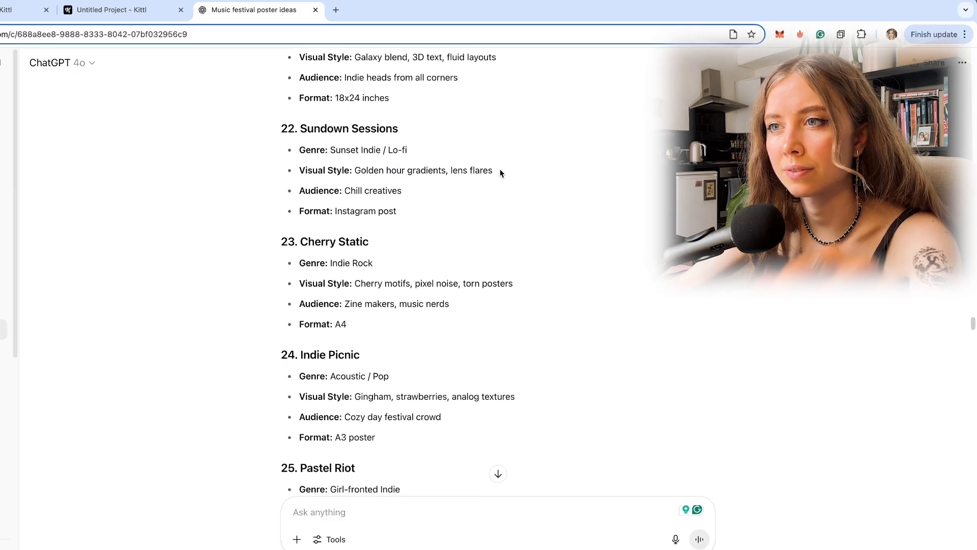
scroll(500, 173, down, 1)
scroll(500, 173, down, 1)
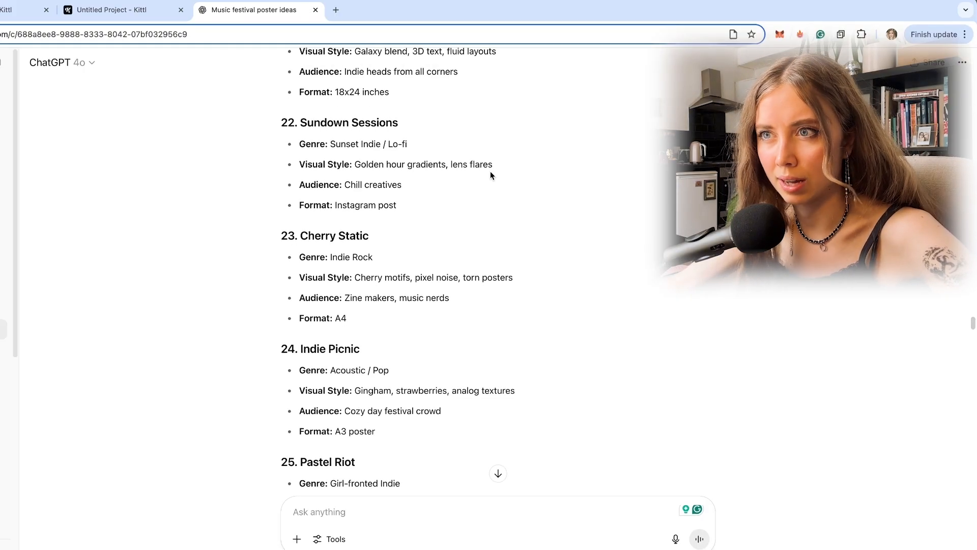
scroll(456, 179, up, 3)
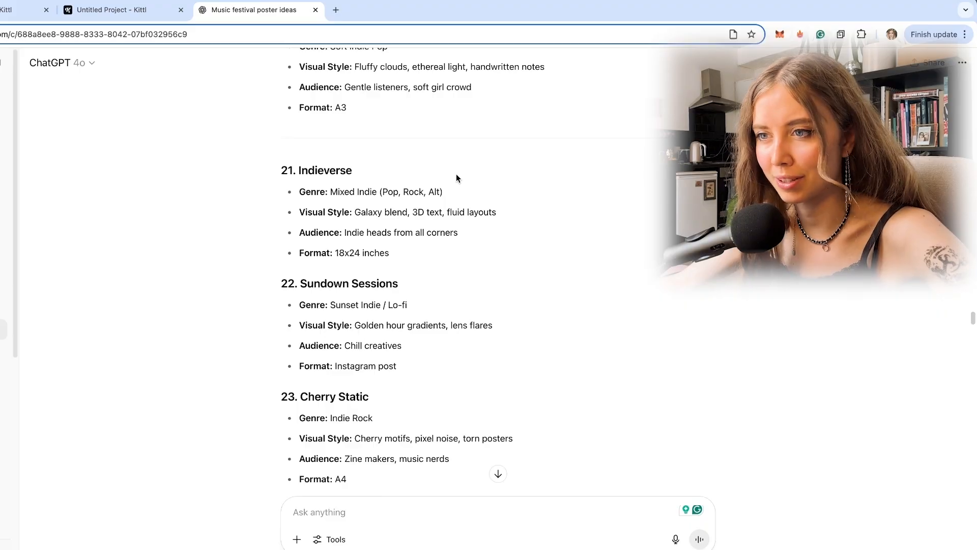
scroll(501, 304, down, 13)
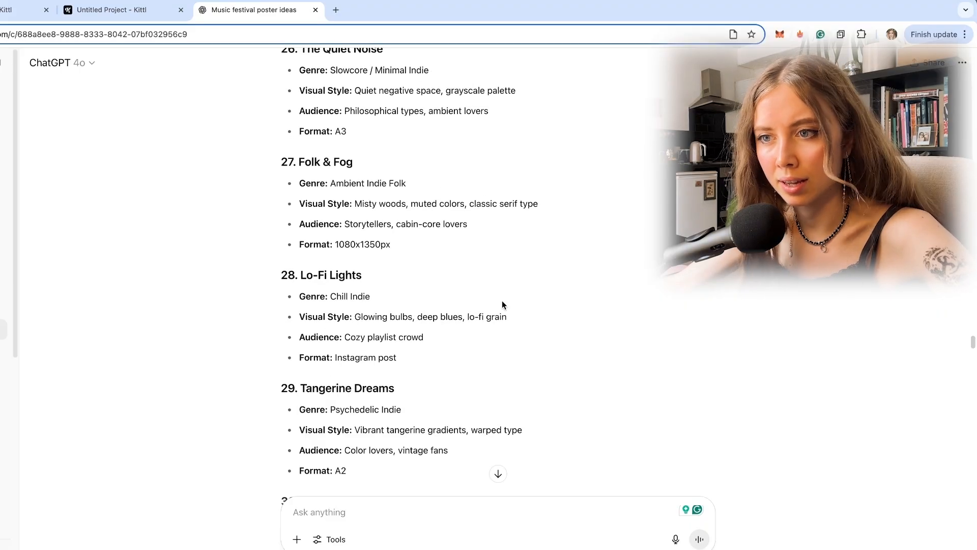
Step: Copy the festival name Sundown Sessions from the 22nd brief and add it as a headline on the blank artboard in Kittl
scroll(502, 304, up, 14)
drag(302, 306, 416, 316)
key(super+c)
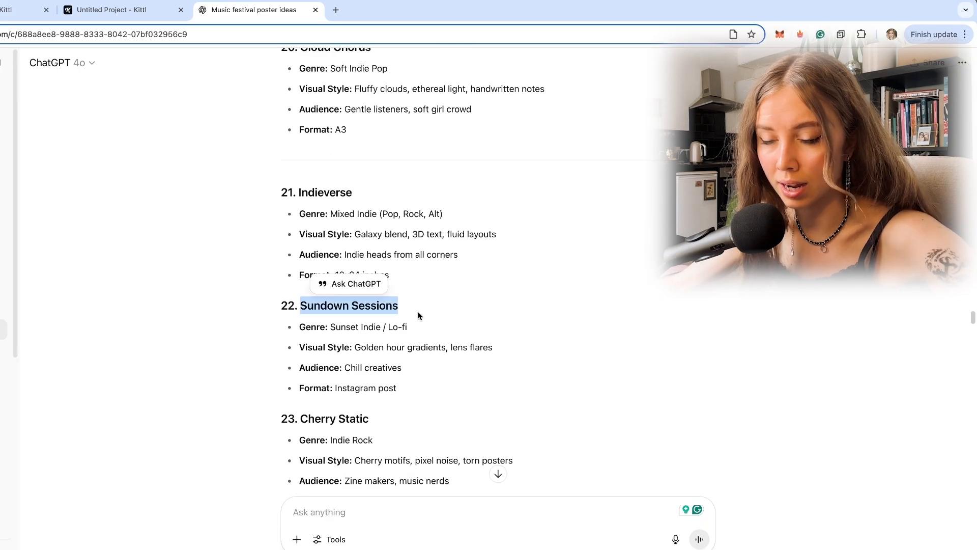
key(ctrl+shift+Tab)
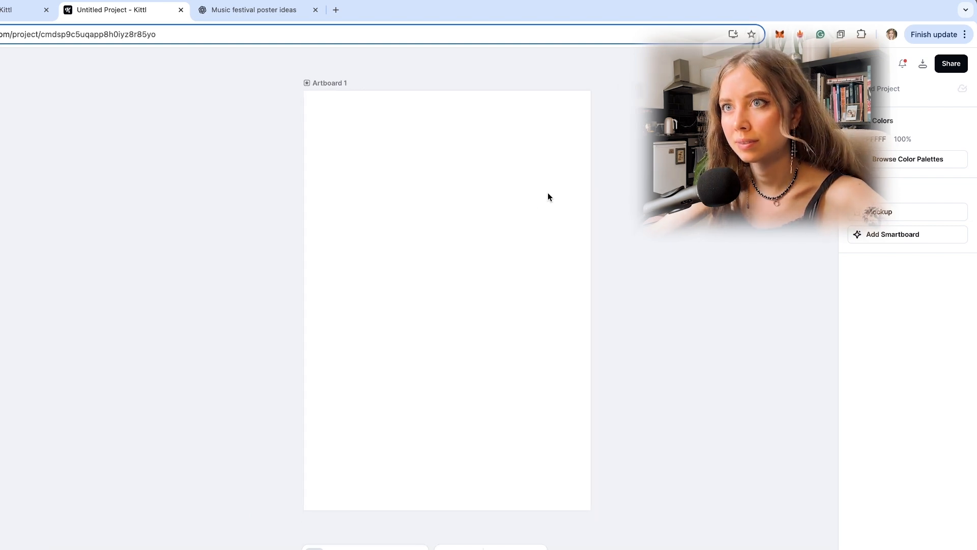
click(385, 195)
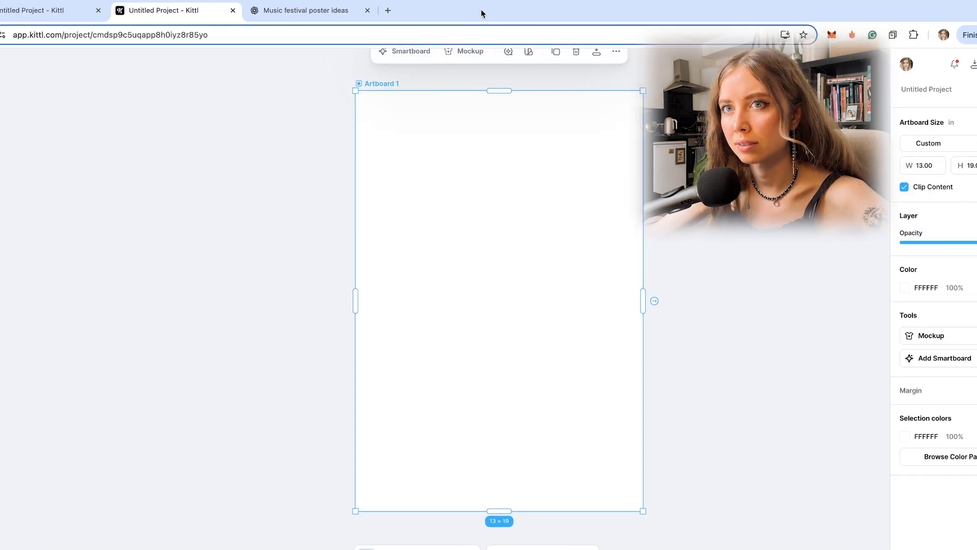
click(12, 132)
click(127, 89)
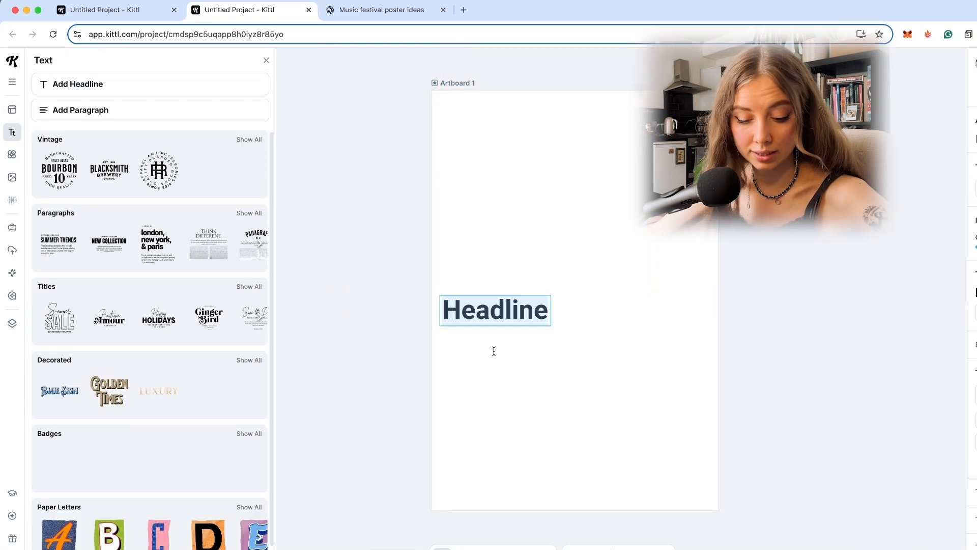
key(super+v)
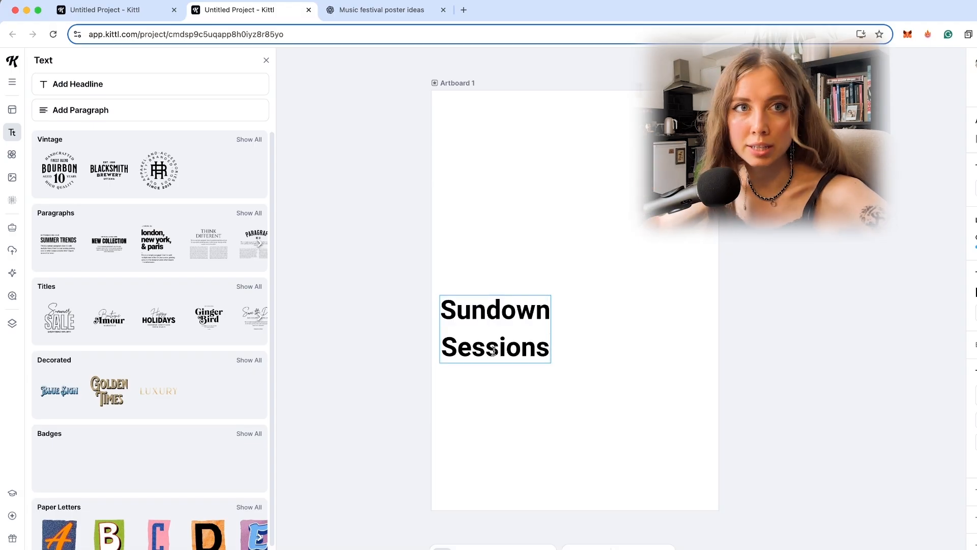
Step: Widen the Sundown Sessions headline's text box on both sides so it spans more of the artboard's width
click(553, 333)
click(512, 331)
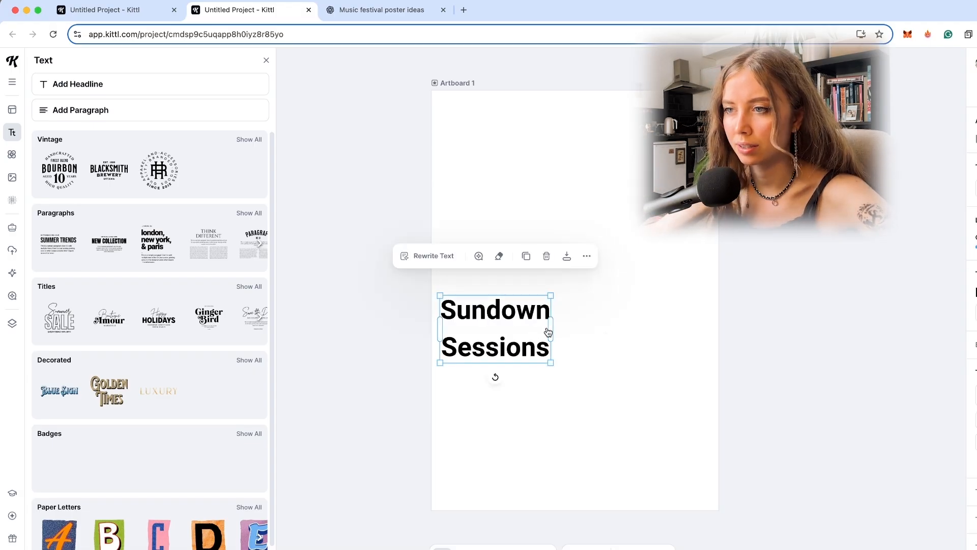
drag(550, 329, 647, 328)
click(603, 439)
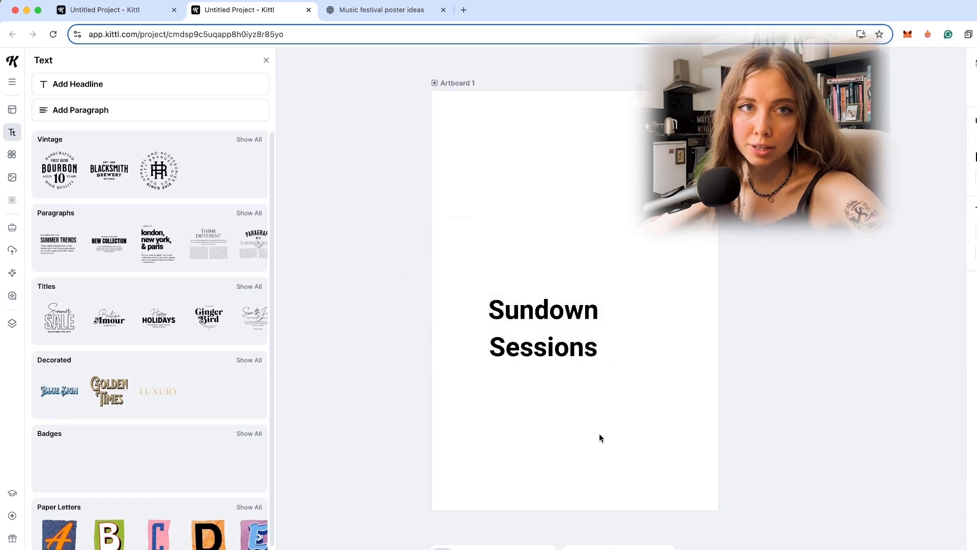
scroll(578, 408, right, 1)
scroll(576, 407, left, 3)
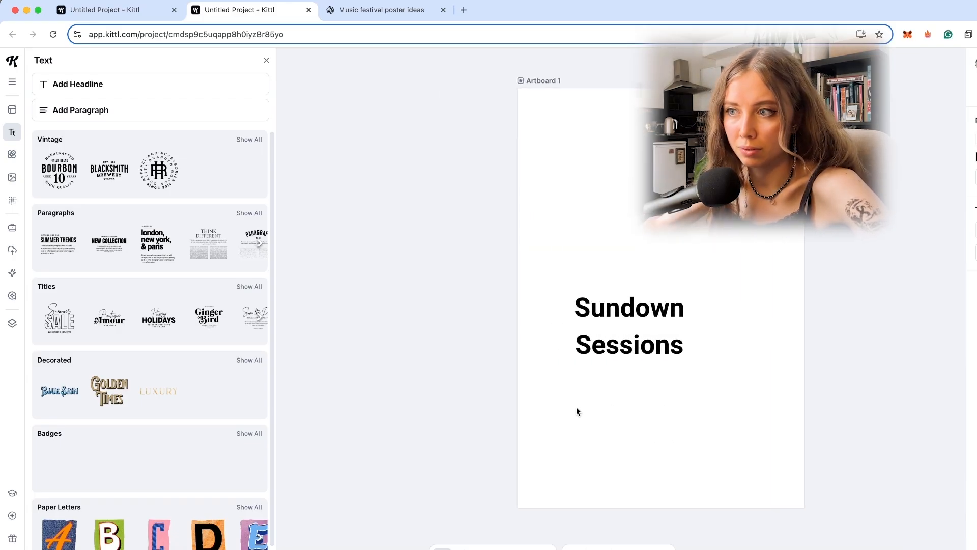
scroll(576, 411, left, 1)
scroll(576, 412, right, 5)
scroll(752, 356, down, 2)
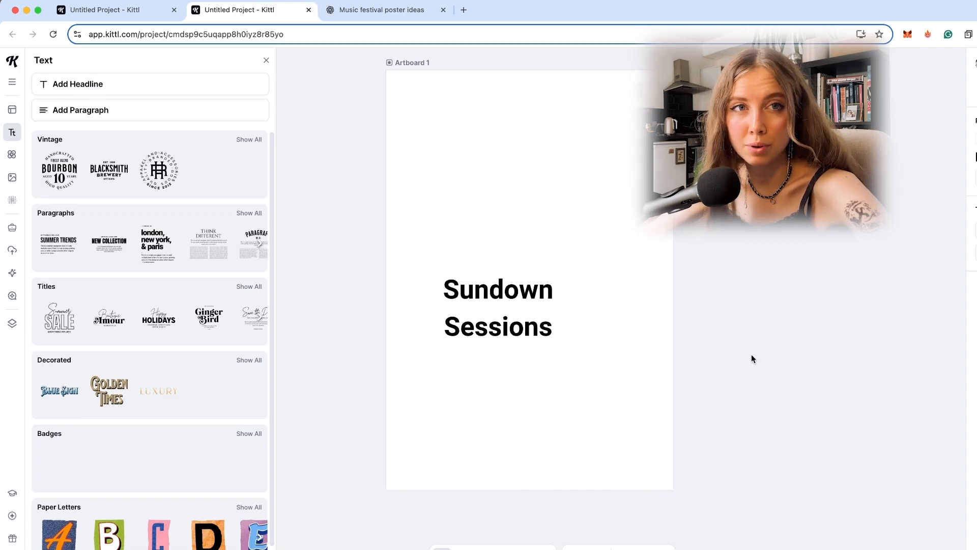
click(590, 313)
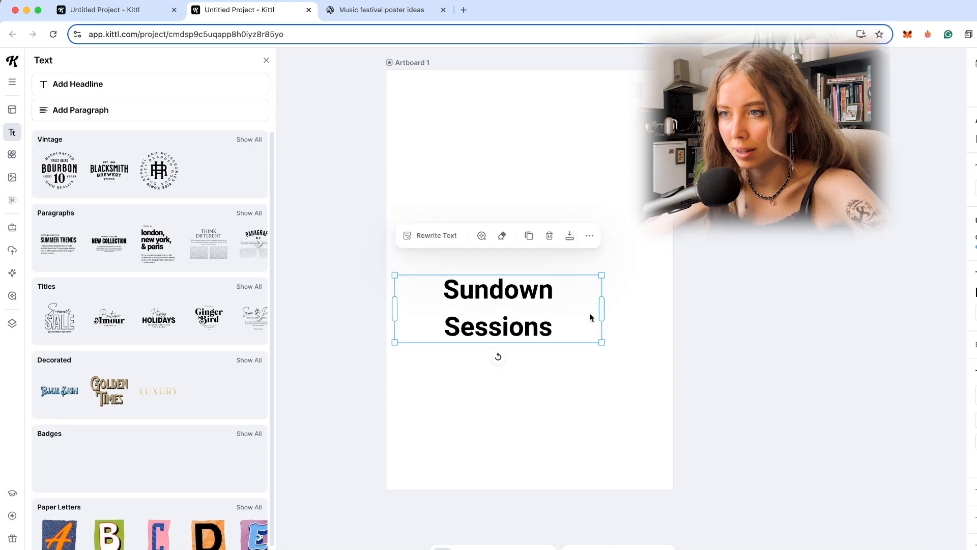
Step: Copy the subheading "An Indie Music Festival at Golden Hour" from ChatGPT, add it to the Kittl poster and place it smaller beneath the headline
key(ctrl+Tab)
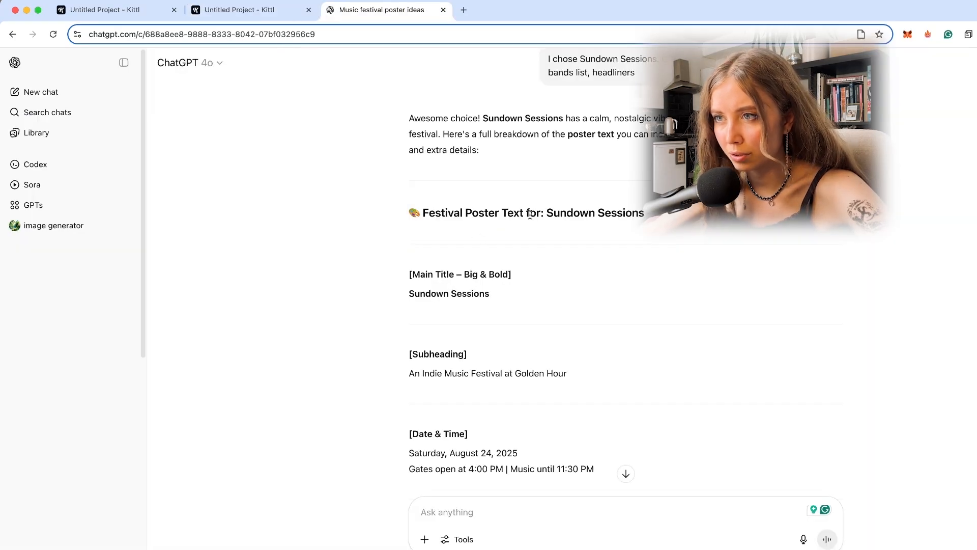
scroll(409, 286, down, 3)
drag(409, 286, 597, 288)
key(ctrl+c)
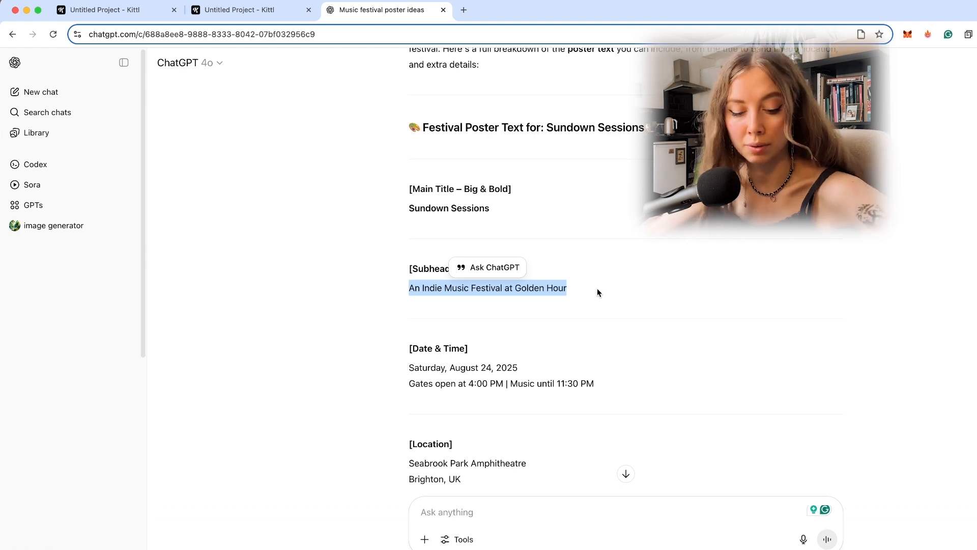
click(267, 17)
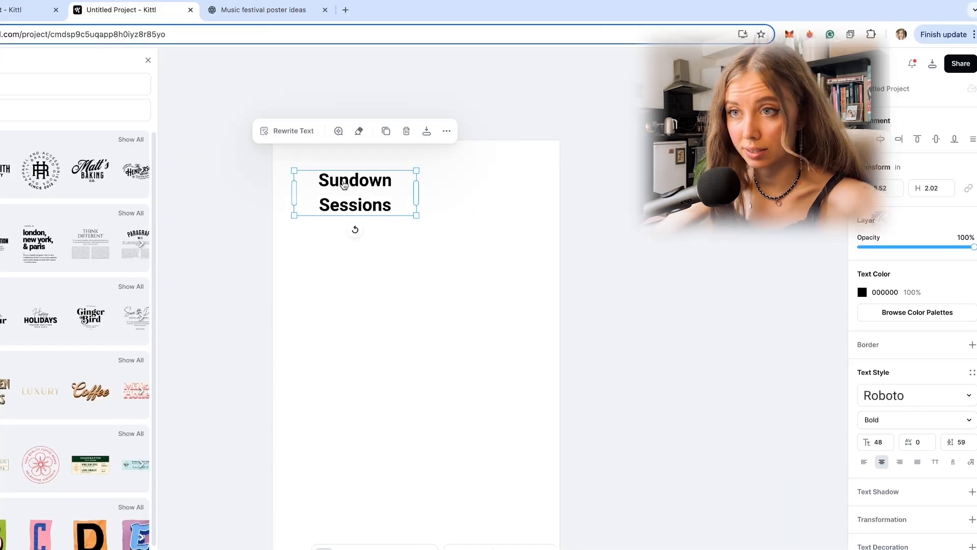
key(ctrl+v)
drag(448, 339, 409, 316)
drag(401, 298, 447, 292)
Step: Enlarge the Sundown Sessions headline so it fills more of the artboard's width
click(352, 178)
drag(417, 215, 509, 267)
click(436, 328)
Step: Add the date August 23, the Seabrook Park venue, the headliners and sundownsessions.co.uk from ChatGPT as separate text blocks on the poster
key(ctrl+Tab)
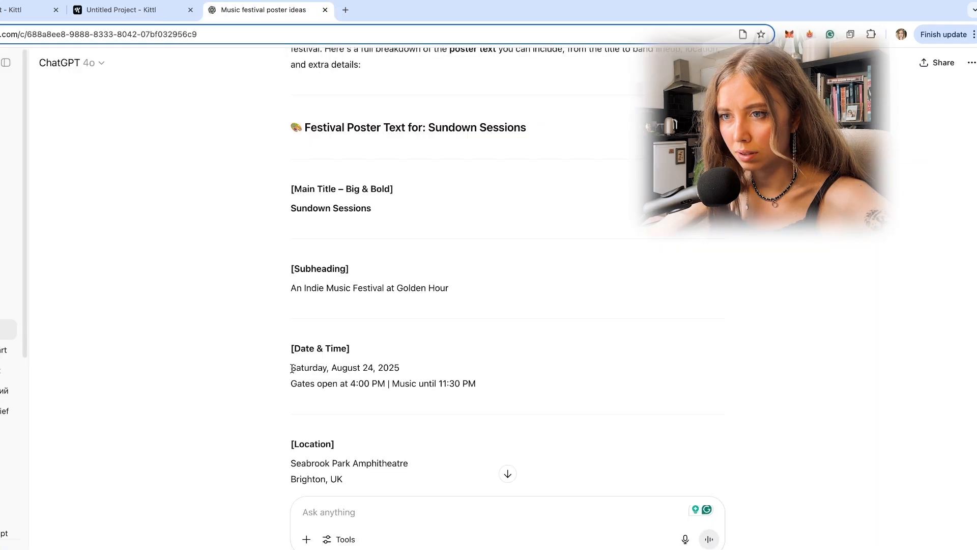
drag(332, 368, 373, 368)
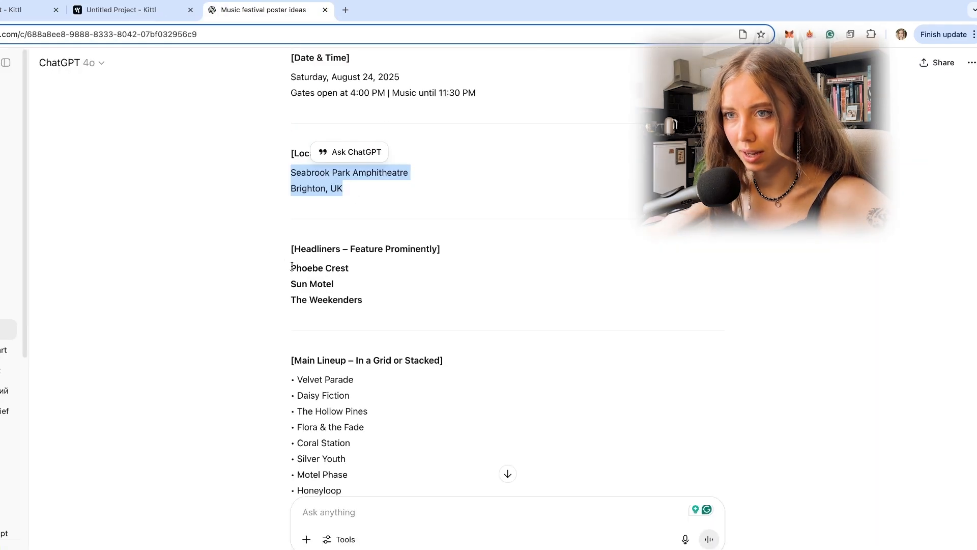
drag(292, 266, 366, 306)
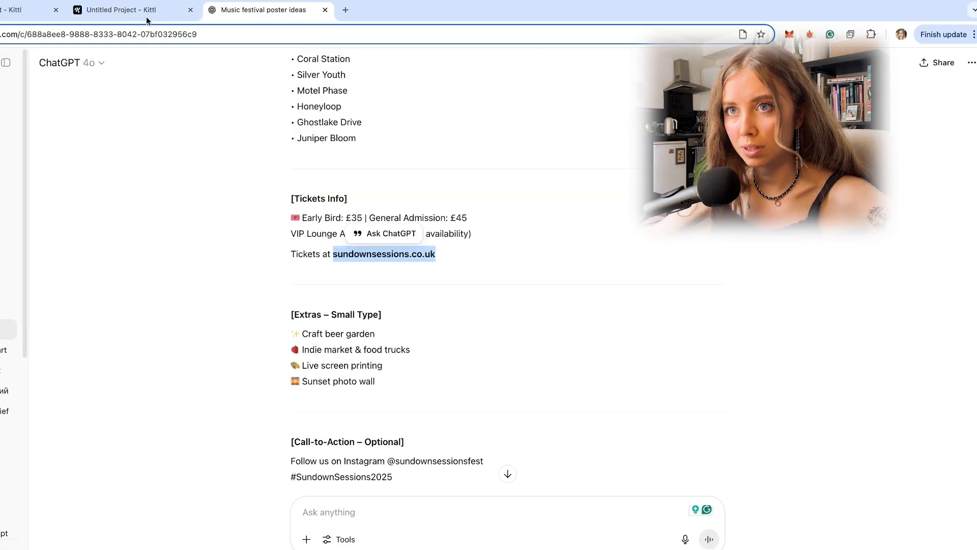
click(146, 16)
text(sundownsessions.co.uk)
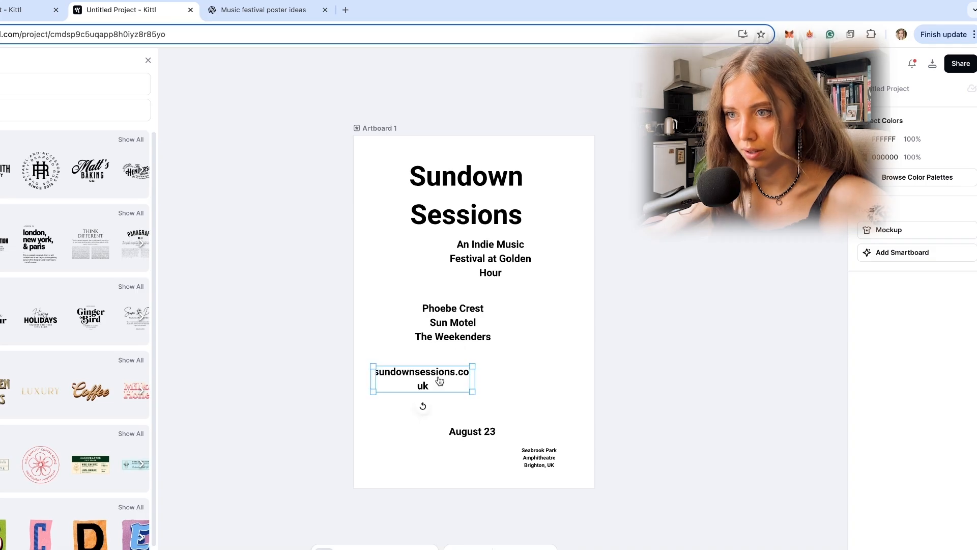
click(522, 430)
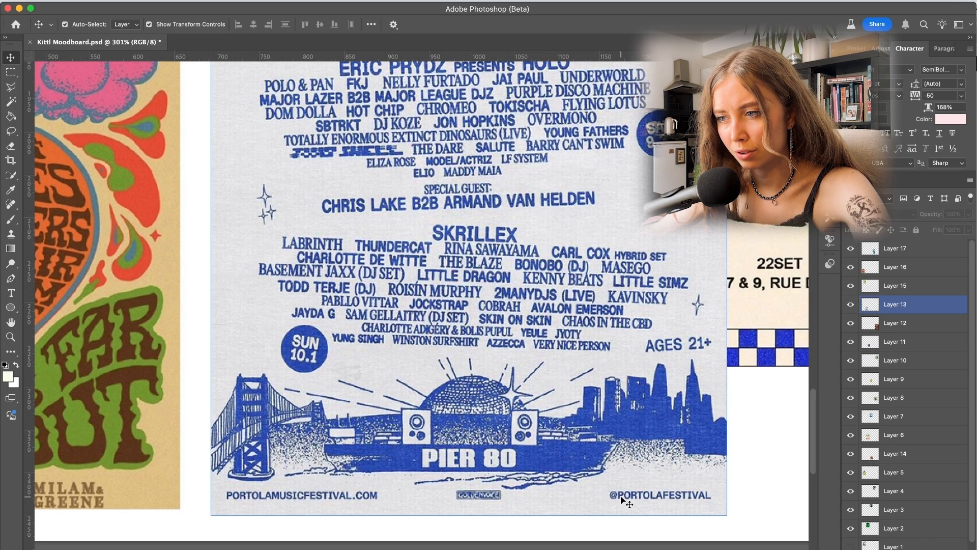
Step: Examine the Portola 2023 poster in the Photoshop moodboard, comparing its title, lineup layout and footer details
scroll(629, 479, right, 1)
scroll(616, 469, up, 5)
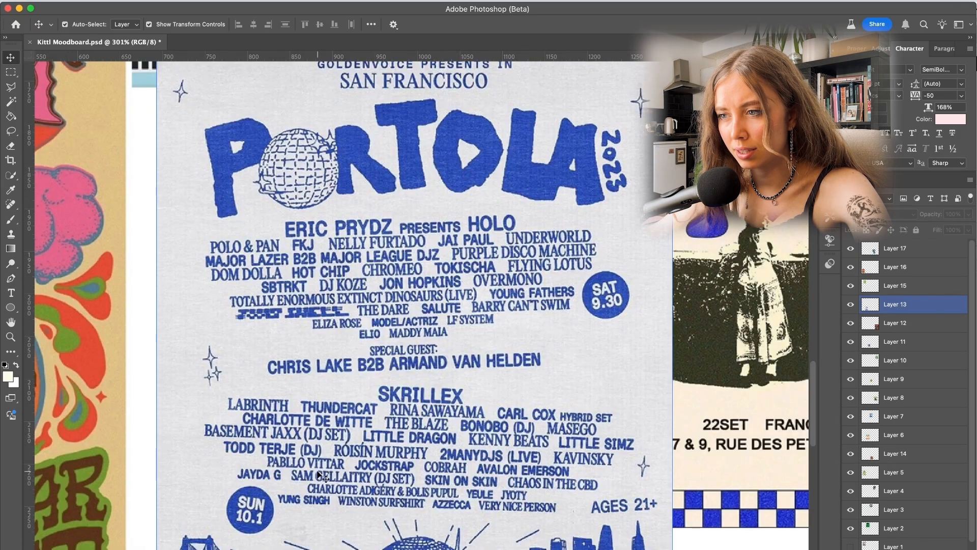
scroll(455, 504, down, 5)
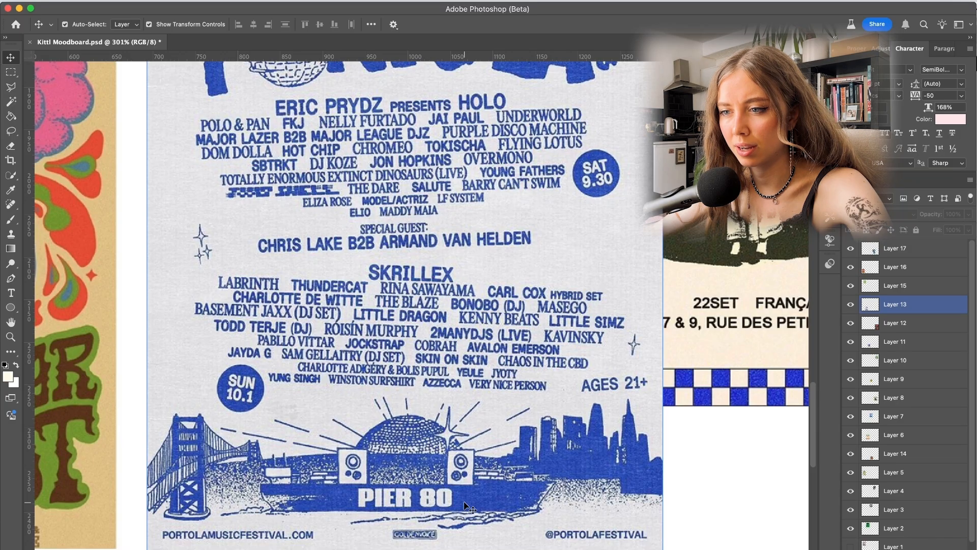
scroll(463, 501, up, 5)
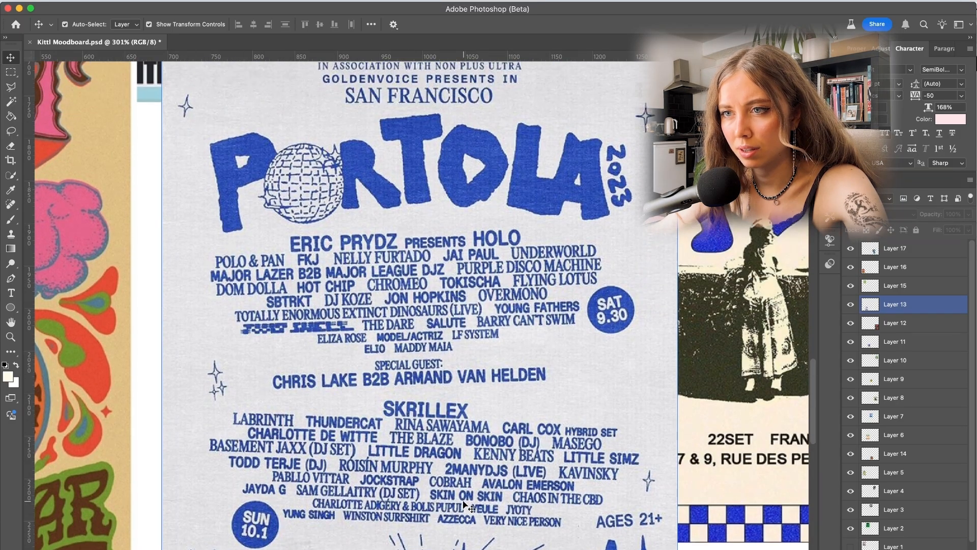
scroll(415, 275, down, 2)
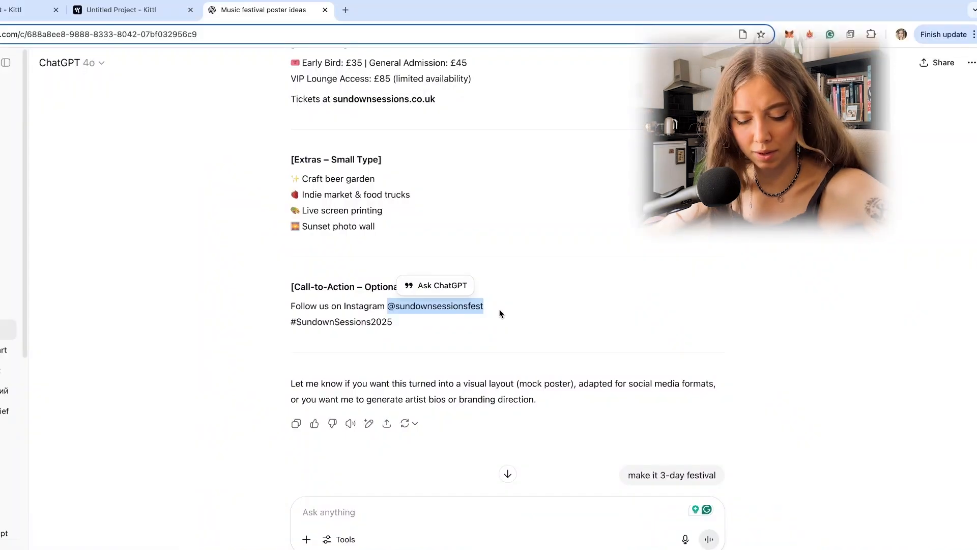
key(ctrl+shift+Tab)
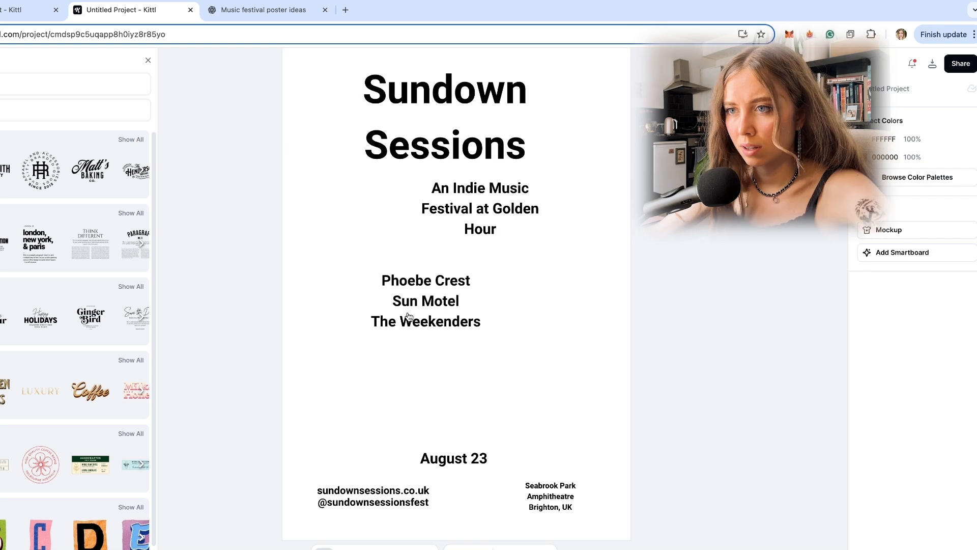
drag(410, 317, 442, 362)
drag(511, 190, 498, 241)
drag(541, 291, 489, 271)
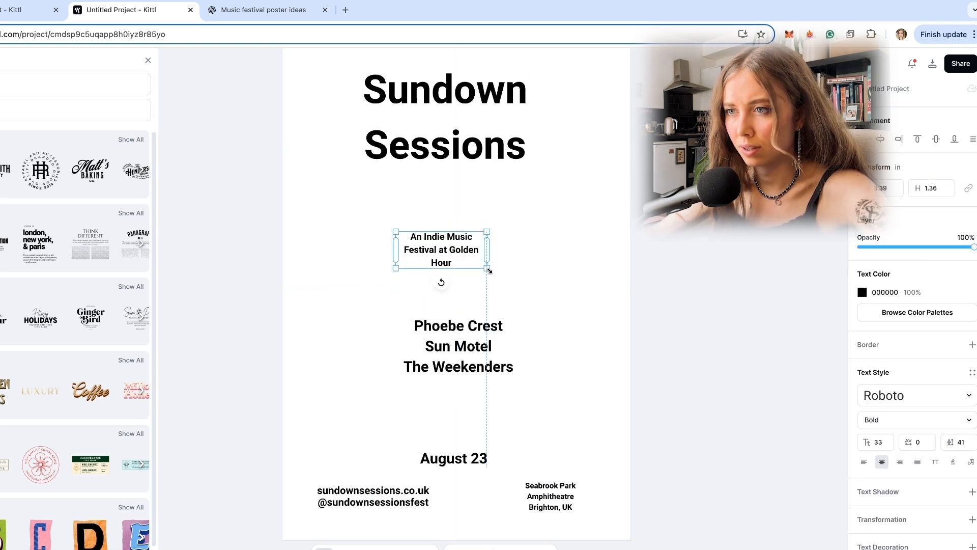
Step: Shrink the headliners text to size 27 and place it just under the subheading, left of the artboard's centre
click(508, 371)
drag(530, 375, 505, 366)
drag(458, 344, 398, 290)
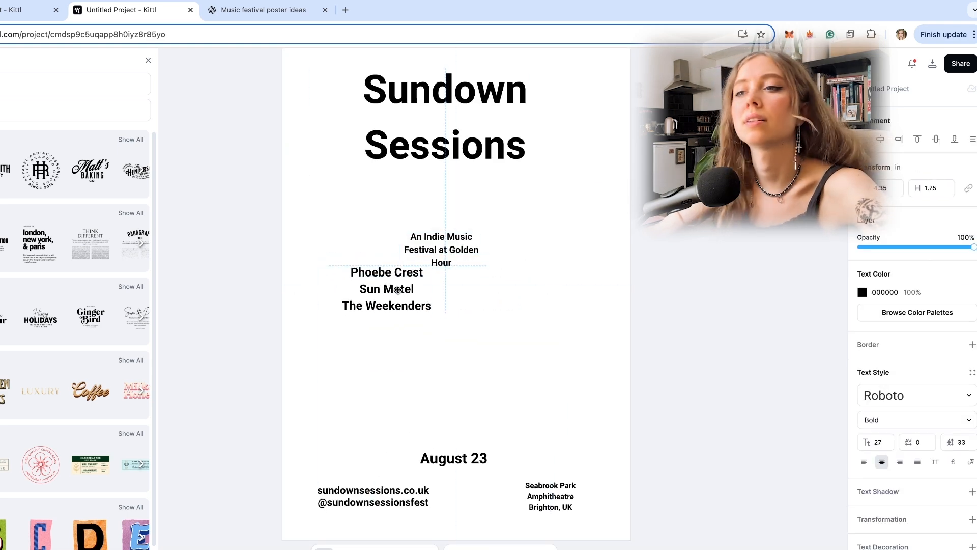
click(512, 292)
Step: Duplicate the Sundown Sessions headline and cut the original down to the word Sundown
scroll(512, 297, up, 3)
click(430, 243)
drag(430, 221, 428, 239)
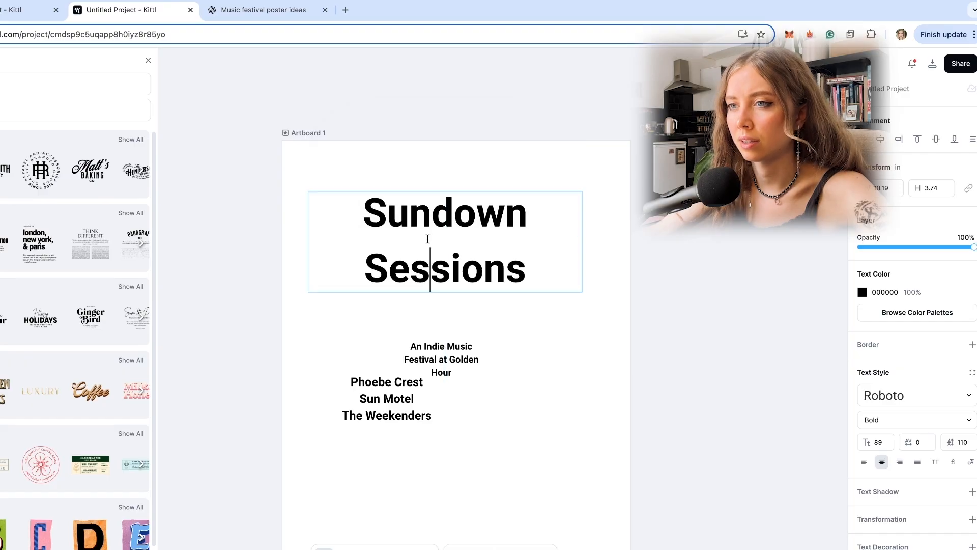
click(582, 285)
click(462, 277)
alt+drag(461, 276, 557, 430)
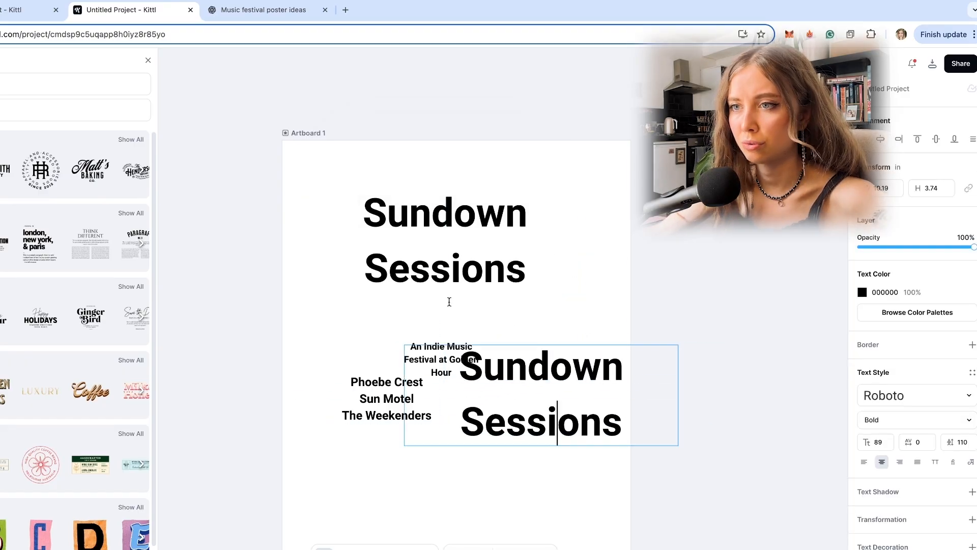
drag(449, 302, 353, 264)
key(BackSpace)
key(BackSpace)
Step: Cut the duplicated headline down to the word Sessions and place it directly under Sundown
click(522, 390)
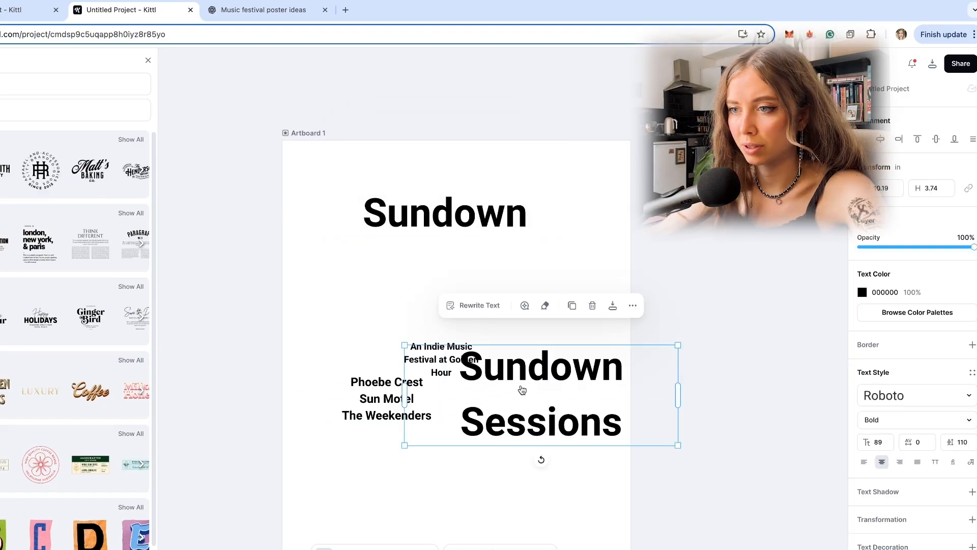
double_click(461, 427)
drag(461, 426, 447, 365)
key(BackSpace)
click(554, 438)
drag(568, 375, 477, 266)
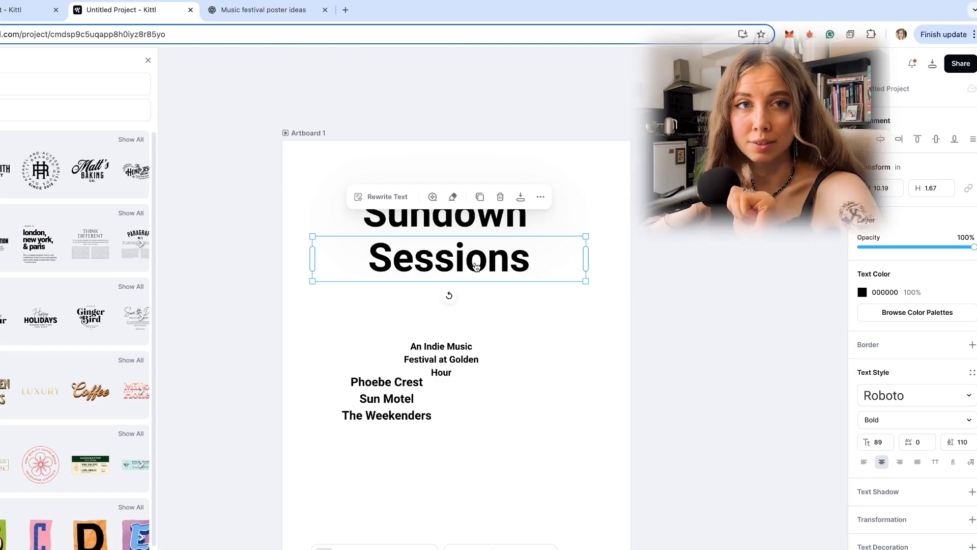
click(596, 355)
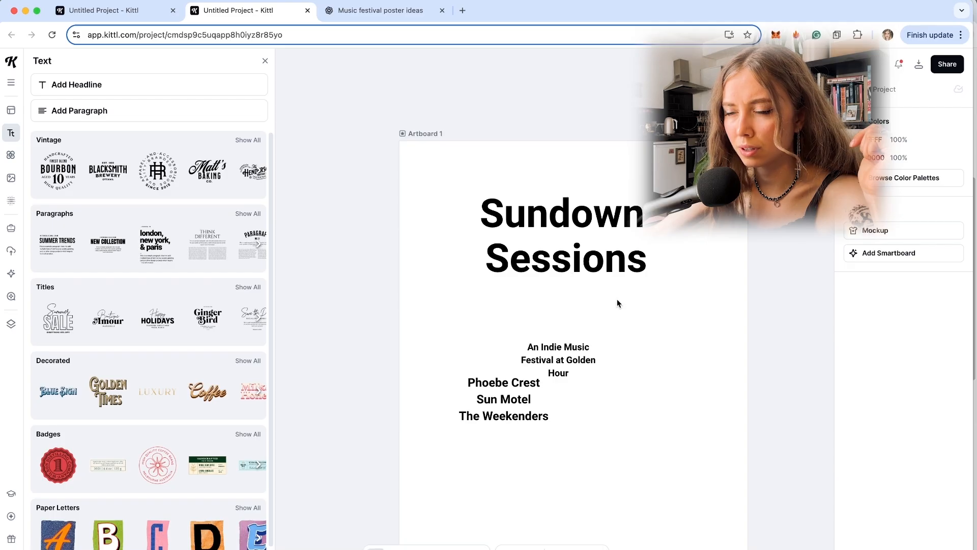
Step: Select both headline words, filter the typefaces to Vintage and apply Acro Script
click(560, 275)
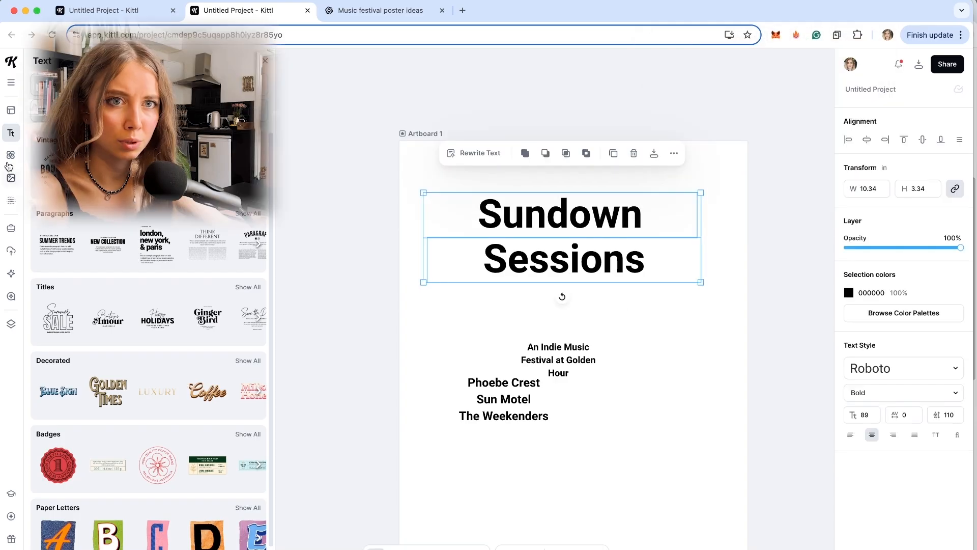
click(946, 373)
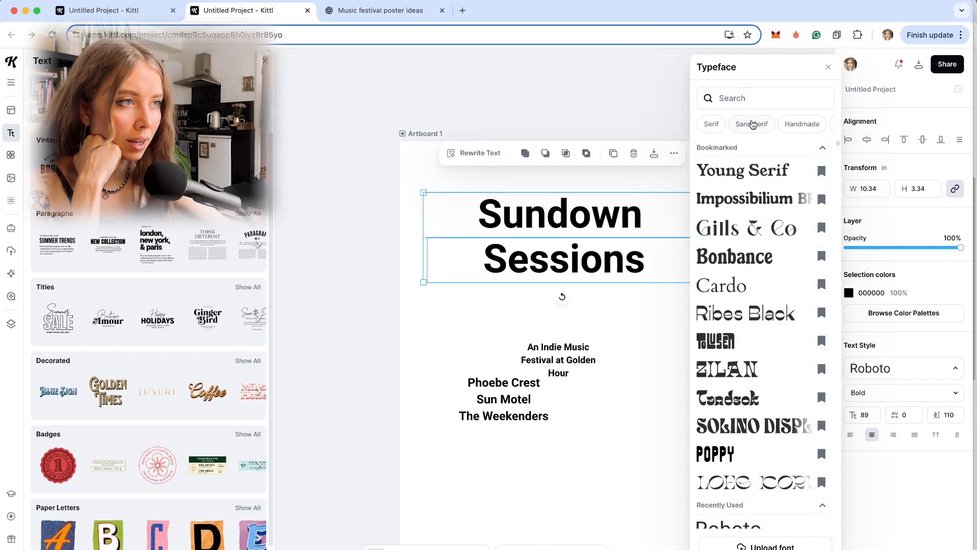
scroll(774, 124, right, 5)
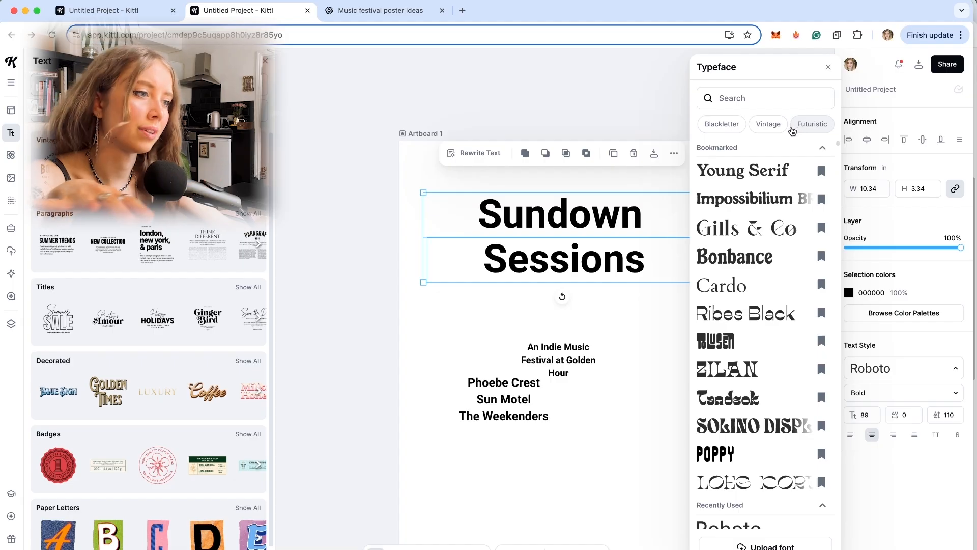
scroll(769, 214, down, 5)
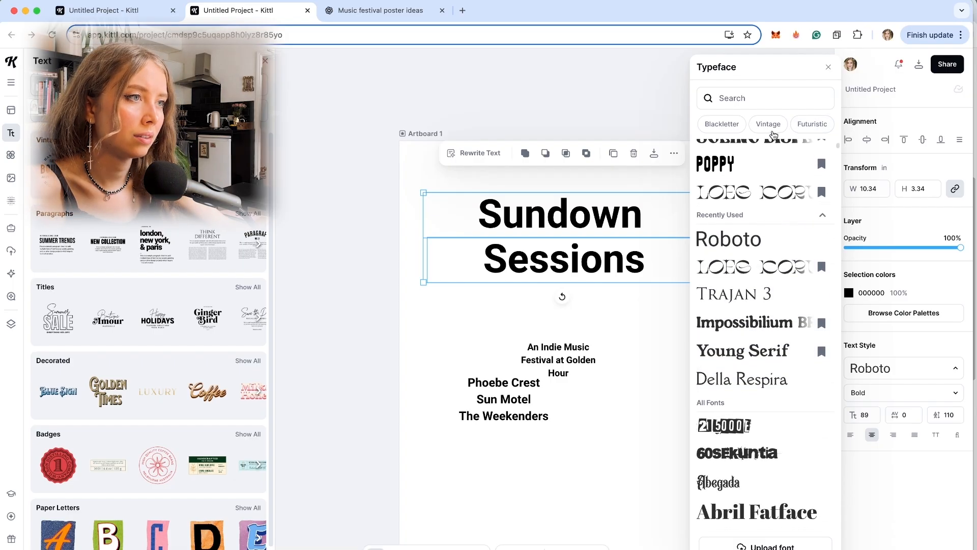
click(770, 127)
click(734, 259)
click(734, 259)
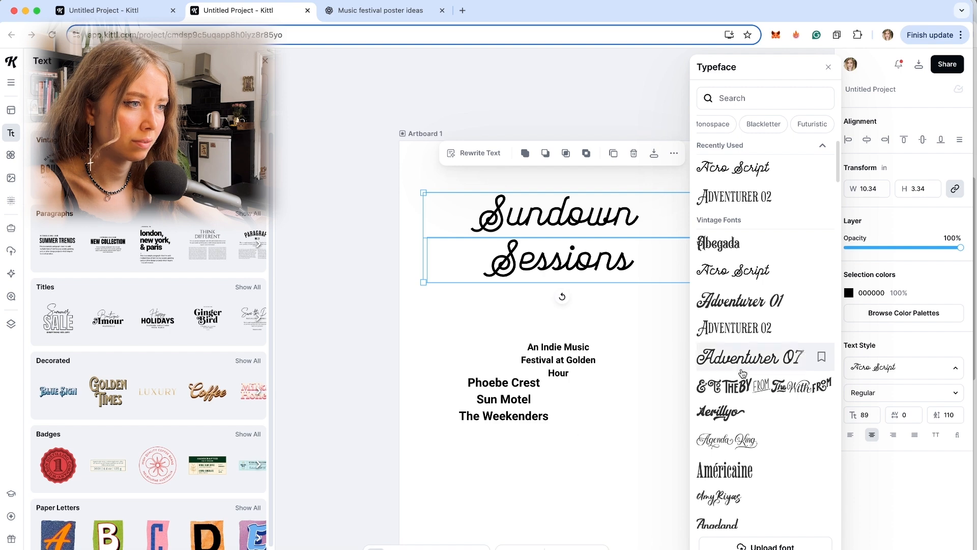
Step: Try further vintage typefaces on the headline, including Anhattan, Américaine and Angel Shine
click(764, 357)
scroll(753, 425, down, 4)
click(754, 426)
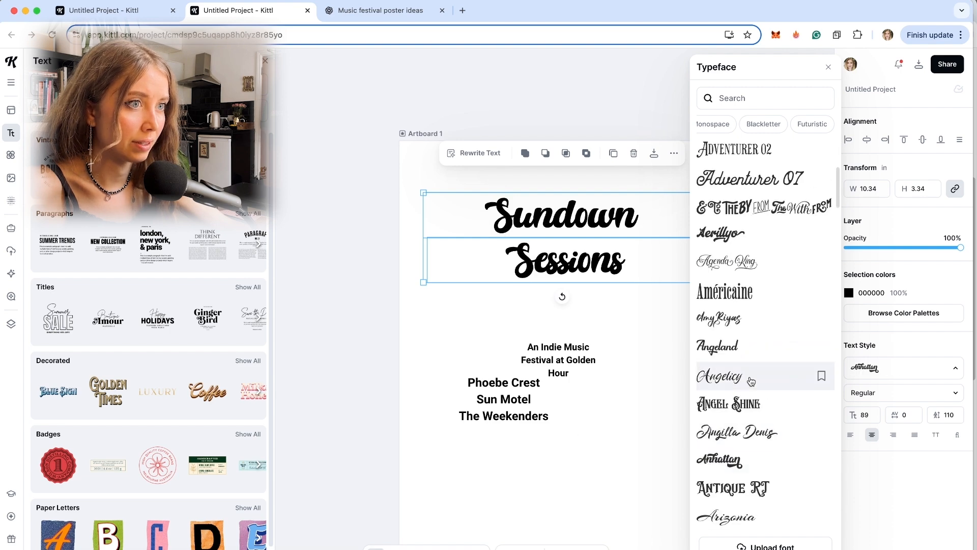
click(747, 377)
scroll(748, 356, down, 6)
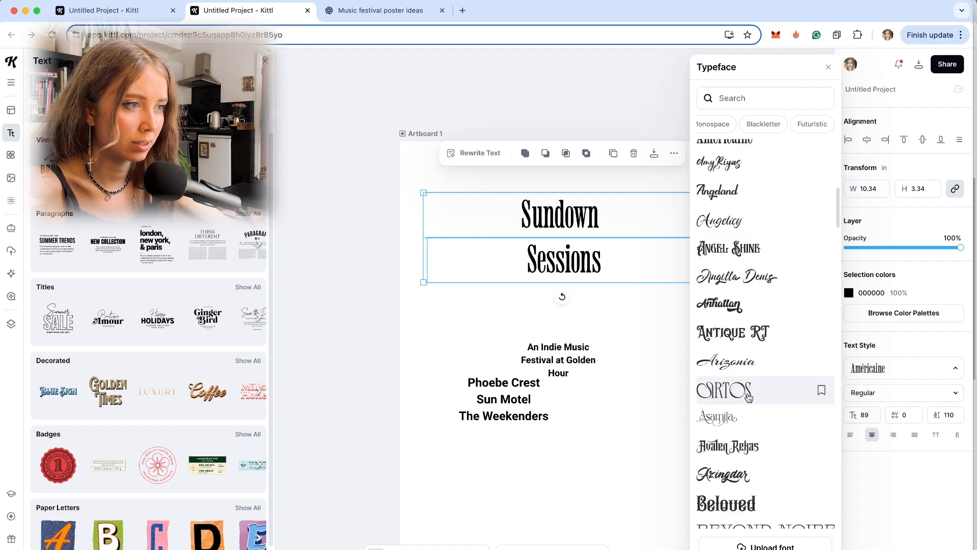
click(748, 391)
click(728, 277)
scroll(733, 306, down, 5)
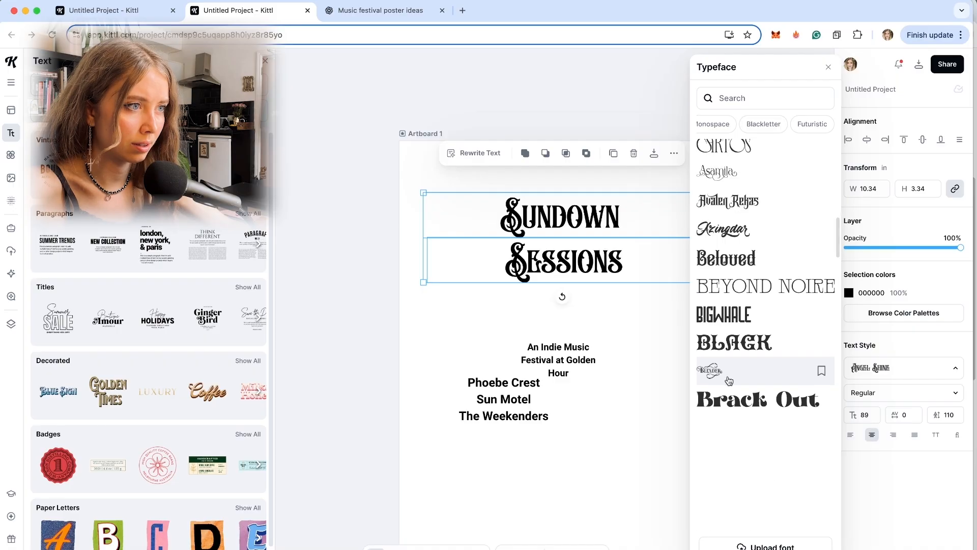
Step: Apply the Black typeface to the headline, compare it with nearby vintage fonts and bookmark it
click(739, 350)
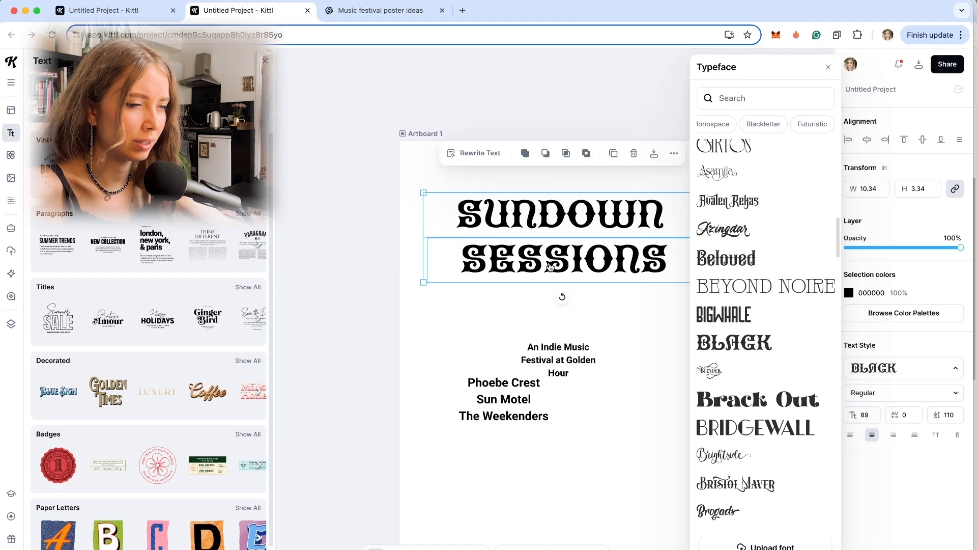
scroll(766, 305, up, 5)
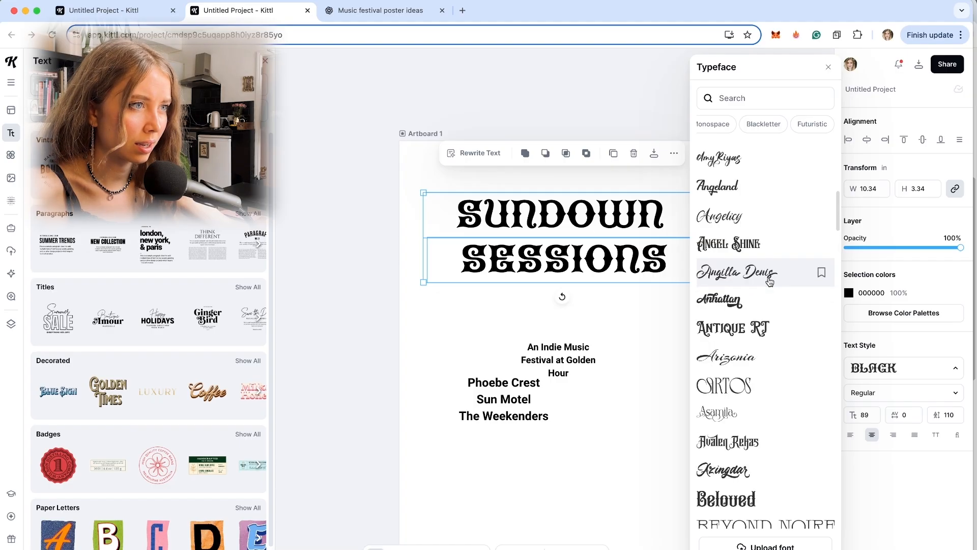
scroll(765, 285, down, 5)
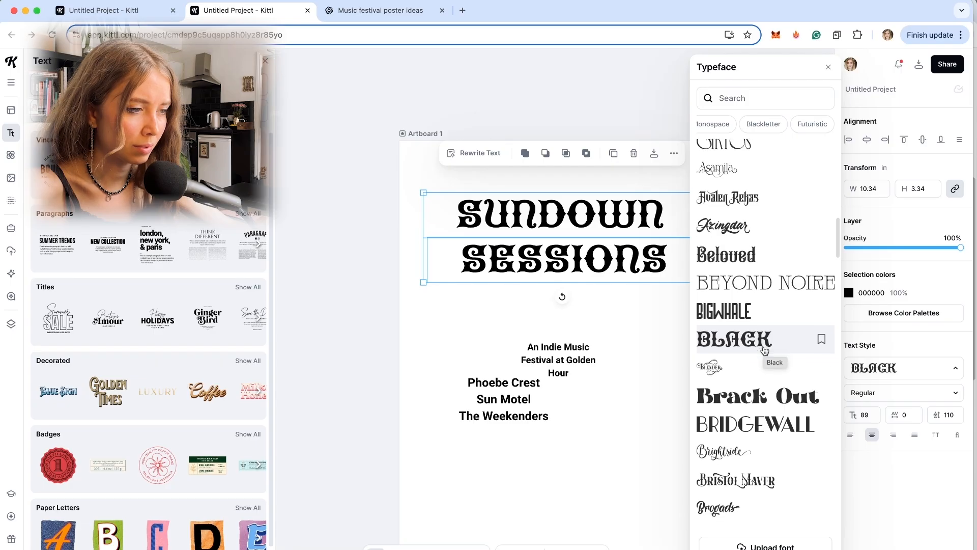
scroll(766, 348, down, 3)
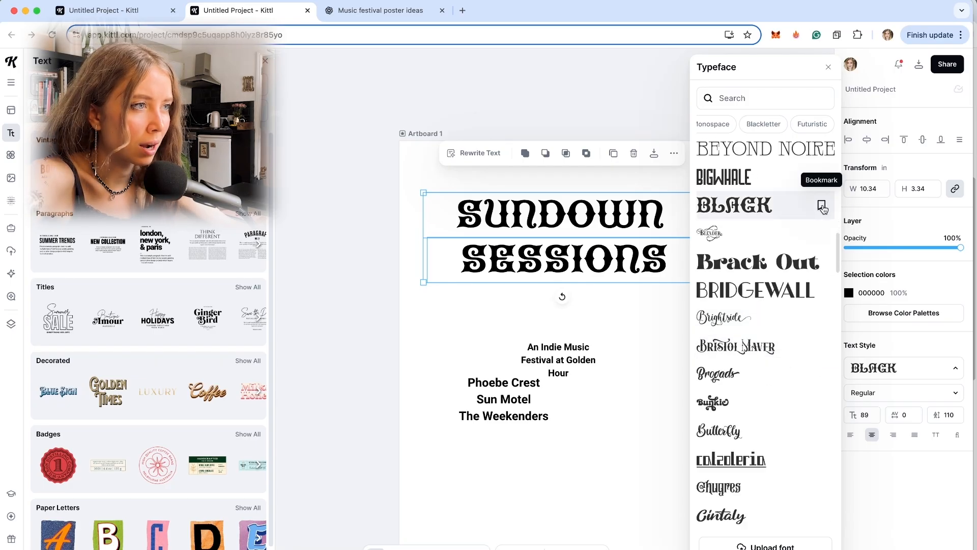
click(822, 205)
scroll(814, 208, up, 1)
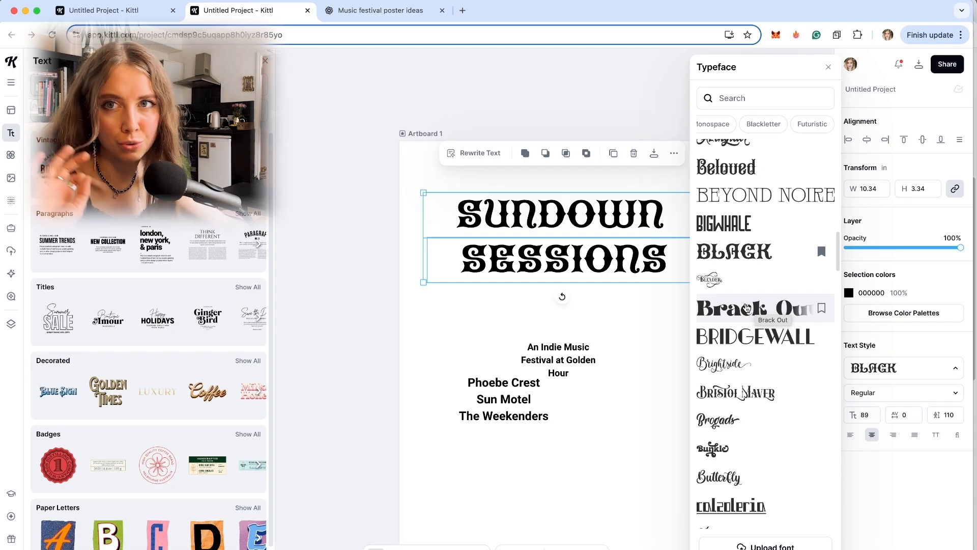
Step: Try the vintage typefaces Bunkio, Lobster and Oaklash on the Sundown Sessions headline
click(746, 308)
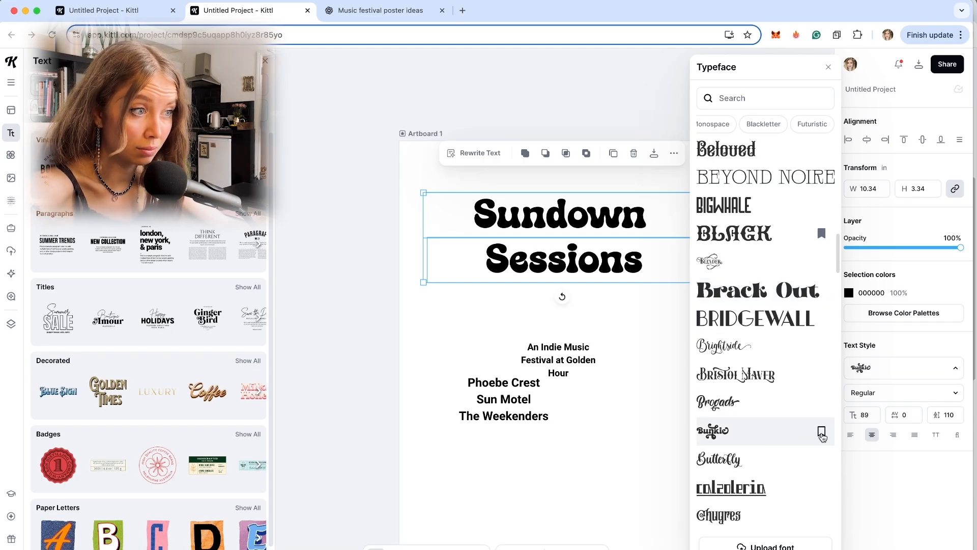
scroll(822, 433, down, 15)
click(695, 454)
scroll(694, 454, down, 5)
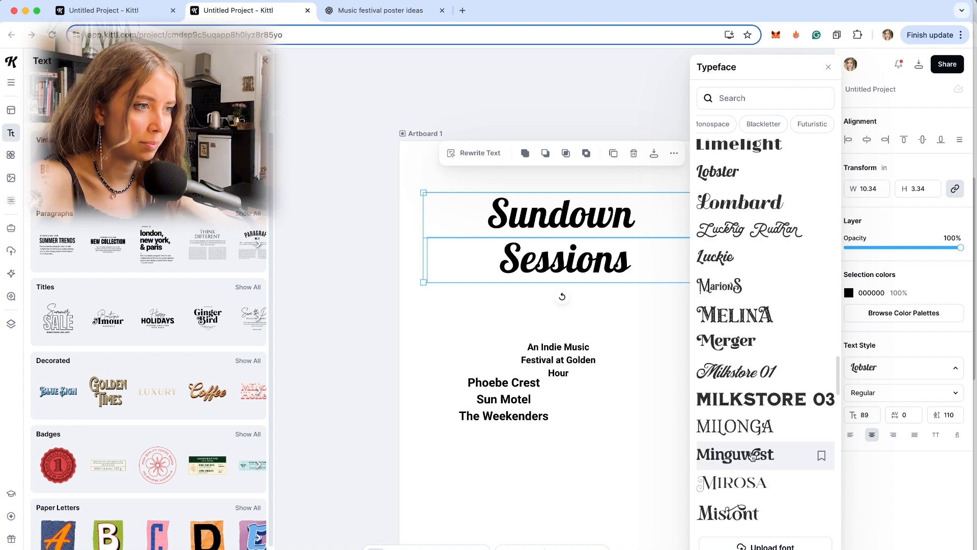
click(757, 407)
scroll(759, 413, down, 5)
click(746, 432)
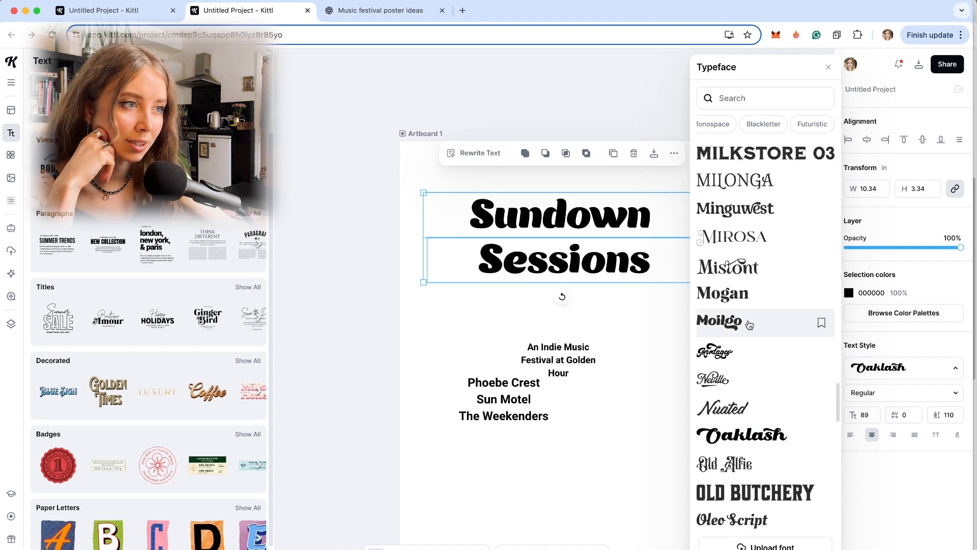
Step: Try more typefaces from further down the vintage list on the headline, including Recollect and Stringlabs
scroll(733, 356, down, 4)
click(731, 270)
scroll(744, 405, down, 2)
click(746, 408)
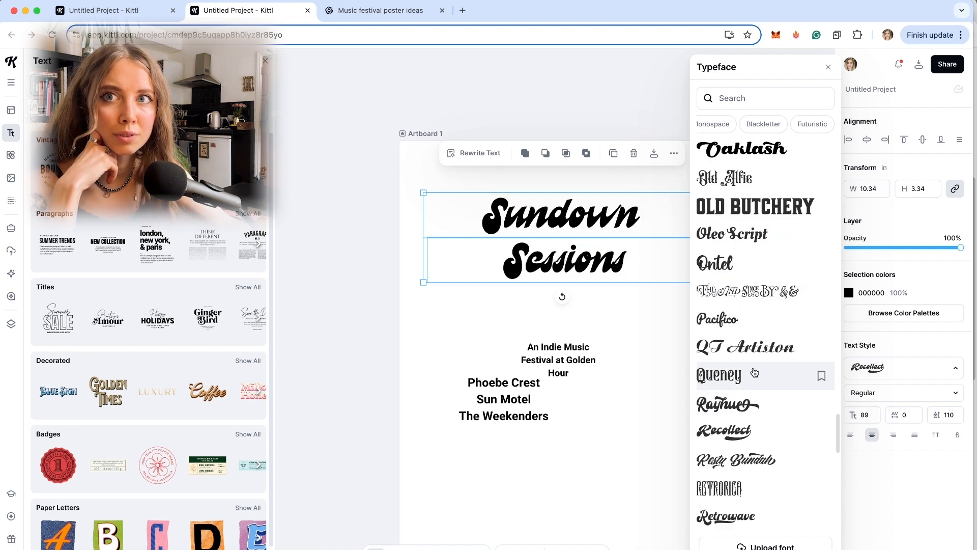
scroll(755, 374, down, 4)
click(755, 372)
scroll(757, 351, down, 4)
click(757, 306)
scroll(761, 388, down, 4)
click(748, 260)
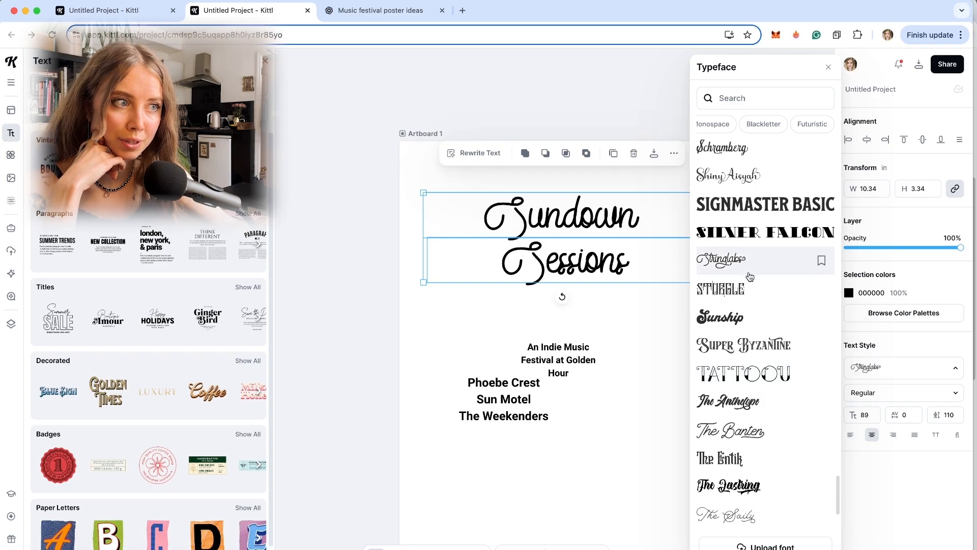
scroll(748, 261, down, 4)
click(753, 371)
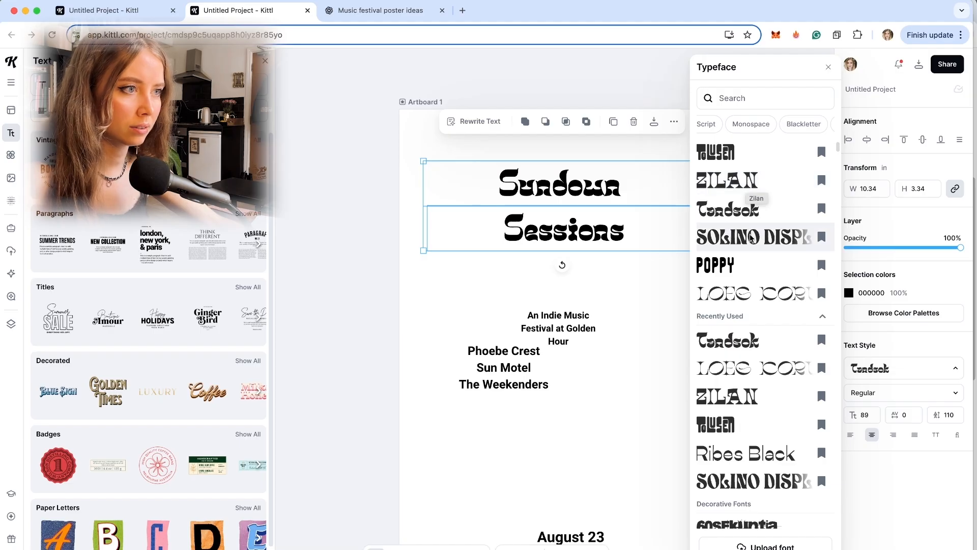
Step: Compare the bookmarked typefaces Solino Display and Zilan on the headline and apply Loeg Koruc
click(753, 294)
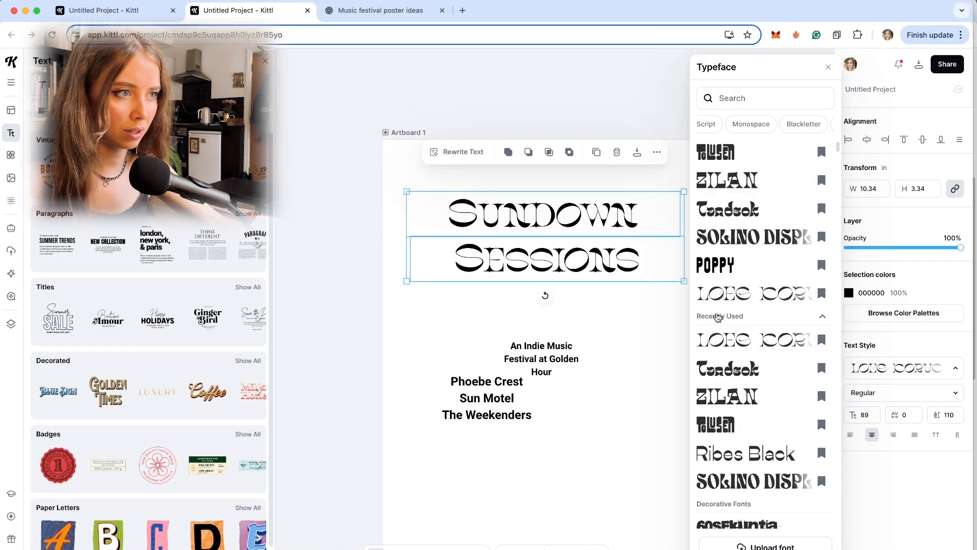
click(748, 244)
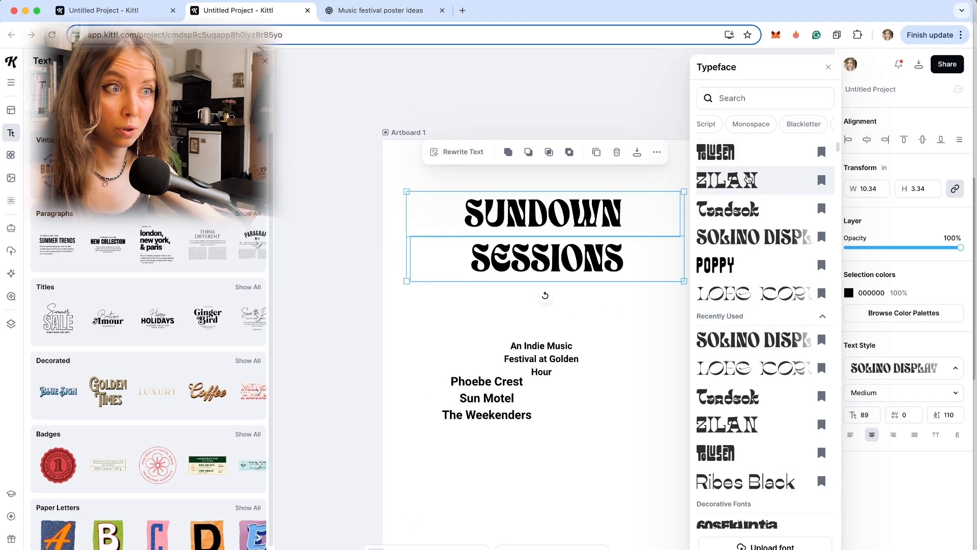
click(745, 181)
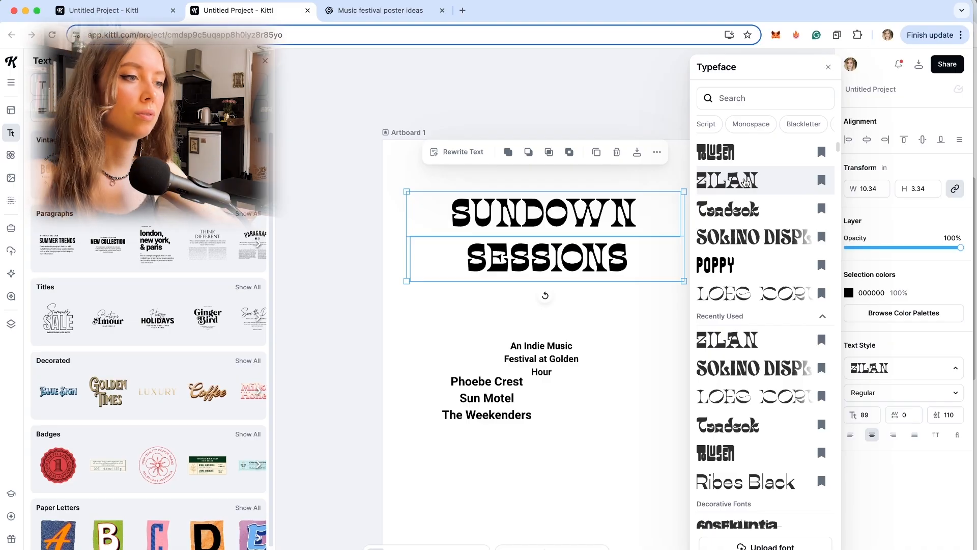
scroll(746, 193, down, 2)
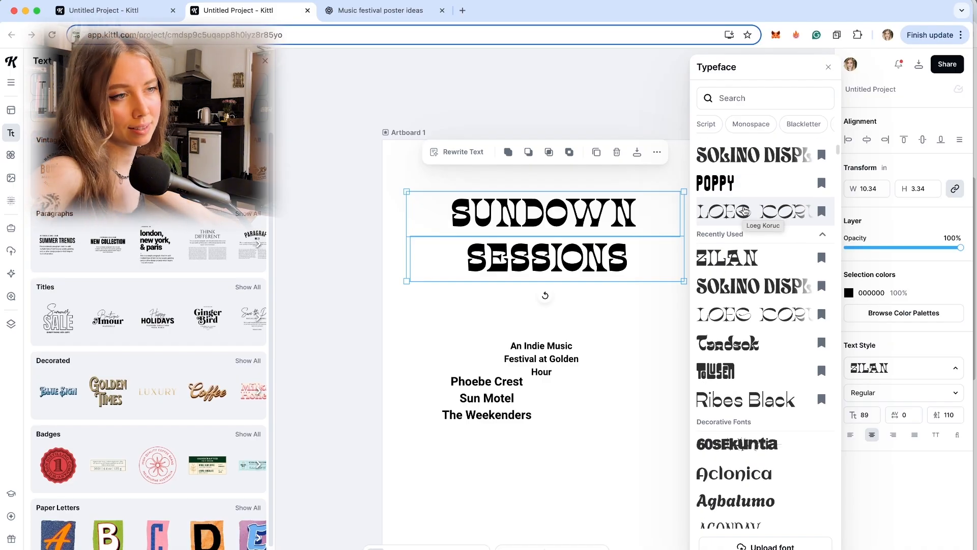
click(745, 207)
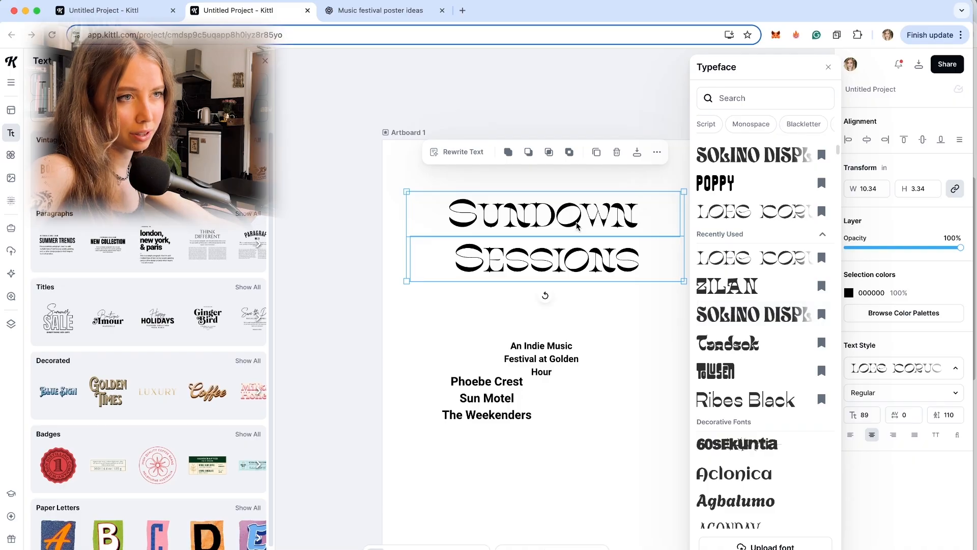
scroll(576, 285, left, 2)
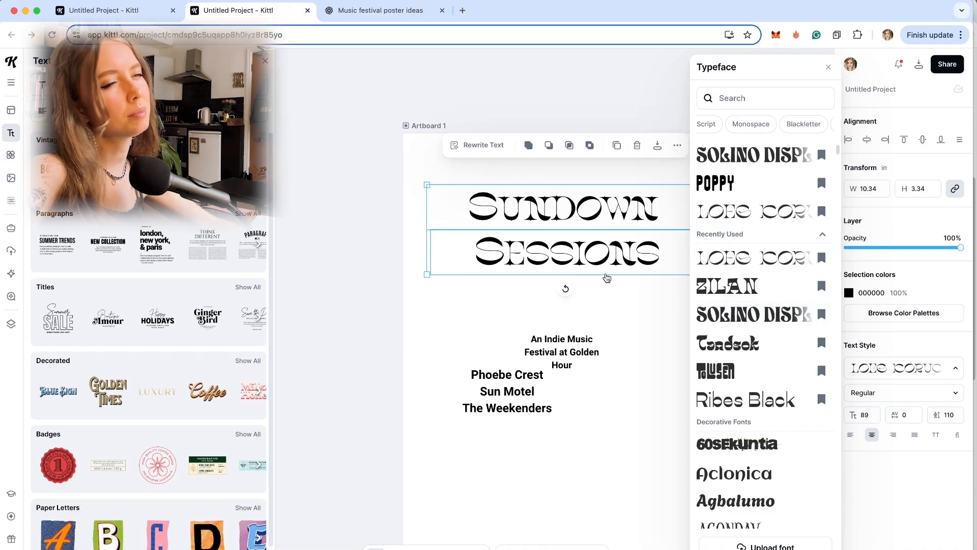
scroll(606, 277, right, 3)
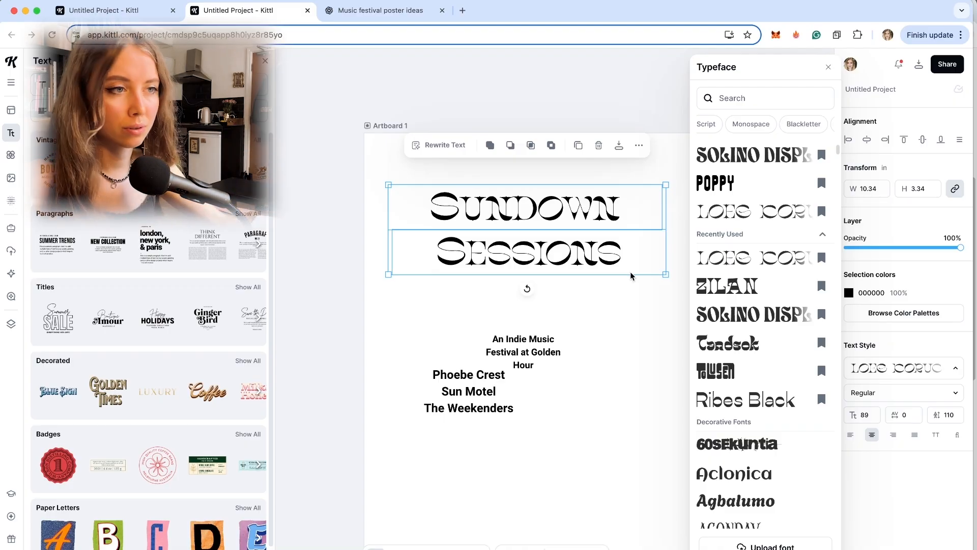
Step: Select only the word Sundown and add a text shadow to it
drag(709, 299, 524, 290)
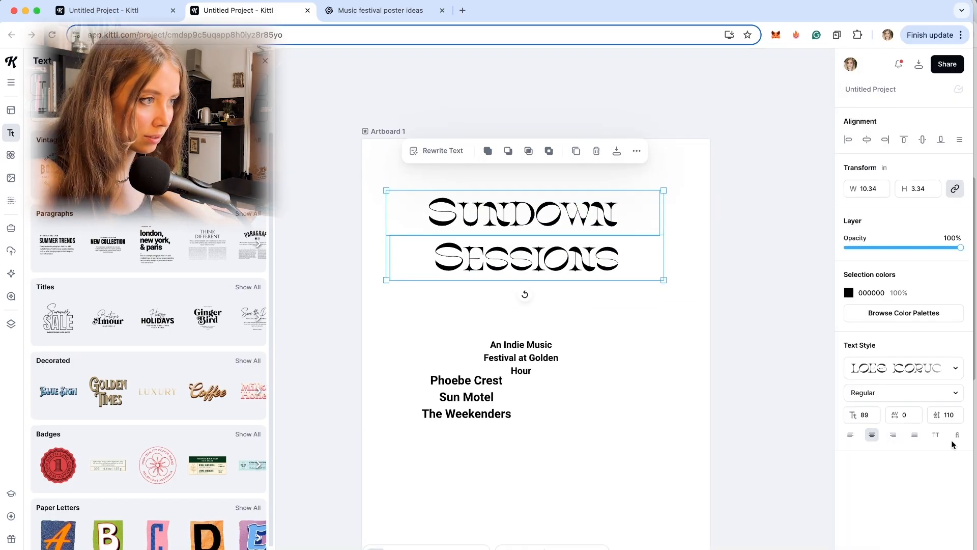
click(628, 350)
click(509, 208)
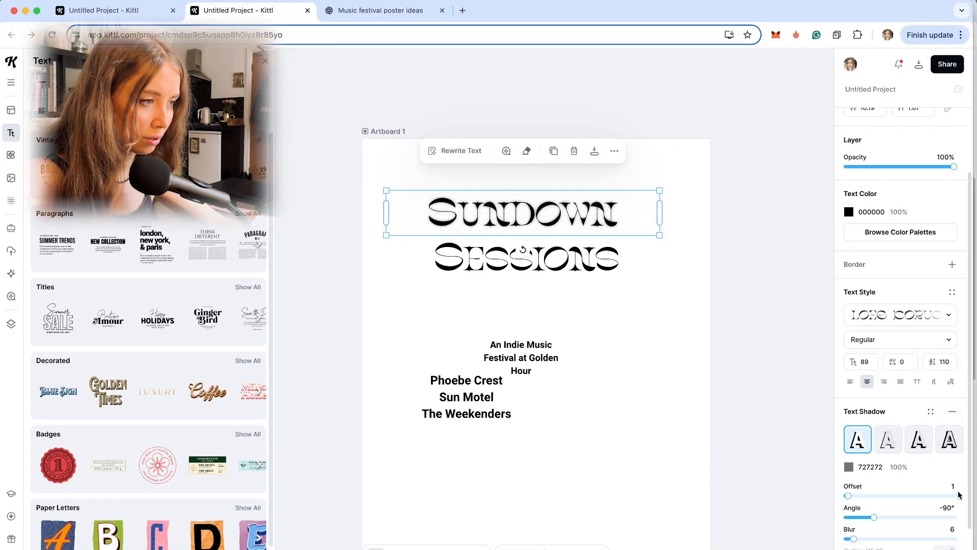
Step: Try the Angle transformation on the word Sundown and undo it
scroll(921, 474, down, 2)
click(952, 532)
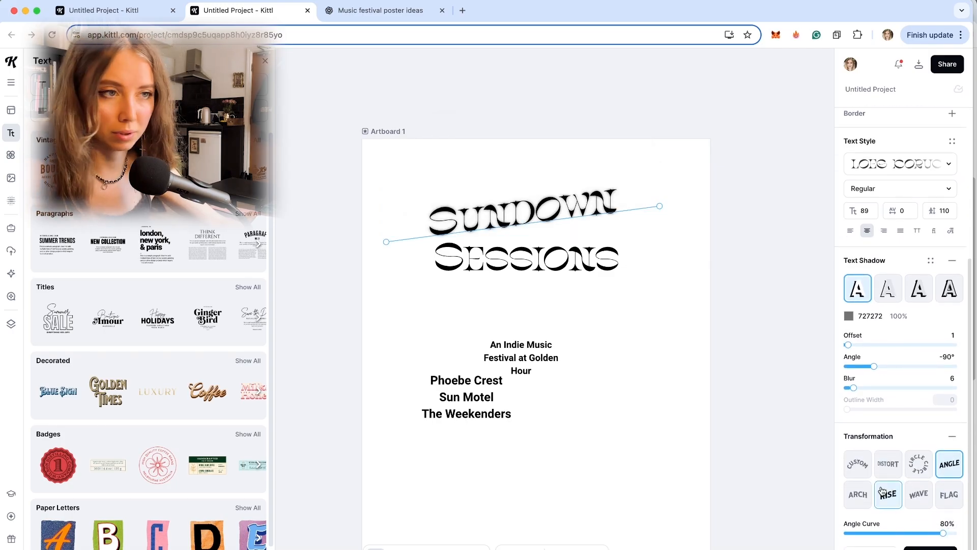
key(super+z)
Step: Compare the shadow styles on Sundown and try a Detailed 3D Shadow with angle -50° and offset 14
click(919, 384)
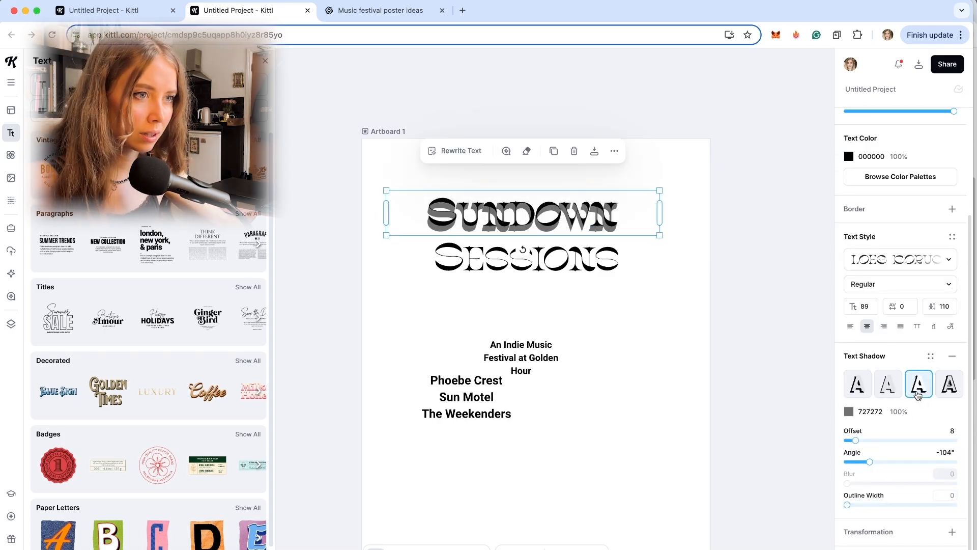
click(939, 388)
click(888, 382)
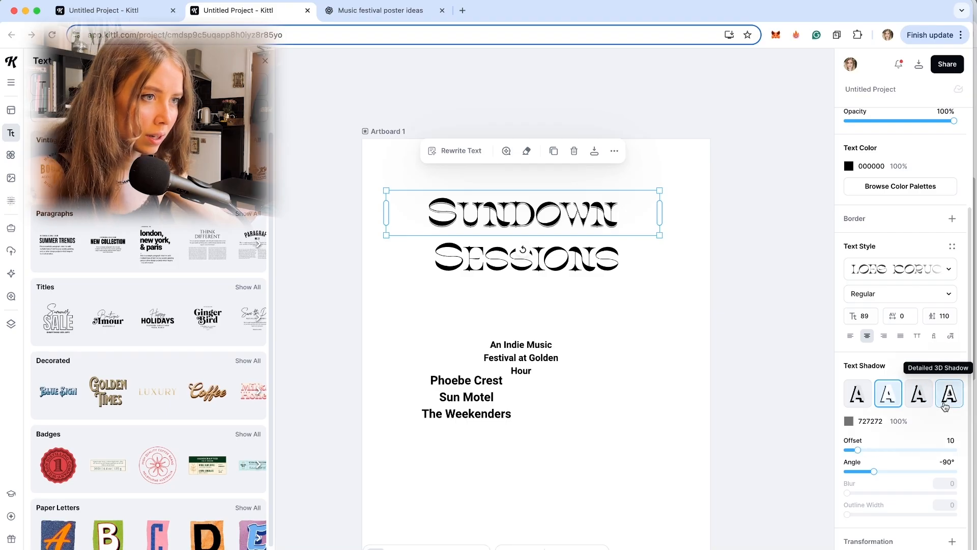
click(949, 393)
drag(874, 462, 850, 441)
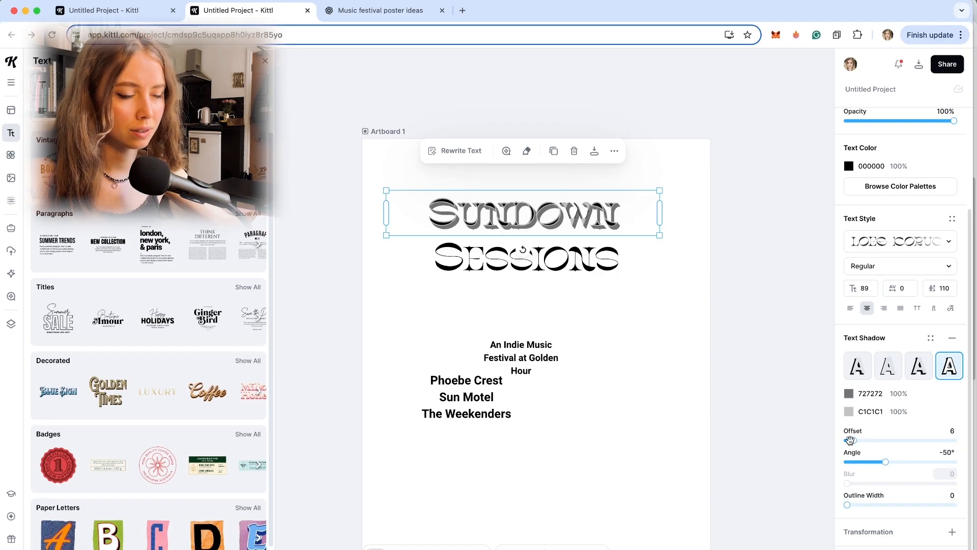
scroll(829, 401, up, 10)
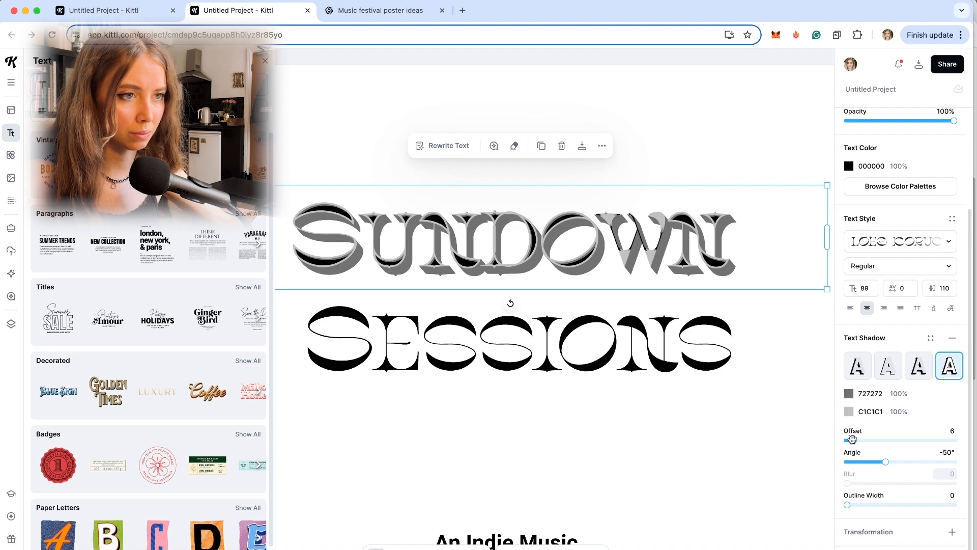
drag(855, 439, 862, 440)
scroll(739, 427, down, 5)
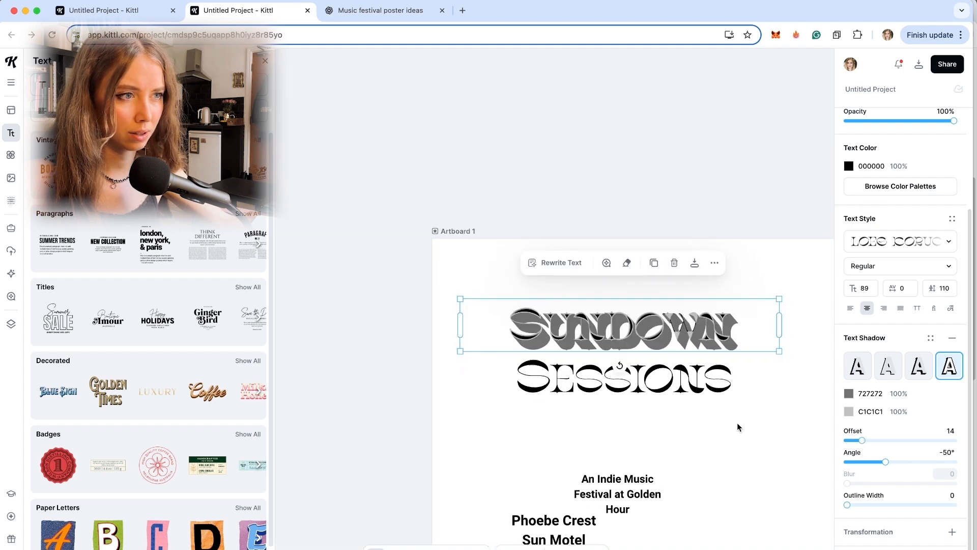
scroll(739, 426, right, 2)
Step: Give Sundown a Block Shadow with offset 0, outline width 5 and the pink colour D5A0A0
click(855, 367)
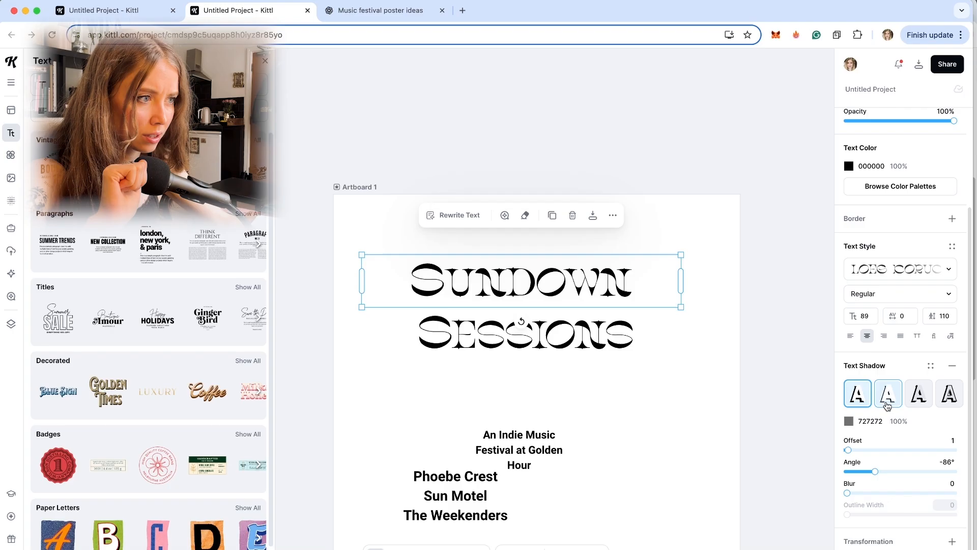
click(887, 402)
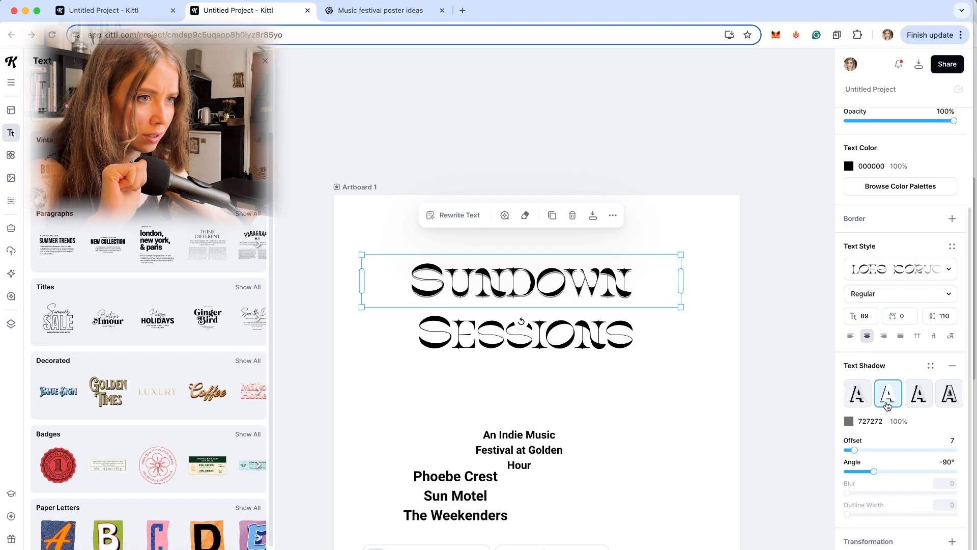
click(915, 400)
drag(855, 450, 835, 453)
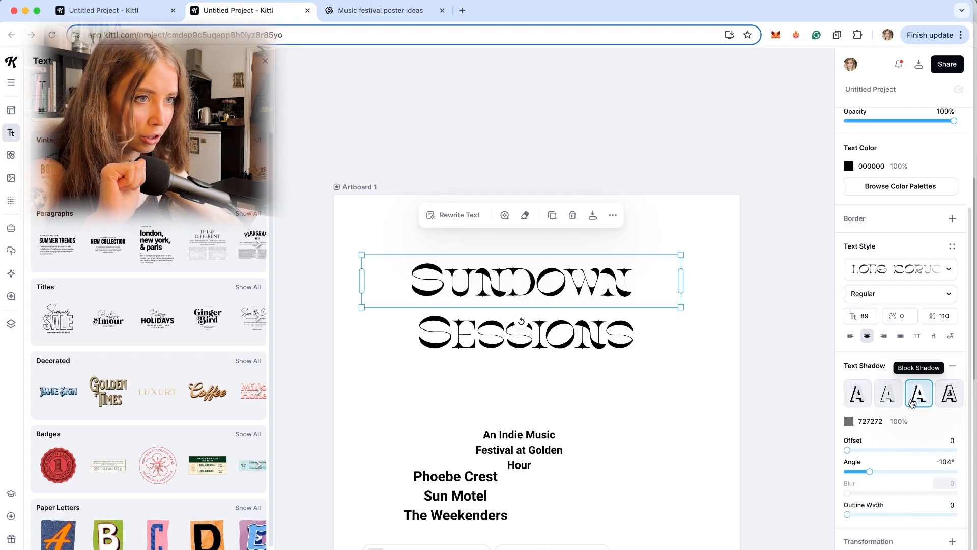
click(849, 515)
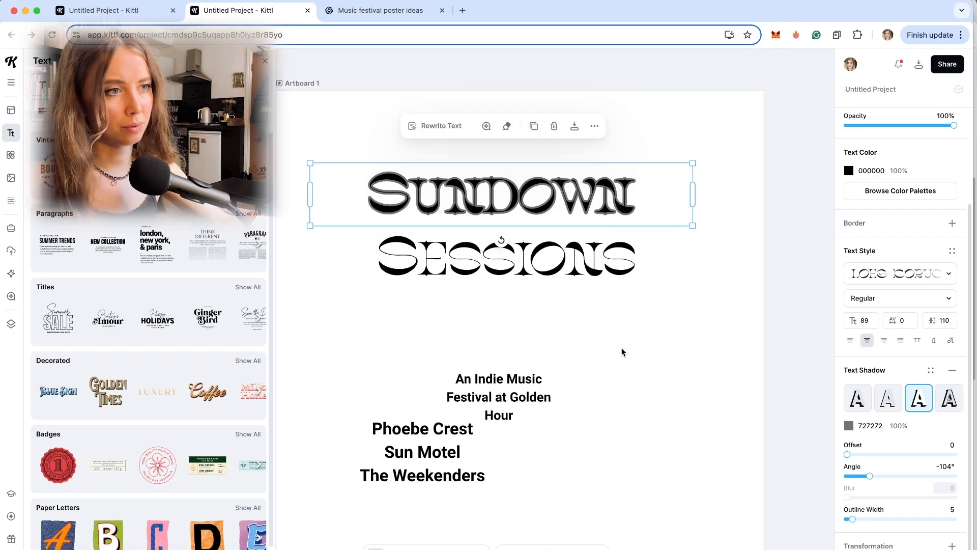
scroll(621, 349, up, 5)
scroll(918, 507, down, 1)
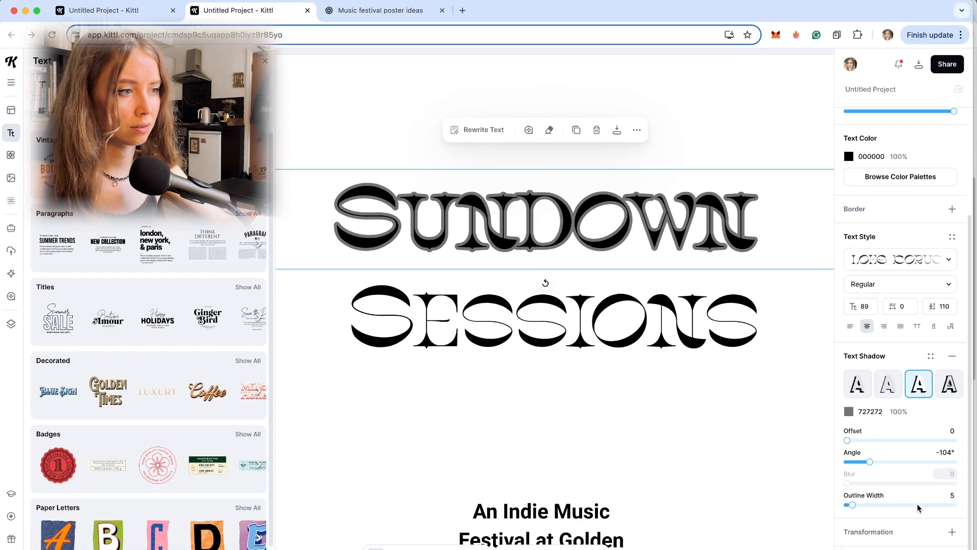
click(849, 411)
drag(713, 362, 739, 355)
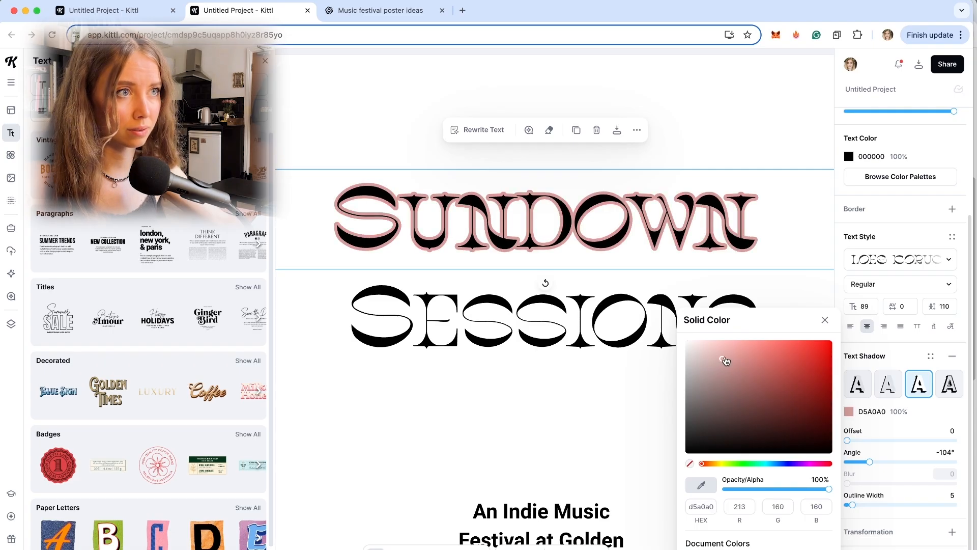
Step: Add a matching Block Shadow outline in pink D5A0A0 to the word Sessions
click(525, 340)
click(959, 492)
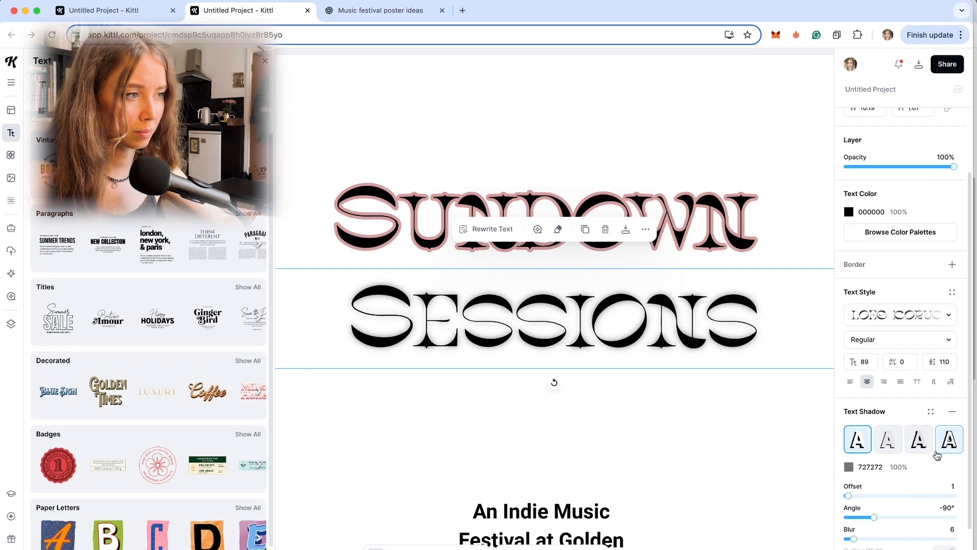
click(918, 436)
drag(847, 510, 849, 512)
click(849, 418)
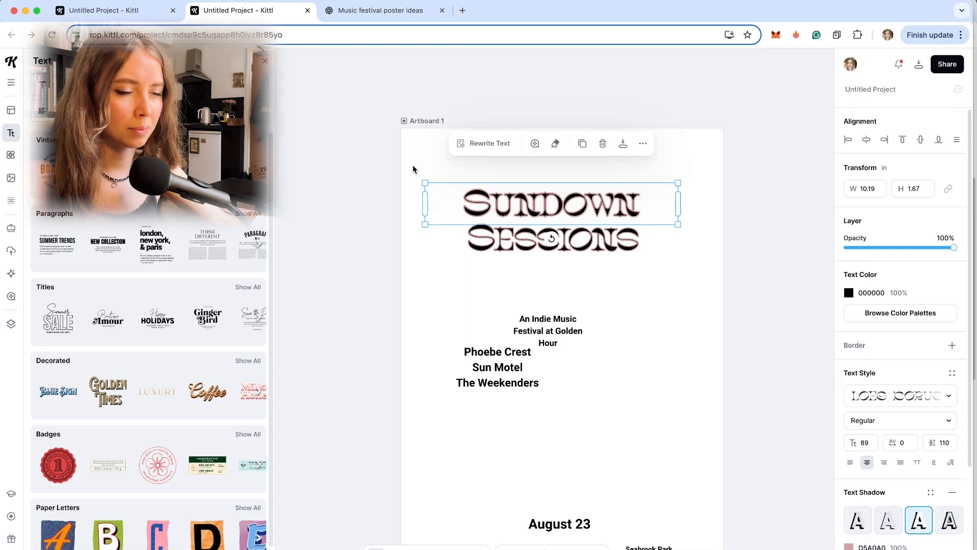
Step: Change the text colour of both headline words to brown 62402A and enlarge the headline across the artboard
drag(413, 169, 651, 246)
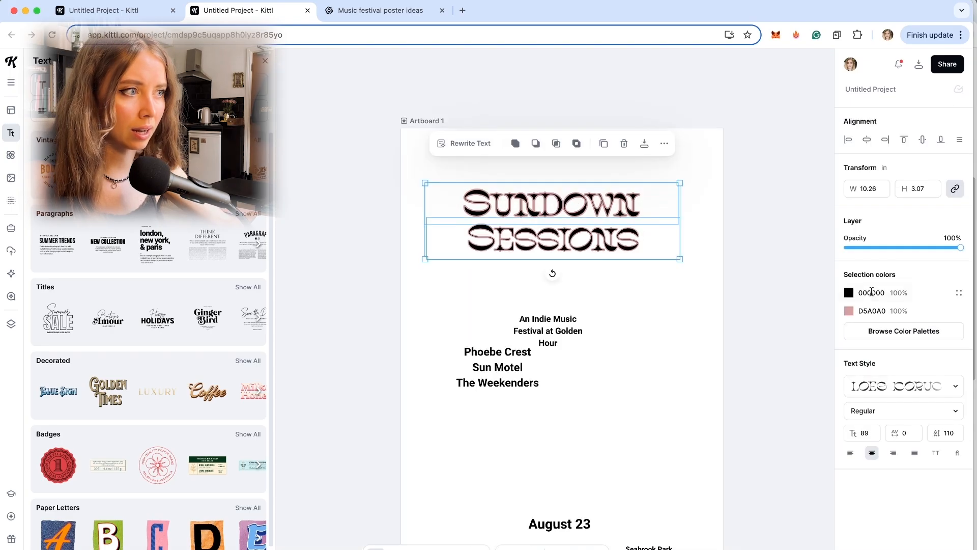
click(847, 294)
drag(688, 377, 673, 382)
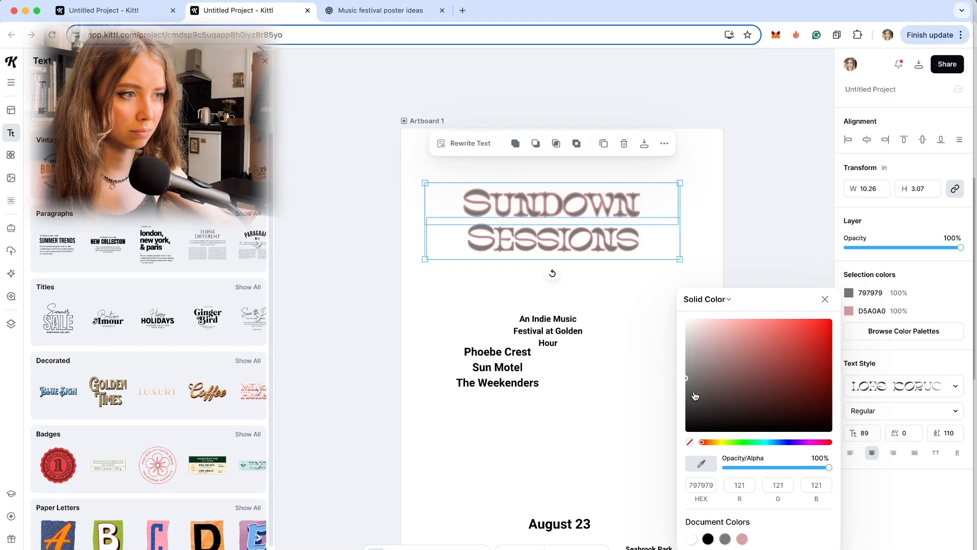
click(770, 334)
click(770, 389)
click(709, 442)
click(690, 285)
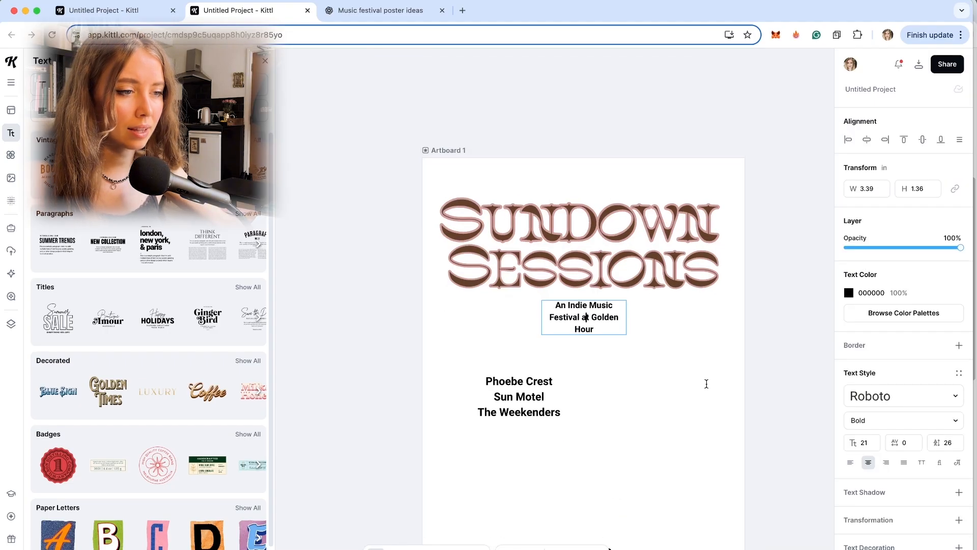
Step: Move the artist line-up text block down to the horizontal centre of the poster, midway between tagline and date
scroll(706, 382, down, 3)
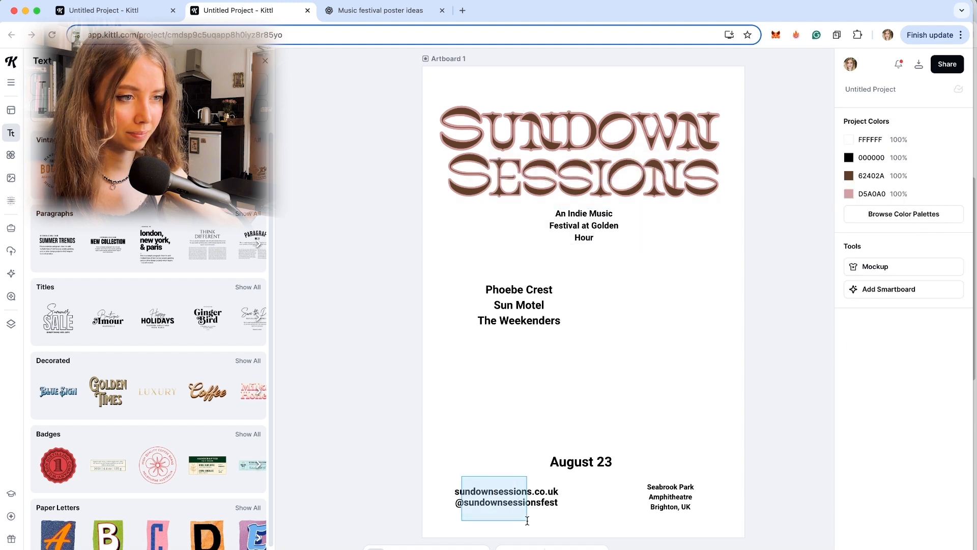
drag(517, 500, 548, 503)
click(552, 330)
drag(552, 331, 607, 369)
scroll(607, 369, up, 2)
scroll(607, 369, right, 1)
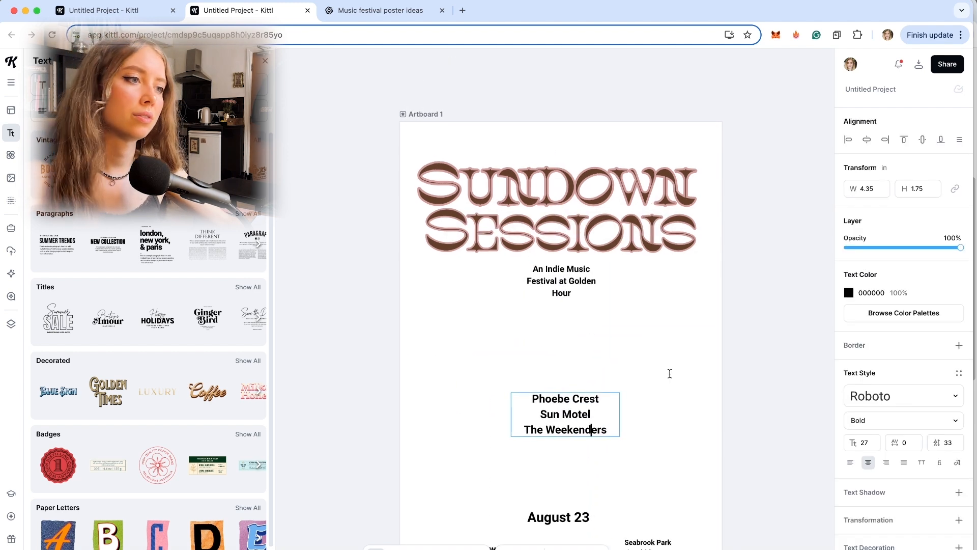
key(Escape)
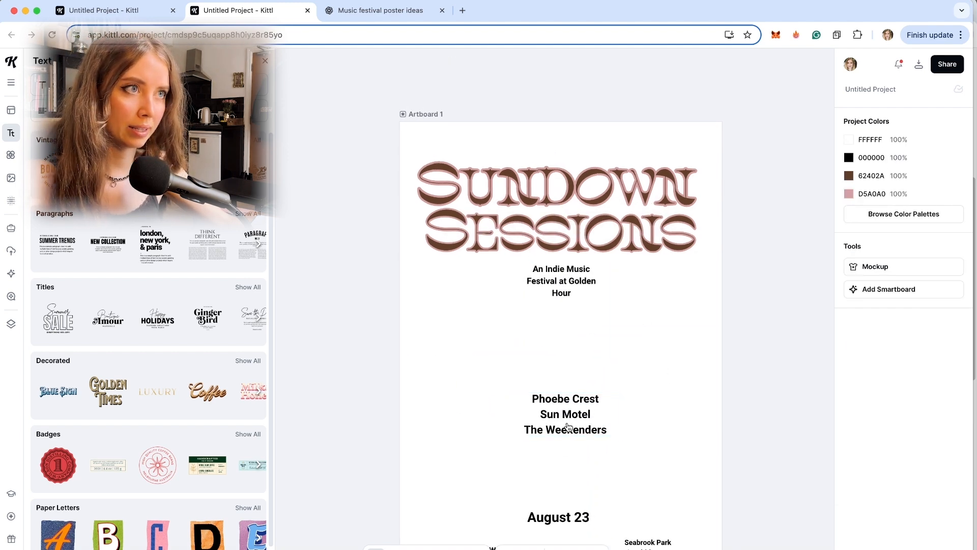
Step: Add a basic square shape and enlarge it into a rectangle about 10.84 by 12.42 in covering the middle of the poster
scroll(568, 428, down, 4)
scroll(568, 427, right, 2)
scroll(568, 427, down, 2)
scroll(470, 249, up, 2)
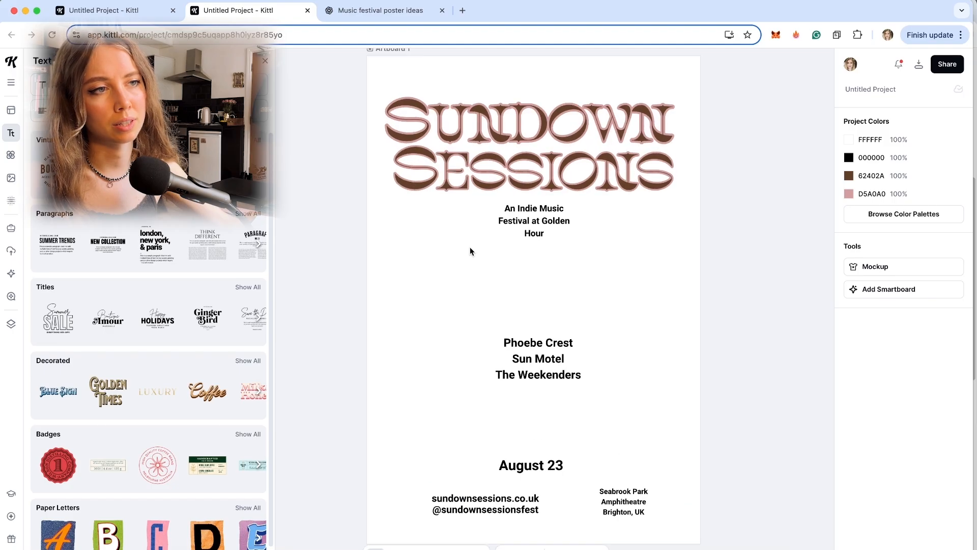
scroll(305, 240, down, 2)
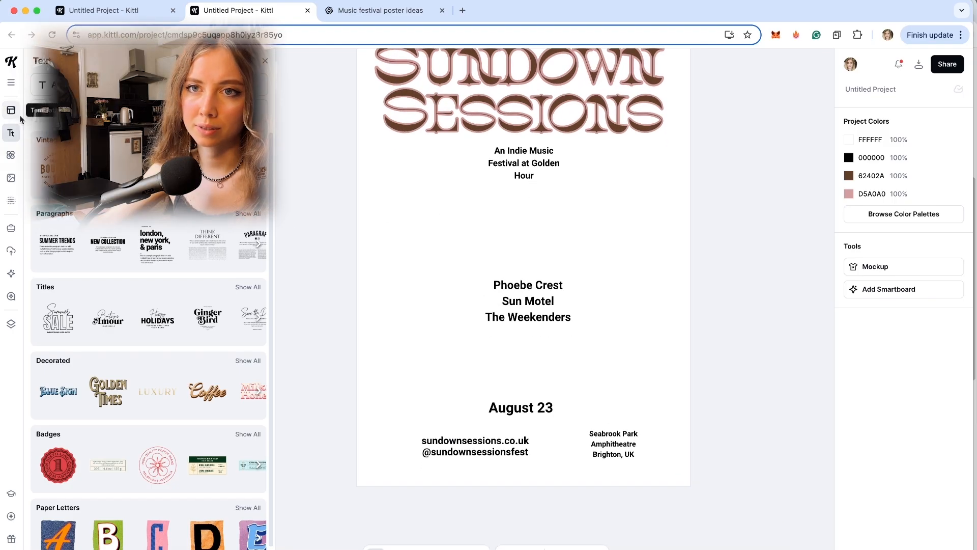
click(11, 155)
click(58, 256)
drag(461, 386, 489, 246)
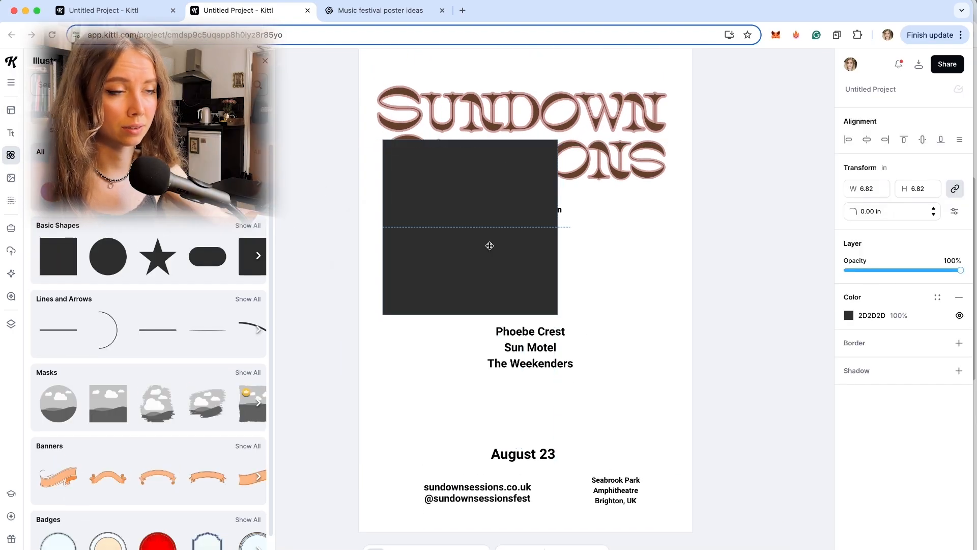
click(726, 216)
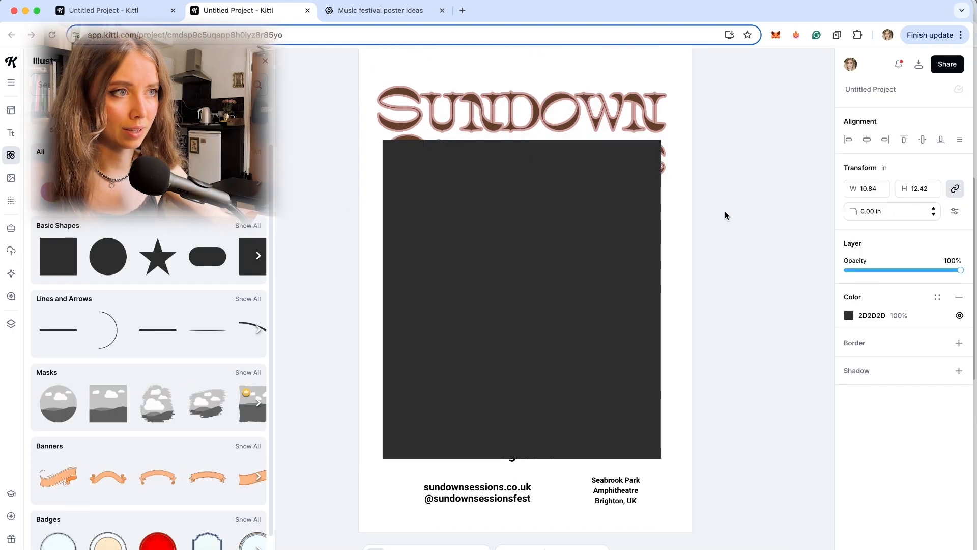
Step: Bring the word Sessions in front of the dark rectangle and set its text colour to cream FFF5ED
click(388, 140)
click(430, 127)
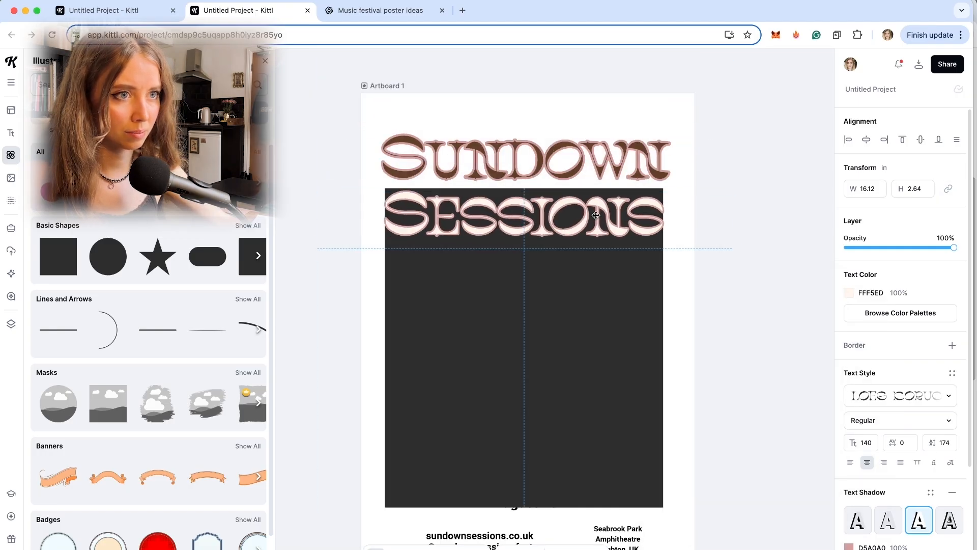
click(711, 263)
scroll(708, 267, down, 5)
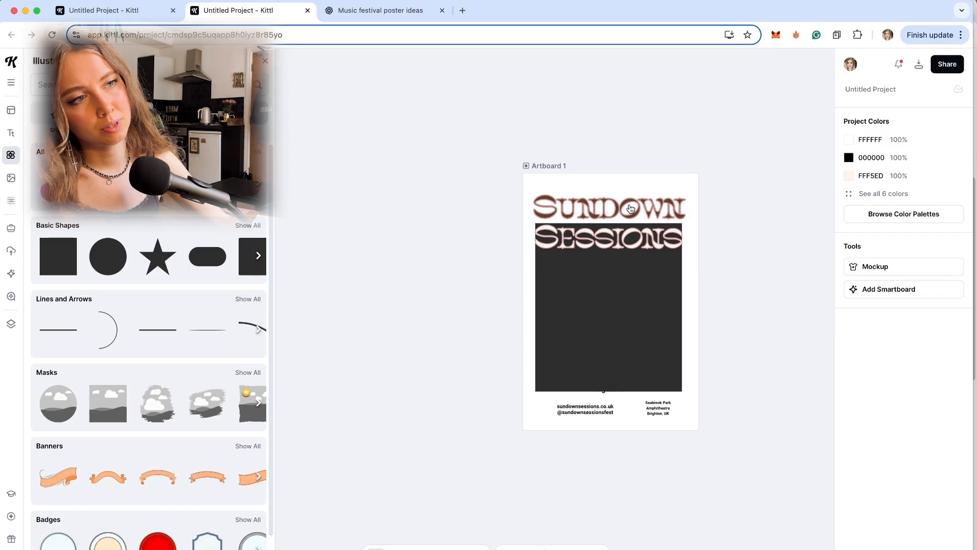
scroll(654, 244, right, 3)
scroll(591, 207, up, 5)
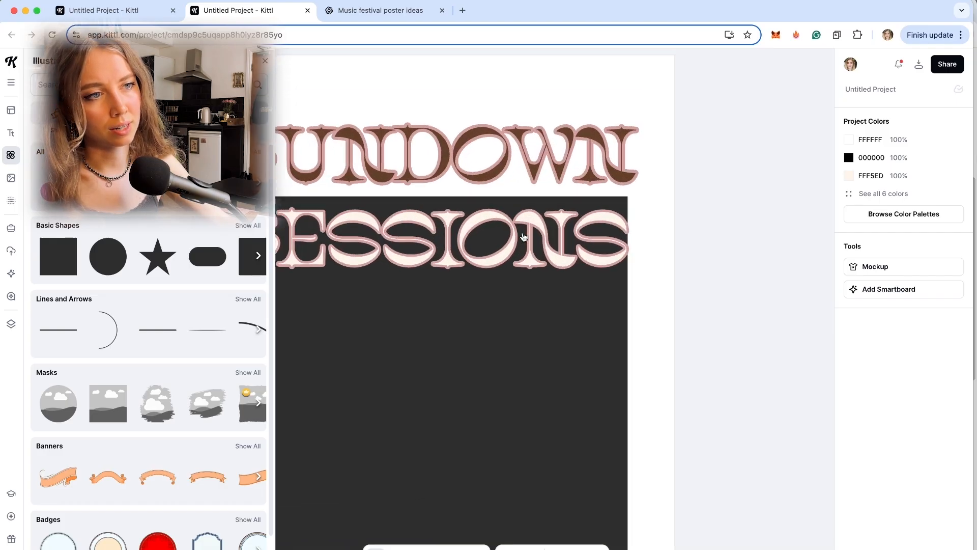
scroll(508, 250, down, 2)
scroll(514, 247, left, 3)
Step: Scale both headline words down to font size 132 and centre Sessions within the rectangle's upper edge
click(524, 242)
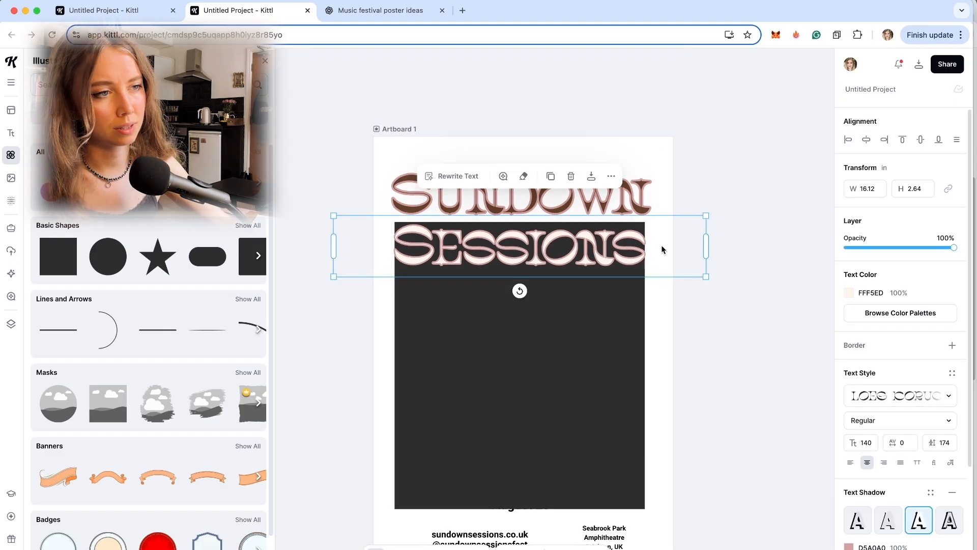
drag(708, 164, 697, 166)
click(737, 297)
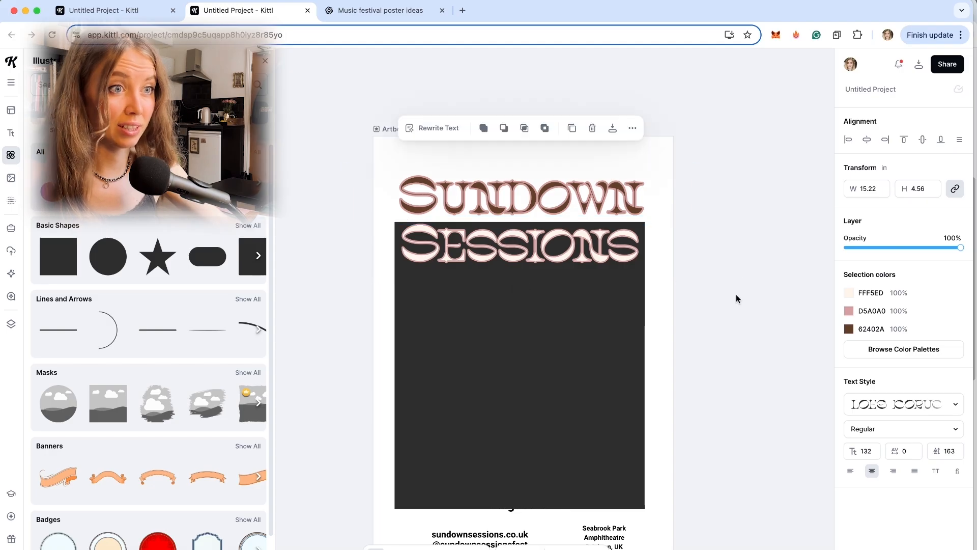
drag(563, 249, 541, 262)
click(745, 278)
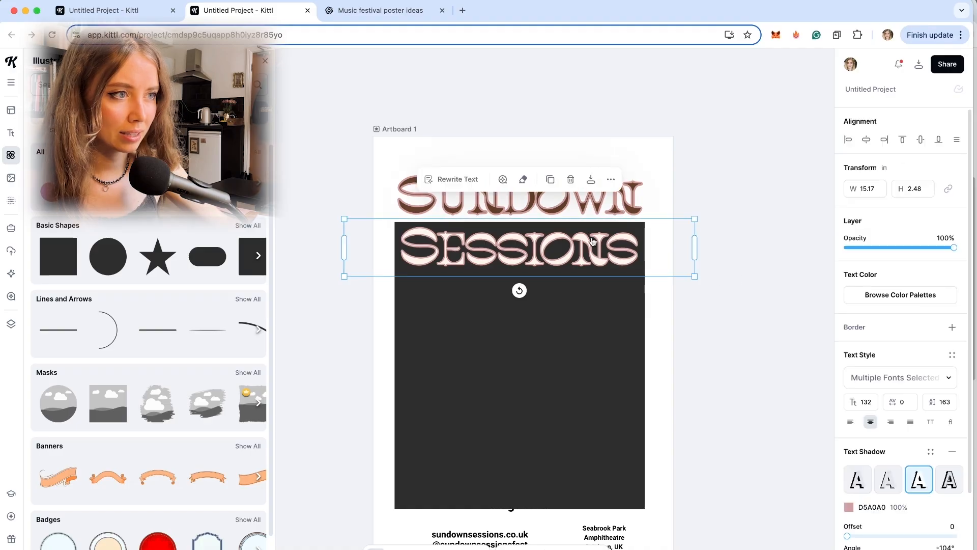
Step: Try the Angle, Circle, Custom and Arch text transformations on the word Sessions and undo the changes
scroll(896, 447, down, 3)
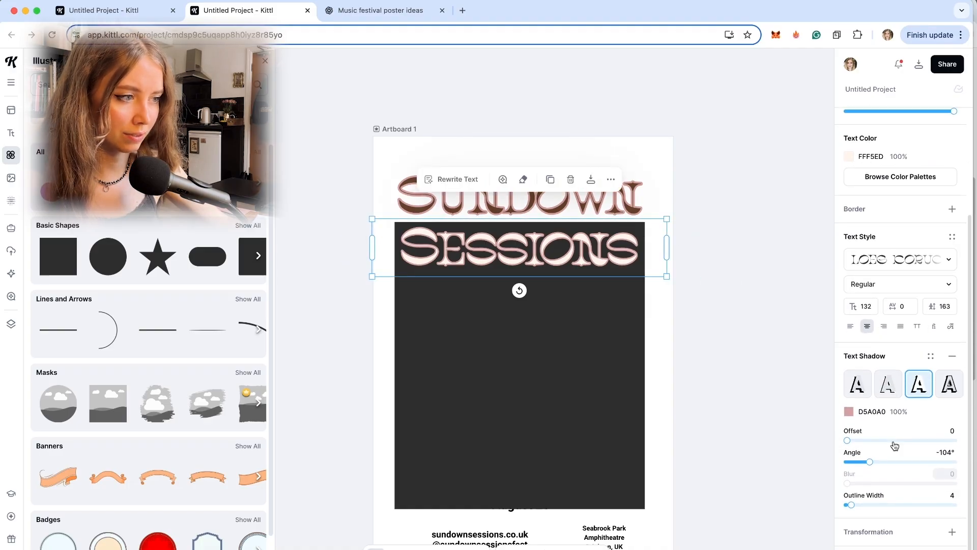
click(939, 534)
scroll(936, 538, down, 2)
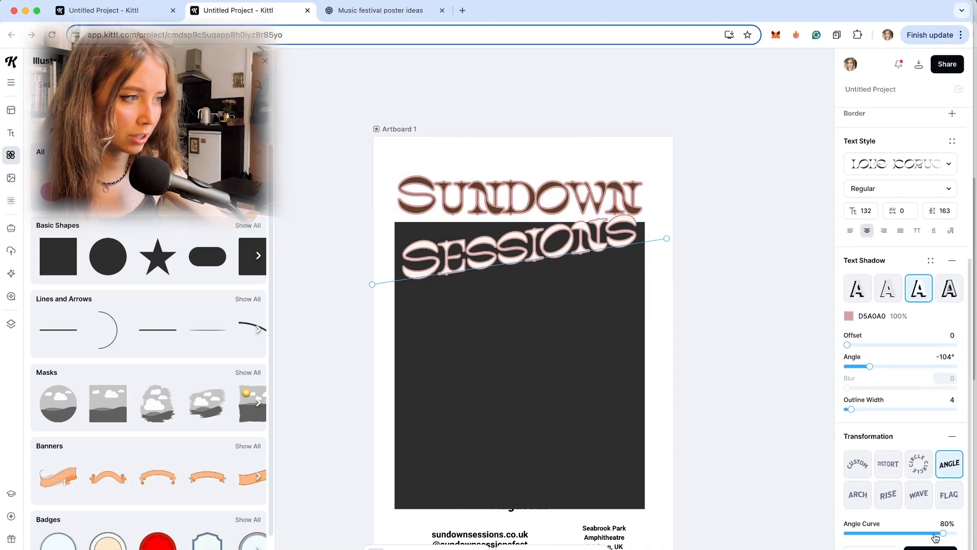
click(917, 468)
click(863, 475)
click(856, 502)
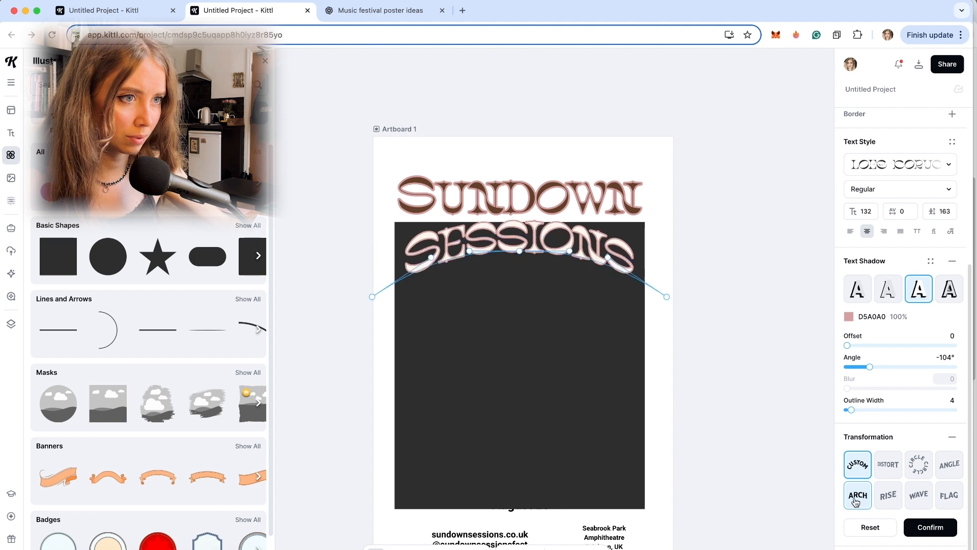
key(super+z)
key(super+z)
key(super+z)
key(super+z)
key(super+z)
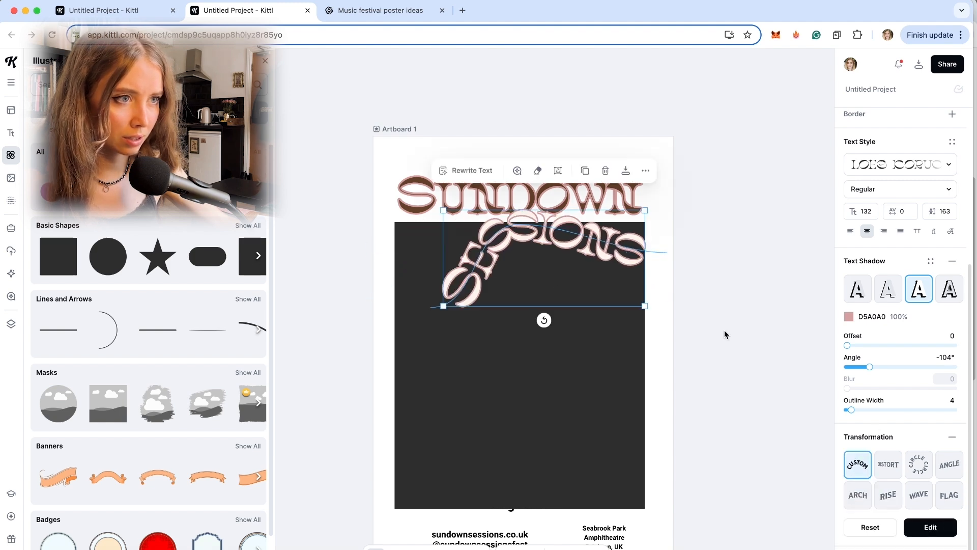
key(super+z)
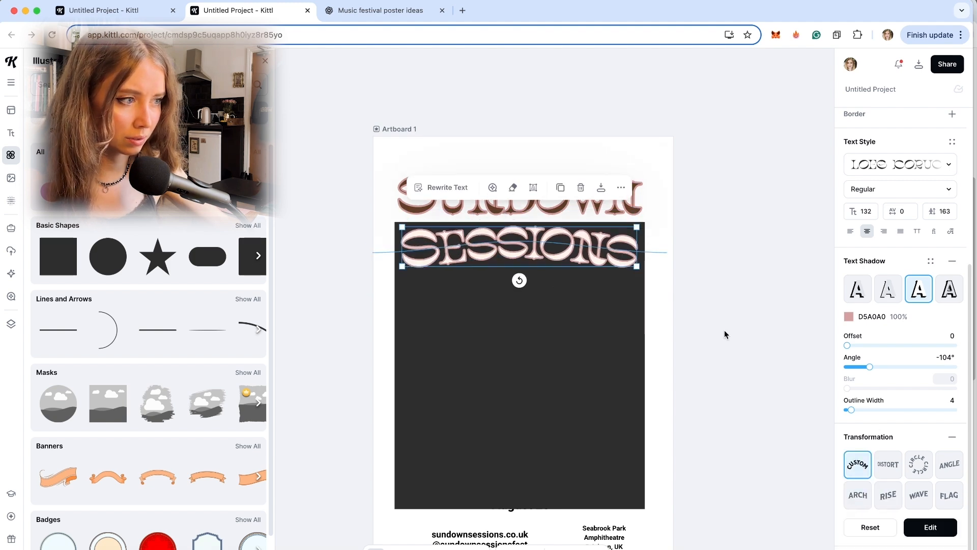
Step: Apply the Distort transformation to Sessions, pulling both lower corners down so its underside forms an arch
click(889, 470)
drag(402, 265, 402, 287)
drag(637, 265, 635, 288)
drag(402, 288, 402, 293)
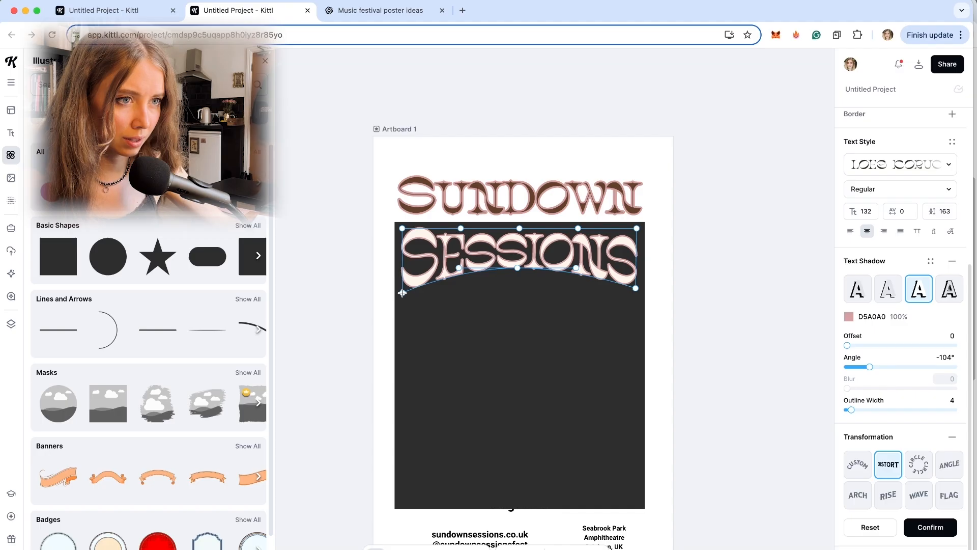
Step: Narrow the Sundown text box and distort the word by raising its upper edge evenly to make the letters taller
click(509, 189)
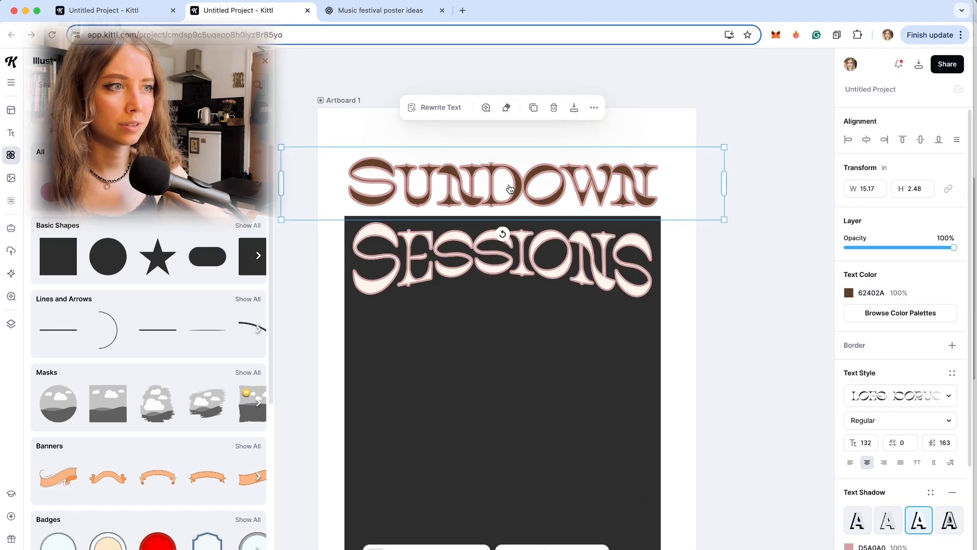
drag(724, 185, 677, 185)
scroll(912, 442, down, 3)
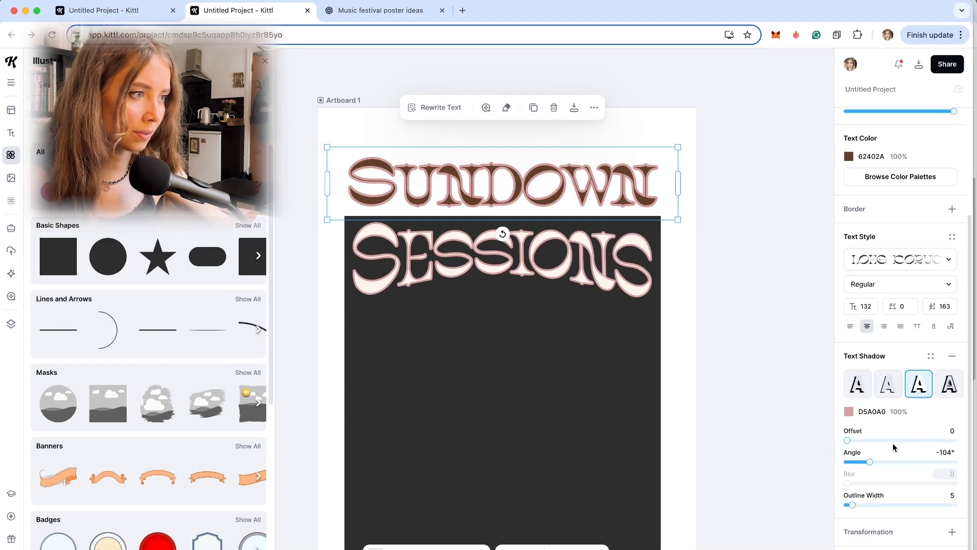
double_click(448, 168)
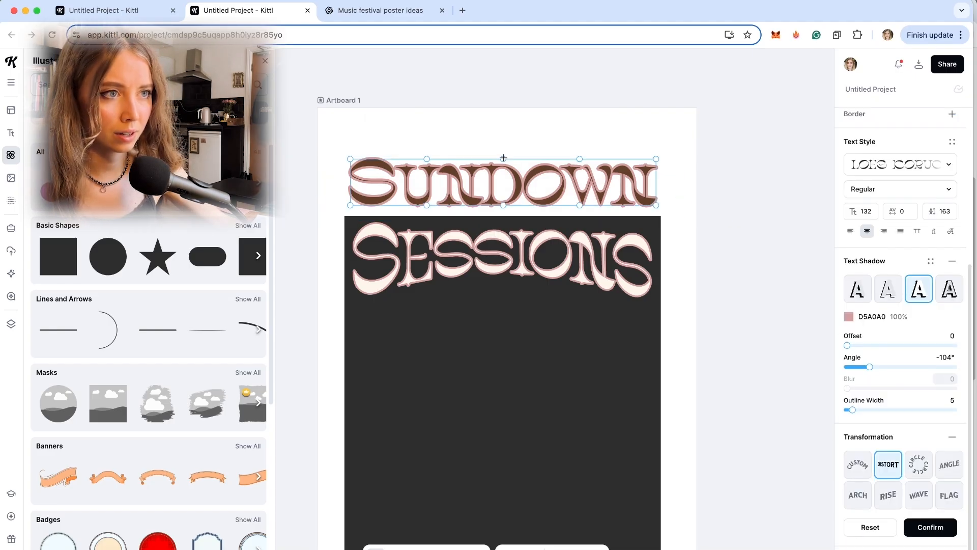
drag(504, 159, 503, 139)
drag(351, 159, 350, 139)
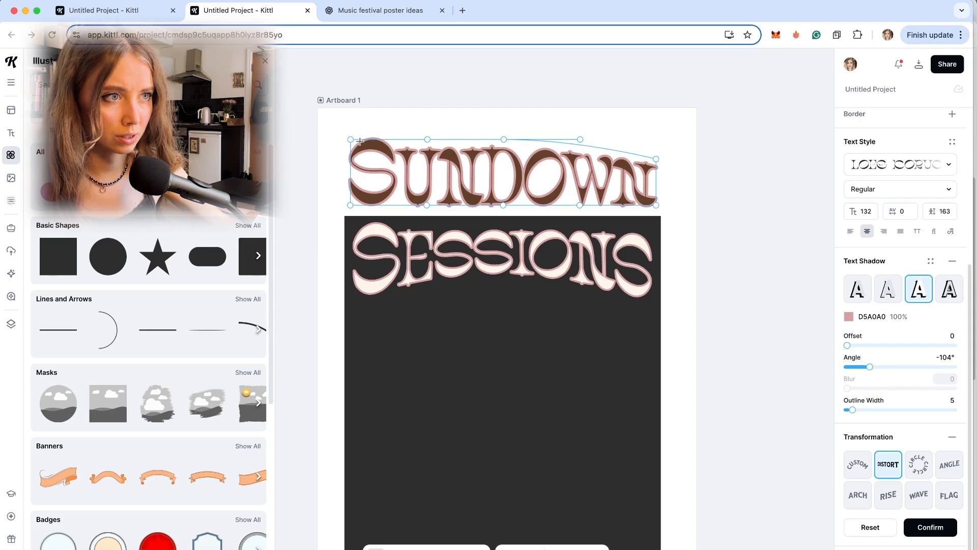
drag(656, 159, 656, 139)
click(706, 211)
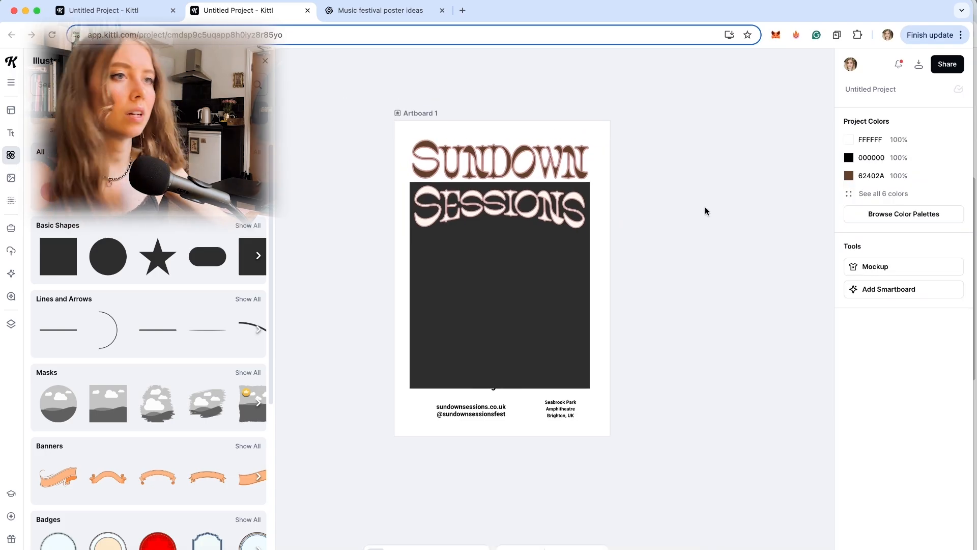
Step: Send the dark rectangle behind the tagline, artist line-up and date text
click(550, 370)
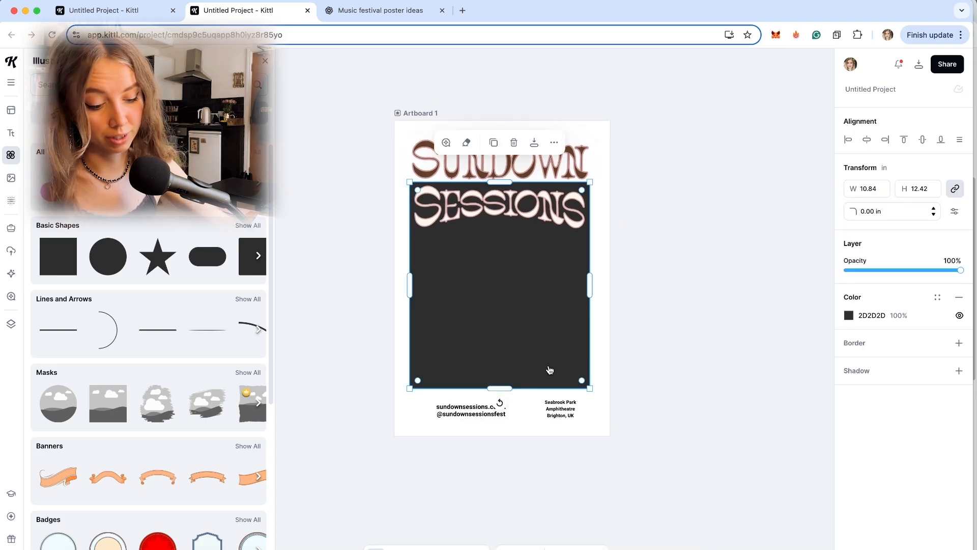
key(super+[)
click(646, 329)
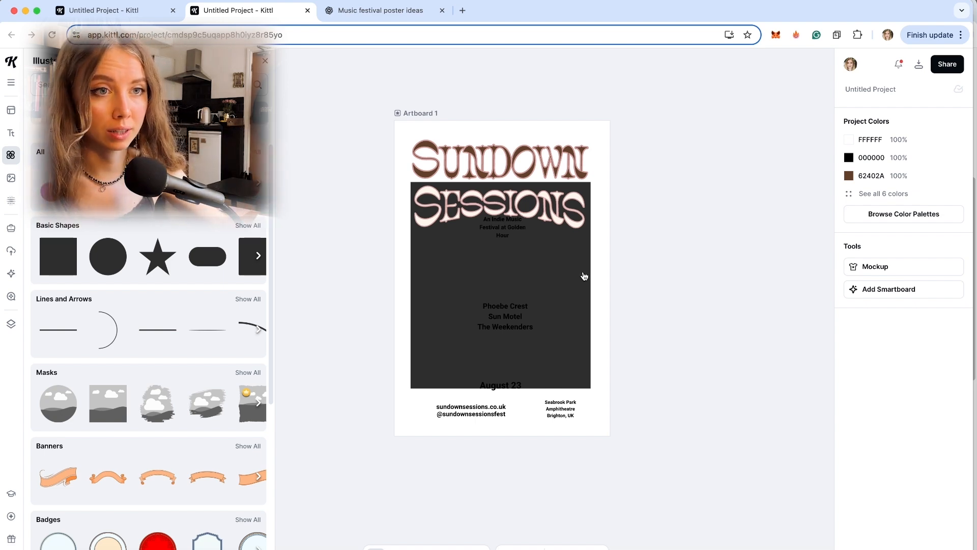
Step: Browse the shape illustration categories and search the illustration library for hippie
scroll(182, 351, down, 15)
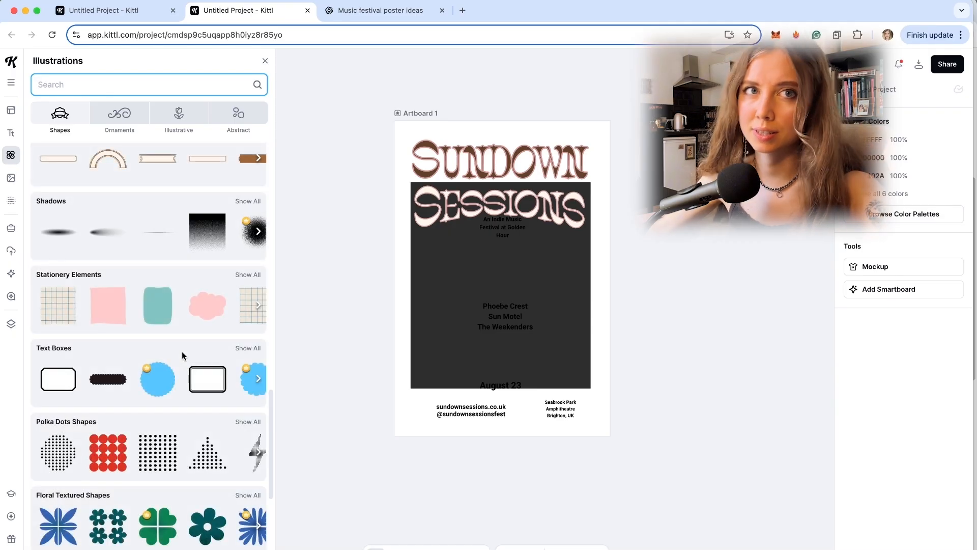
scroll(182, 351, down, 10)
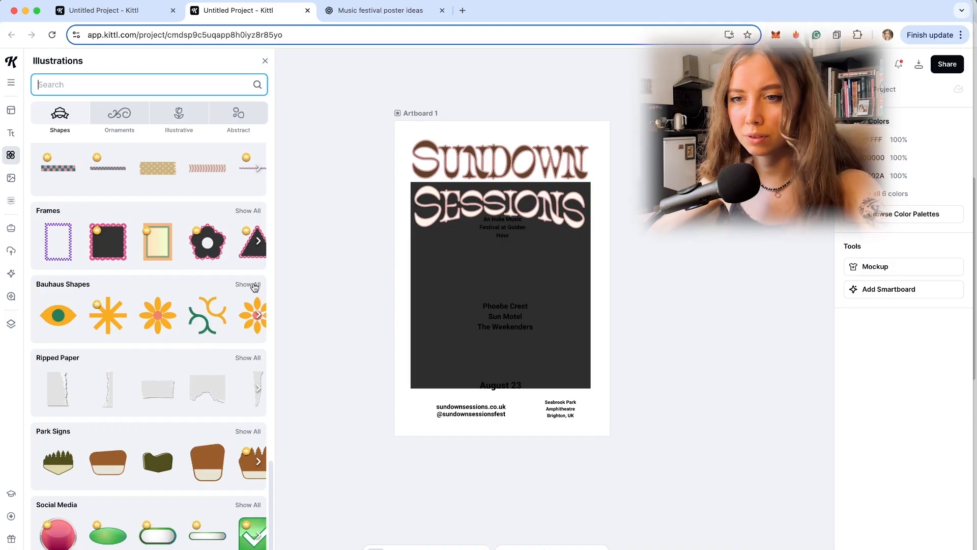
scroll(211, 273, down, 10)
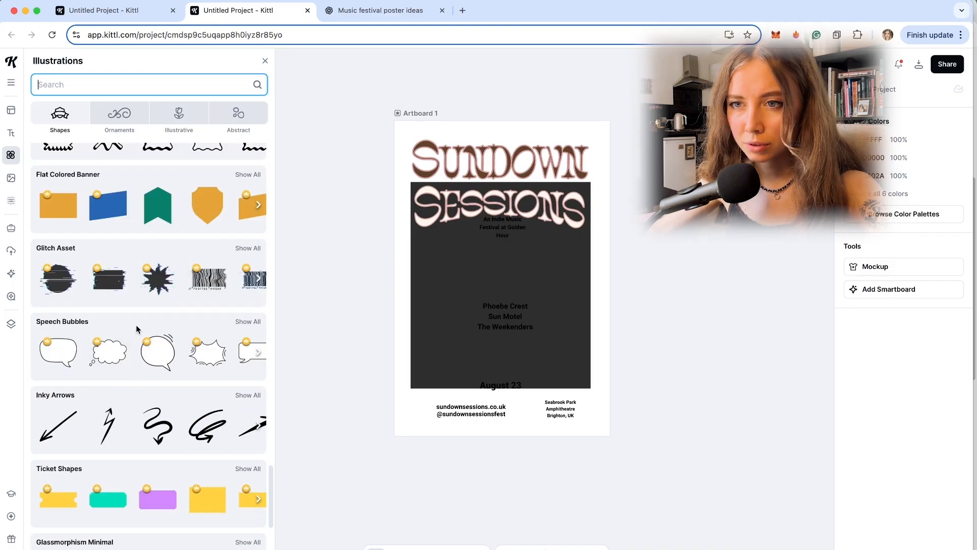
scroll(152, 307, down, 4)
scroll(151, 306, down, 4)
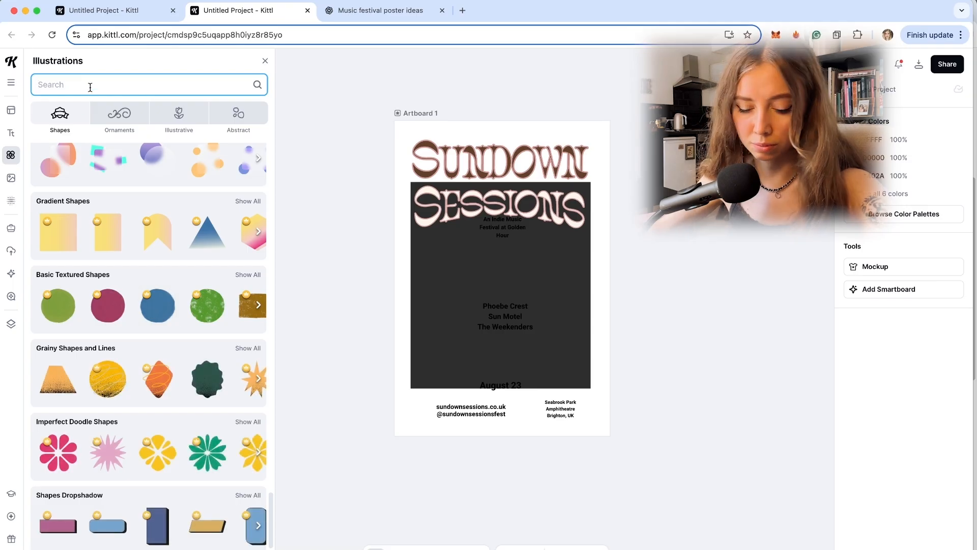
text(hip)
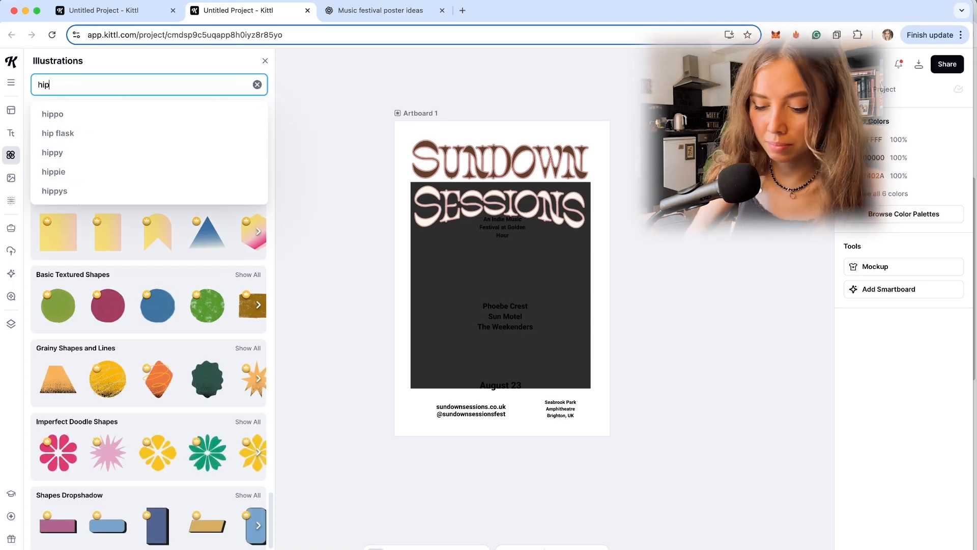
text(pie)
key(Return)
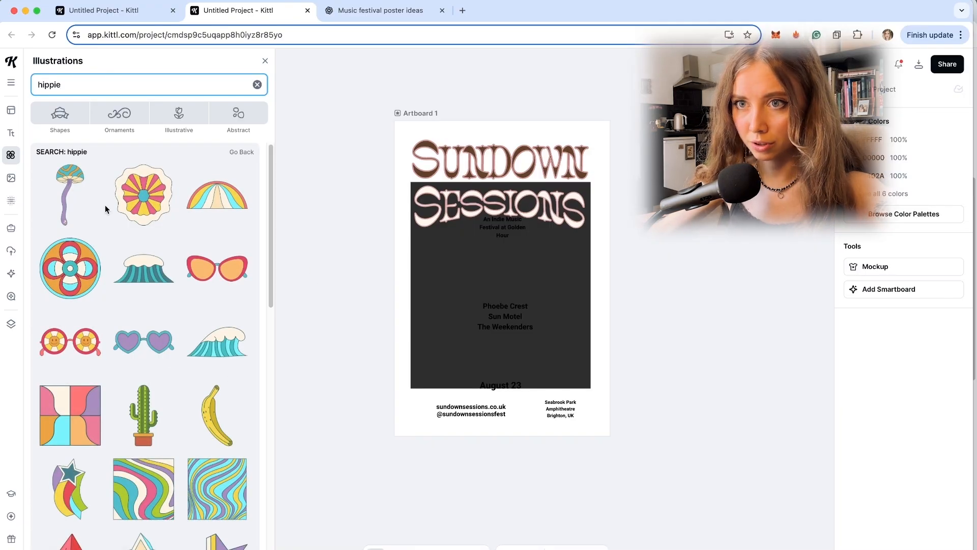
Step: Add the crescent moon illustration, recolour its black to white FFFFFF, shrink it to about 1.68 in high and place it beneath the start of Sessions
scroll(256, 299, down, 3)
scroll(146, 334, down, 5)
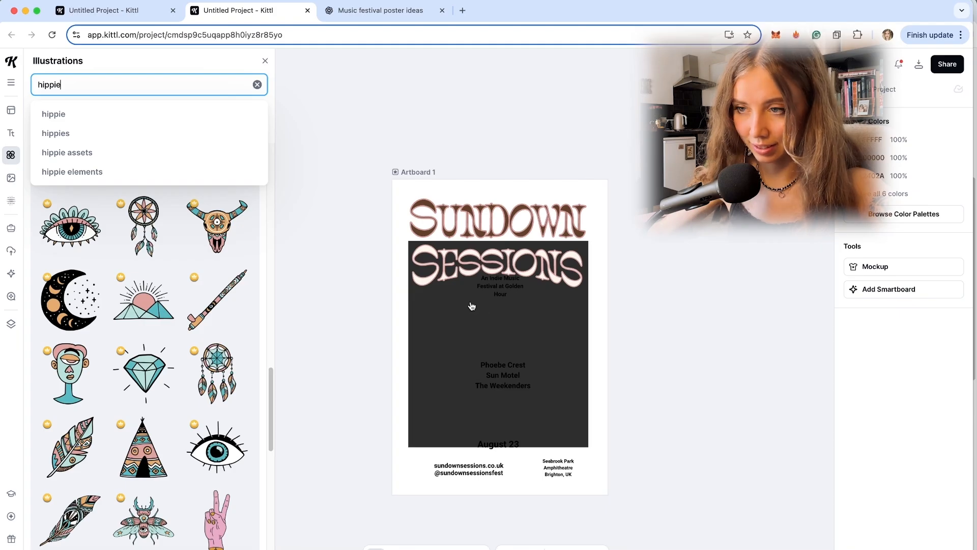
scroll(471, 306, up, 1)
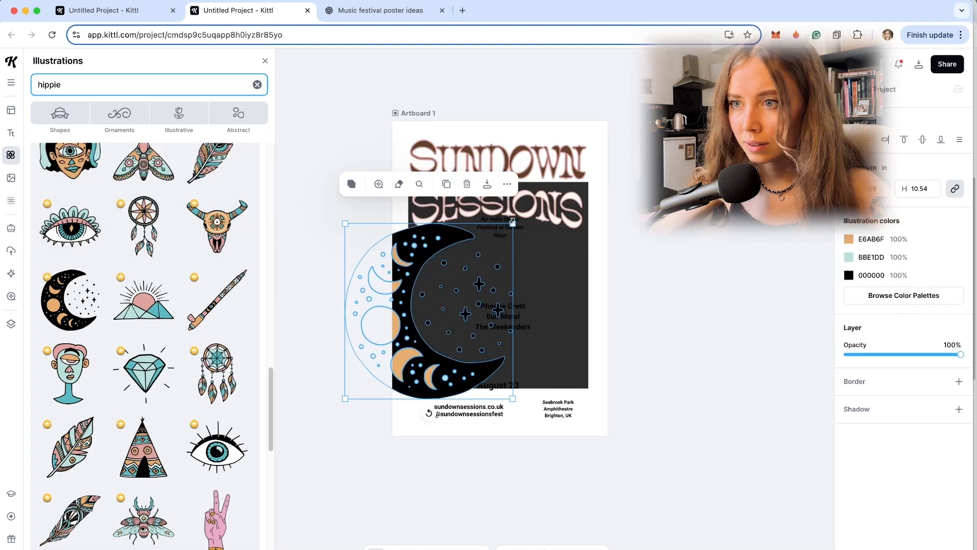
drag(513, 222, 383, 321)
drag(373, 388, 546, 255)
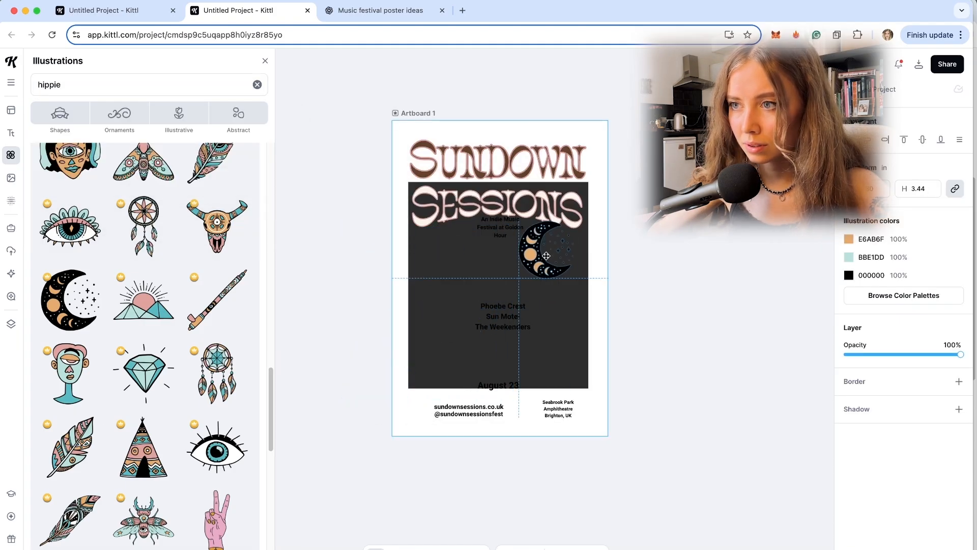
drag(546, 256, 430, 258)
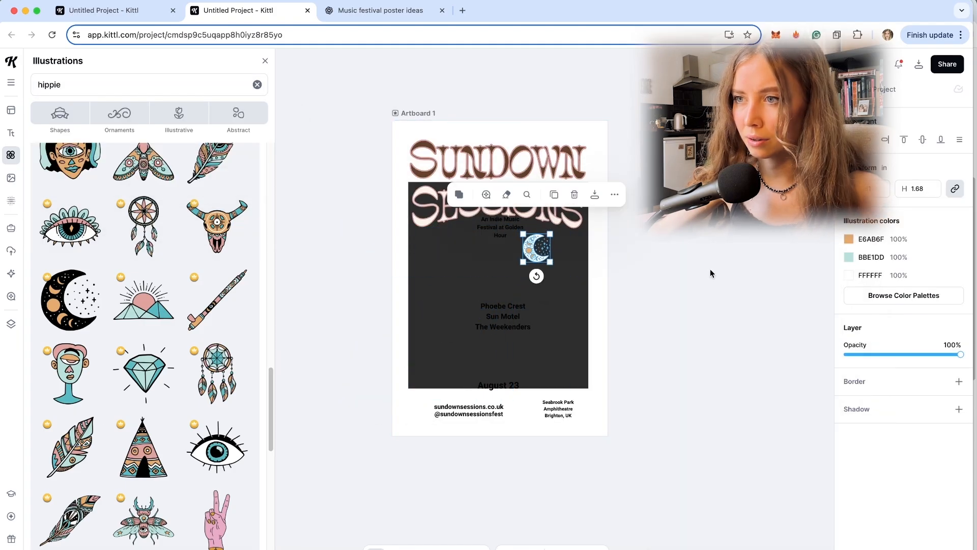
click(719, 274)
Step: Add the sun illustration with dashed rings, recolour its black to white, shrink it and place it beneath the middle of Sessions
scroll(125, 343, down, 5)
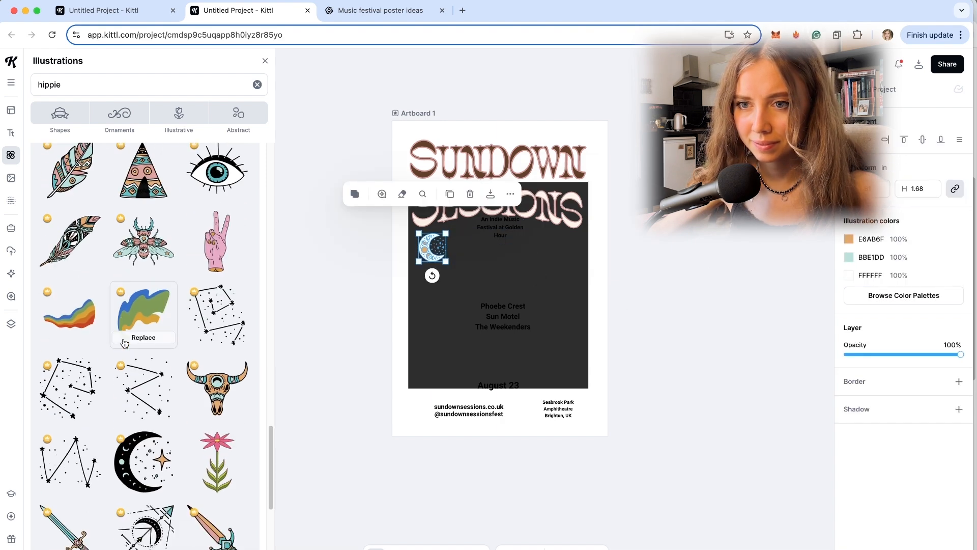
click(143, 299)
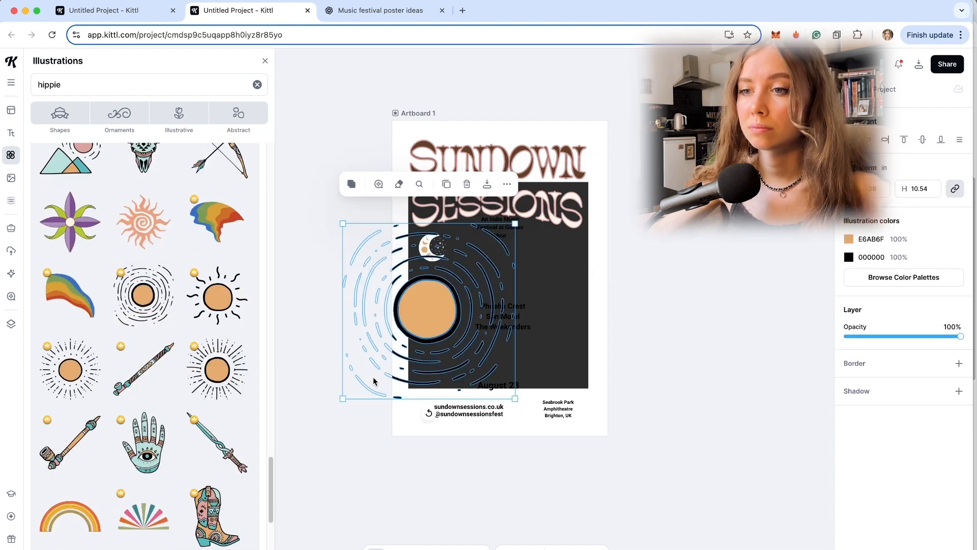
drag(343, 397, 537, 263)
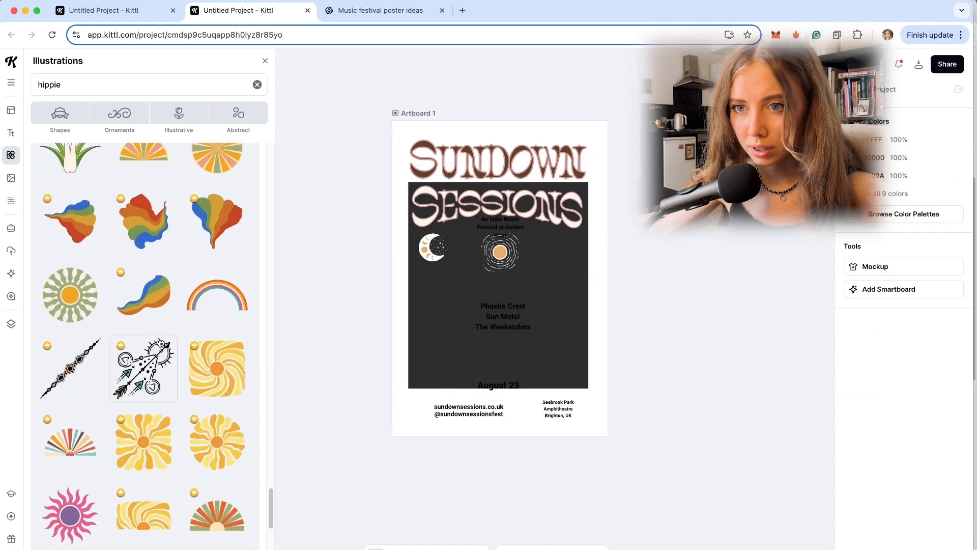
Step: Try a yellow petal sunburst illustration, about 5.89 in high, centred on the dark panel beneath Sessions
scroll(157, 343, down, 5)
click(145, 373)
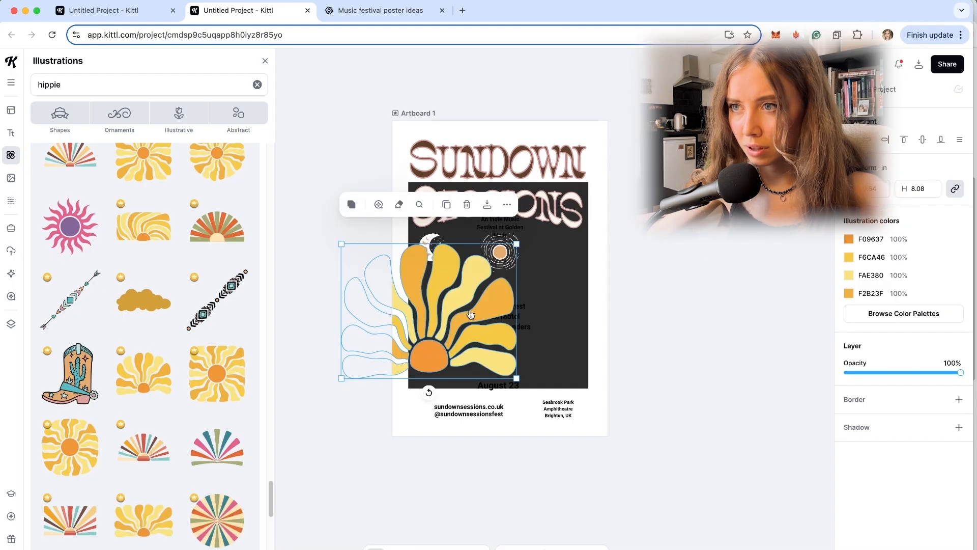
drag(470, 314, 539, 290)
click(677, 310)
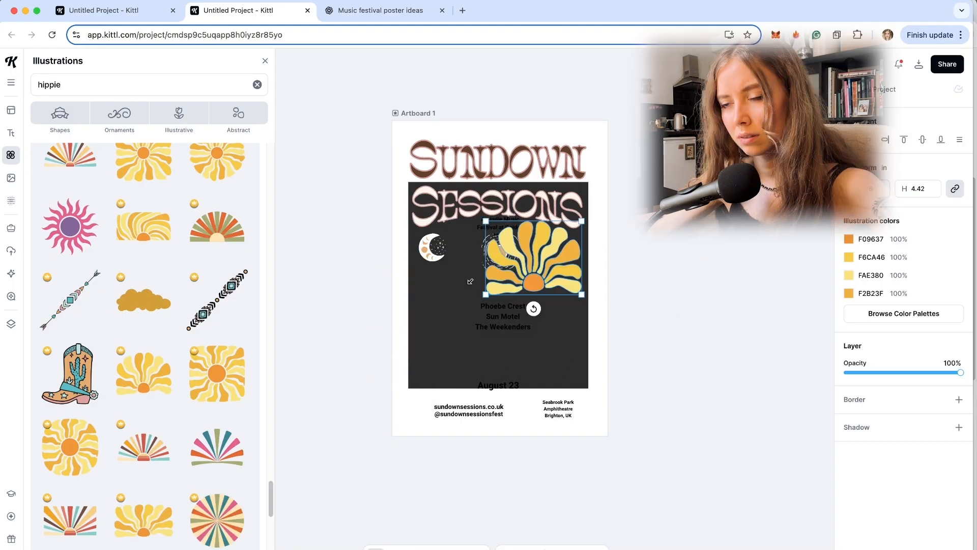
drag(529, 260, 494, 260)
drag(547, 294, 578, 320)
drag(511, 288, 495, 291)
click(688, 273)
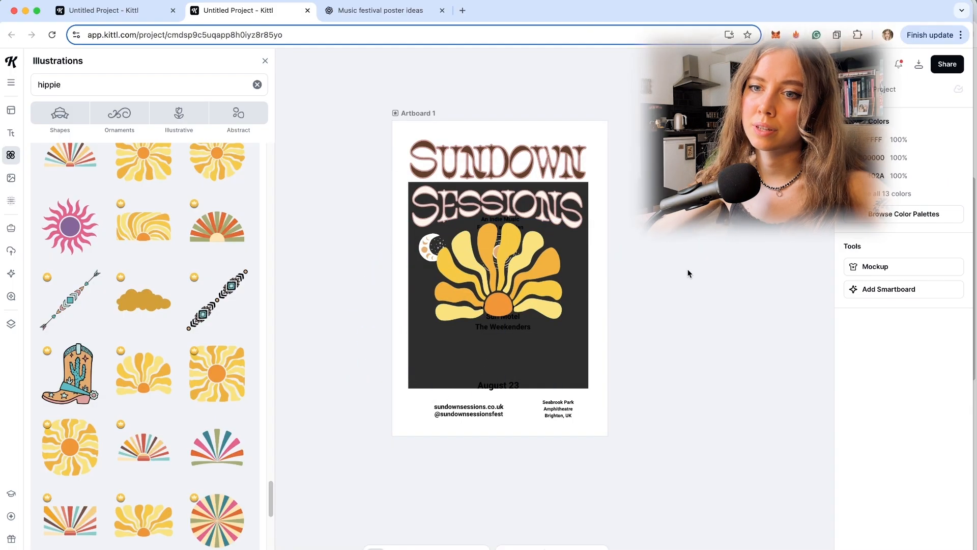
Step: Remove the yellow petal sunburst from the poster and look through the remaining hippie illustrations
click(513, 283)
scroll(148, 377, down, 4)
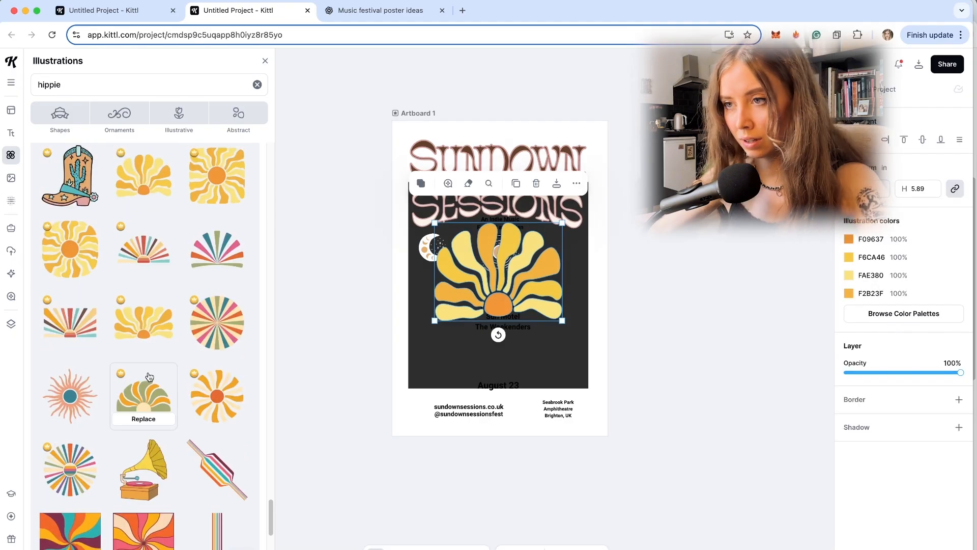
click(144, 418)
scroll(140, 357, down, 15)
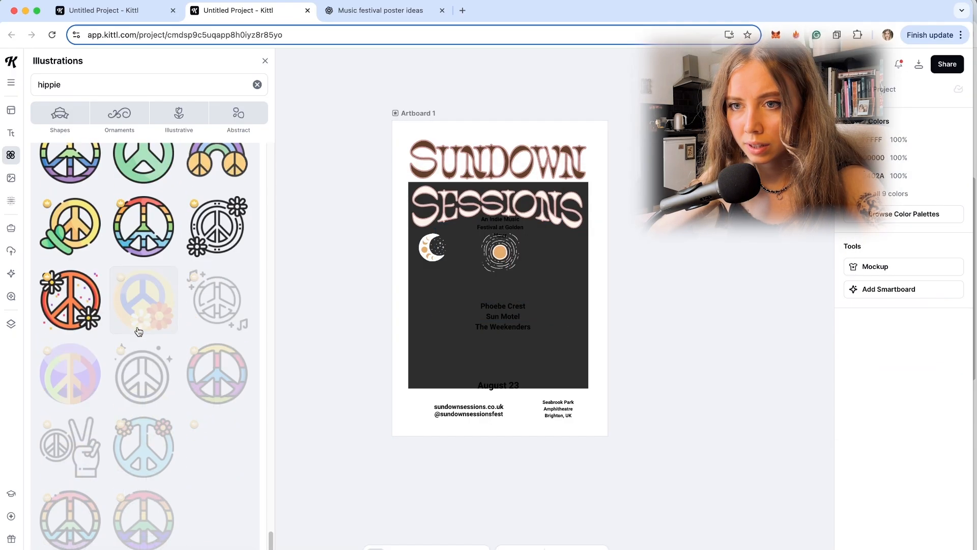
Step: Search the illustration library for groovy and place the wavy vertical stripe, 10.54 in high, along the dark panel's left edge
click(257, 84)
text(groovy)
key(Return)
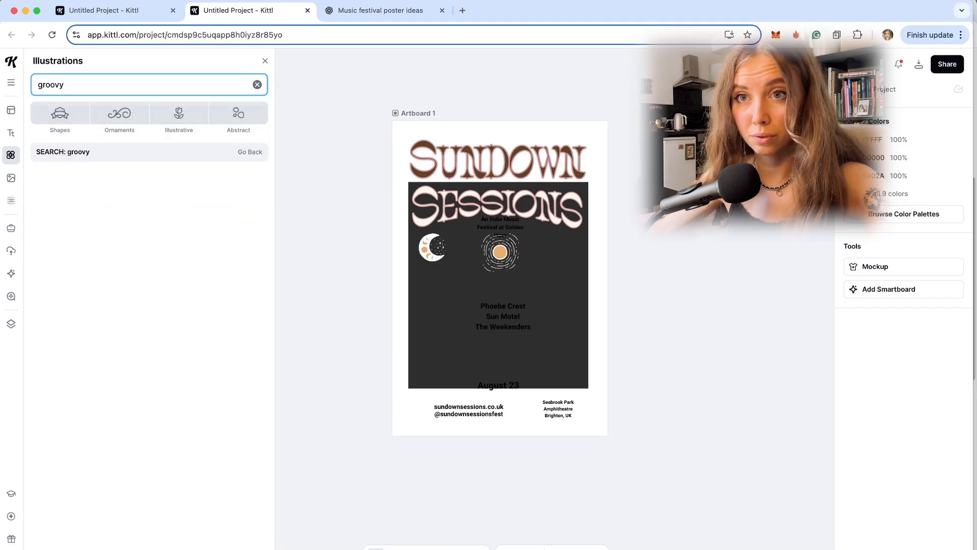
drag(429, 359, 583, 337)
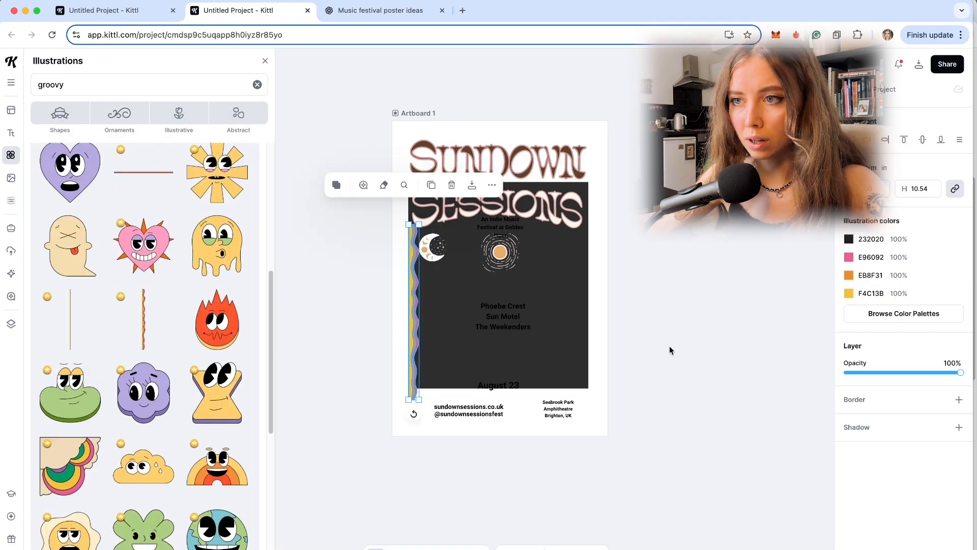
click(670, 350)
Step: Duplicate the wavy stripe onto the dark panel's right edge and flip the copy horizontally
click(416, 337)
click(661, 184)
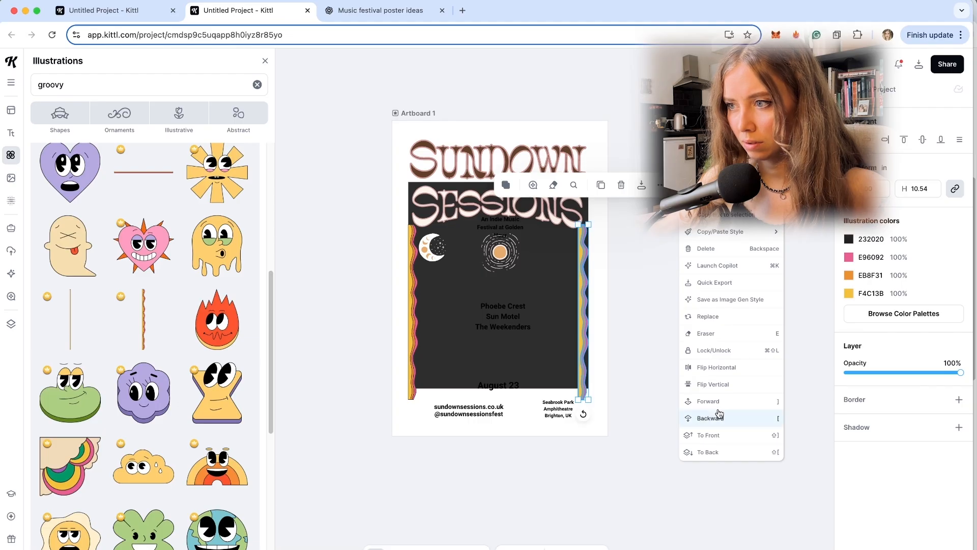
click(715, 368)
click(683, 370)
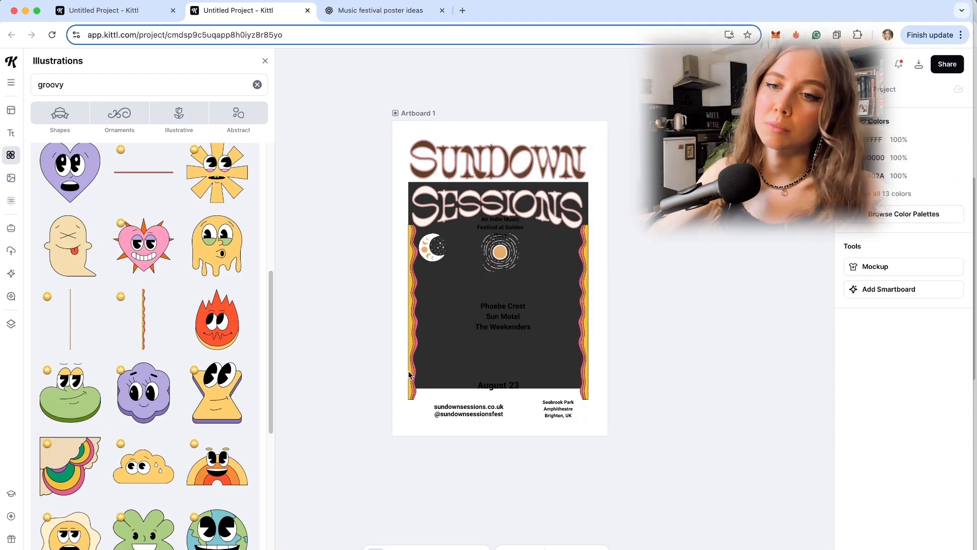
Step: Add the orange mushroom pair illustration, about 3.67 in high, and place it in the dark panel's lower right corner
scroll(313, 399, right, 1)
scroll(142, 331, down, 10)
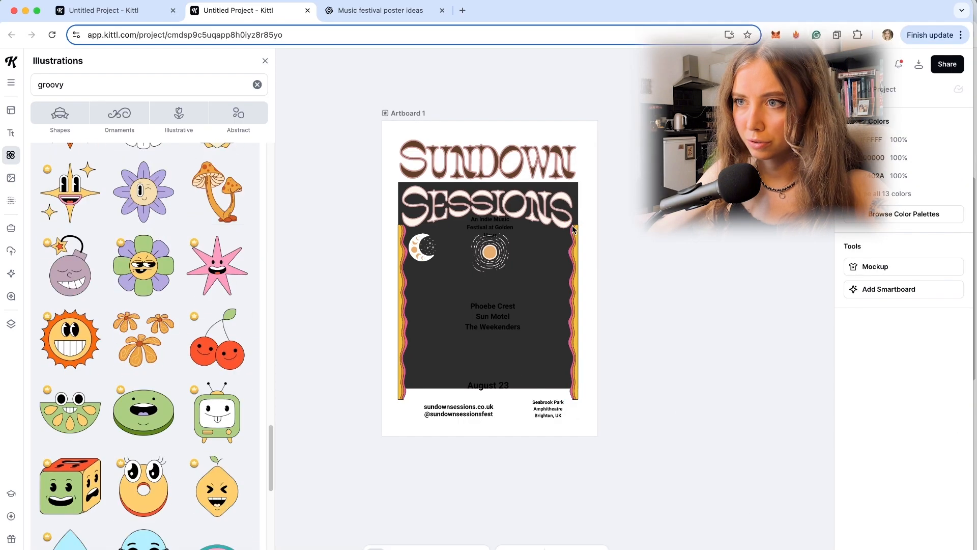
click(217, 191)
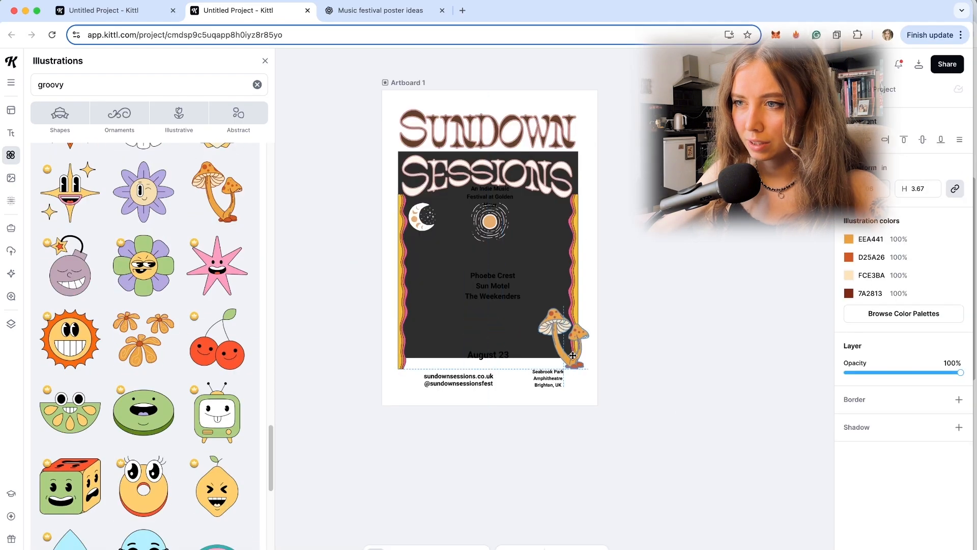
drag(572, 355, 548, 349)
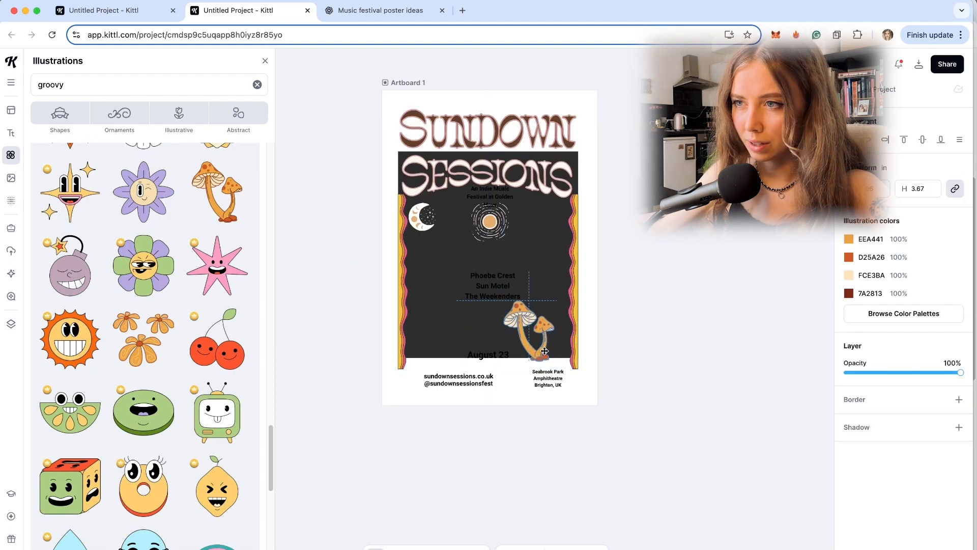
click(649, 360)
Step: Add the orange vinyl record illustration, about 3.85 in high, and park it outside the artboard beside the poster
scroll(145, 416, down, 5)
scroll(145, 416, down, 10)
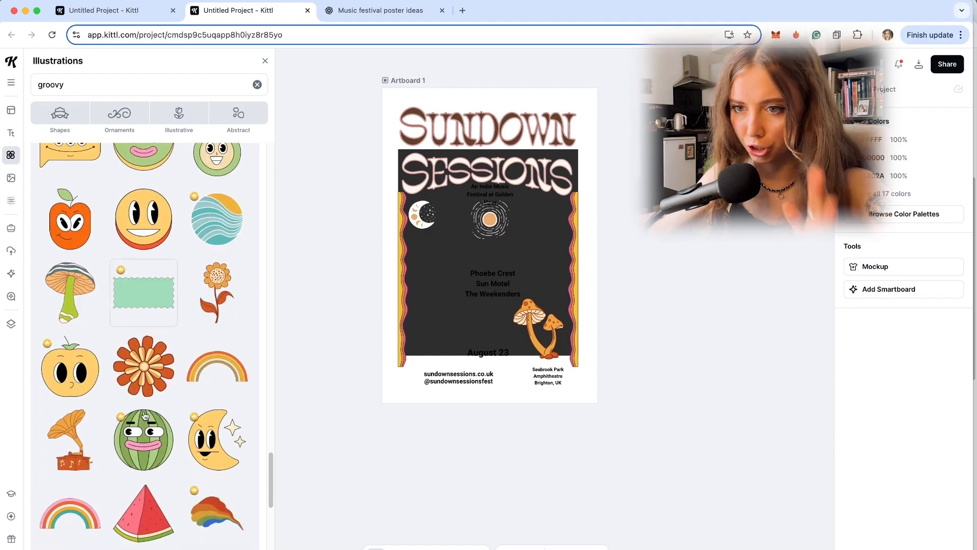
scroll(131, 414, down, 10)
click(214, 192)
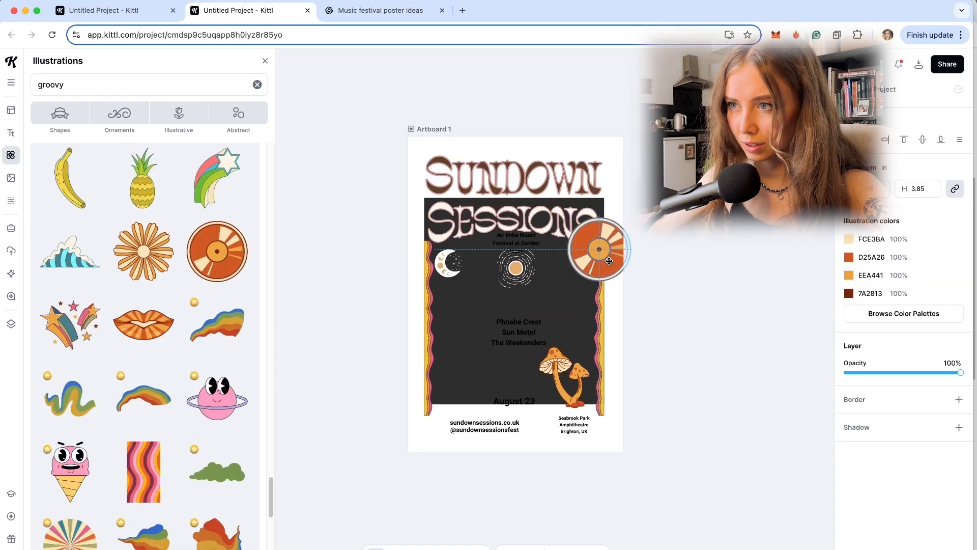
scroll(211, 386, down, 5)
scroll(212, 386, down, 15)
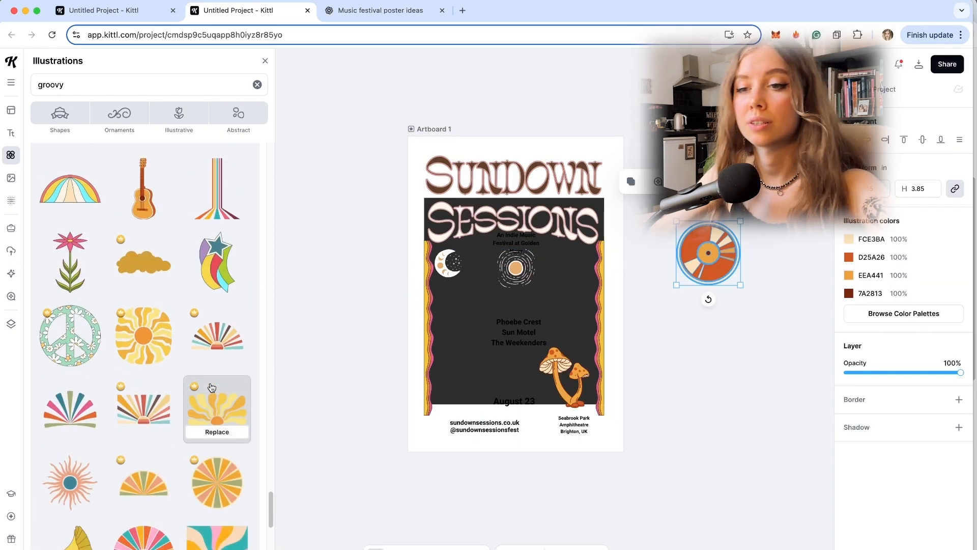
Step: Search the illustration library for retro and place the red wavy ribbon, about 1.24 in high, across the panel above August 23
scroll(211, 386, down, 5)
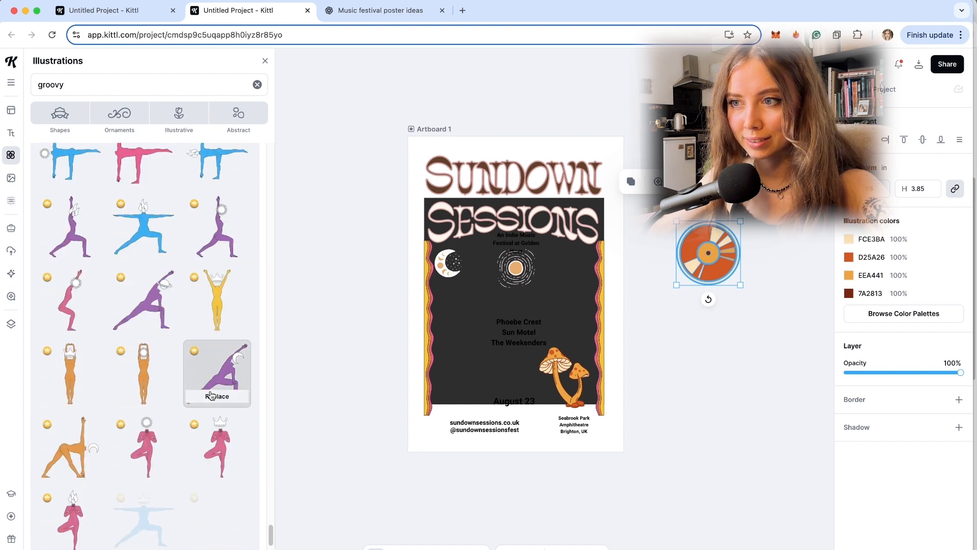
double_click(46, 85)
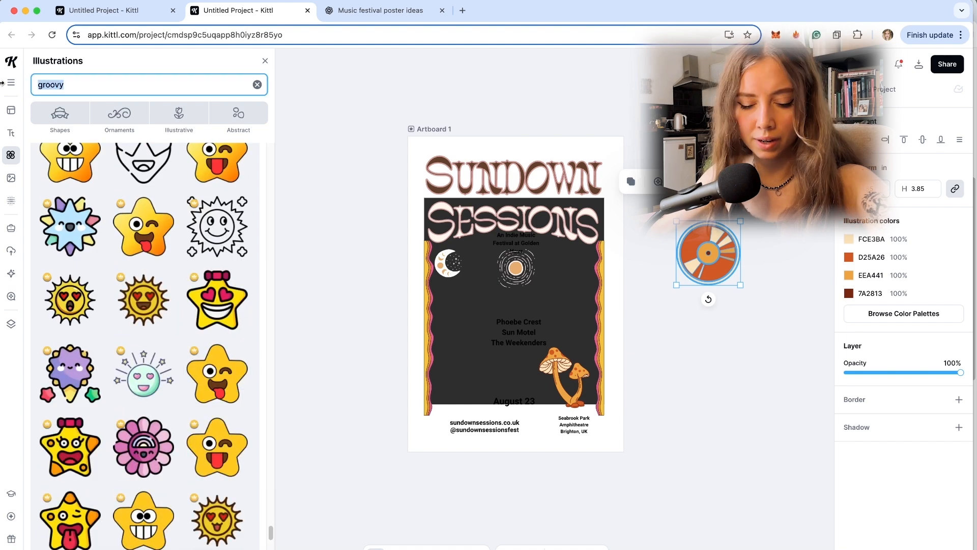
text(retro)
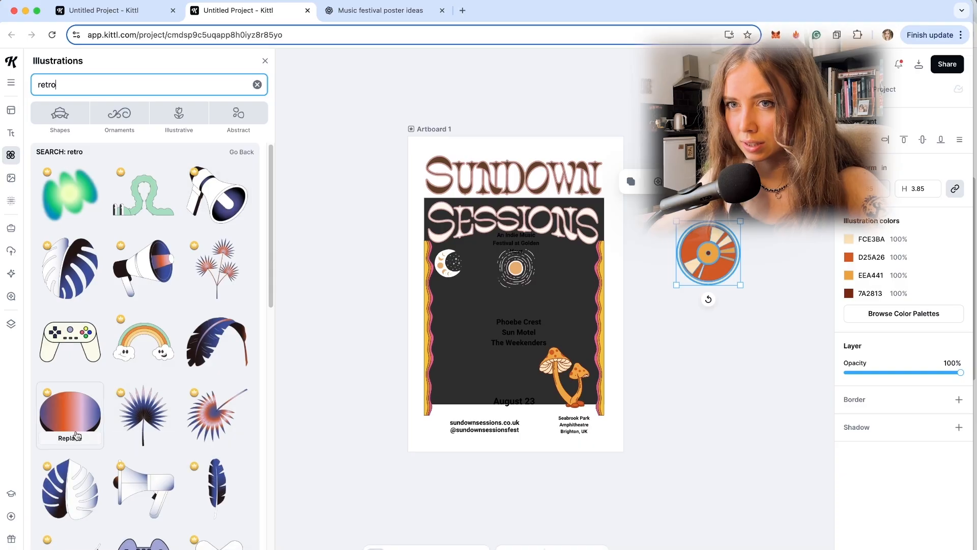
scroll(169, 358, down, 5)
scroll(168, 357, down, 15)
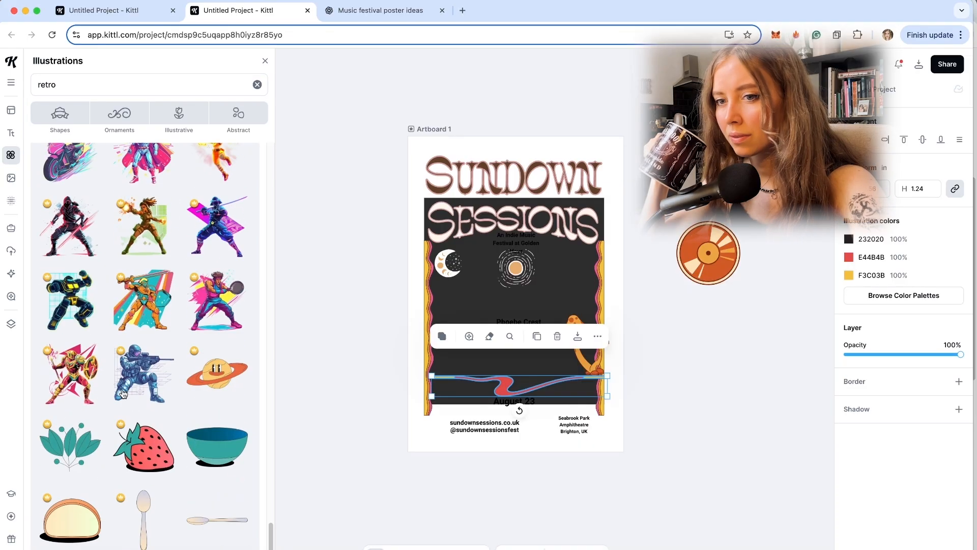
Step: Look through the remaining retro results and the Bold Flourishes ornaments for a suitable decoration
scroll(123, 394, down, 20)
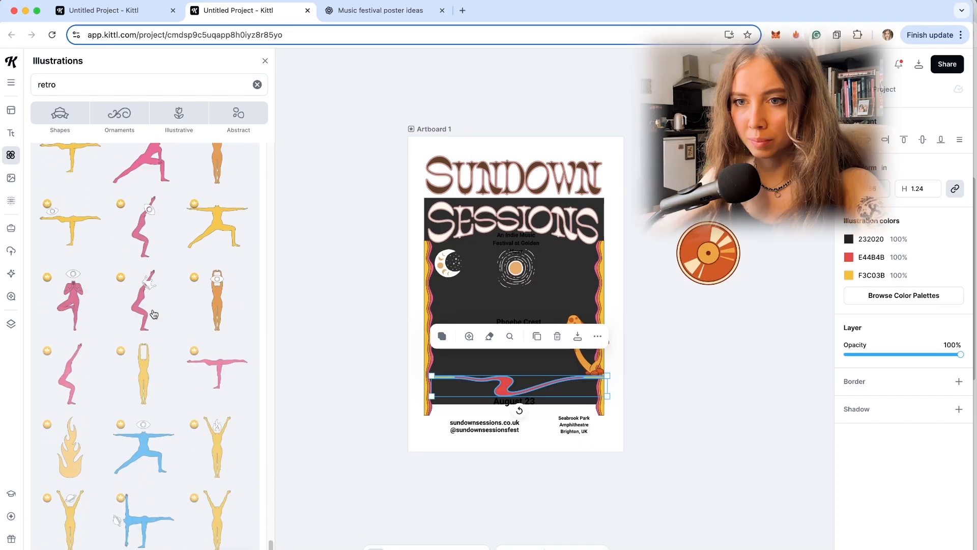
scroll(154, 313, down, 5)
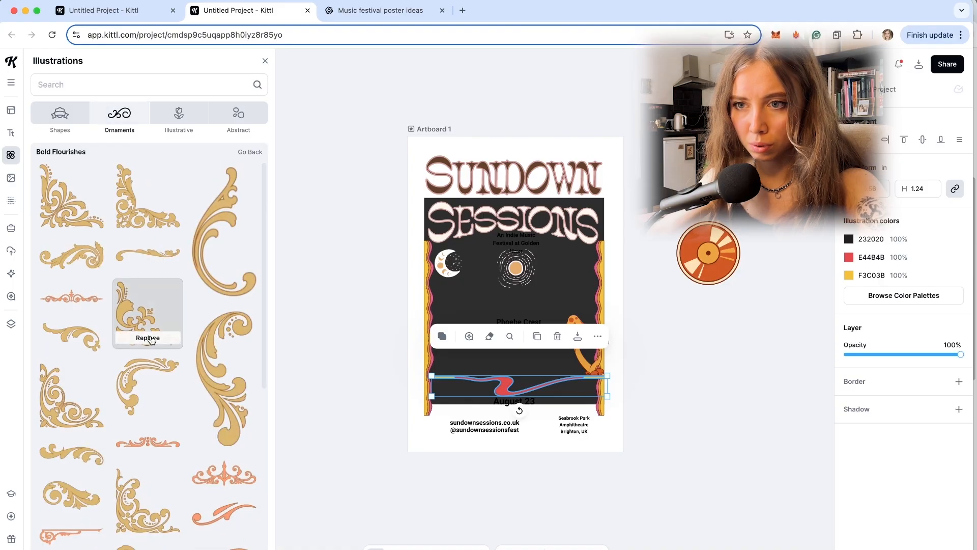
scroll(151, 340, down, 3)
scroll(151, 340, down, 1)
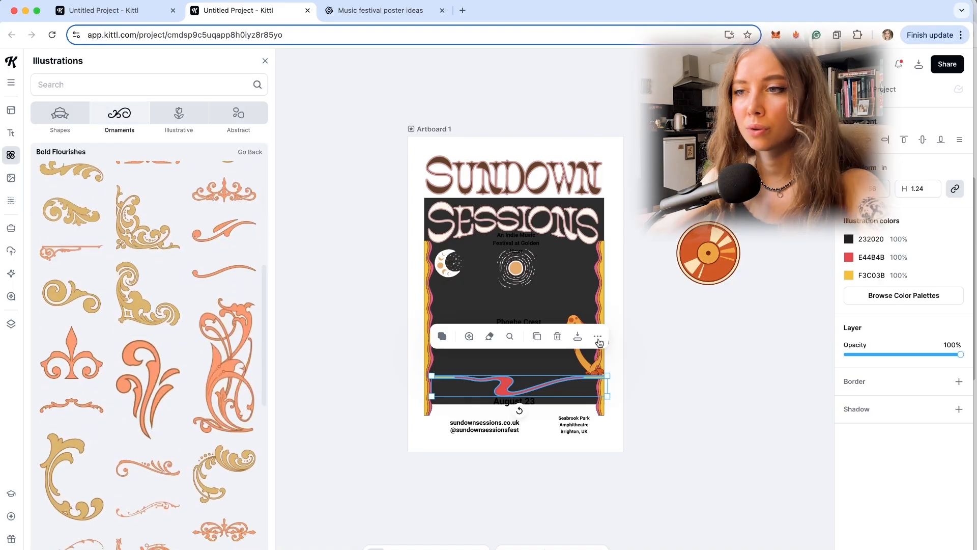
scroll(192, 370, down, 10)
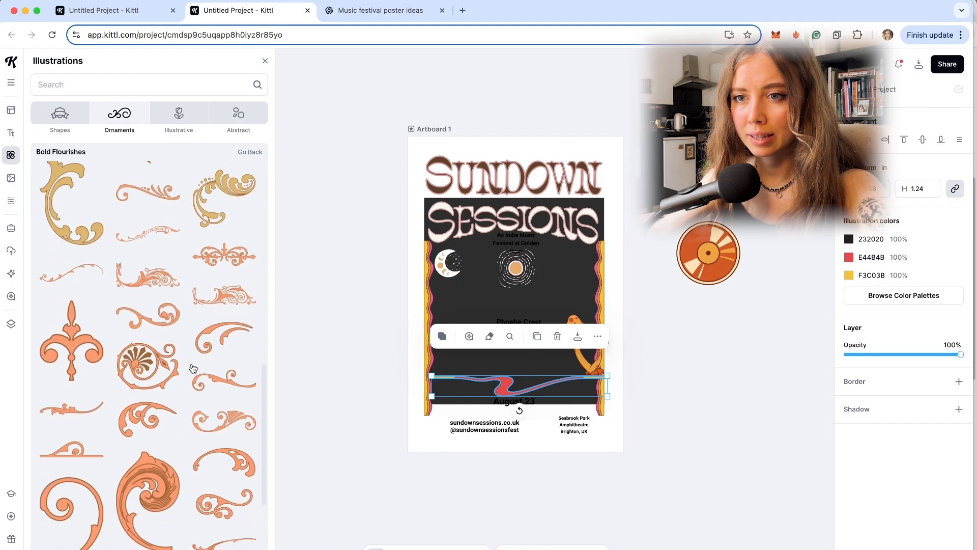
scroll(192, 368, down, 5)
scroll(192, 367, down, 7)
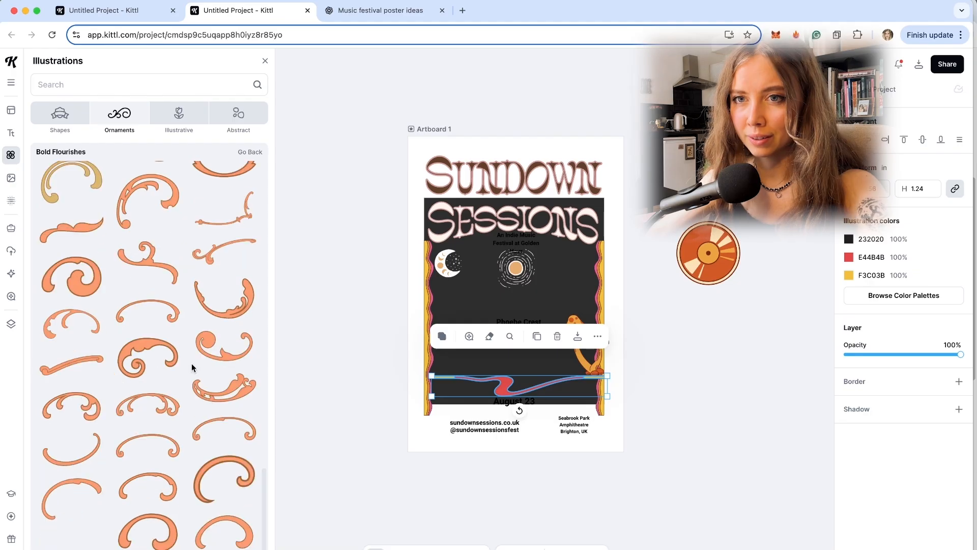
mouse_move(191, 365)
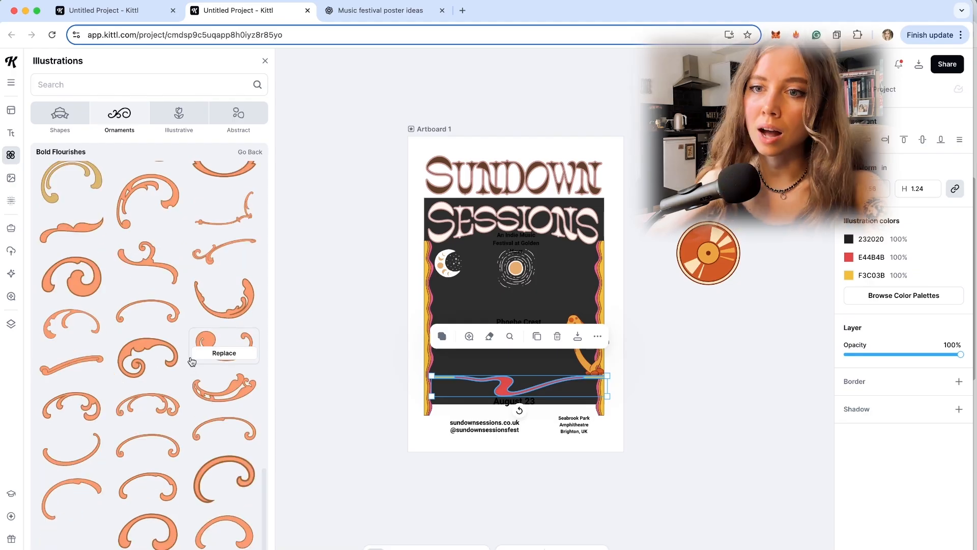
scroll(192, 361, up, 15)
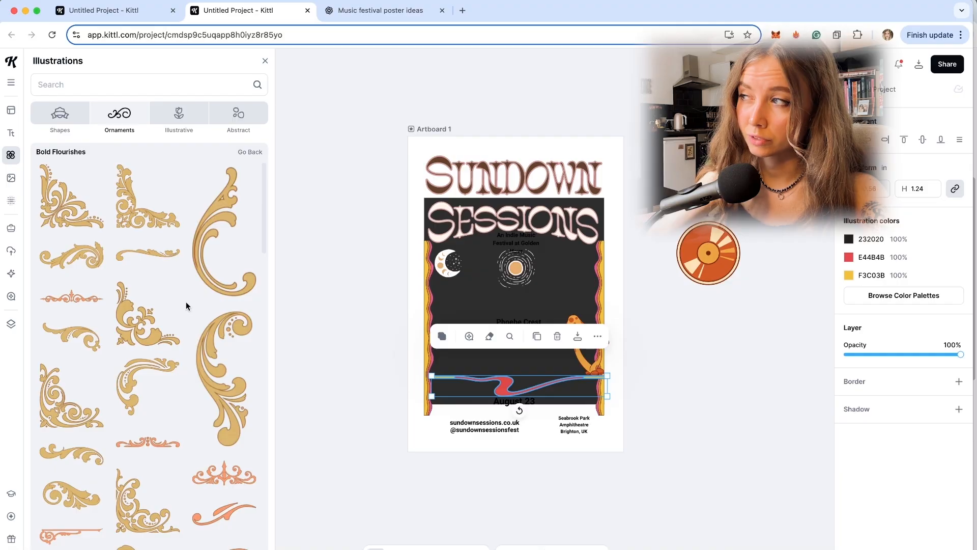
scroll(173, 275, down, 4)
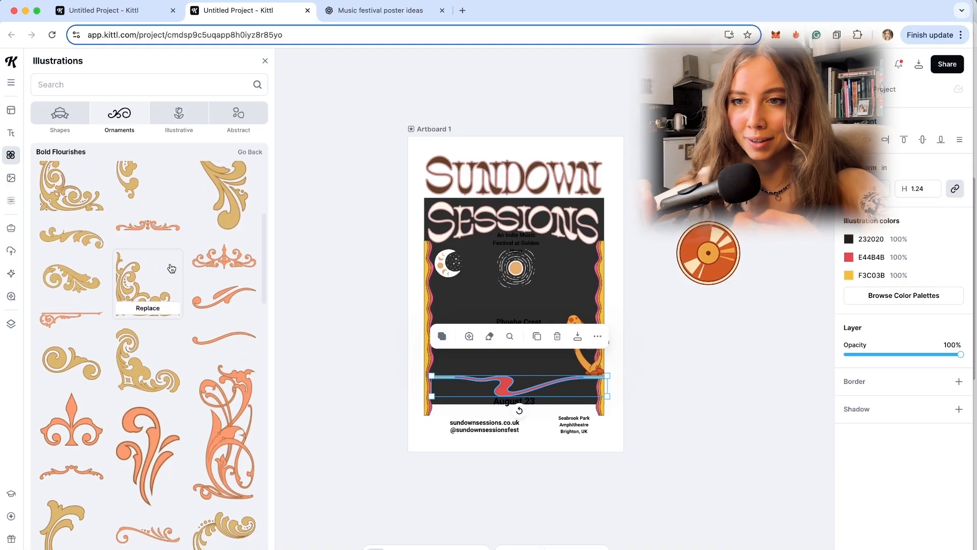
scroll(171, 270, up, 4)
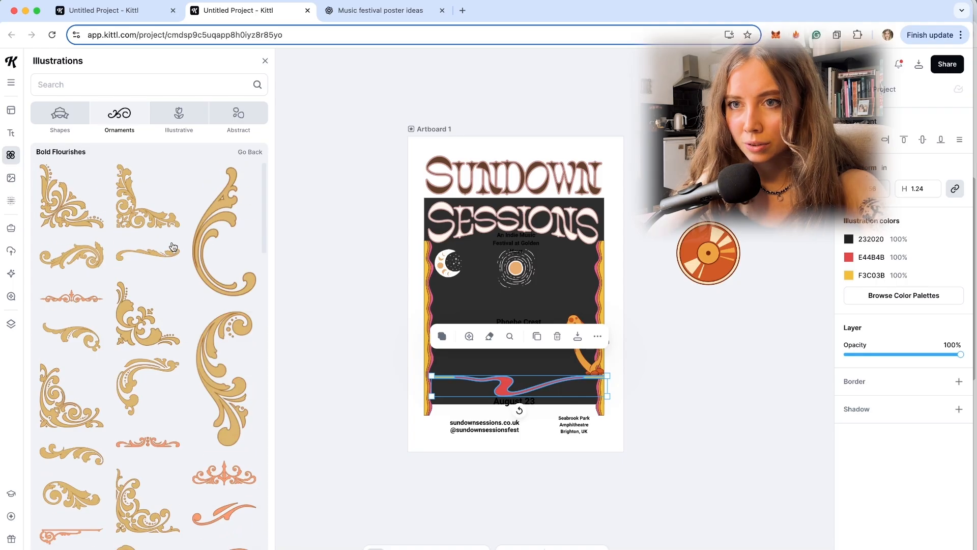
Step: Add the long-stemmed pale flower illustration from the Art Nouveau ornaments, about 10.54 in high, over the poster's left half
click(128, 114)
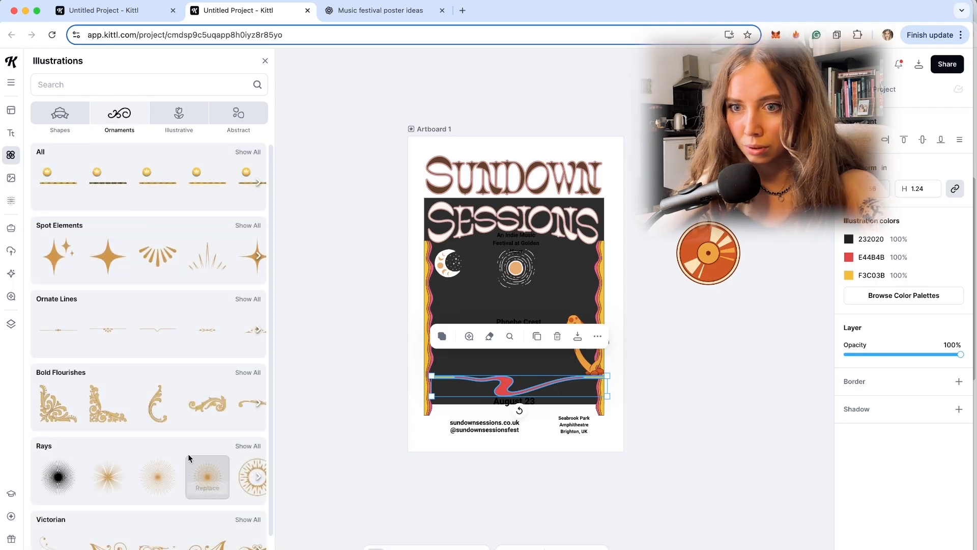
scroll(185, 405, down, 13)
scroll(185, 399, down, 5)
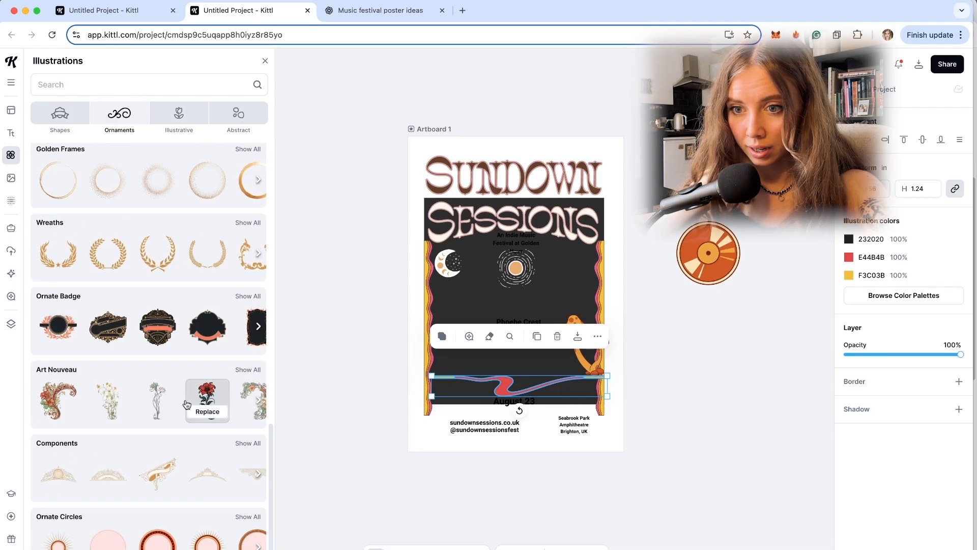
click(249, 317)
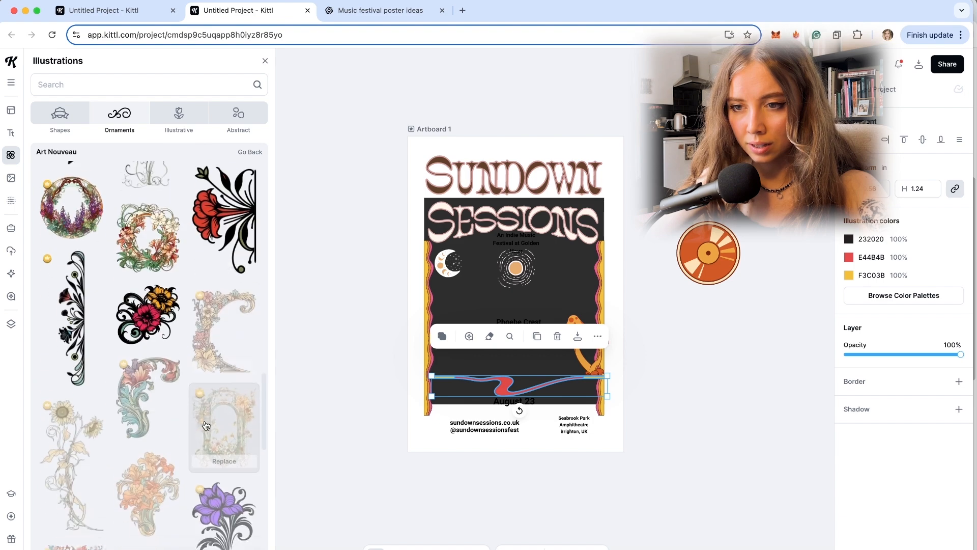
scroll(205, 425, down, 15)
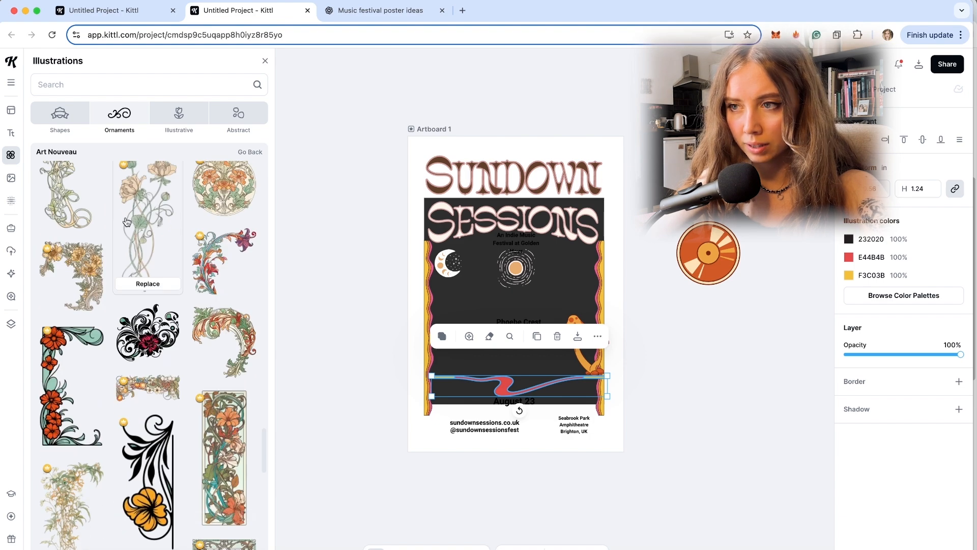
click(148, 229)
drag(431, 284, 479, 313)
scroll(521, 312, up, 1)
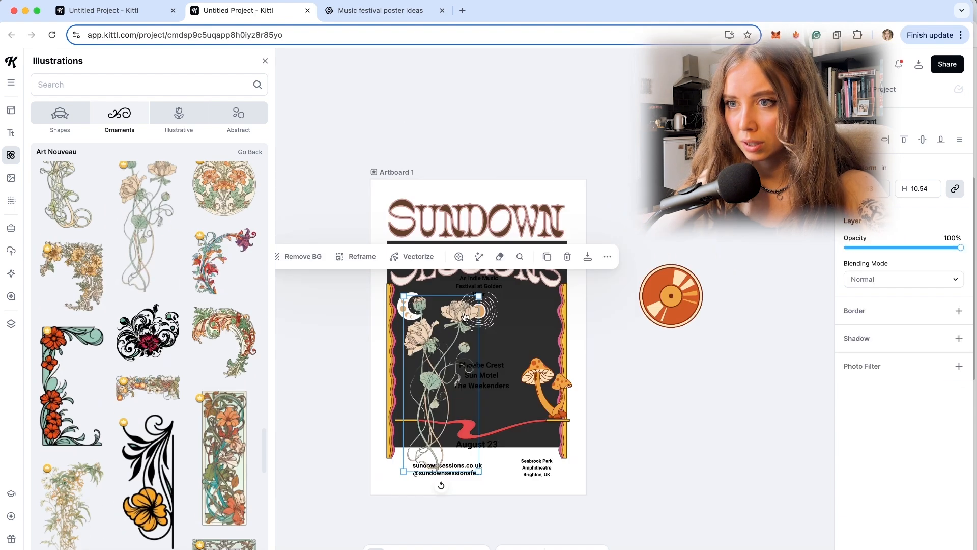
Step: Try the flower illustration along the panel's left edge, then park it outside the artboard beside the vinyl record
scroll(462, 310, up, 3)
drag(410, 360, 376, 400)
click(725, 356)
scroll(725, 356, right, 1)
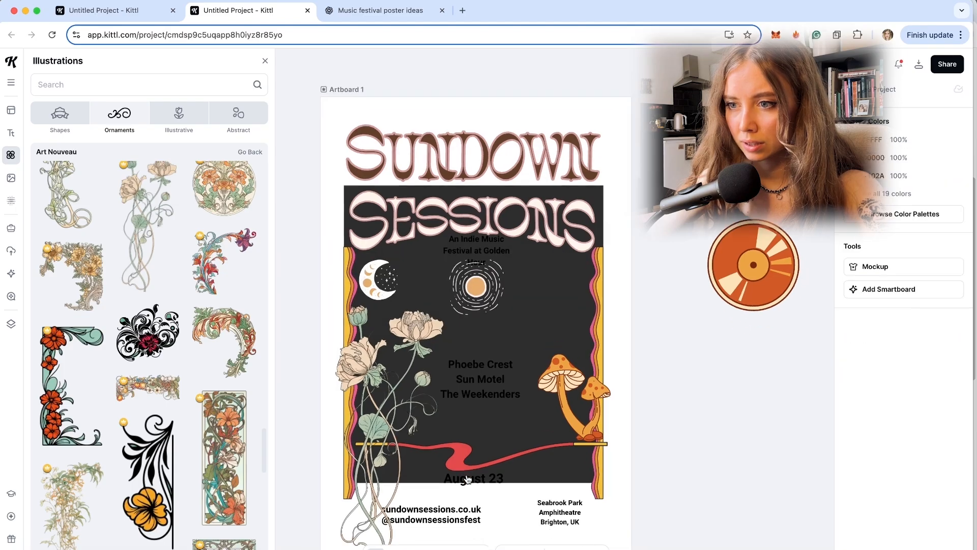
click(372, 424)
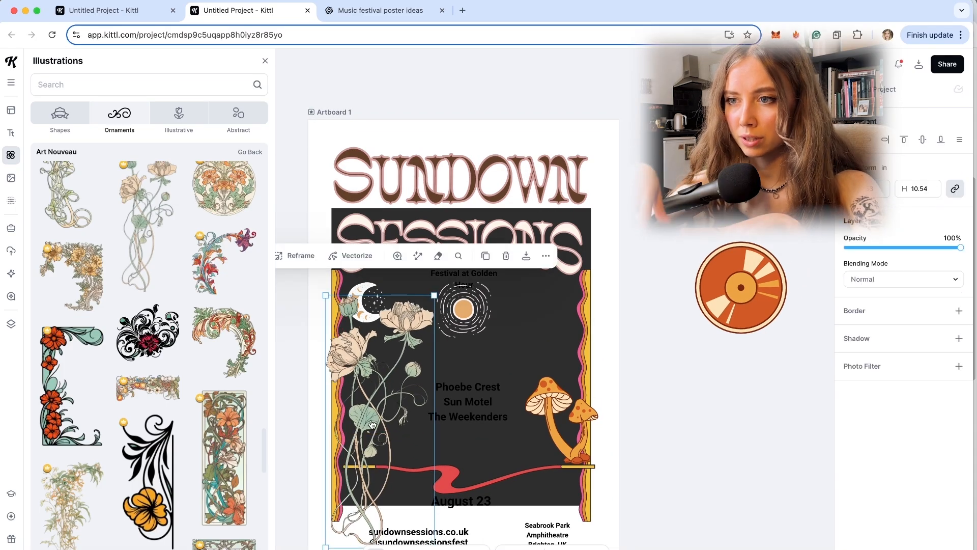
click(345, 410)
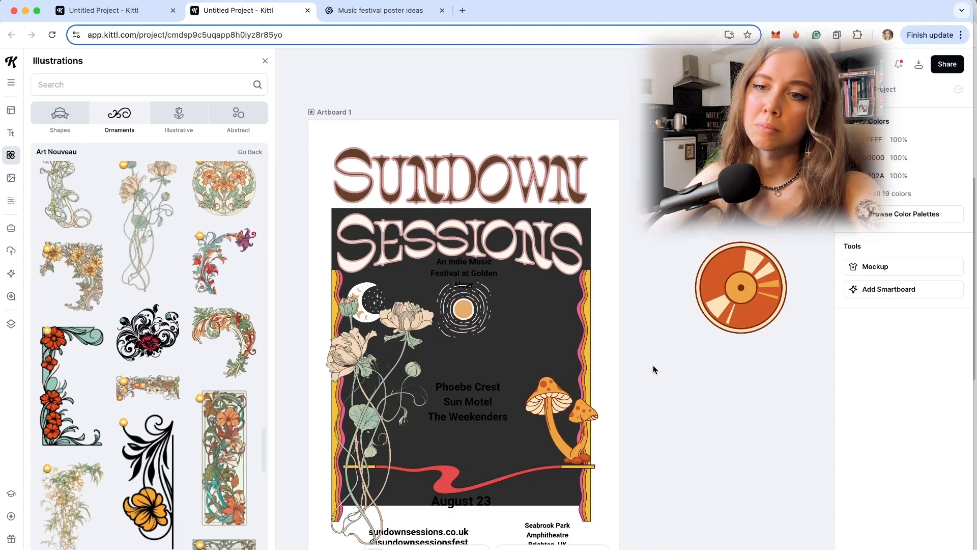
drag(392, 395, 746, 377)
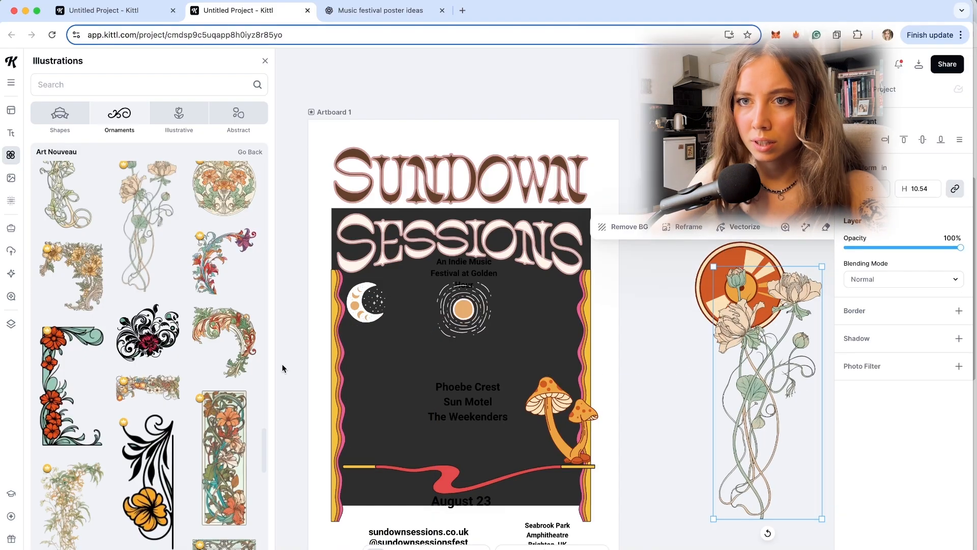
Step: Add the pale pink floral corner ornament (EFD9D7), about 4.44 in high, to the upper left of the panel
scroll(244, 336, down, 15)
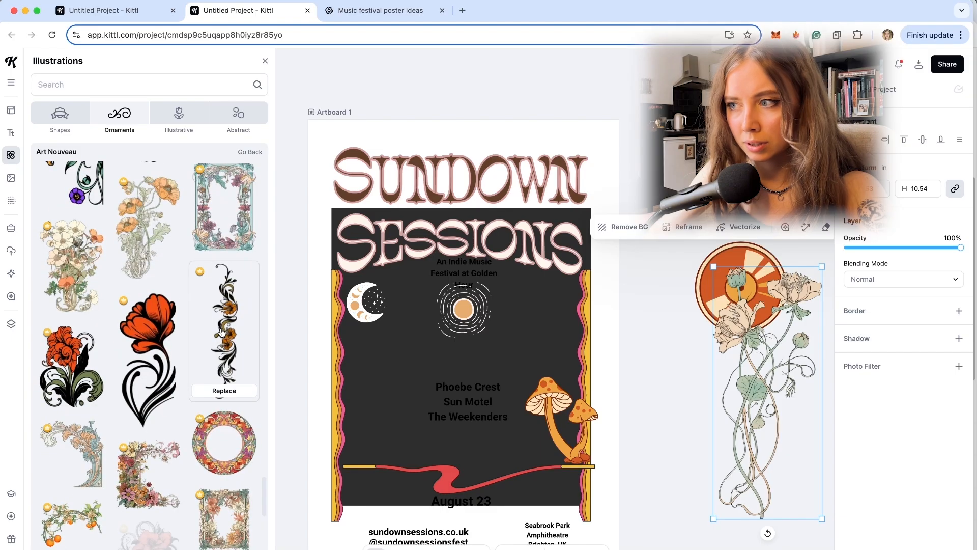
scroll(222, 332, down, 15)
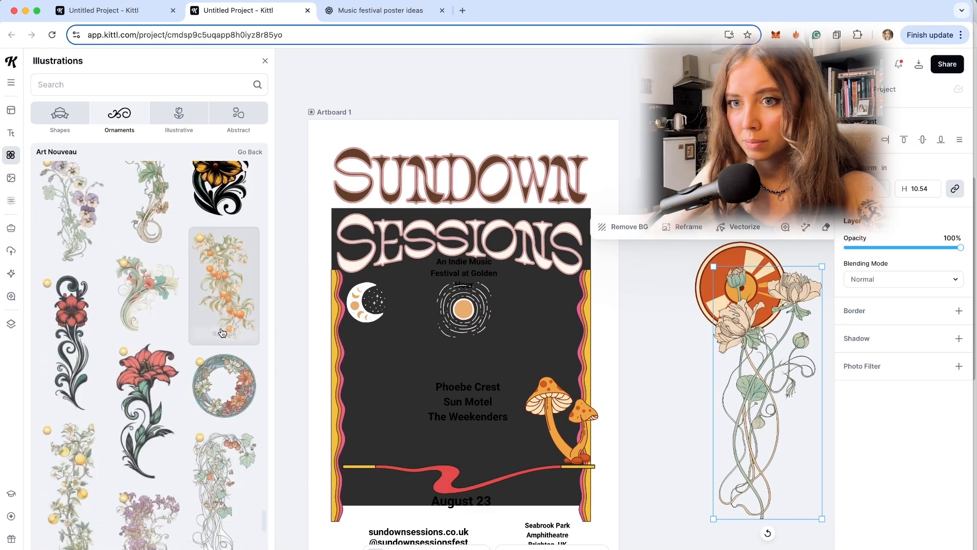
mouse_move(496, 368)
mouse_down()
mouse_move(422, 287)
mouse_move(413, 326)
mouse_move(410, 288)
mouse_up()
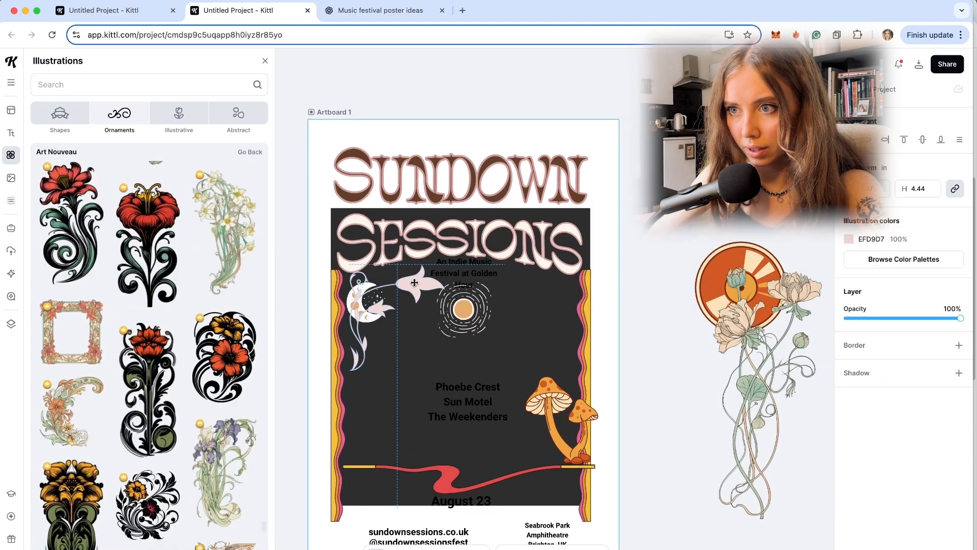
Step: Park both wavy borders and the moon outside the artboard and fit the floral ornament into the panel's upper left corner
drag(336, 348, 737, 346)
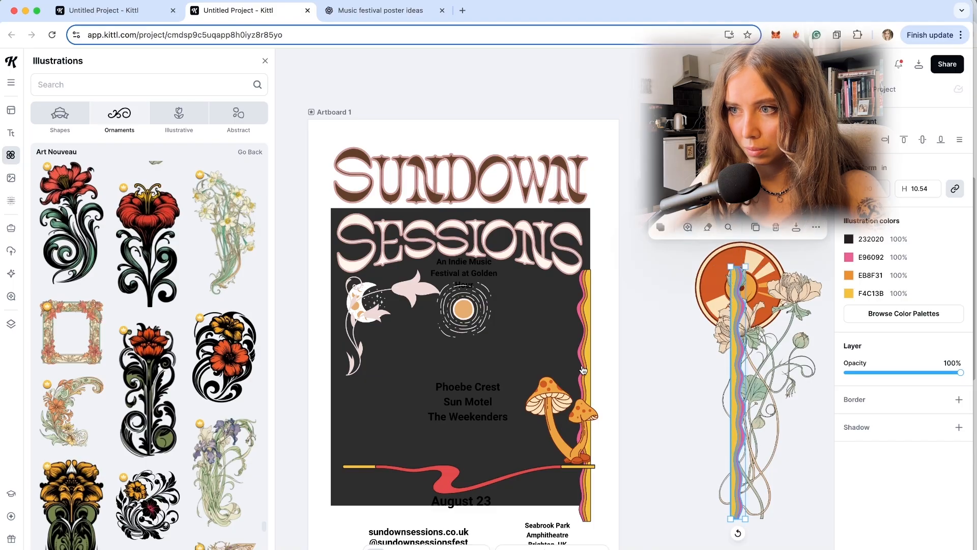
drag(585, 347, 753, 345)
drag(367, 288, 452, 388)
drag(356, 306, 685, 354)
drag(505, 390, 409, 291)
click(658, 330)
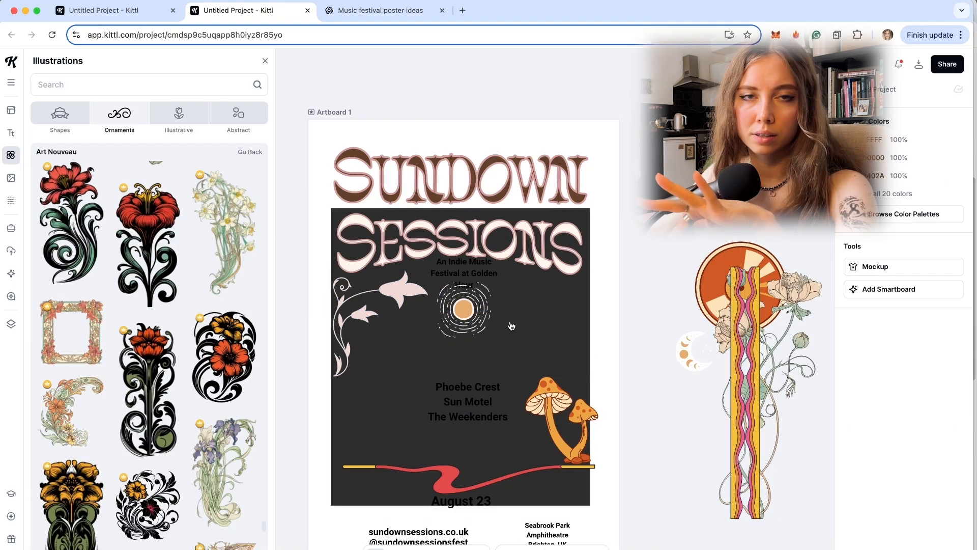
Step: Duplicate the floral corner ornament and place a horizontally flipped copy in the panel's upper right corner
click(337, 311)
drag(399, 294, 553, 301)
right_click(553, 300)
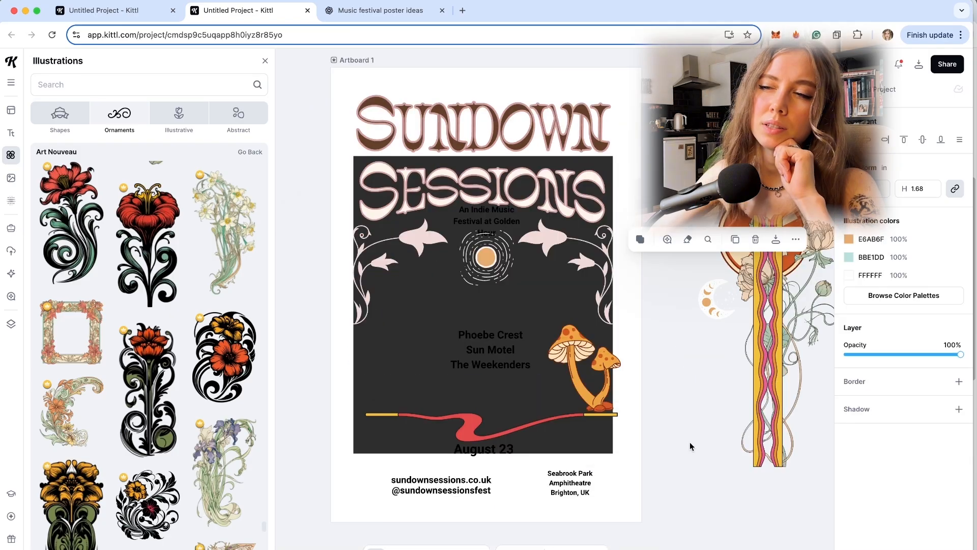
click(689, 441)
scroll(663, 512, down, 1)
scroll(665, 496, up, 2)
scroll(664, 496, right, 1)
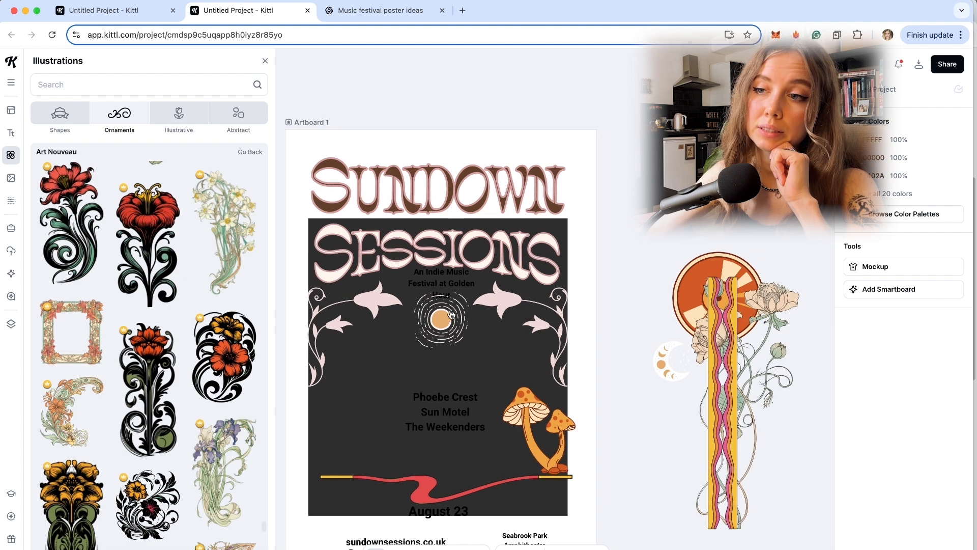
Step: Delete the sun illustration and center the subtitle and the artist names on the panel beneath SESSIONS
click(451, 314)
scroll(610, 373, down, 2)
click(443, 231)
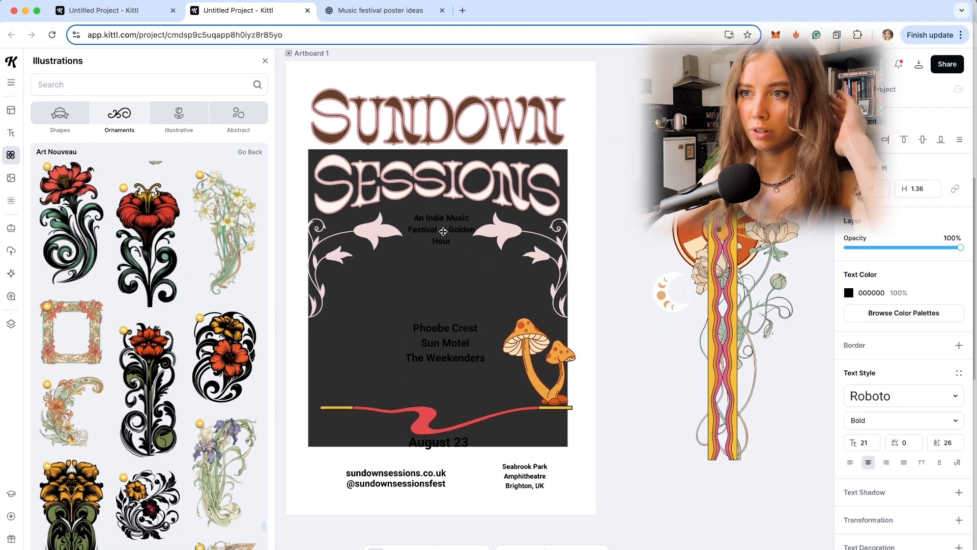
drag(443, 231, 442, 225)
scroll(442, 285, left, 1)
drag(442, 337, 438, 342)
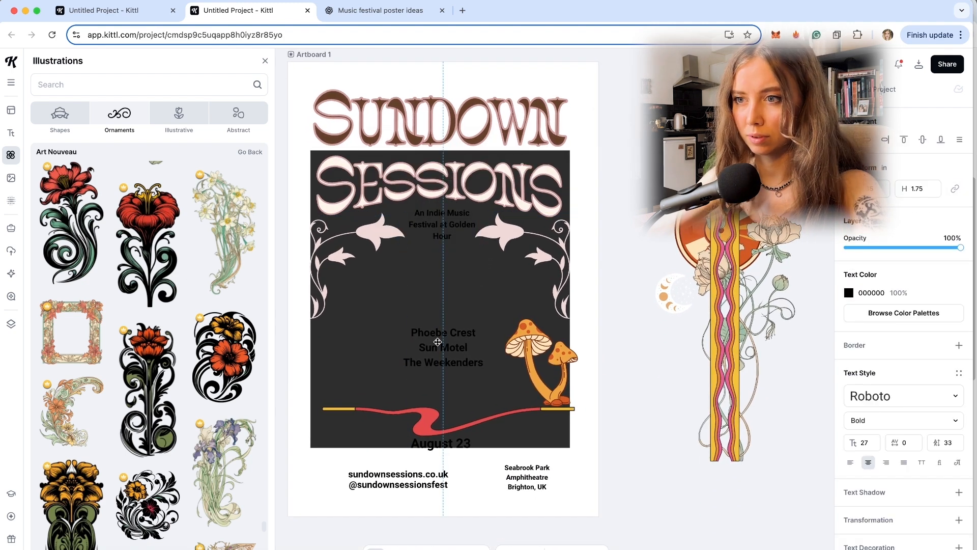
drag(438, 342, 437, 342)
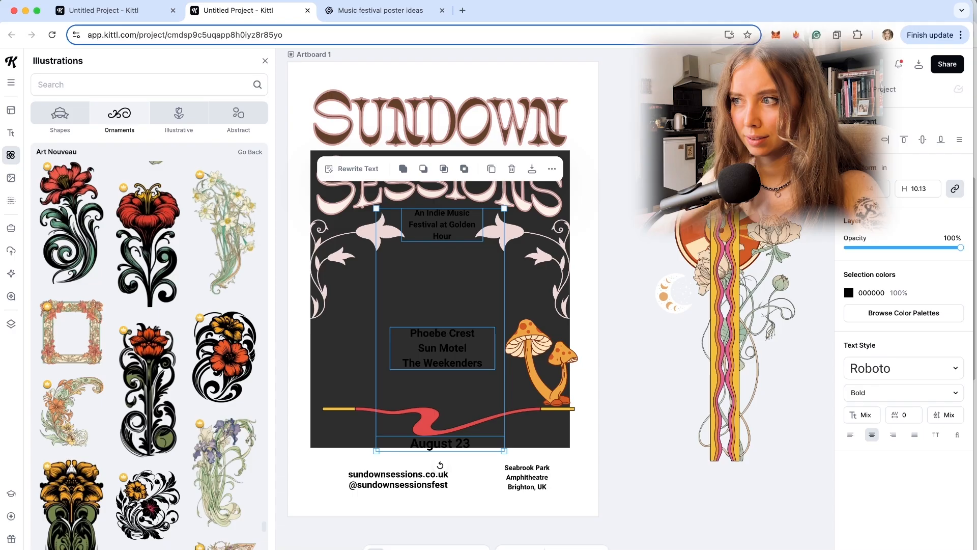
Step: Park the orange mushroom pair outside the artboard beside the other spare illustrations
click(849, 293)
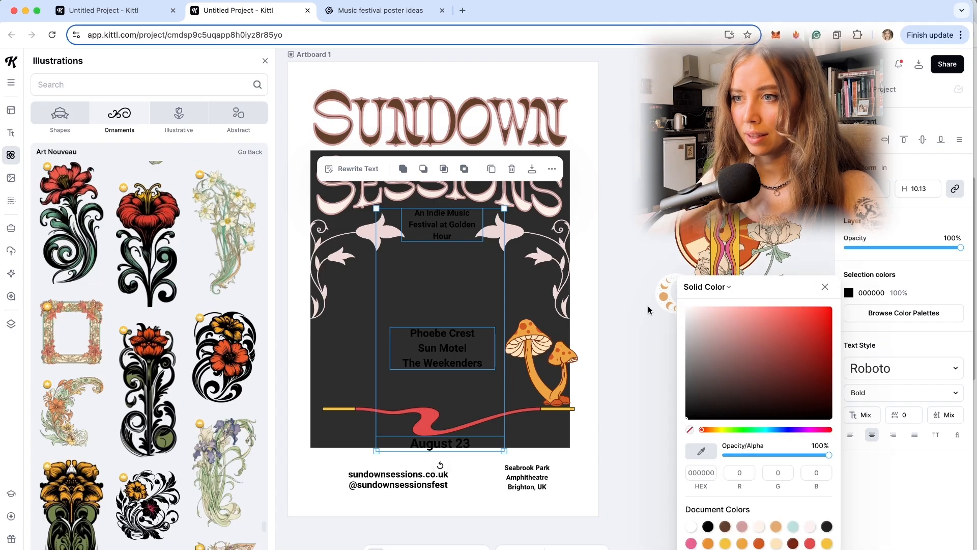
click(648, 307)
click(530, 391)
click(652, 371)
drag(525, 334, 741, 360)
scroll(630, 363, left, 8)
scroll(631, 367, right, 5)
scroll(631, 366, right, 6)
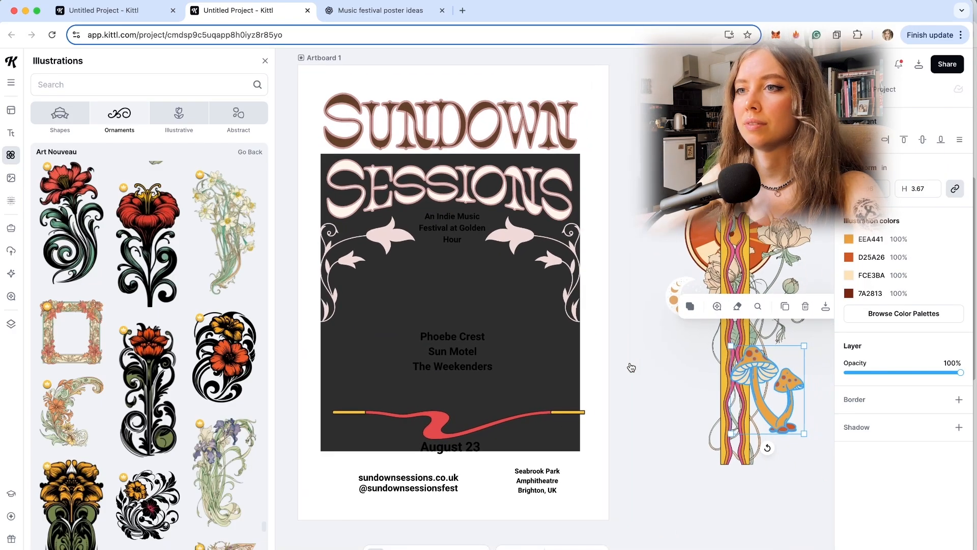
click(656, 303)
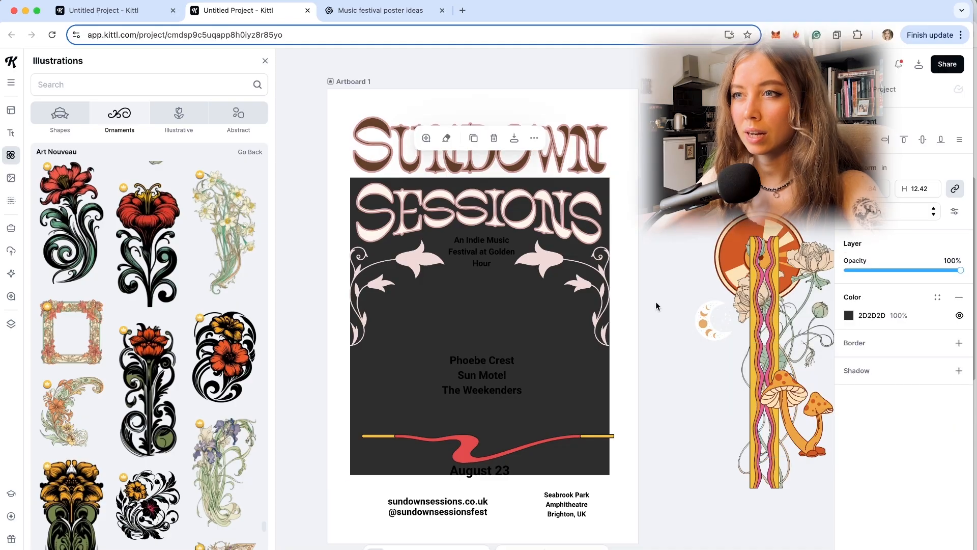
click(655, 303)
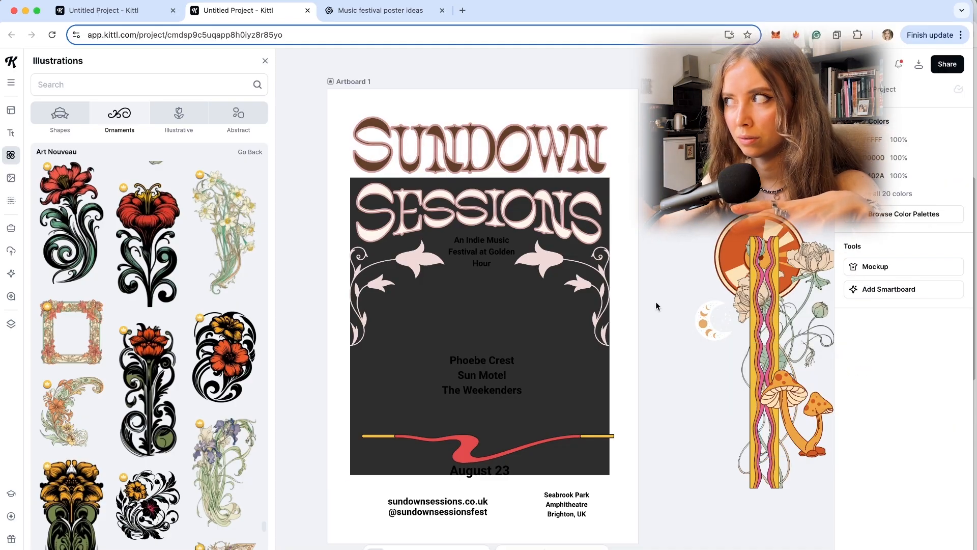
Step: Recolor the panel brown (5D3A33) and reduce SESSIONS to size 97 so it sits inside the panel
scroll(560, 316, down, 1)
scroll(540, 312, down, 1)
click(540, 313)
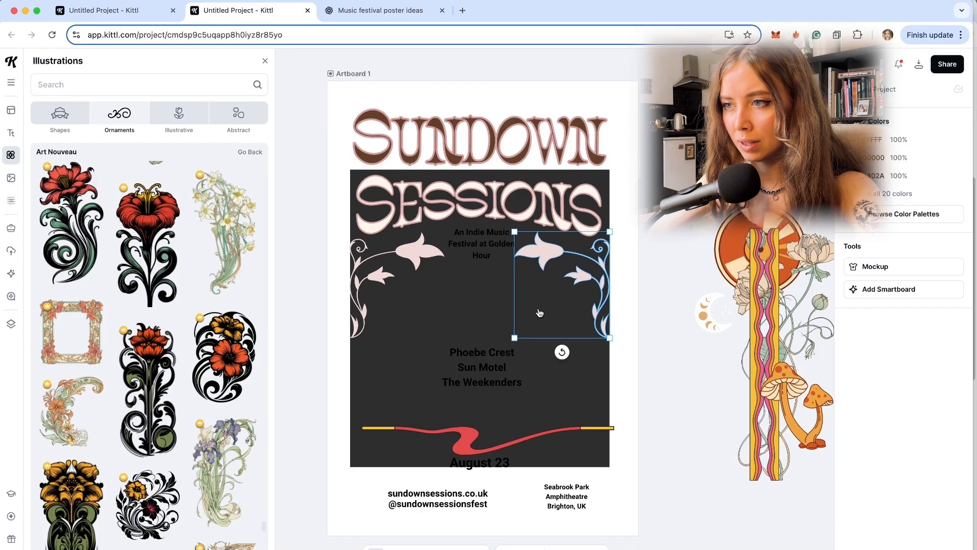
scroll(532, 315, left, 1)
click(452, 319)
scroll(451, 319, up, 1)
scroll(451, 320, left, 1)
click(413, 261)
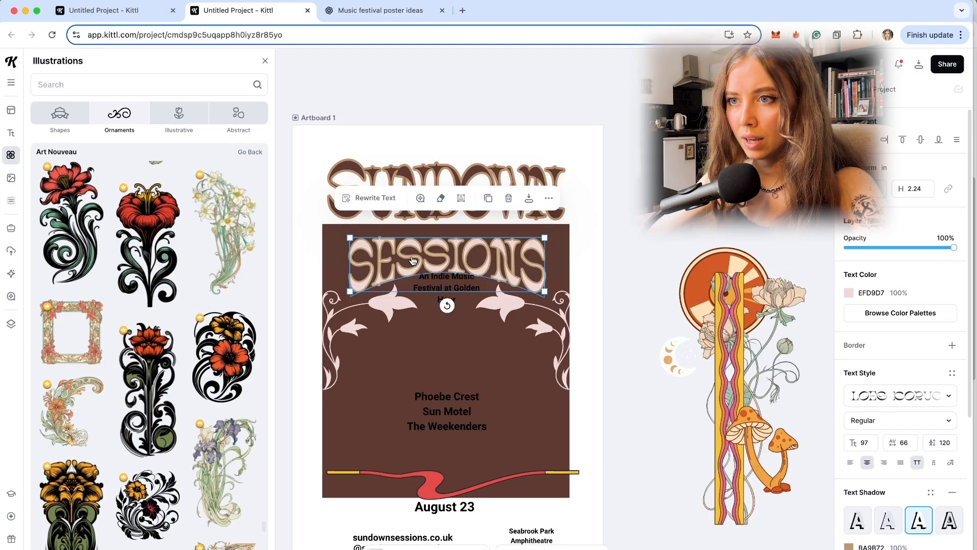
Step: Lower the festival subtitle slightly so it sits between the two floral ornaments below SESSIONS
click(587, 290)
drag(443, 290, 443, 300)
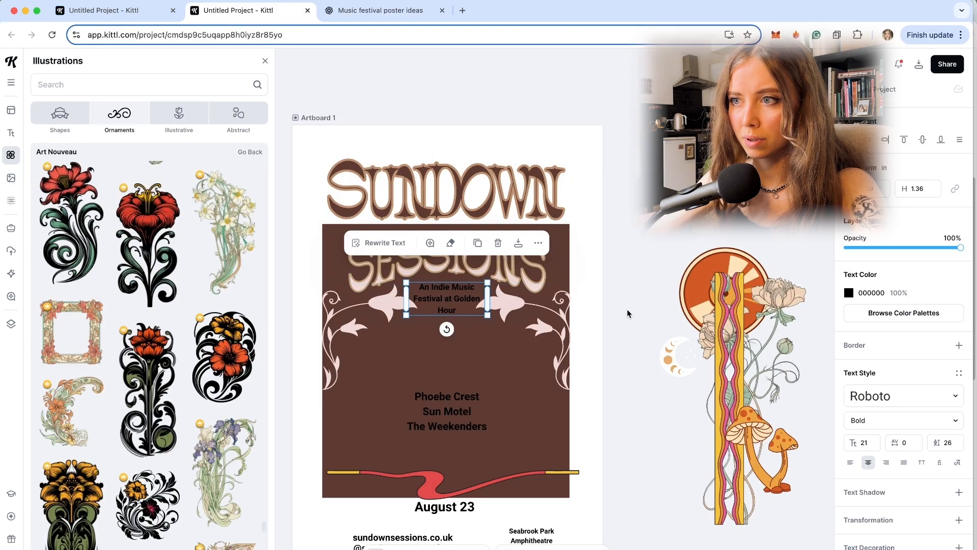
click(628, 310)
scroll(627, 312, down, 1)
scroll(627, 311, left, 1)
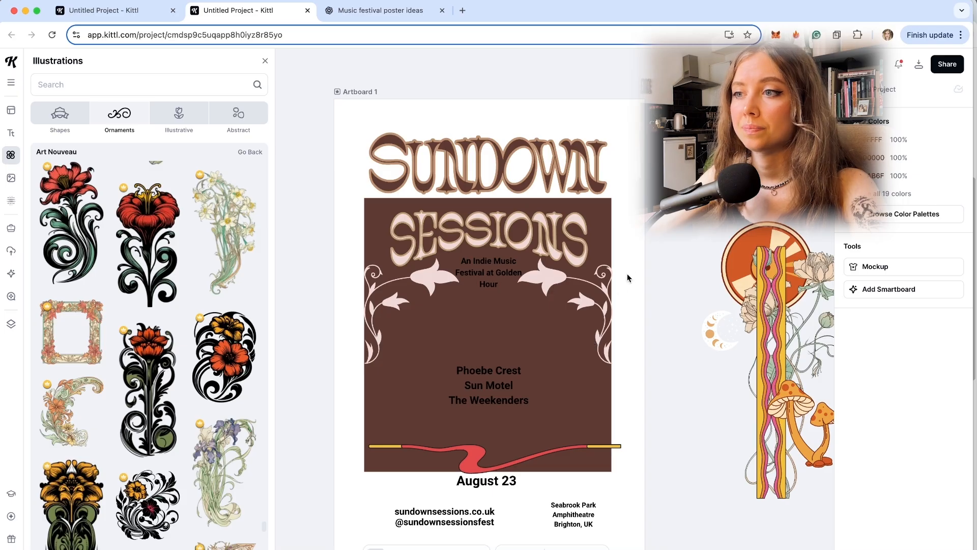
Step: Duplicate the brown panel and align the copy with the artboard's upper left corner
click(620, 311)
drag(632, 253, 538, 145)
scroll(589, 431, down, 1)
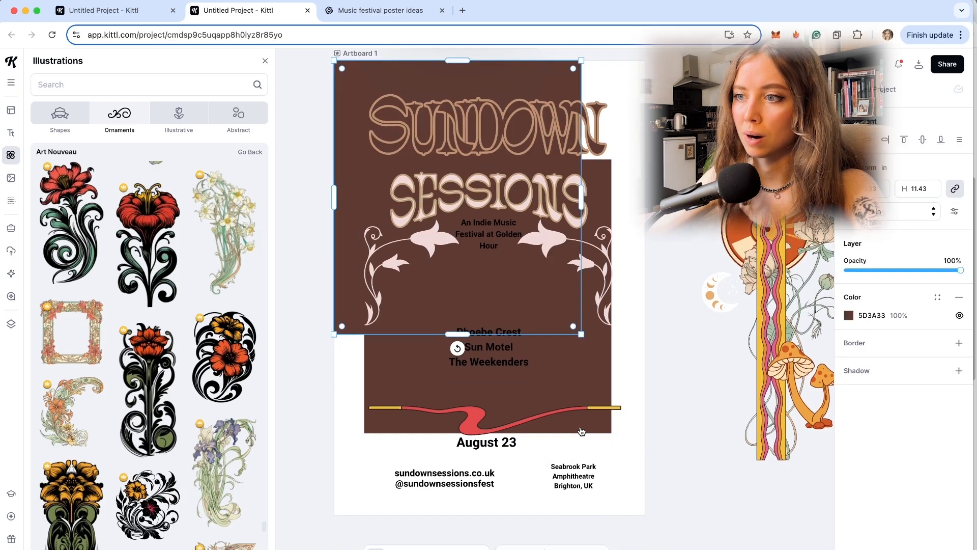
drag(583, 321, 569, 324)
scroll(390, 241, up, 1)
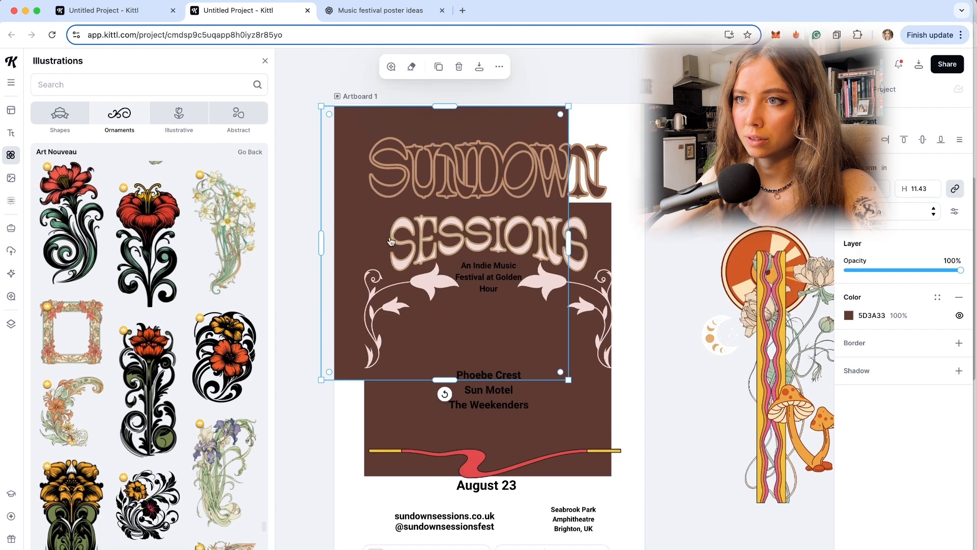
drag(355, 272, 368, 269)
Step: Stretch the copied brown rectangle to the artboard's full width and a height of 19 in
drag(581, 377, 685, 492)
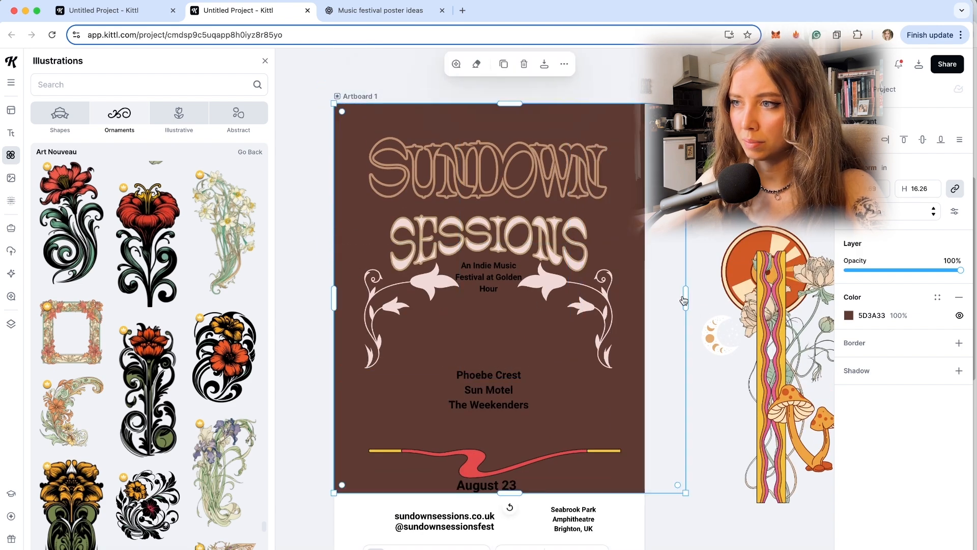
drag(685, 298, 645, 299)
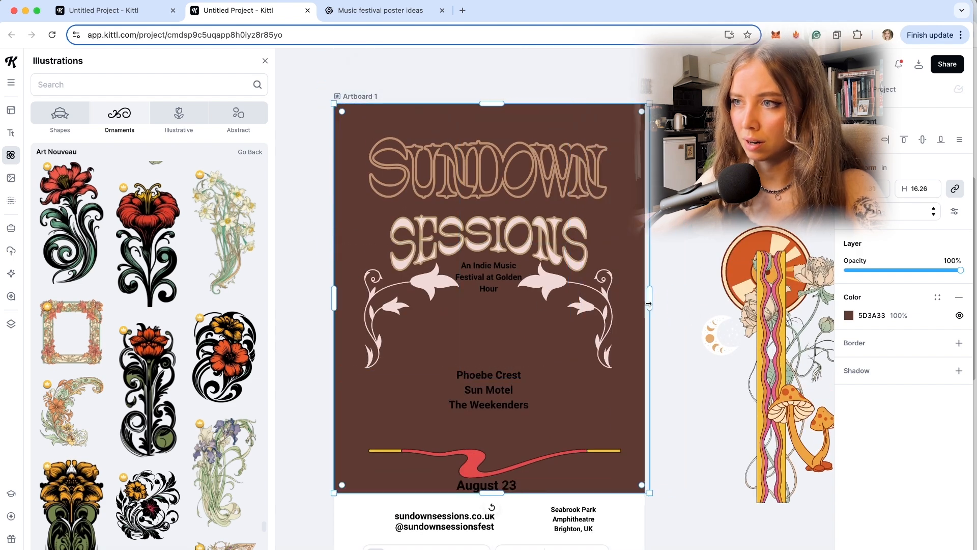
scroll(543, 423, down, 2)
drag(482, 407, 483, 474)
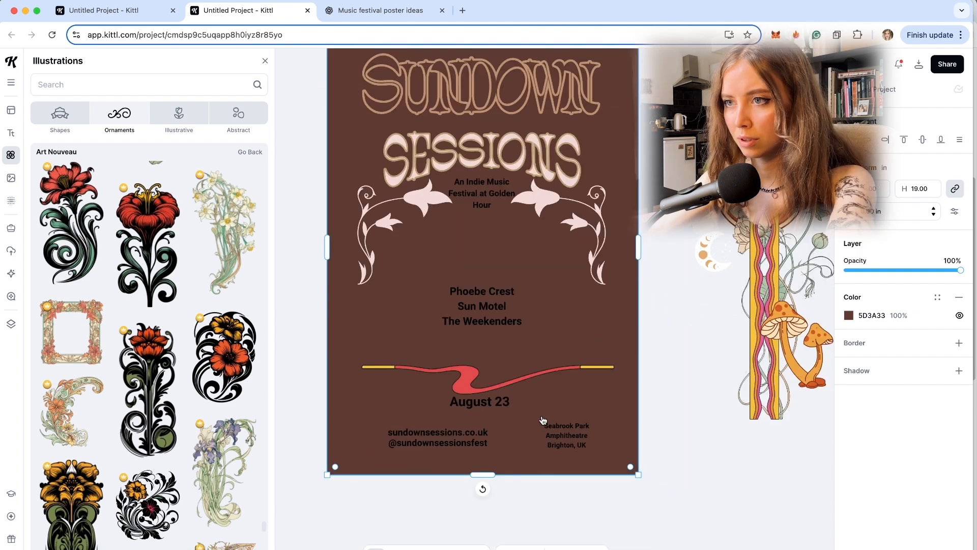
Step: Send the full-size rectangle to the back, fill it with pale pink EFD9D7 and align it with the artboard
drag(347, 371, 402, 410)
right_click(624, 410)
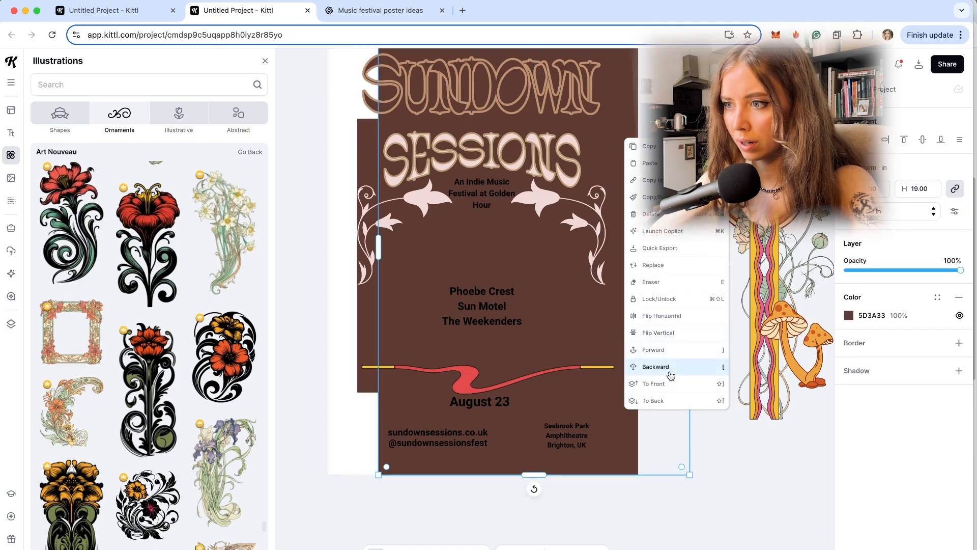
click(665, 402)
click(849, 316)
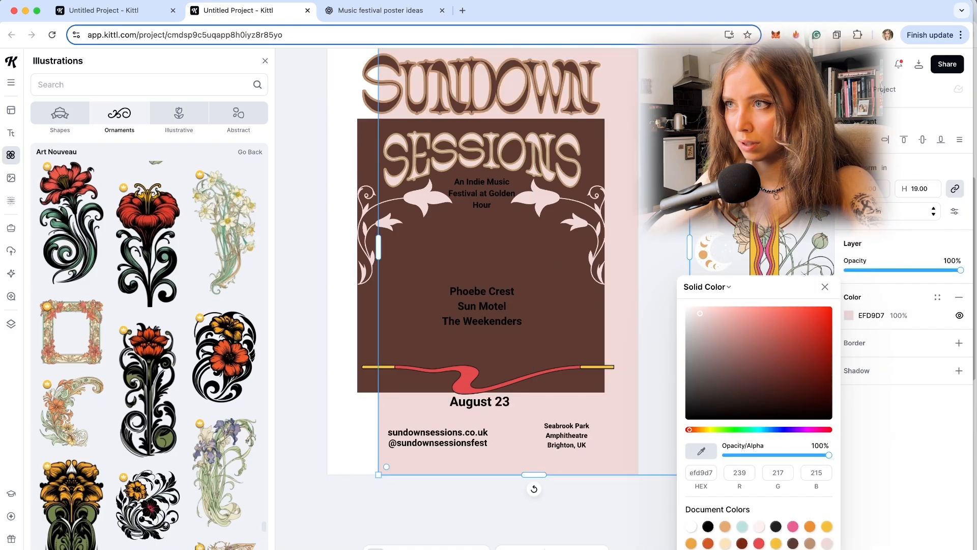
click(604, 151)
scroll(605, 151, up, 3)
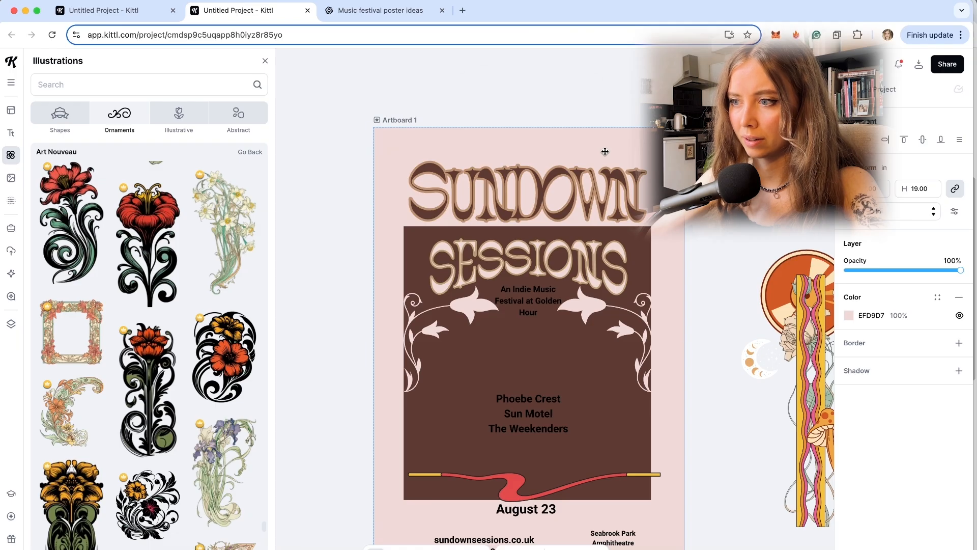
Step: Recolor the festival subtitle and the headliner names on the brown panel to pale pink EFD9D7
click(691, 298)
scroll(690, 298, down, 1)
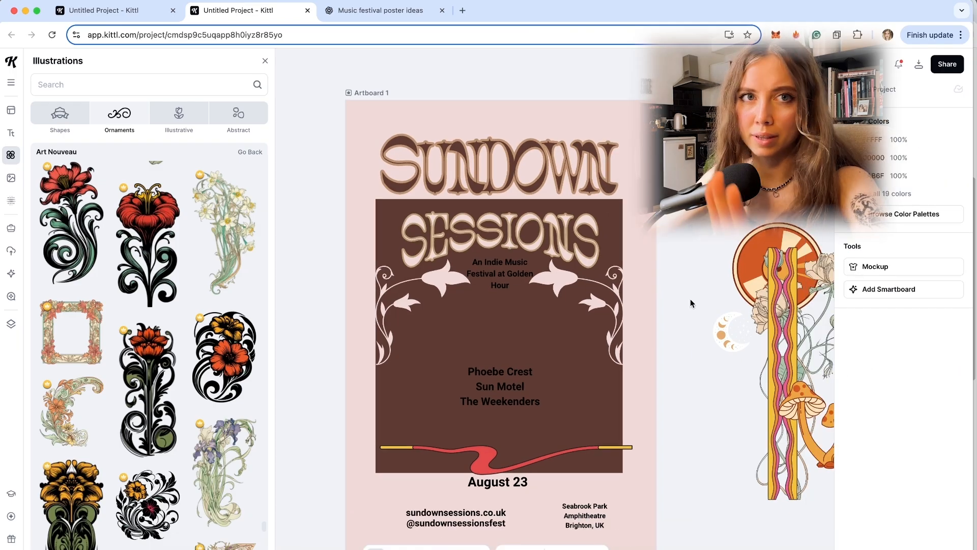
scroll(600, 296, down, 3)
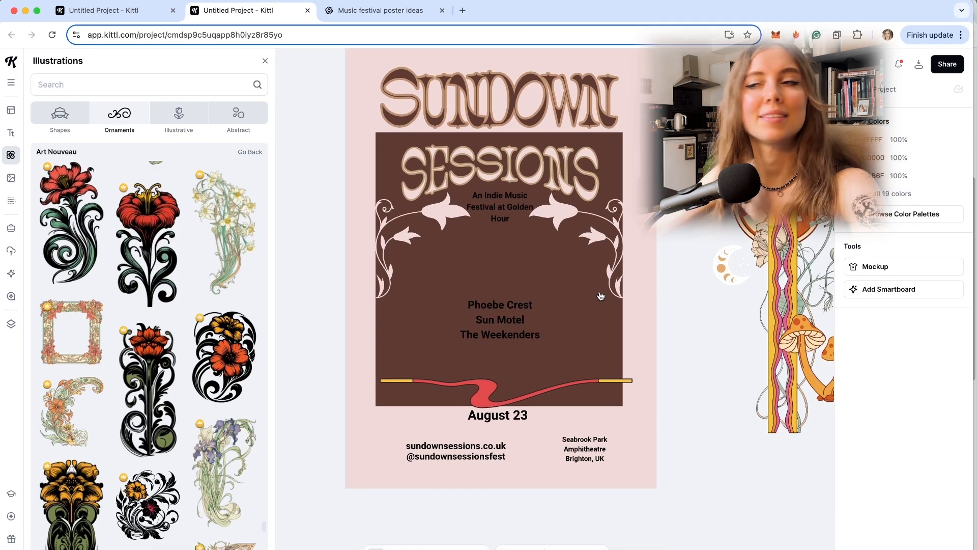
scroll(524, 144, up, 3)
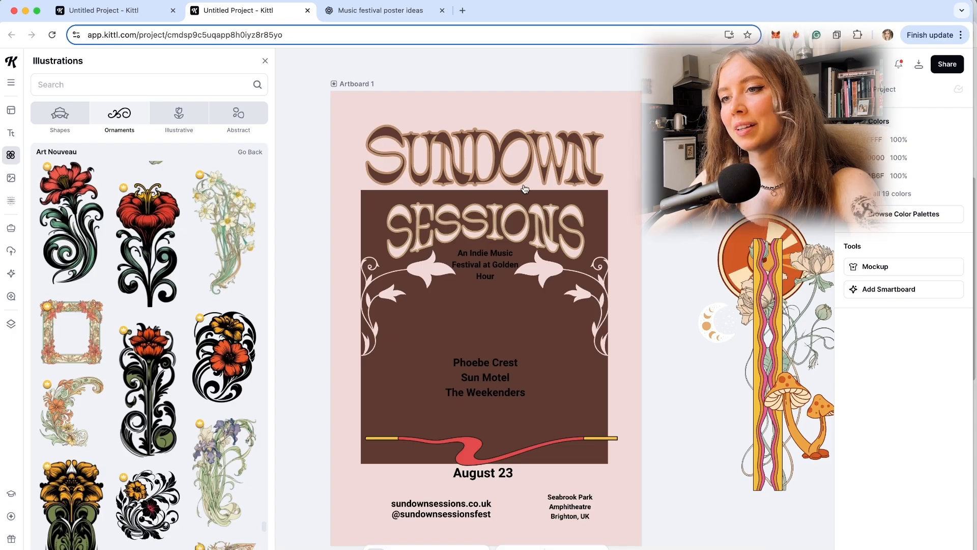
click(490, 265)
shift+click(492, 395)
scroll(491, 396, down, 4)
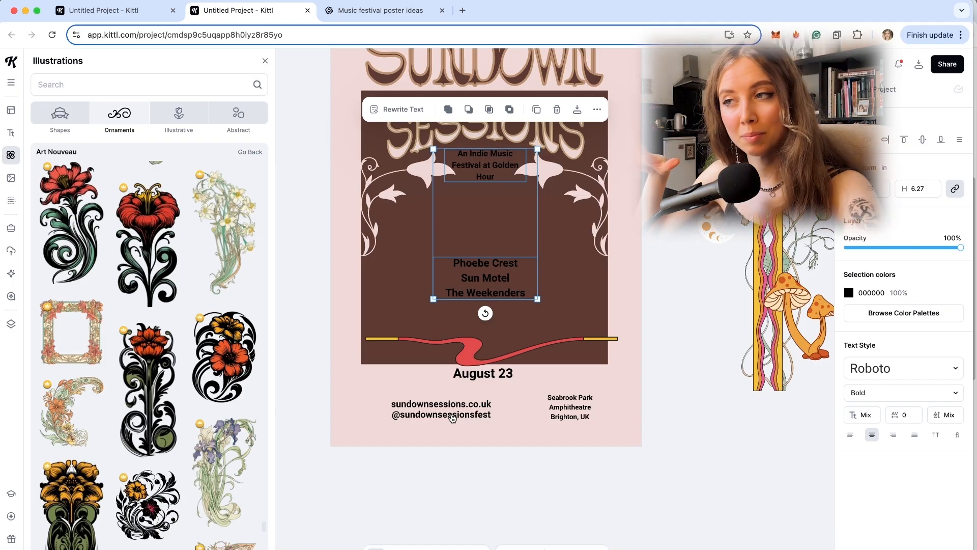
scroll(562, 376, up, 4)
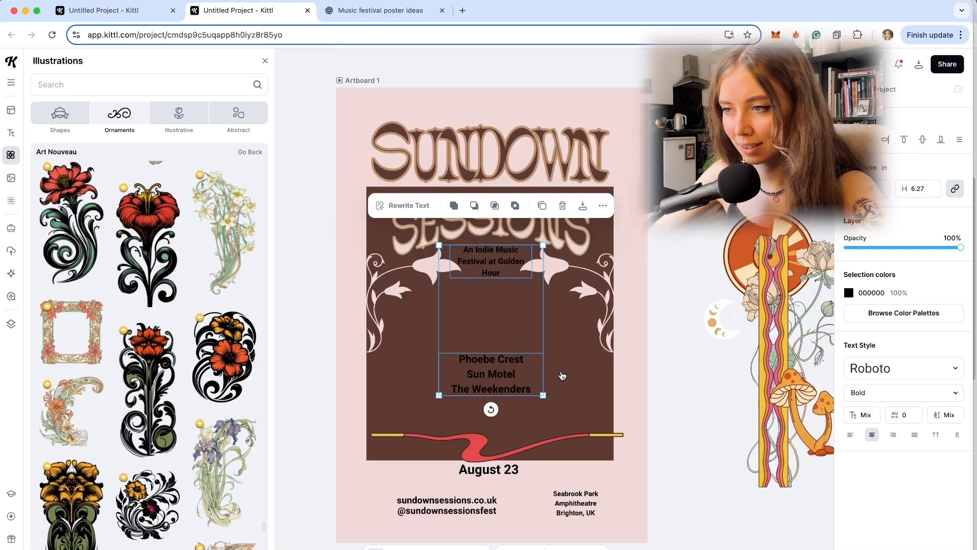
scroll(562, 375, down, 1)
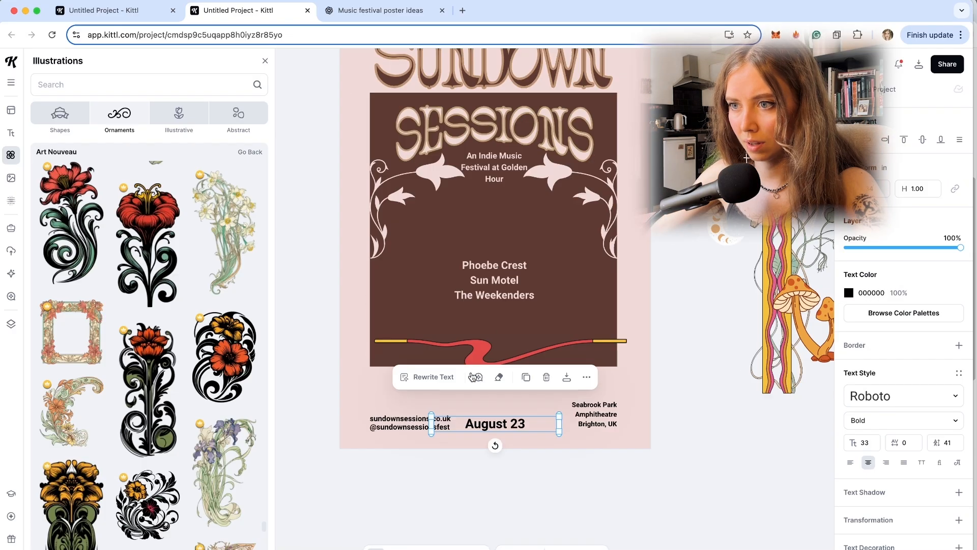
Step: Move the red ribbon ornament below the brown panel, just above August 23, and shrink it to 1 in high
drag(501, 351, 498, 399)
mouse_move(627, 390)
mouse_down()
mouse_move(584, 387)
mouse_move(593, 388)
mouse_up()
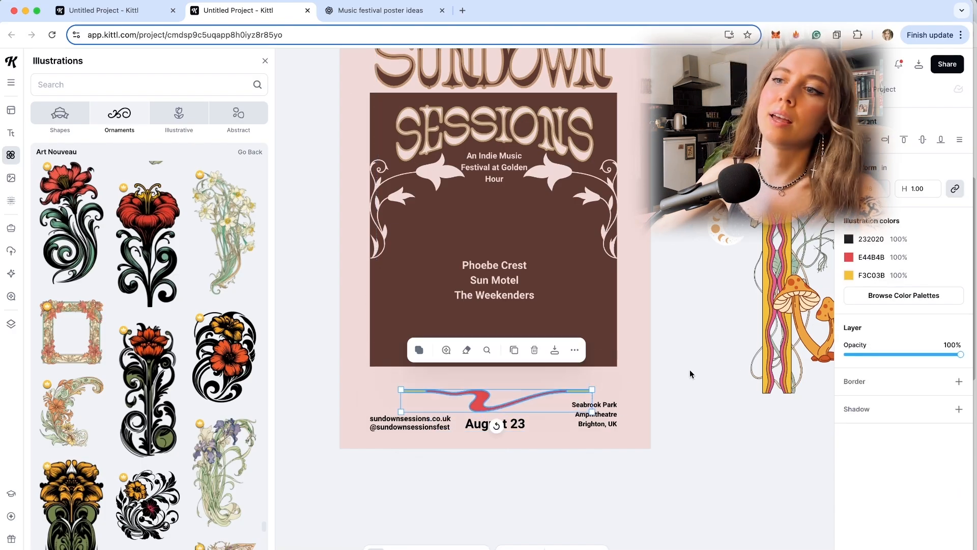
click(692, 369)
Step: Select the festival subtitle and the headliner names together and open their font choices
scroll(690, 371, up, 5)
click(496, 303)
scroll(689, 373, right, 3)
scroll(689, 373, down, 2)
shift+click(401, 382)
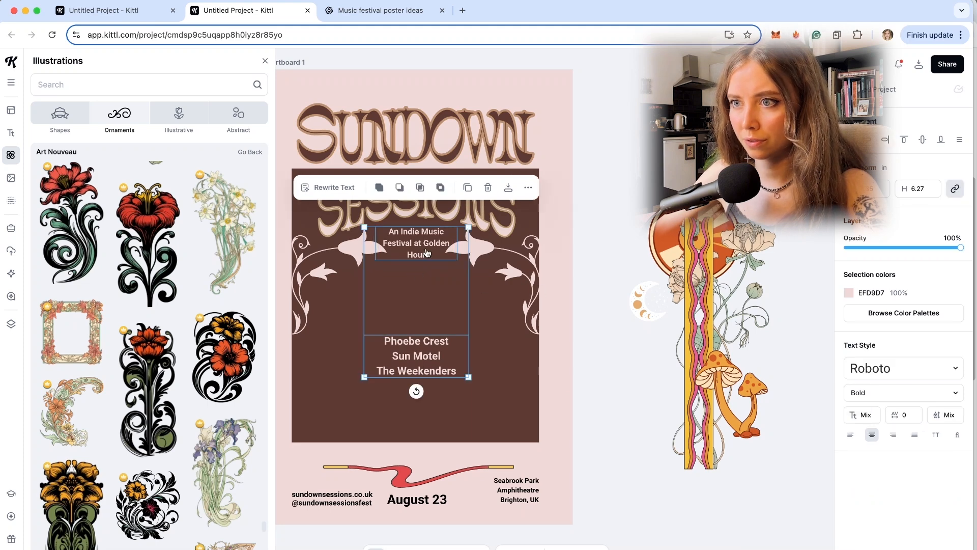
scroll(422, 334, left, 5)
scroll(422, 334, up, 2)
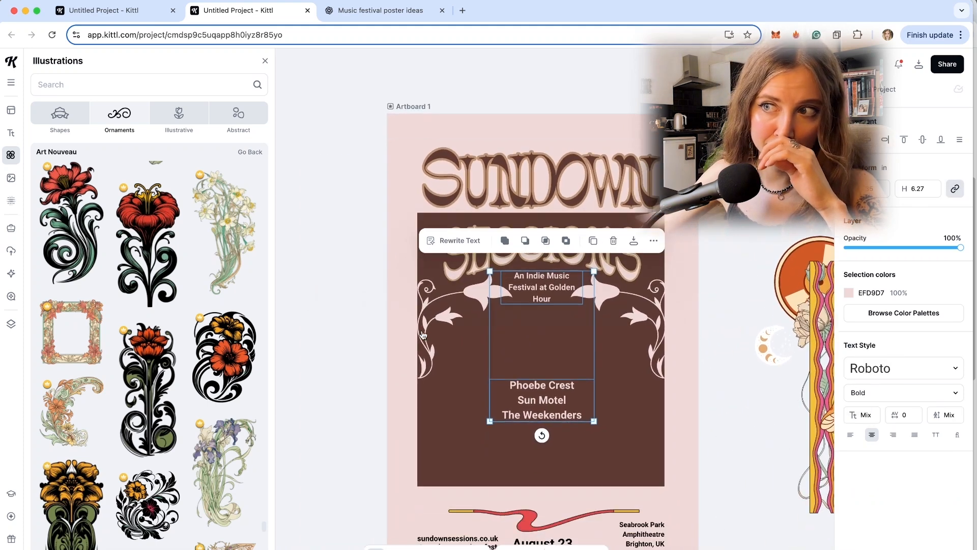
scroll(422, 334, right, 2)
scroll(830, 384, right, 2)
scroll(831, 384, down, 2)
click(904, 368)
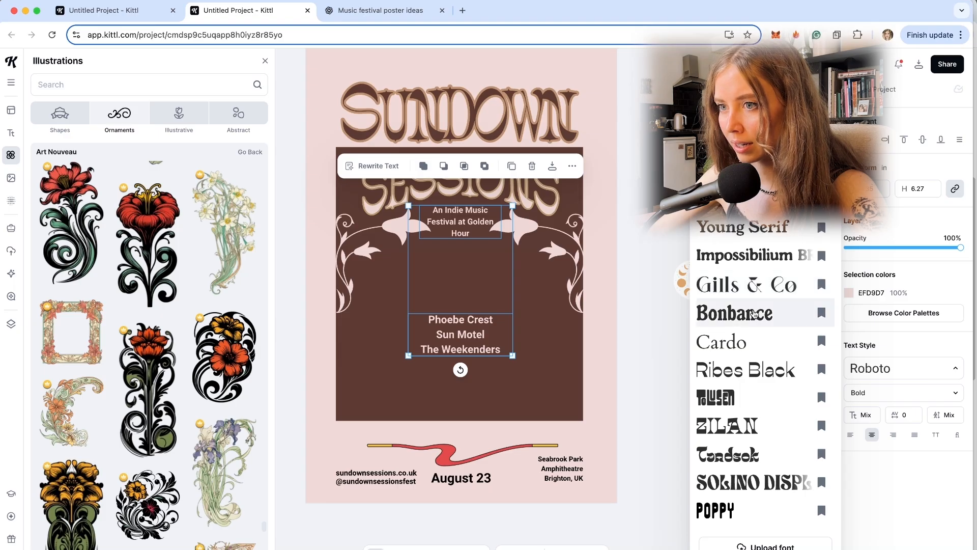
Step: Try the fonts Bonbance, Adobe Garamond, Adobe Caslon and Baskerville on the subtitle and headliner names
click(755, 312)
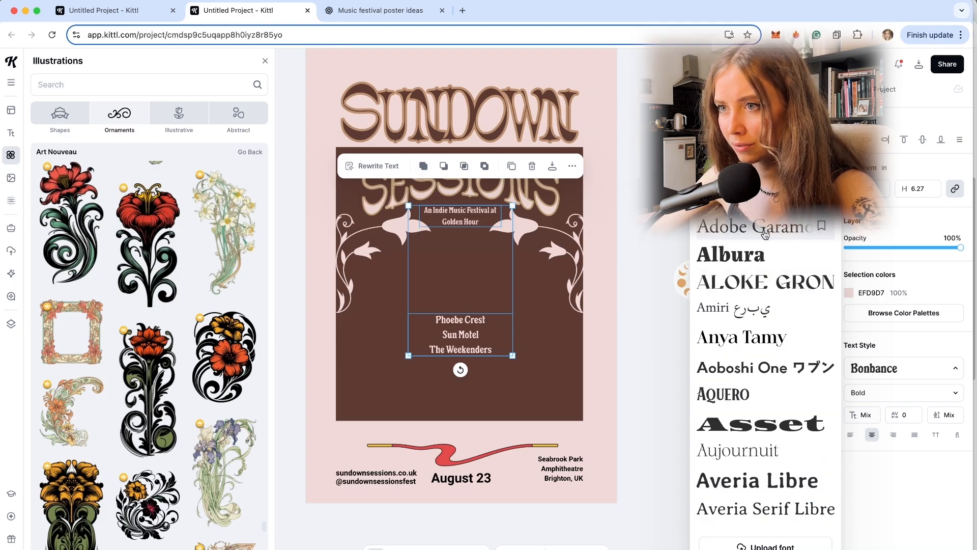
click(745, 226)
scroll(757, 359, down, 5)
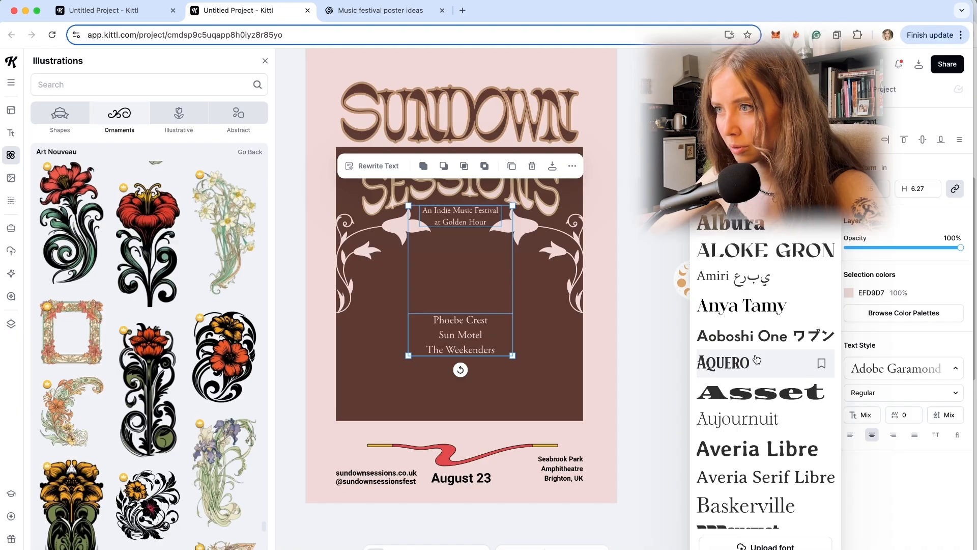
click(753, 171)
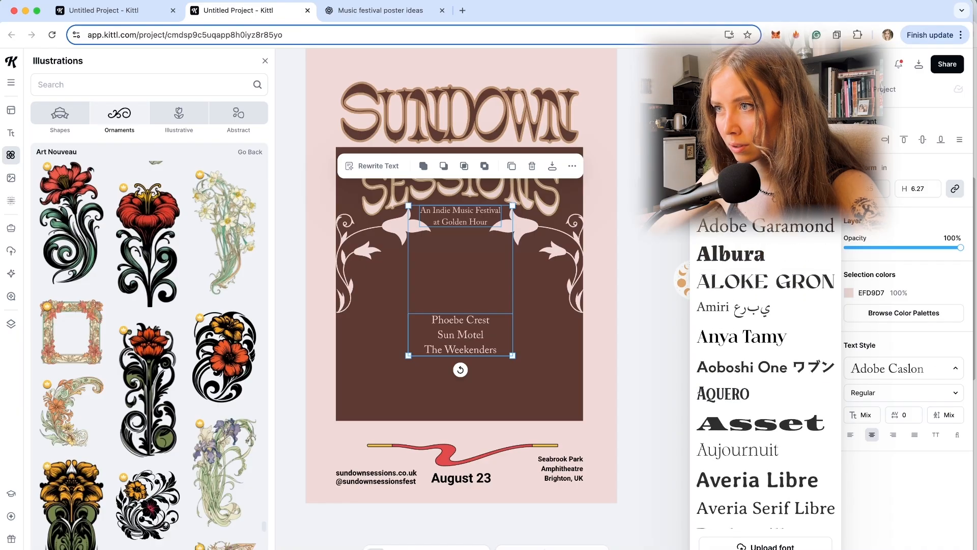
scroll(756, 387, down, 5)
click(755, 281)
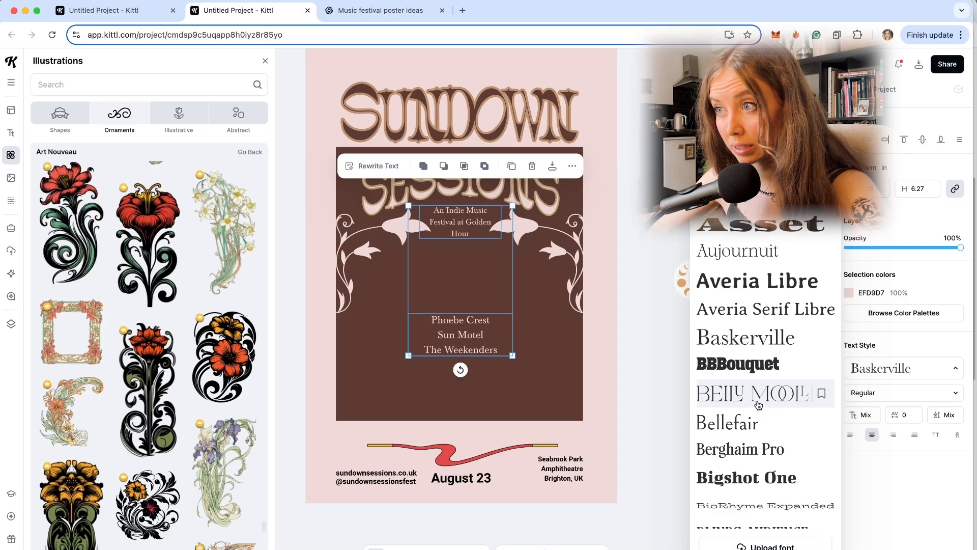
Step: Set the subtitle and the headliner names in the Cinzel font
scroll(758, 402, down, 6)
click(755, 502)
click(647, 329)
Step: Shrink the festival subtitle slightly and move the headliner names up directly beneath it
click(460, 236)
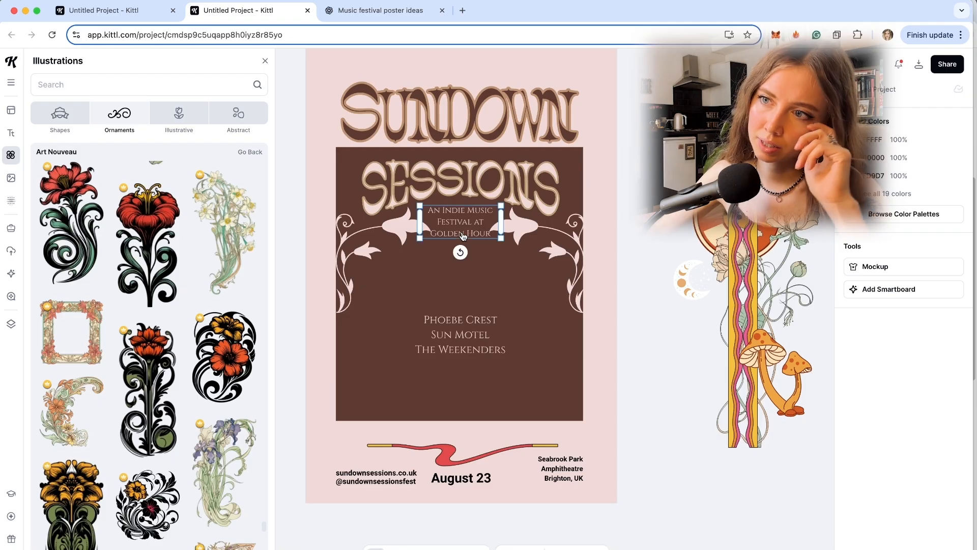
drag(502, 205, 497, 207)
click(642, 284)
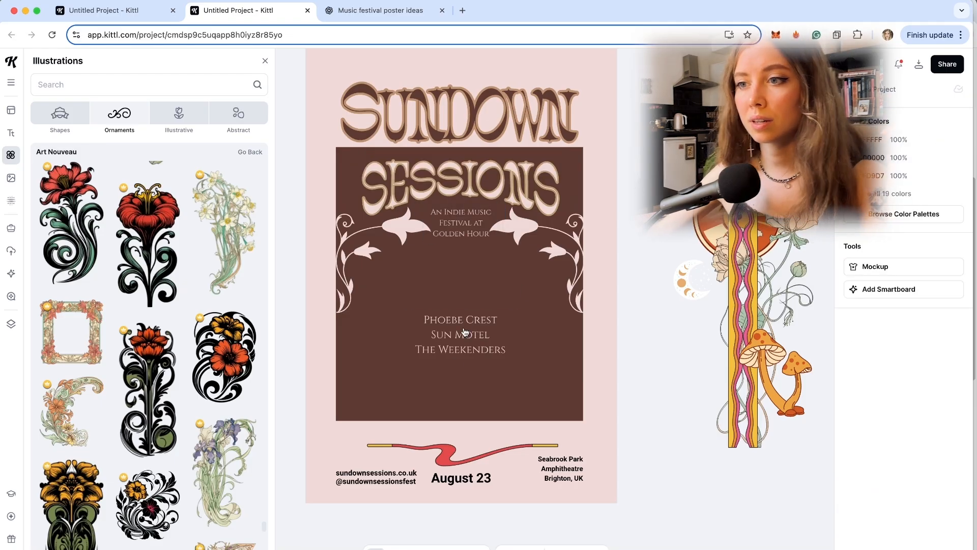
drag(465, 332, 464, 268)
Step: Tighten the festival subtitle's line height so its three lines sit closely between the floral ornaments
click(494, 237)
click(949, 442)
key(Up)
key(Up)
key(Up)
key(Up)
key(Up)
key(Up)
key(Up)
key(Up)
key(Up)
key(Up)
key(Up)
key(Up)
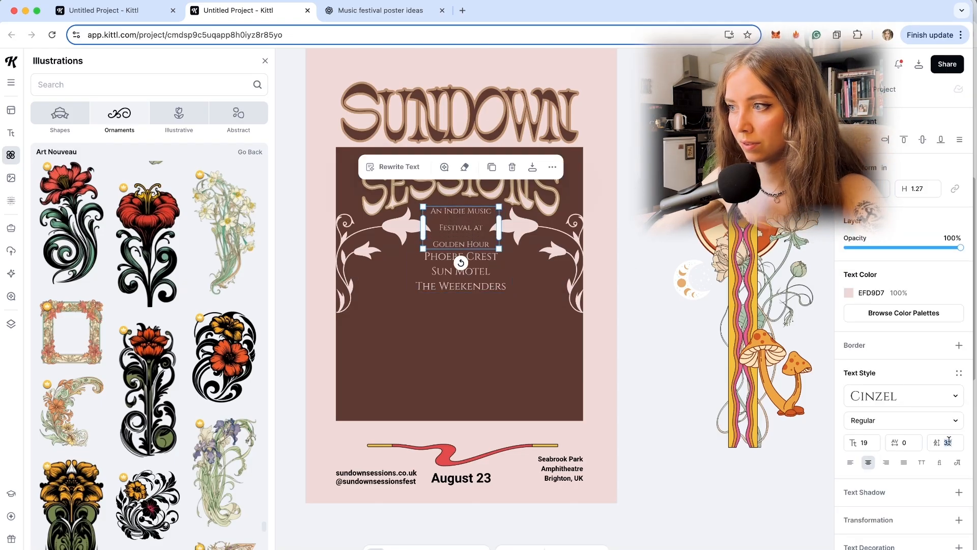
key(Down)
key(Down)
key(Down)
key(Down)
key(Down)
key(Down)
key(Down)
key(Down)
key(Down)
key(Down)
key(Down)
key(Down)
key(Down)
key(Down)
key(Down)
key(Down)
key(Down)
Step: Enlarge the headliner names to font size 33 and set their line height to 34
click(461, 271)
mouse_move(513, 292)
mouse_down()
mouse_move(525, 297)
mouse_move(519, 305)
mouse_up()
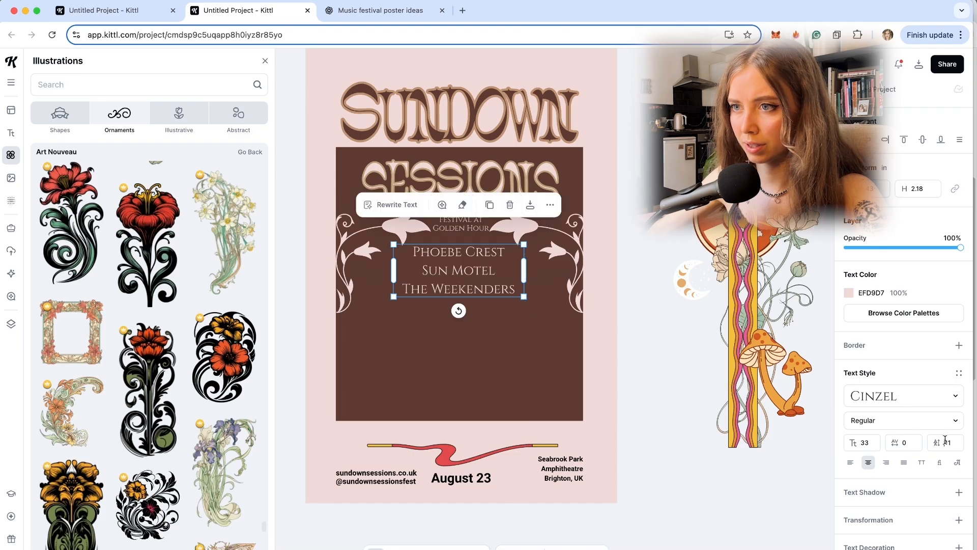
double_click(465, 272)
key(super+a)
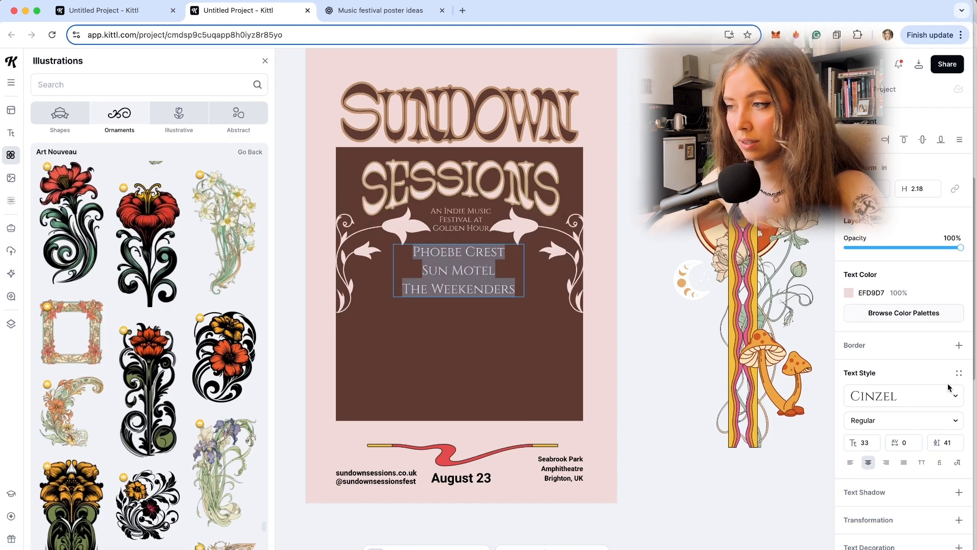
click(953, 442)
key(Down)
key(Down)
key(Down)
key(Down)
key(Down)
key(Down)
key(Down)
key(Down)
key(Down)
key(Down)
key(Down)
key(Up)
key(Up)
key(Up)
key(Up)
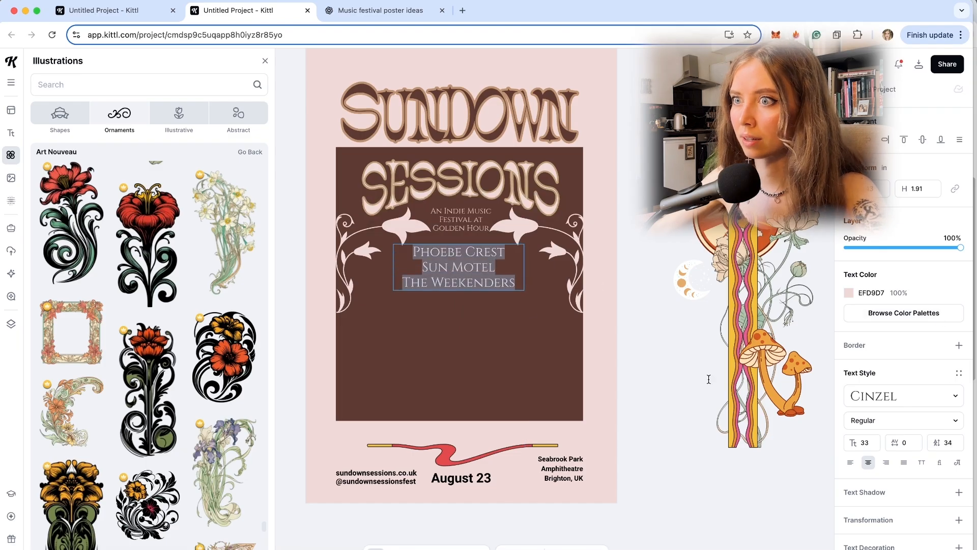
key(Escape)
Step: Enlarge the headliner names to font size 40 and center them on the brown panel below the subtitle
drag(525, 291, 538, 296)
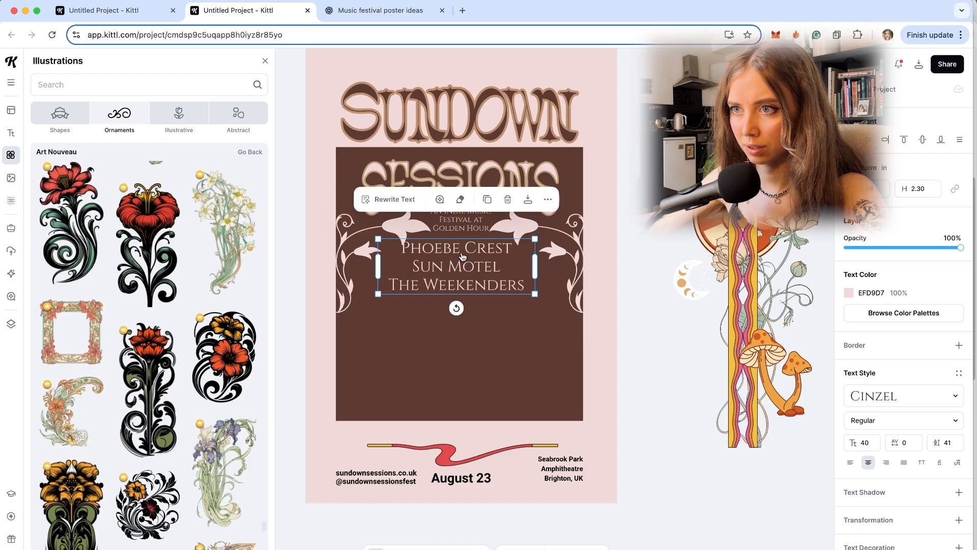
drag(463, 258, 482, 279)
click(724, 319)
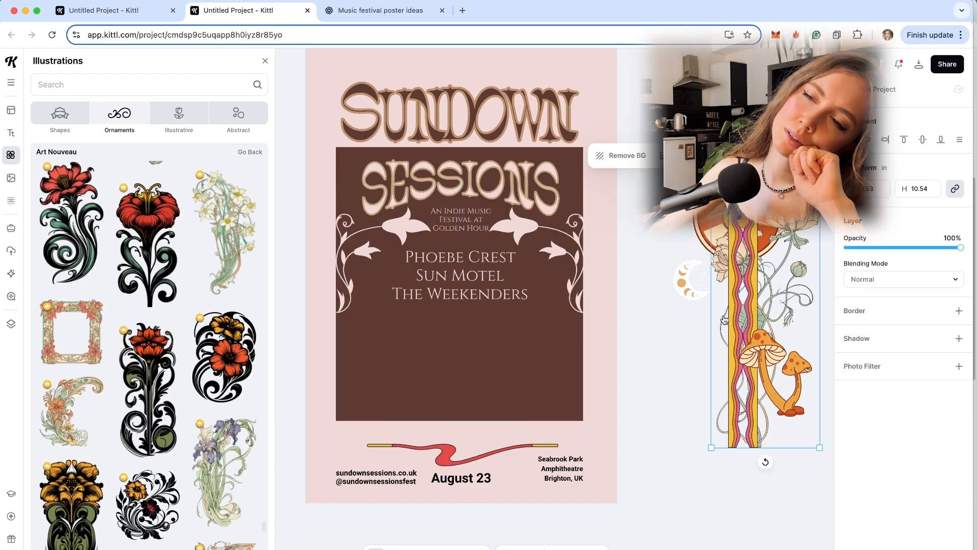
Step: Place August 23 above the red ribbon ornament and raise the website and social handle slightly
scroll(684, 316, left, 1)
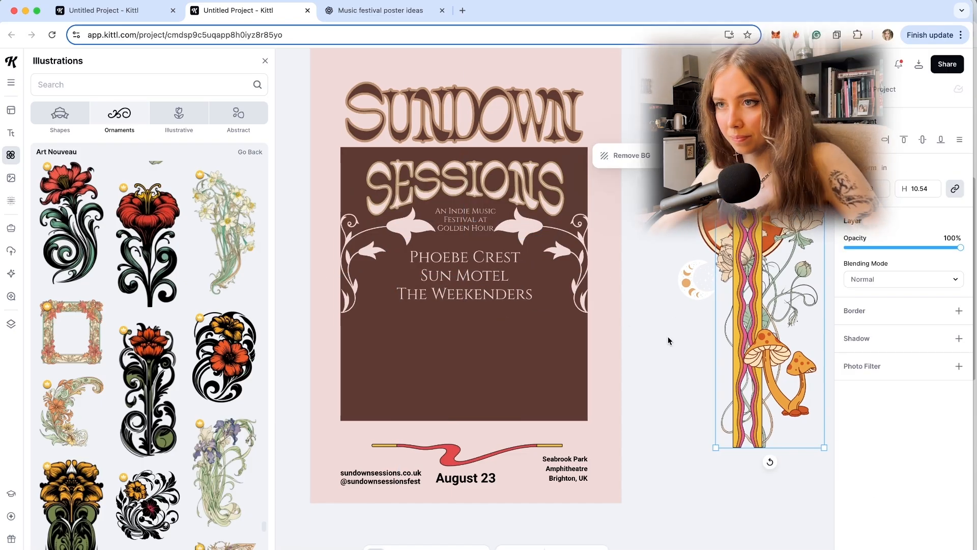
drag(373, 470, 374, 467)
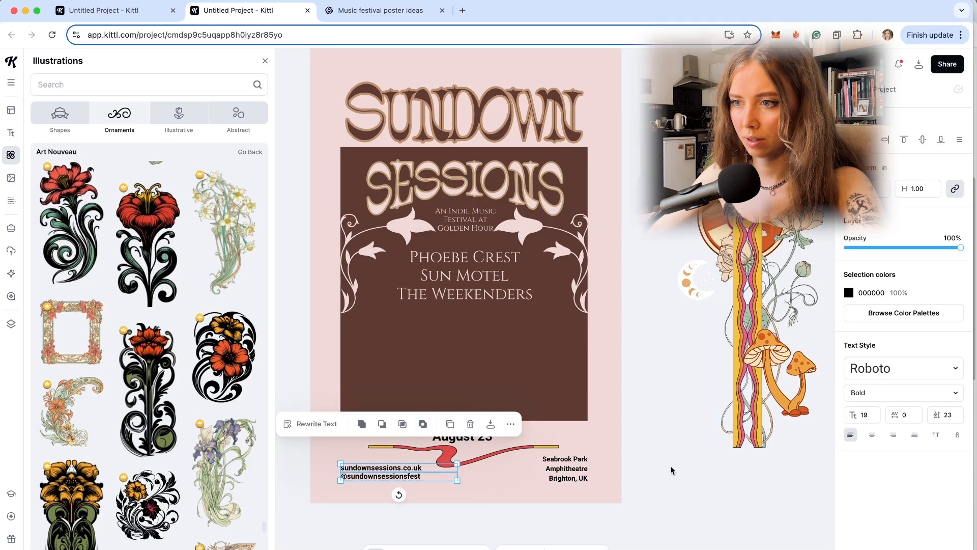
click(672, 468)
drag(564, 471, 564, 471)
click(649, 465)
scroll(649, 465, down, 2)
scroll(650, 464, left, 1)
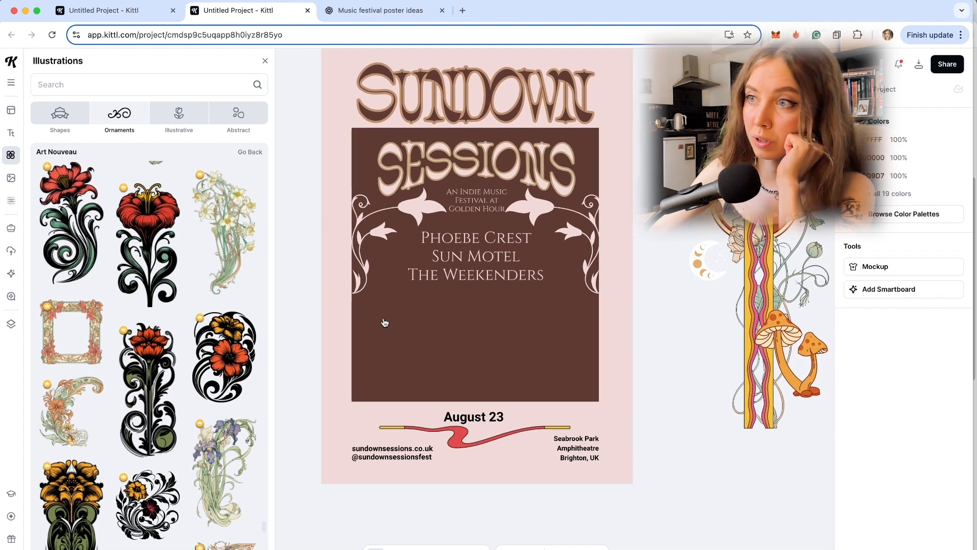
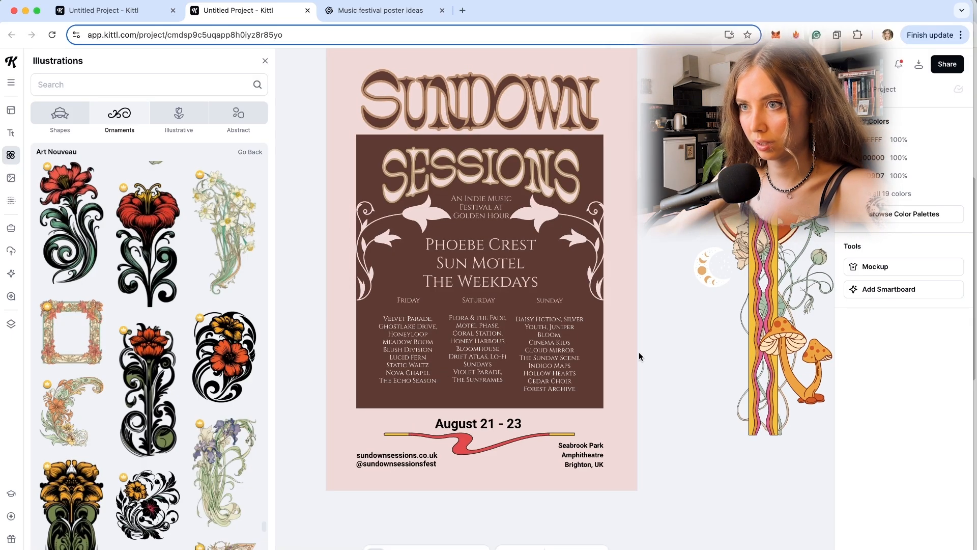
Step: Examine the poster's overall layout, including the headliners, the Friday to Sunday lineup columns and the footer details
scroll(640, 352, up, 1)
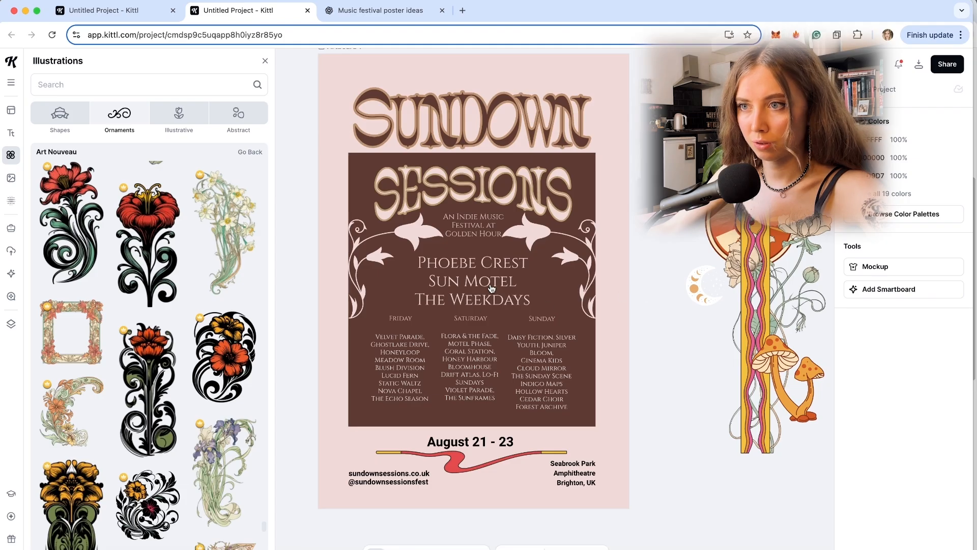
click(491, 288)
click(650, 325)
scroll(630, 322, up, 1)
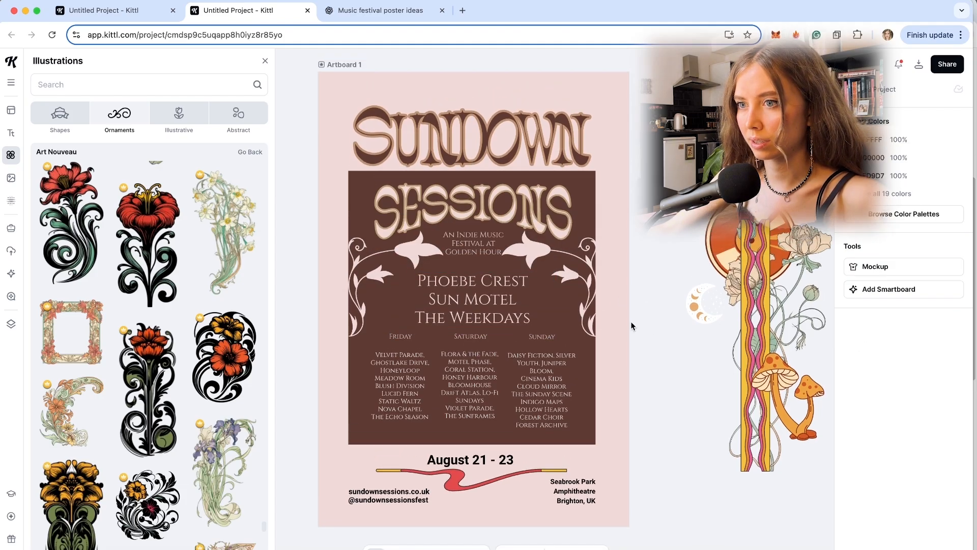
scroll(630, 321, down, 2)
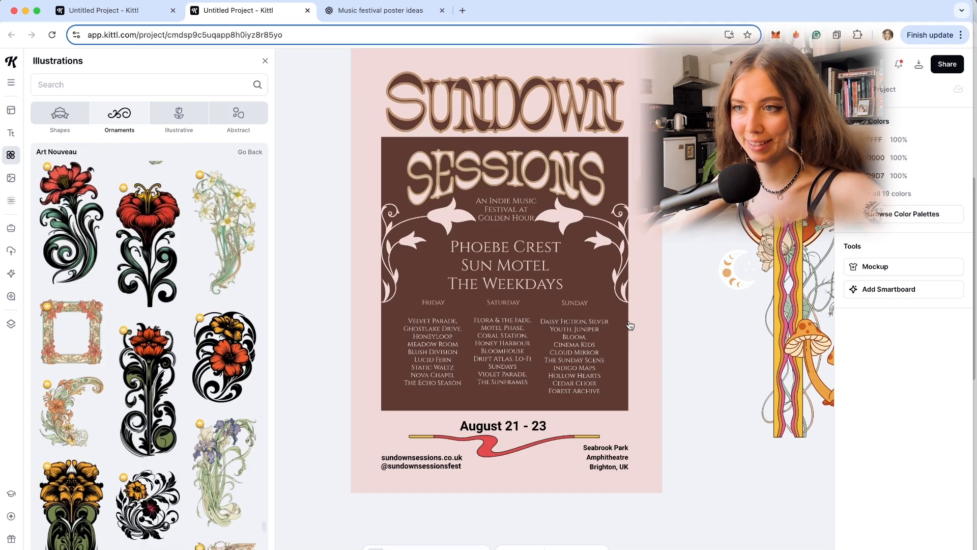
scroll(630, 326, up, 2)
scroll(629, 325, left, 2)
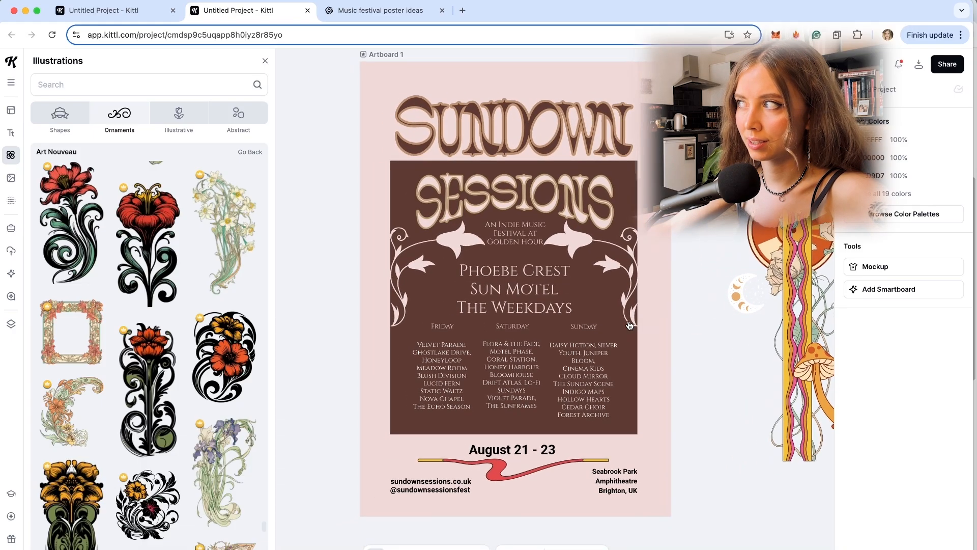
scroll(630, 325, right, 1)
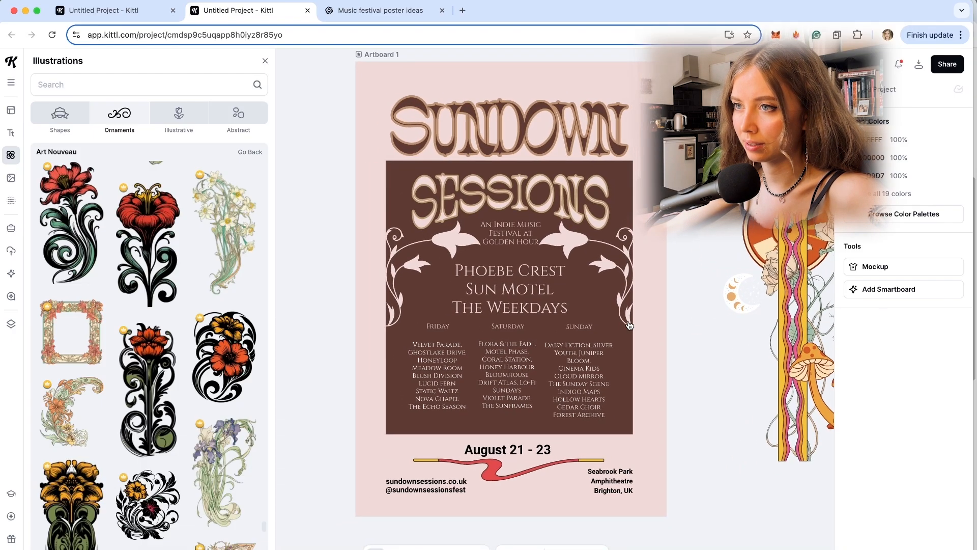
Step: Try the poster with the SUNDOWN and SESSIONS headline moved off the artboard, and undo the move
click(546, 197)
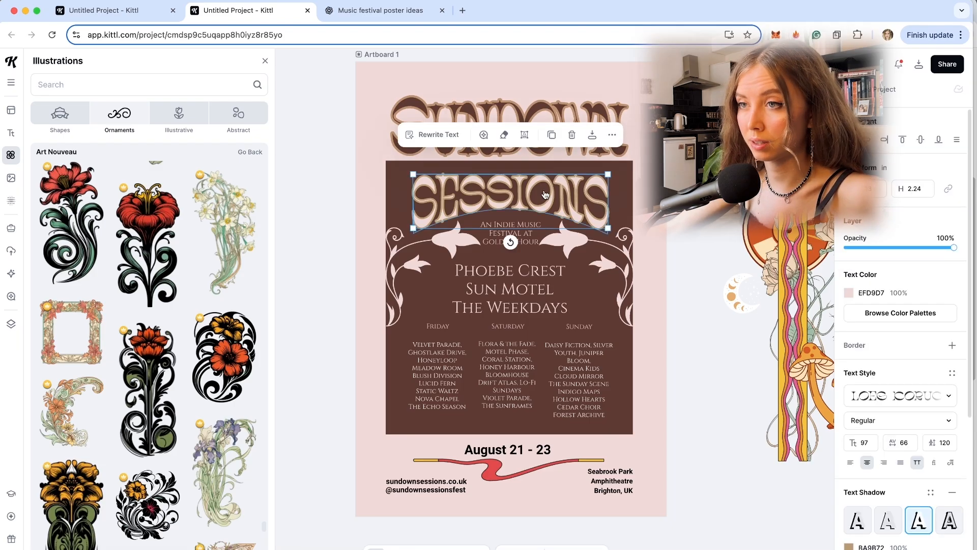
shift+click(549, 109)
drag(550, 109, 887, 431)
scroll(662, 397, right, 5)
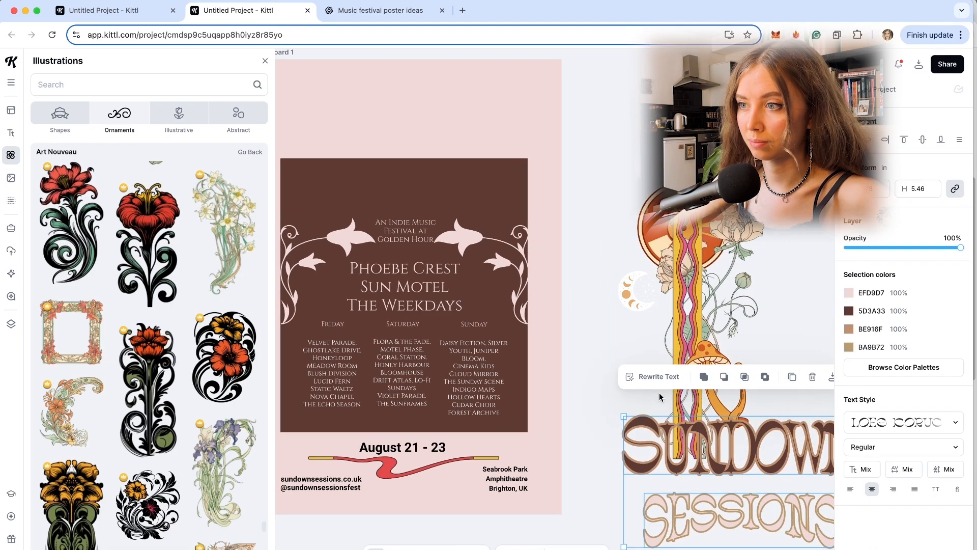
scroll(659, 397, right, 1)
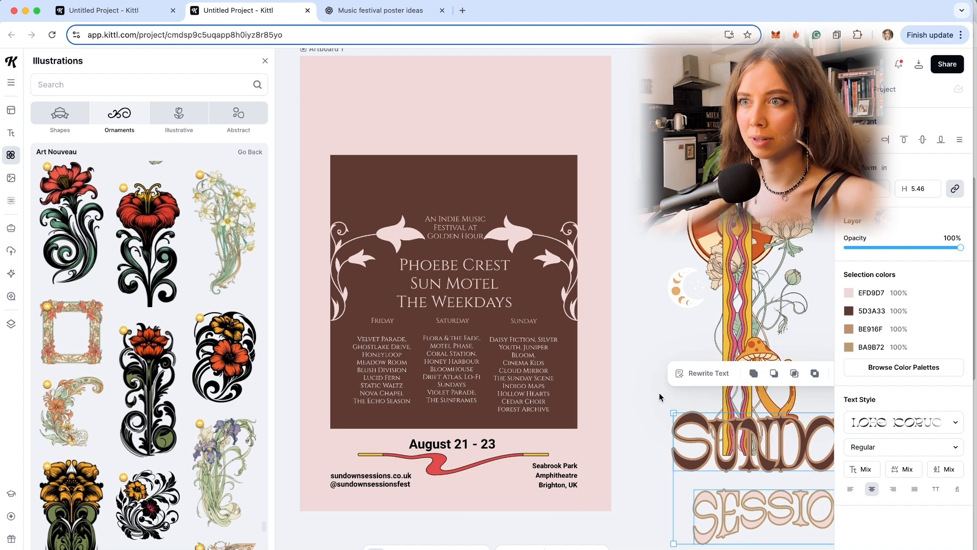
key(super+z)
scroll(647, 399, left, 5)
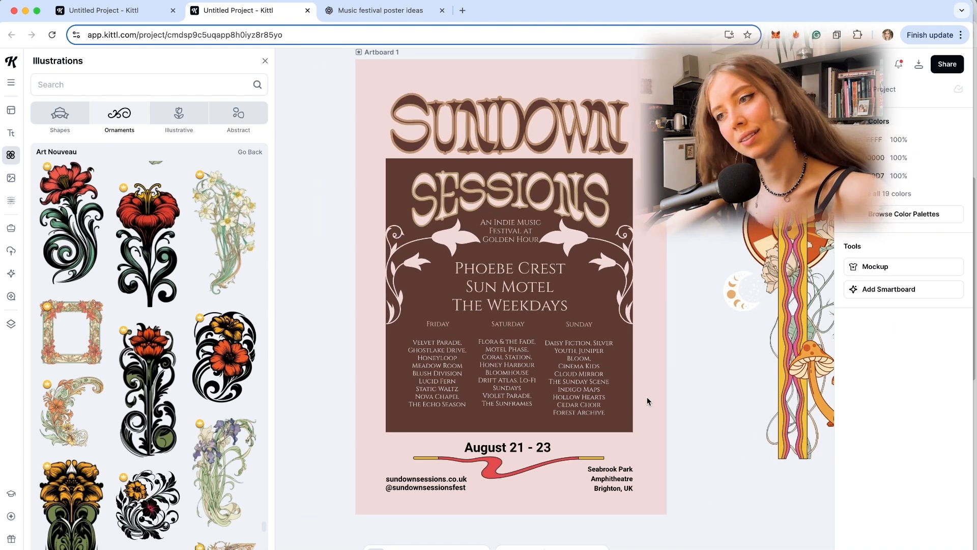
Step: Set the headliner names, day labels and three lineup columns in the Impossibilium BRK font
click(500, 290)
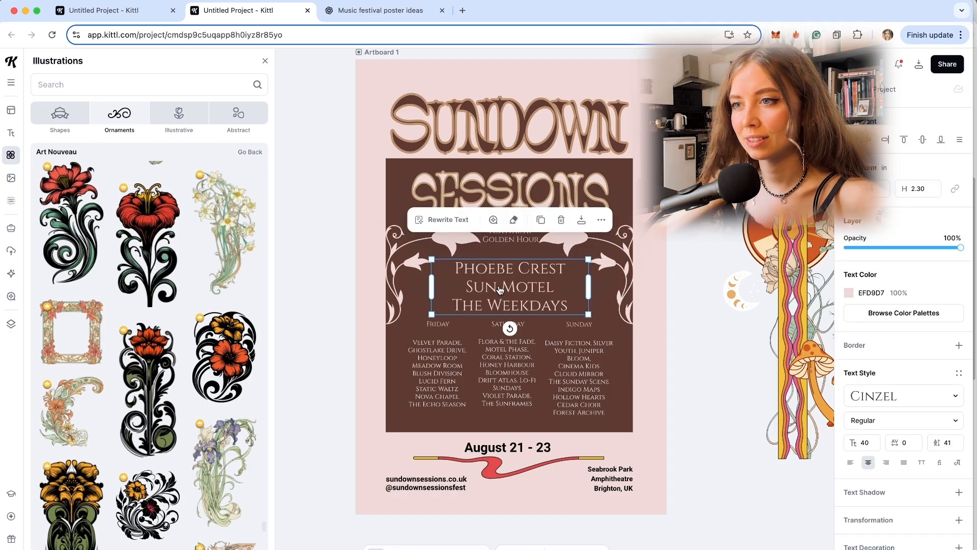
click(698, 310)
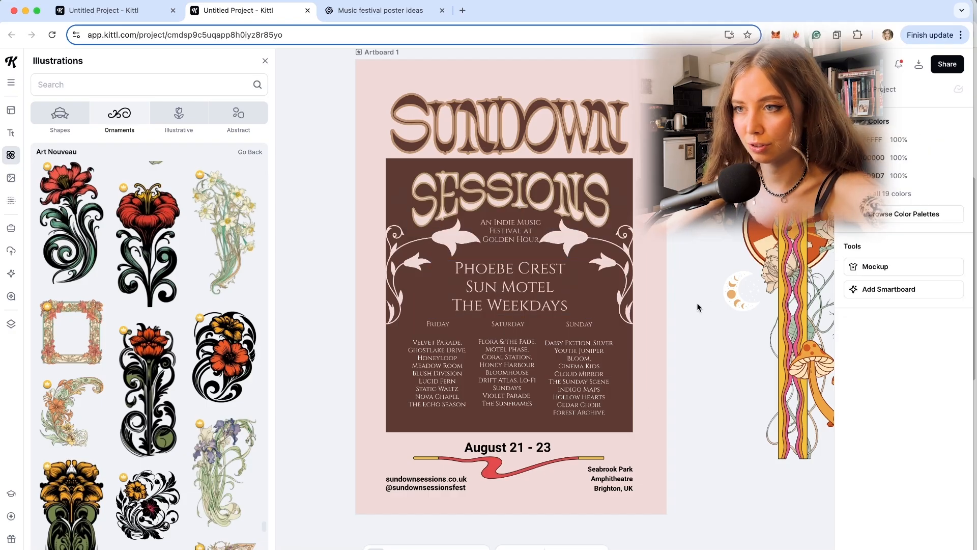
key(super+plus)
key(super+minus)
scroll(613, 313, up, 3)
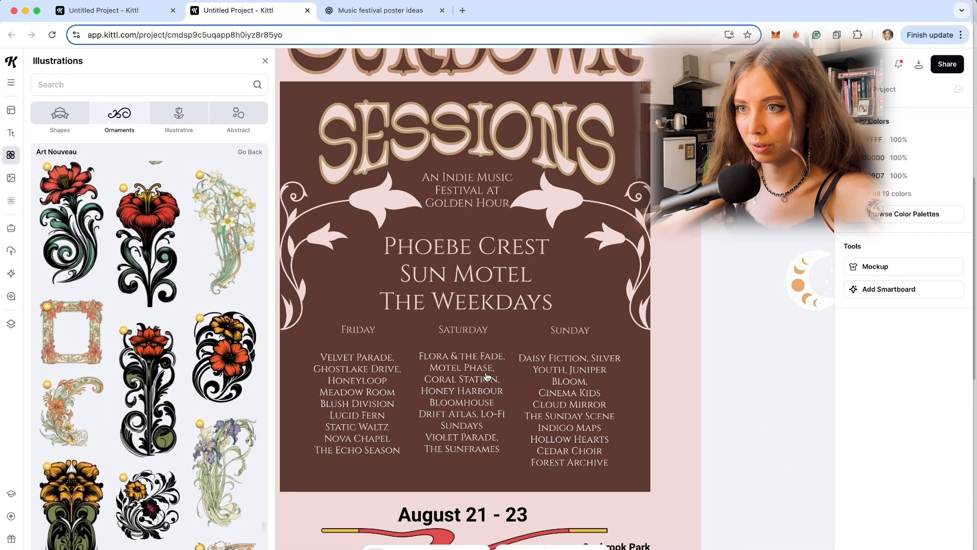
click(475, 297)
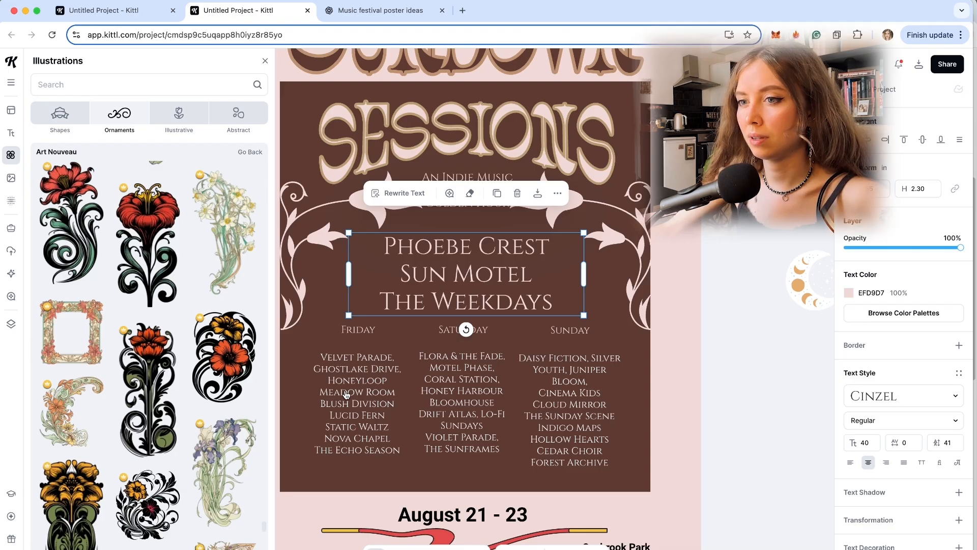
scroll(360, 385, down, 1)
scroll(361, 385, left, 1)
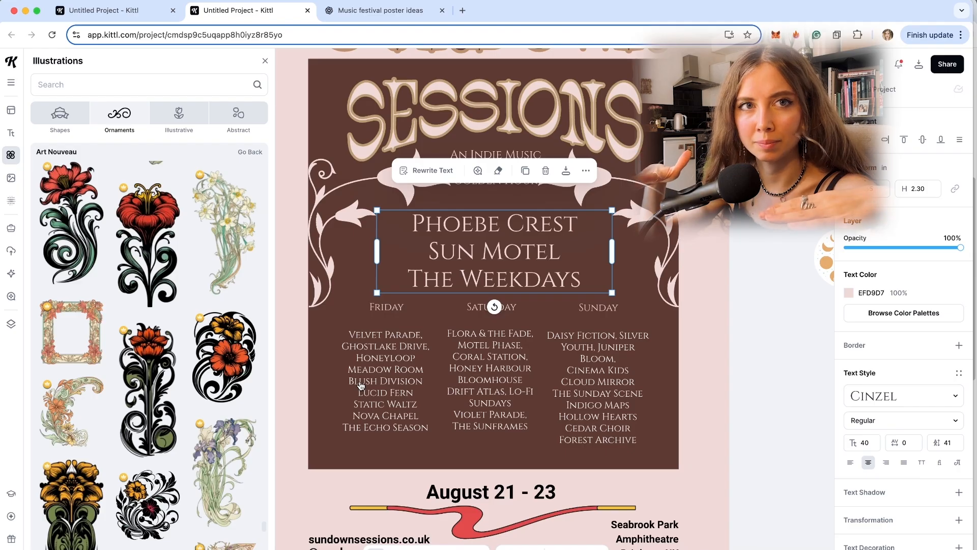
shift+click(391, 380)
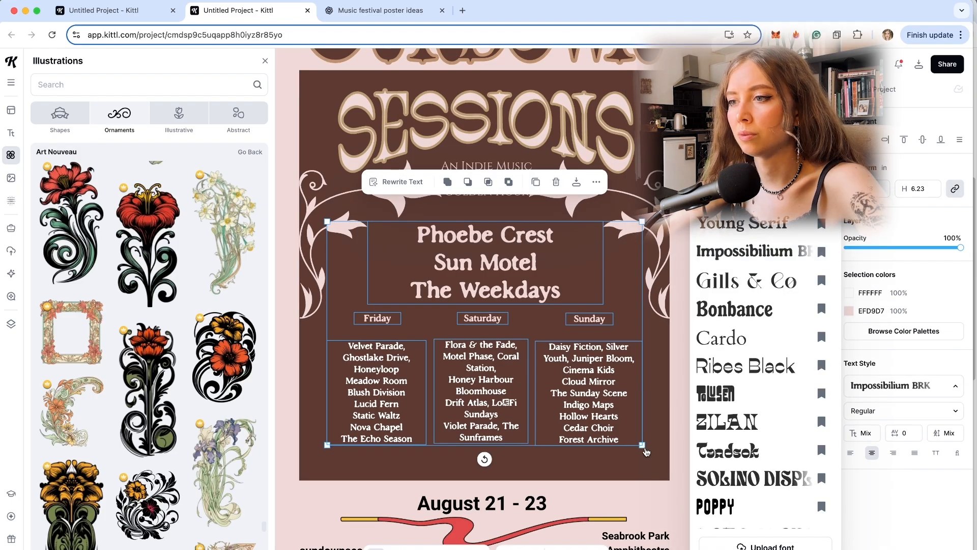
Step: Examine how the Cinzel subtitle compares with the restyled headliners and lineup columns across the whole poster
click(474, 165)
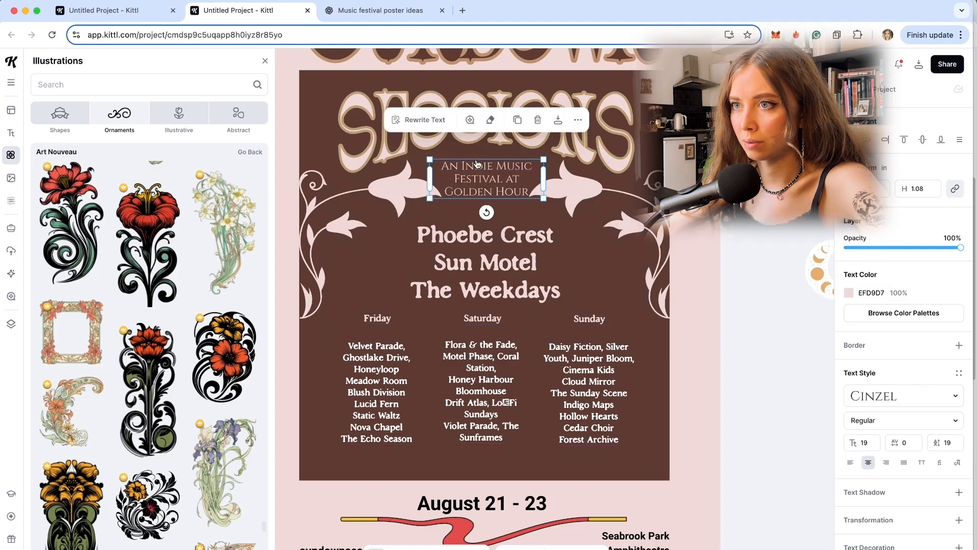
click(768, 276)
scroll(636, 473, down, 5)
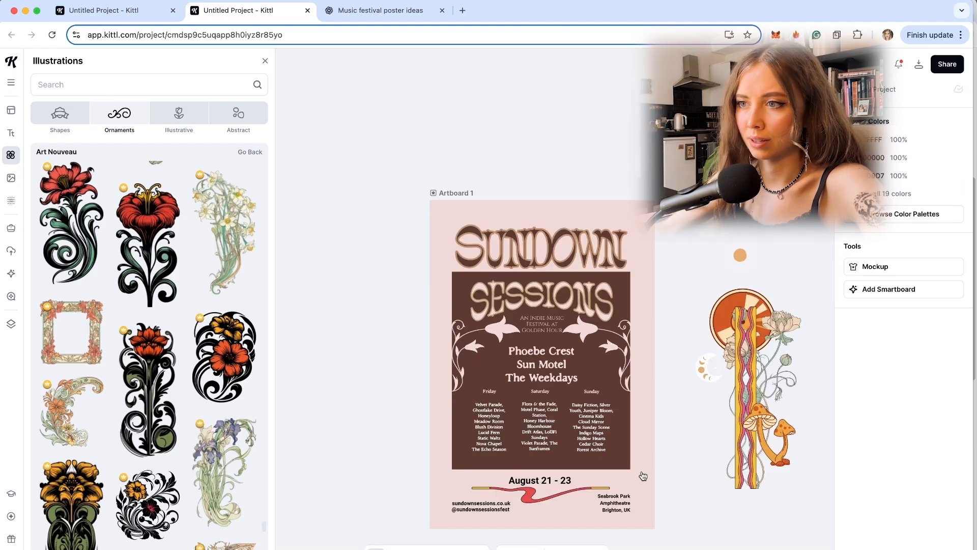
scroll(607, 442, up, 12)
scroll(565, 414, down, 7)
scroll(563, 413, down, 3)
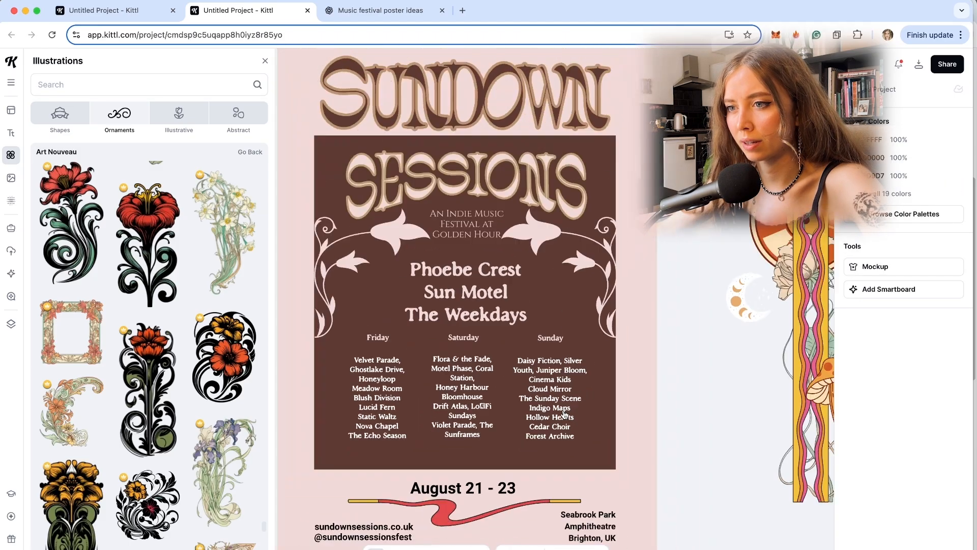
scroll(564, 414, up, 8)
scroll(563, 413, down, 3)
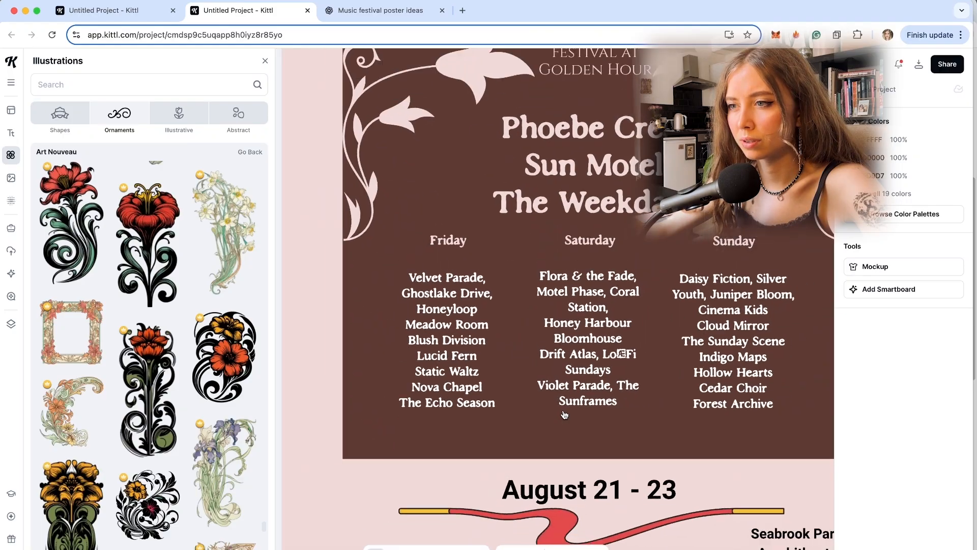
Step: Change the subtitle, festival date and footer details to the Impossibilium BRK font
click(564, 413)
click(477, 213)
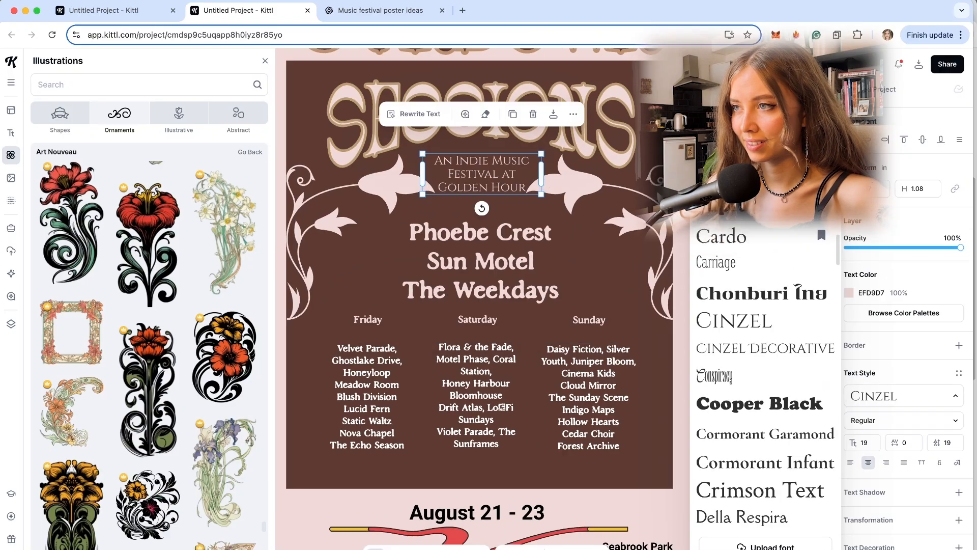
scroll(817, 391, up, 10)
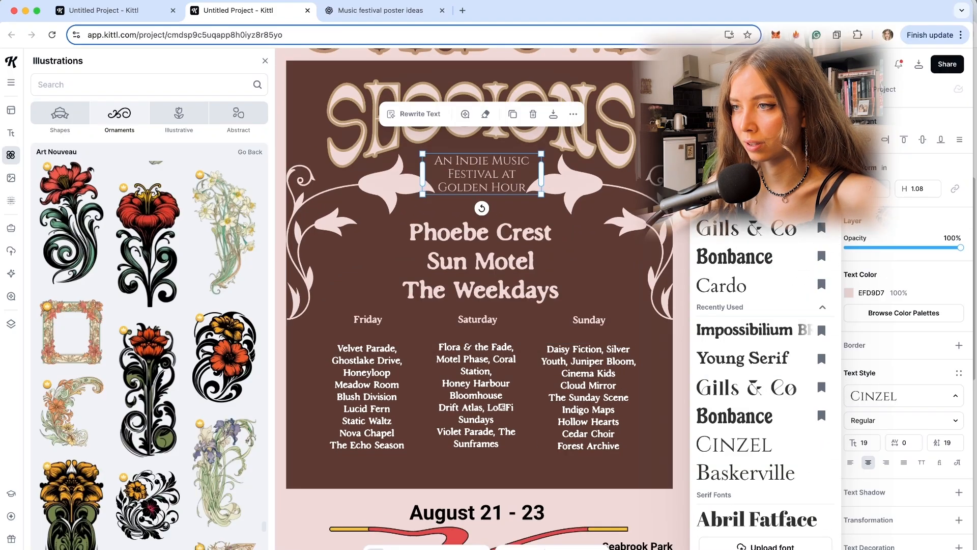
click(743, 330)
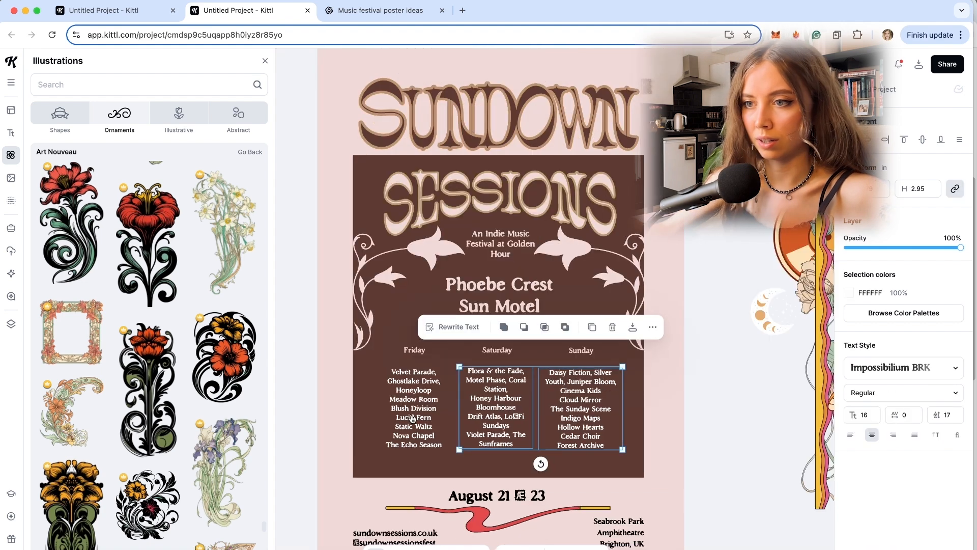
Step: Recolor the three lineup columns from white to the pale pink EFD9D7
shift+click(413, 418)
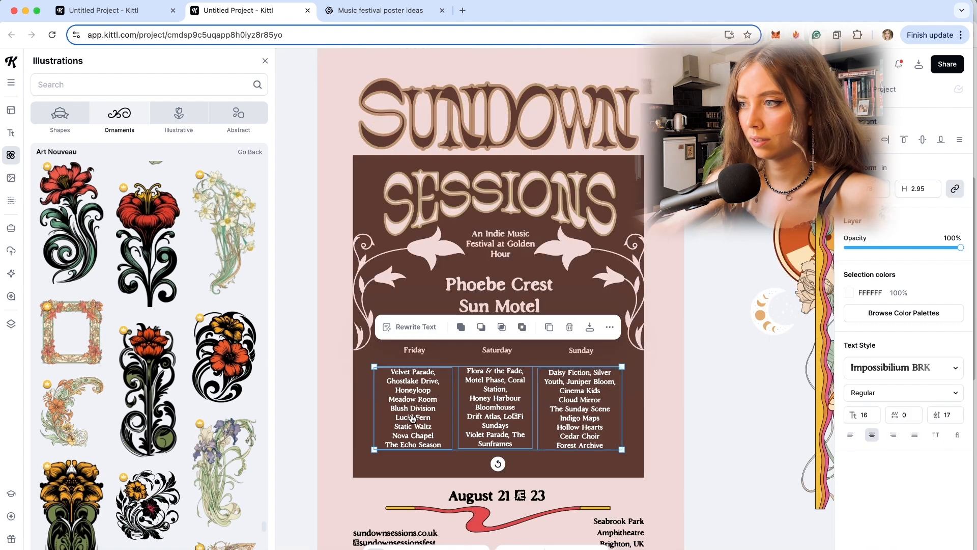
click(872, 293)
click(849, 294)
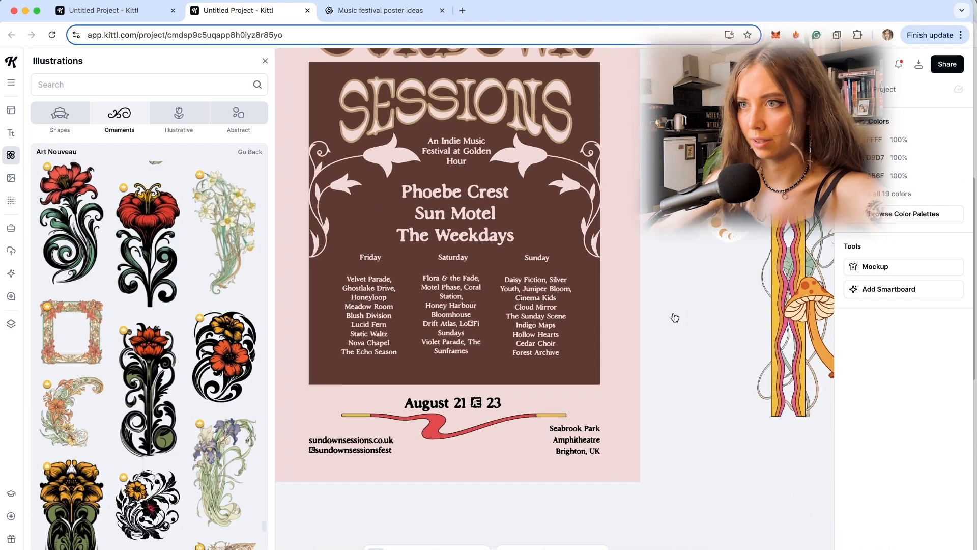
Step: Examine the restyled poster from headline to footer, and check each line of the headliner block
scroll(671, 316, up, 2)
scroll(671, 316, up, 2)
scroll(672, 315, left, 1)
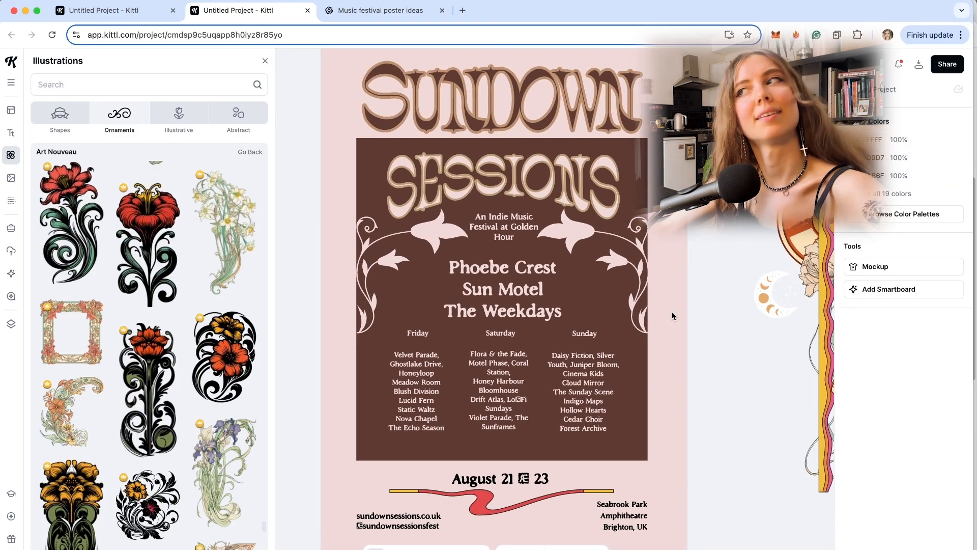
scroll(672, 313, up, 2)
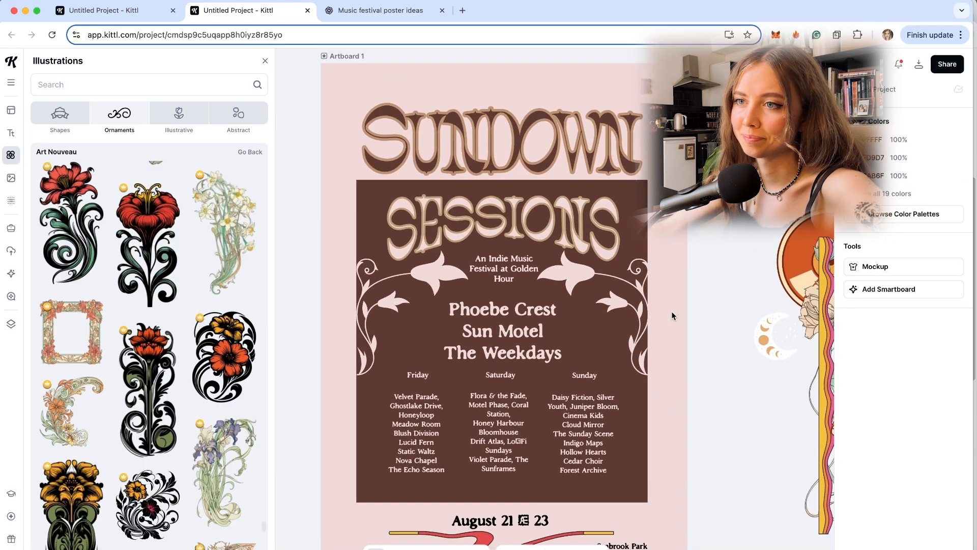
scroll(513, 268, up, 3)
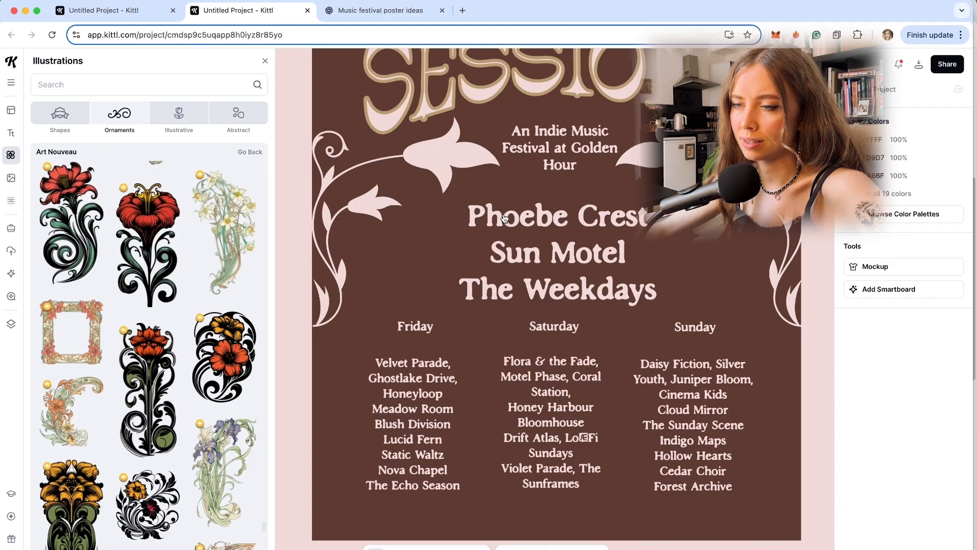
click(528, 226)
double_click(525, 222)
drag(467, 217, 645, 215)
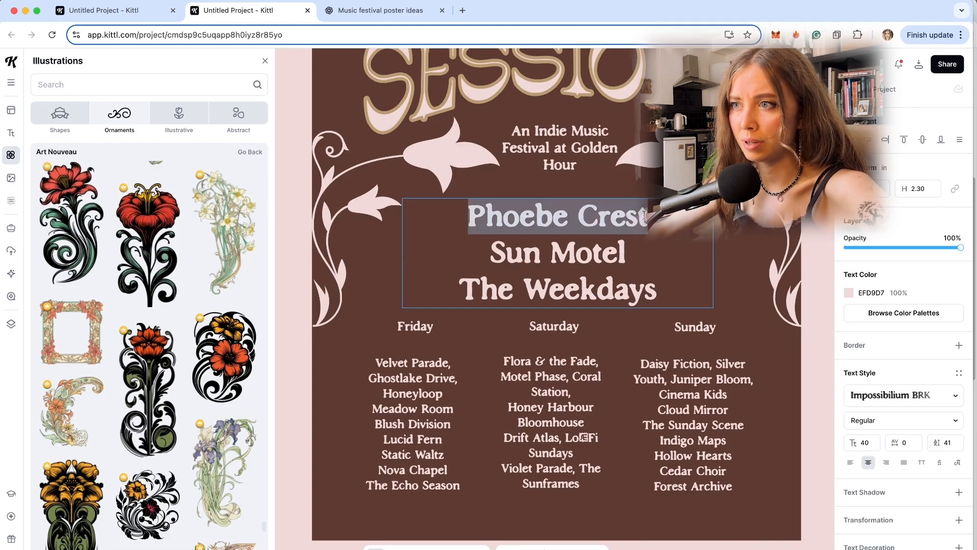
click(628, 253)
scroll(487, 362, right, 4)
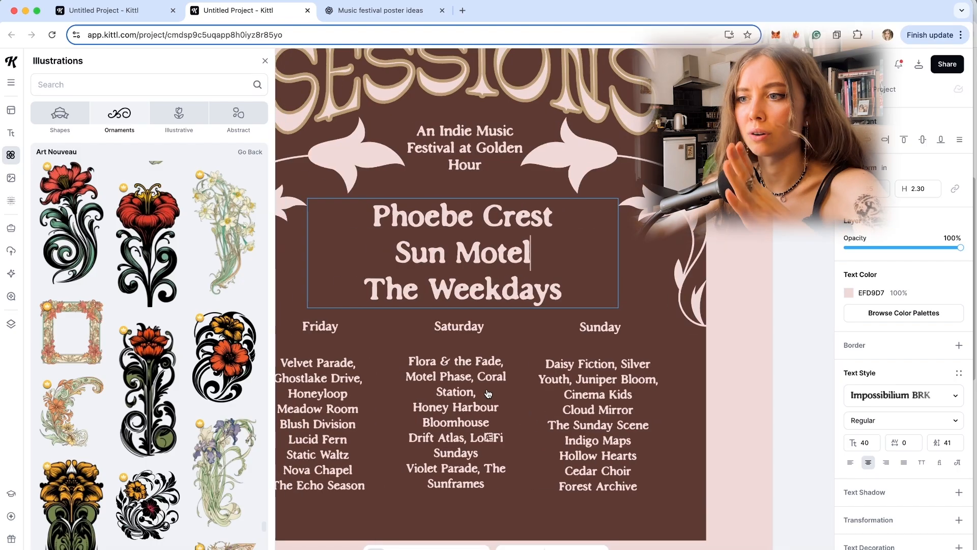
click(801, 339)
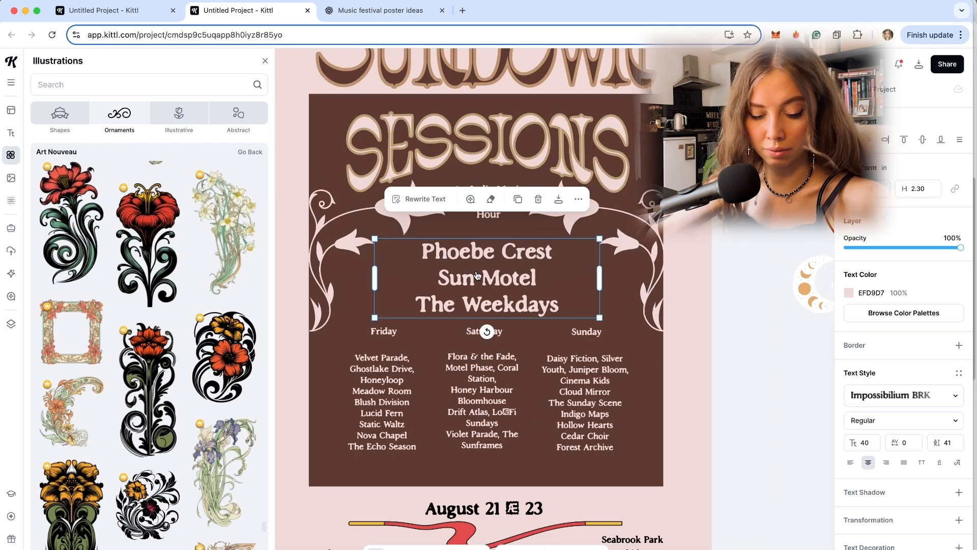
Step: Duplicate the headliner block and split it into three separate names, one between each day label and its lineup column
drag(477, 274, 598, 469)
double_click(456, 271)
drag(456, 270, 580, 313)
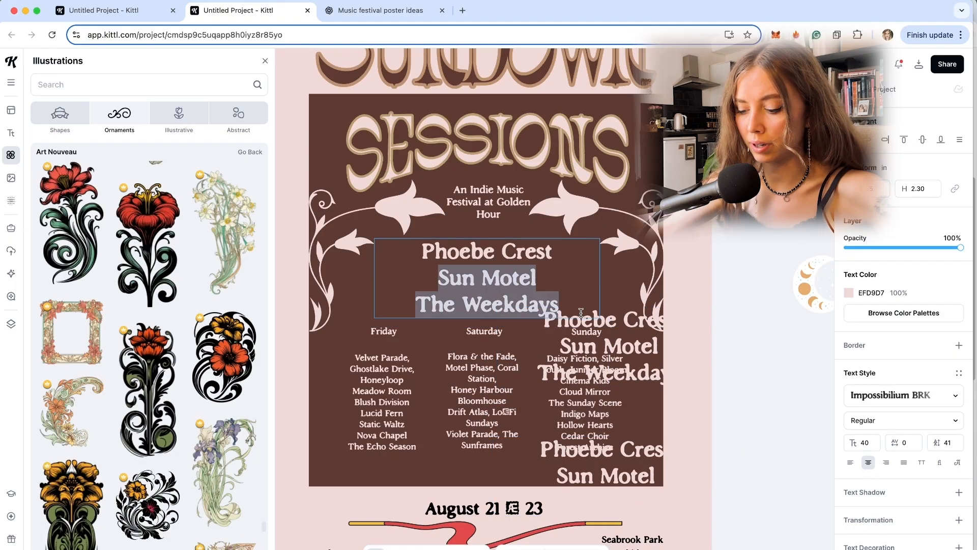
key(BackSpace)
key(BackSpace)
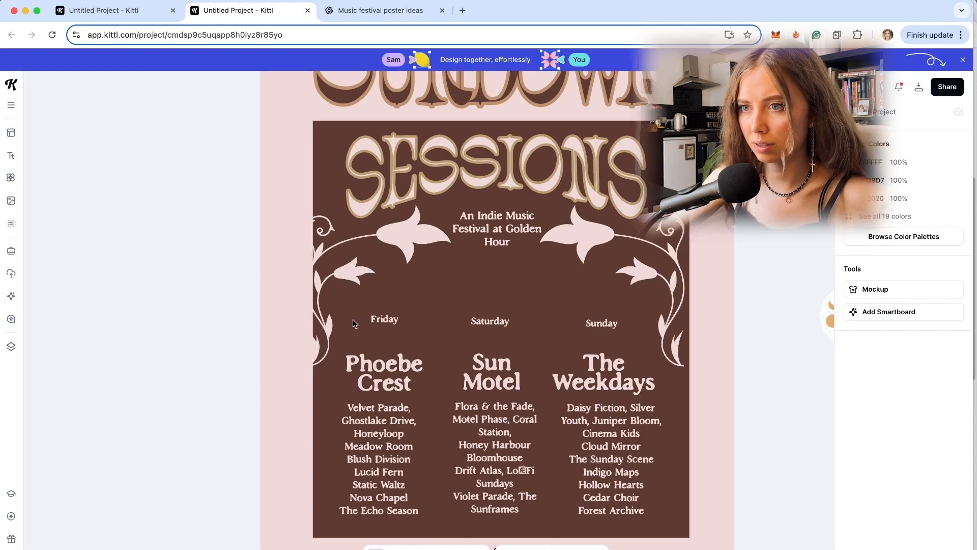
Step: Move the Friday, Saturday and Sunday labels down closer to their headliner names
click(355, 324)
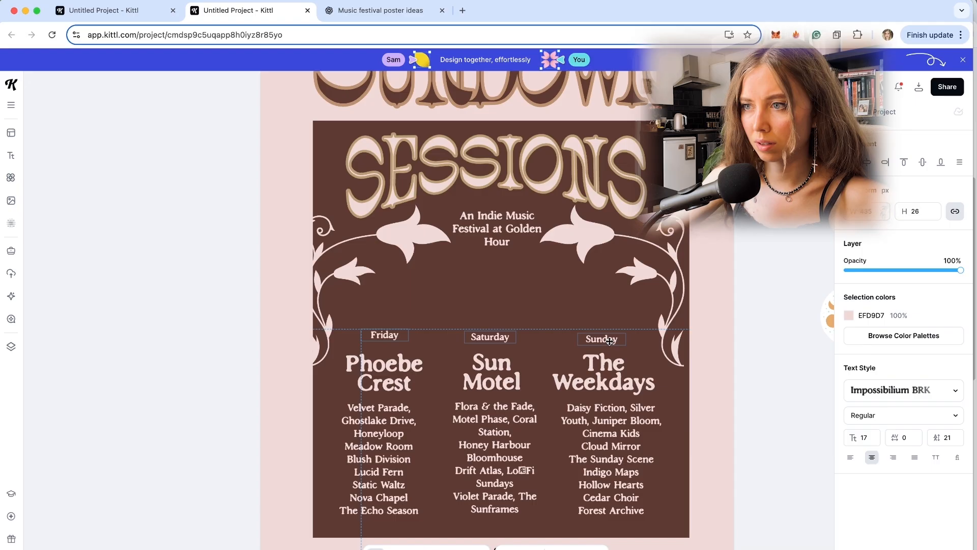
click(799, 346)
scroll(695, 355, down, 2)
Step: Lower the three lineup columns slightly to leave more space below the headliner names
right_click(454, 390)
click(585, 415)
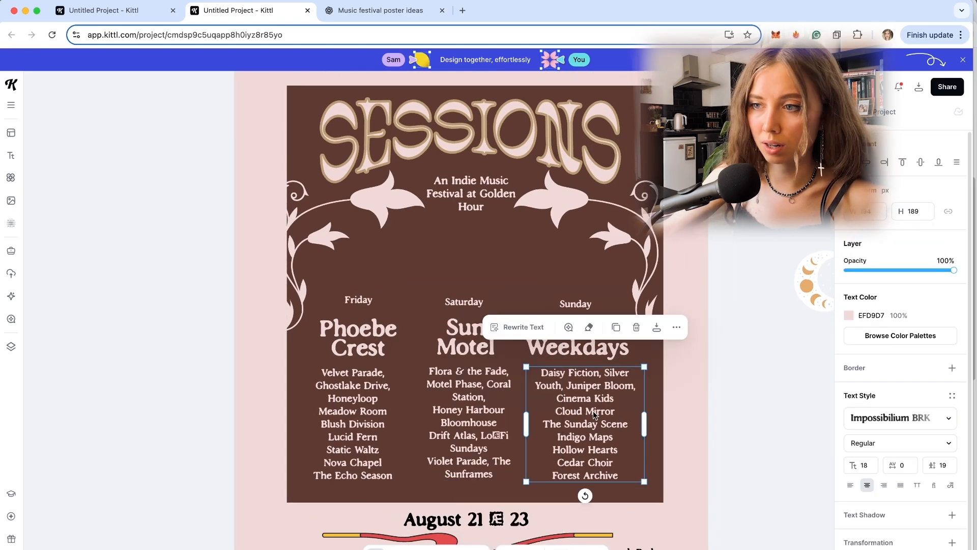
shift+click(460, 404)
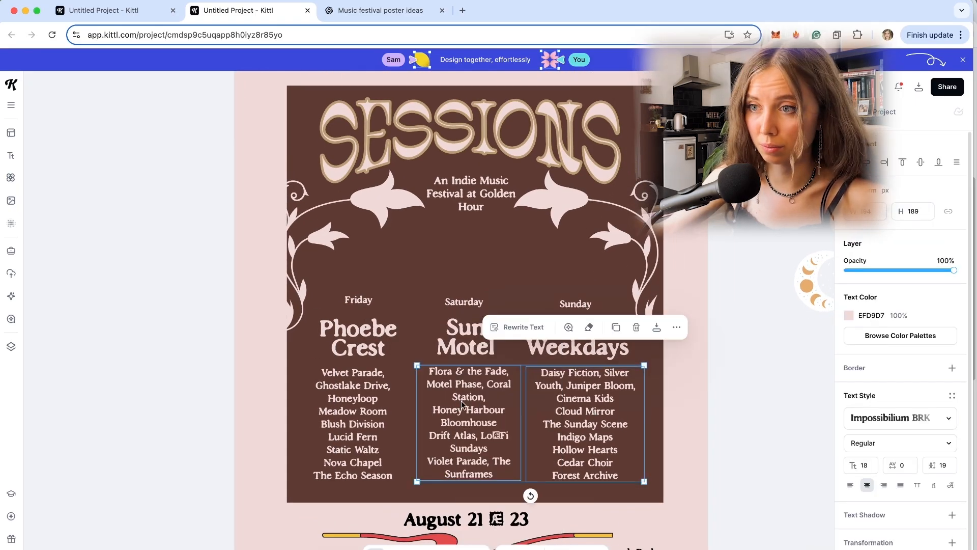
shift+click(348, 405)
drag(348, 402, 347, 405)
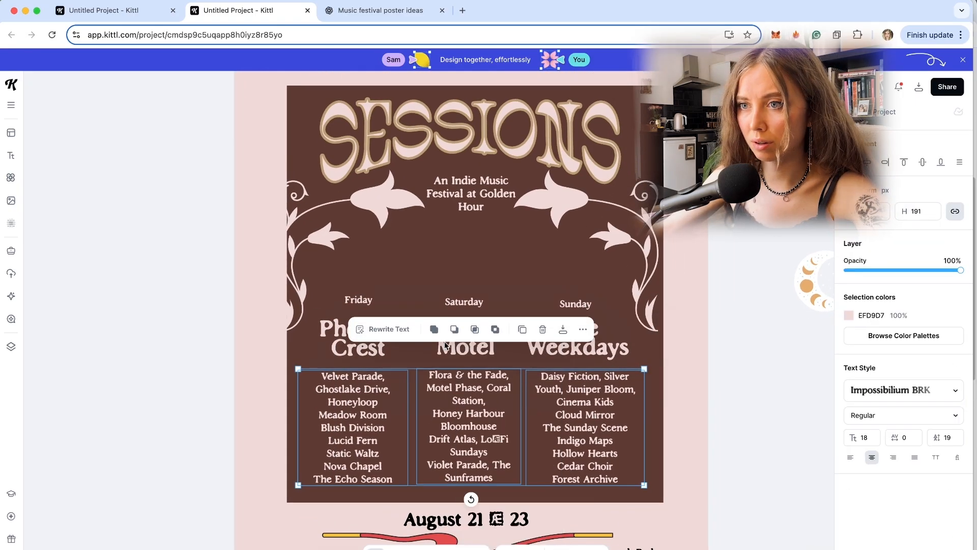
key(Up)
key(Up)
click(206, 312)
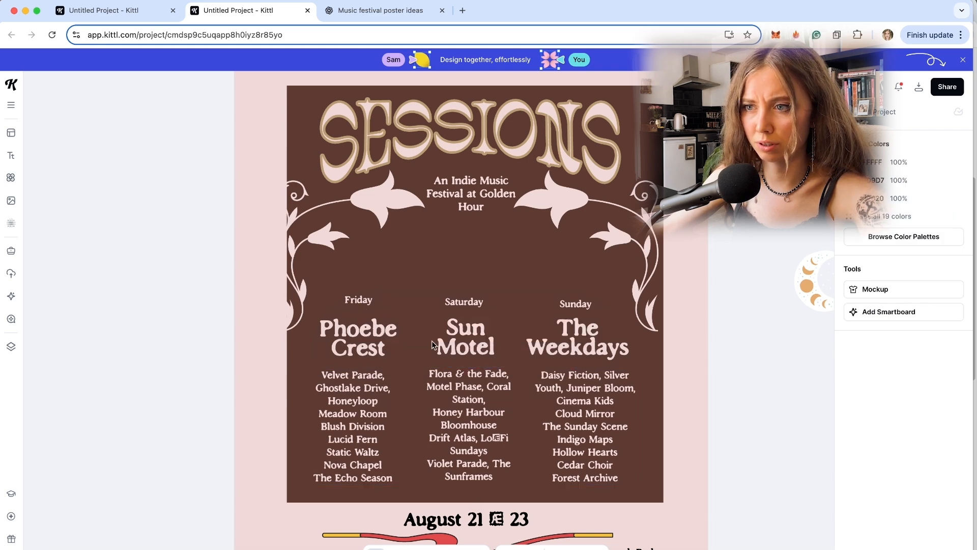
Step: Align the Friday lineup column under its headliner and place a small pale pink ribbon banner at the Friday label
drag(347, 454, 357, 453)
drag(409, 255, 361, 296)
drag(360, 302, 394, 301)
key(super+z)
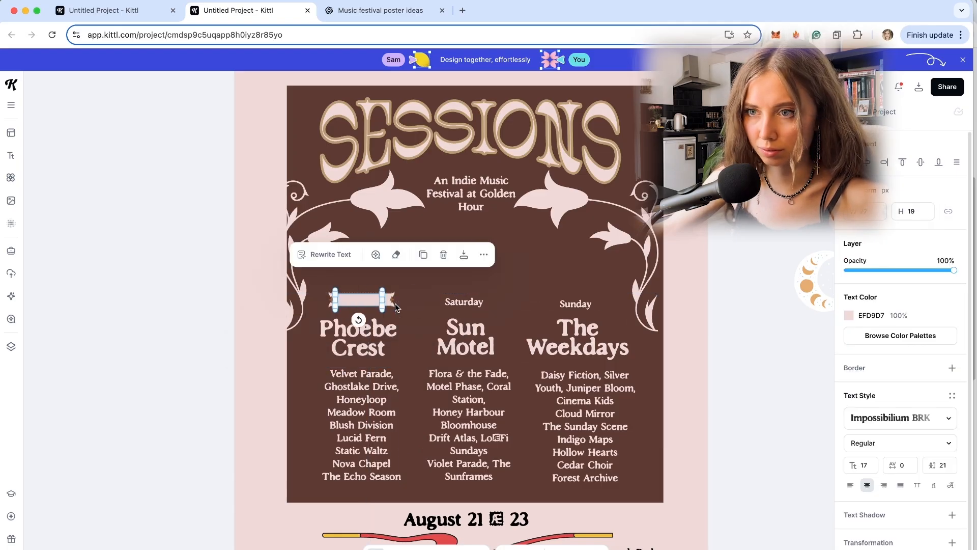
Step: Recolor the Friday label to the panel's brown 5D3A33, and give Saturday and Sunday matching banners with brown text
key(i)
click(499, 255)
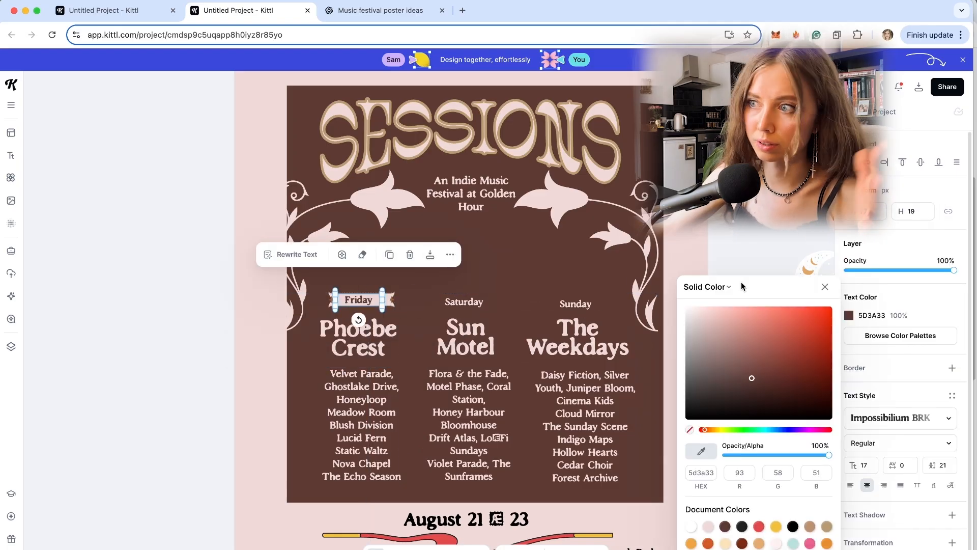
click(679, 242)
click(768, 262)
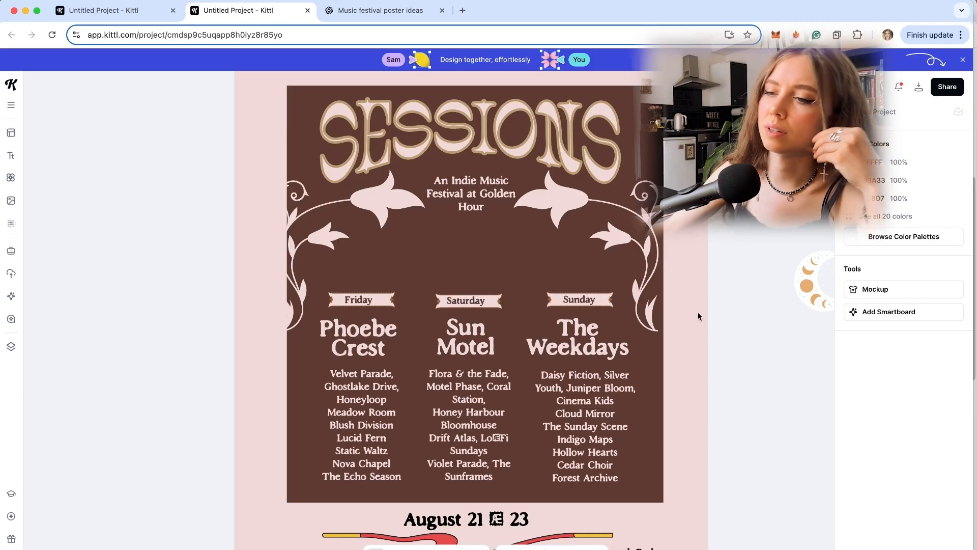
Step: Search the illustration library for "landscape" and look through the results
scroll(639, 333, down, 5)
scroll(501, 339, down, 2)
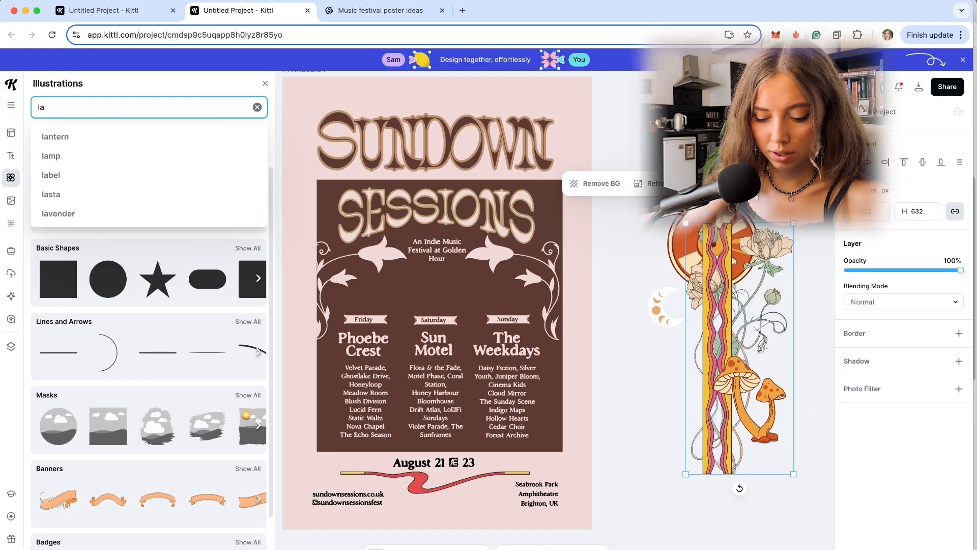
text(nd)
text(sc)
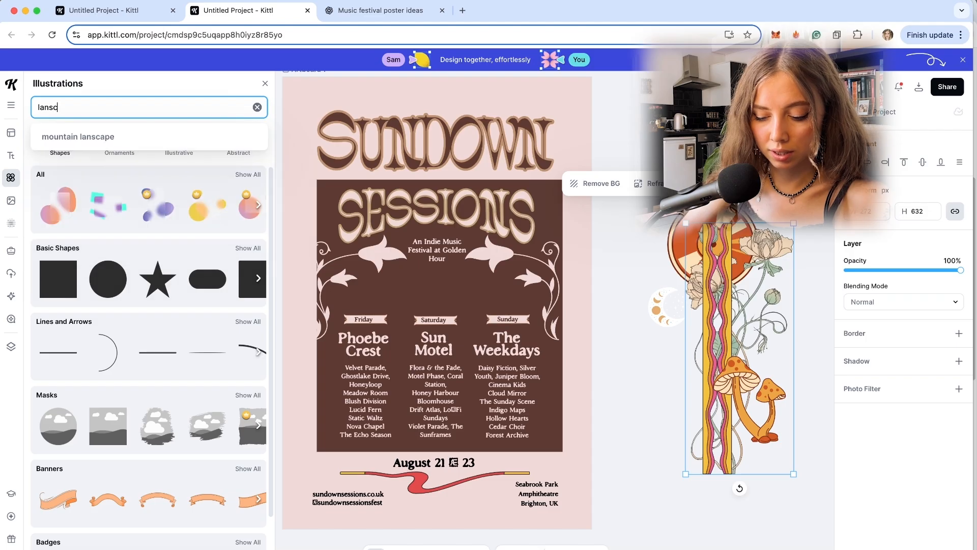
text(a)
text(pe)
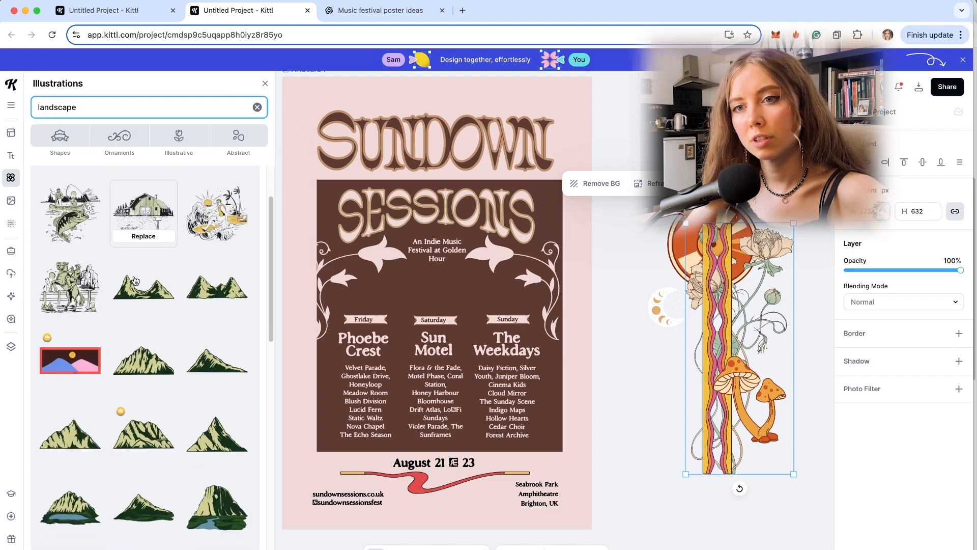
scroll(147, 224, down, 10)
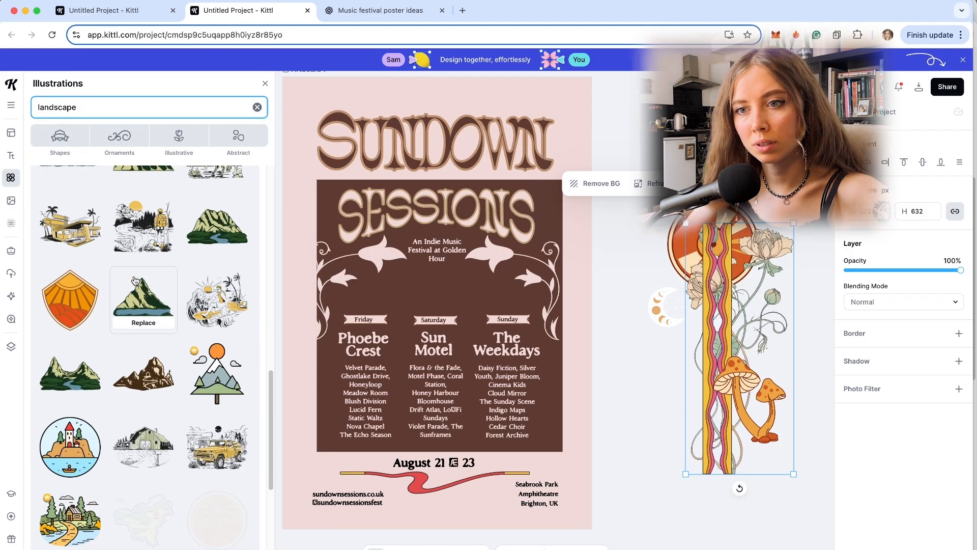
Step: Try out landscape illustrations and place a pale pink EFD9D7 mountain with a rayed sun in the brown panel, between the subtitle and the day banners
click(155, 365)
scroll(172, 429, down, 5)
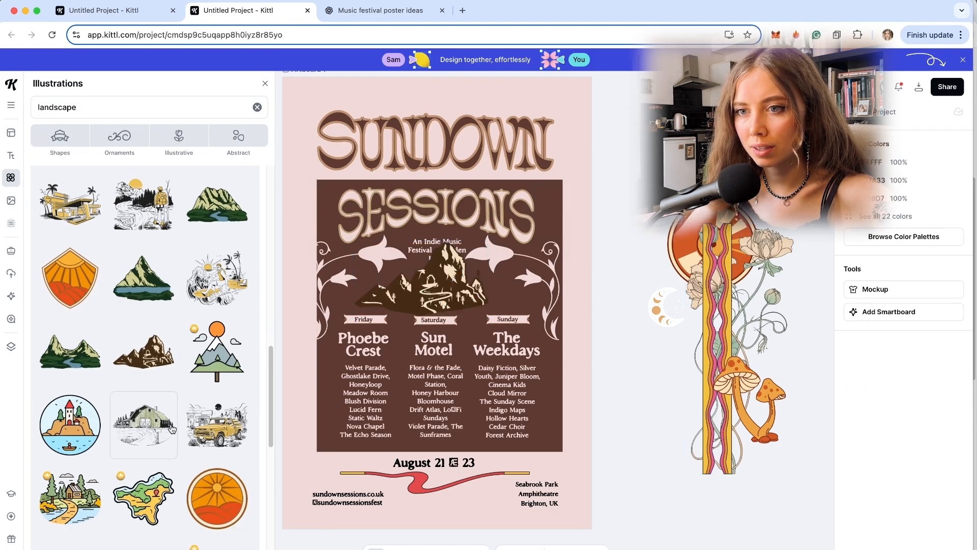
scroll(172, 429, down, 5)
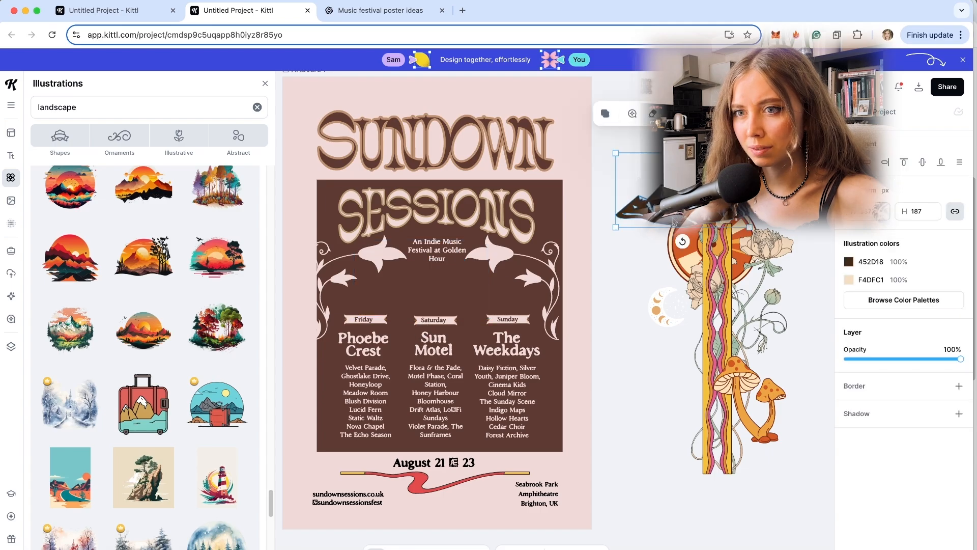
scroll(166, 407, down, 15)
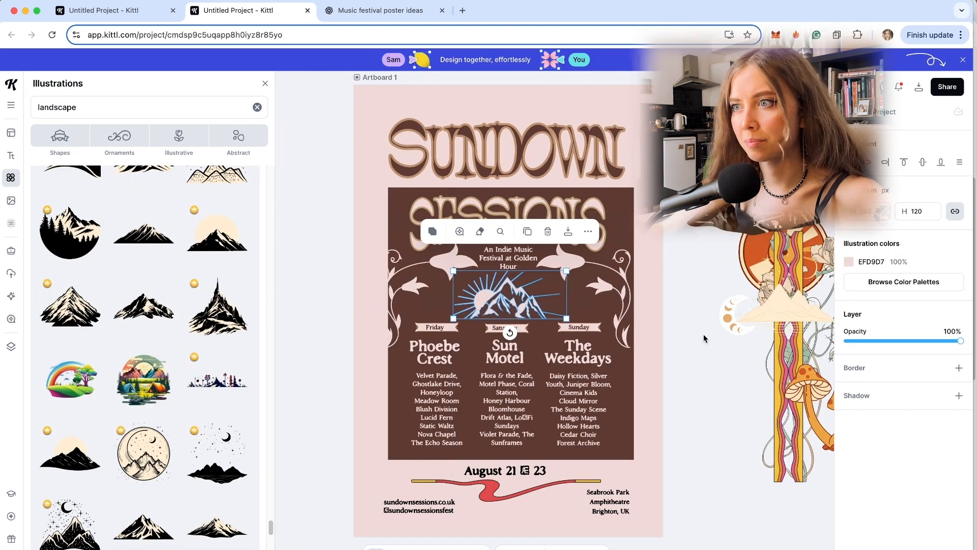
click(703, 333)
Step: Examine the mountain illustration up close and within the overall poster layout
scroll(677, 356, right, 4)
scroll(677, 357, down, 3)
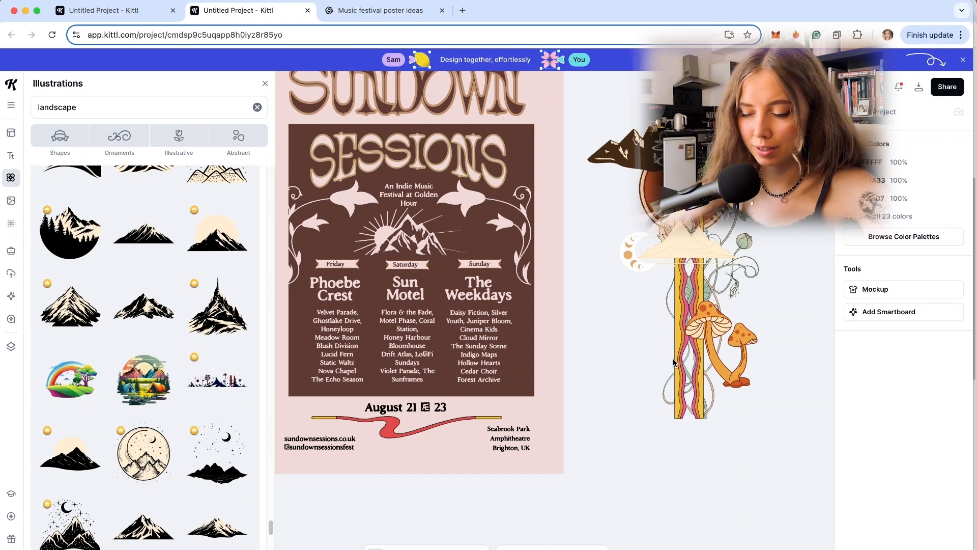
scroll(519, 324, up, 3)
scroll(519, 325, left, 2)
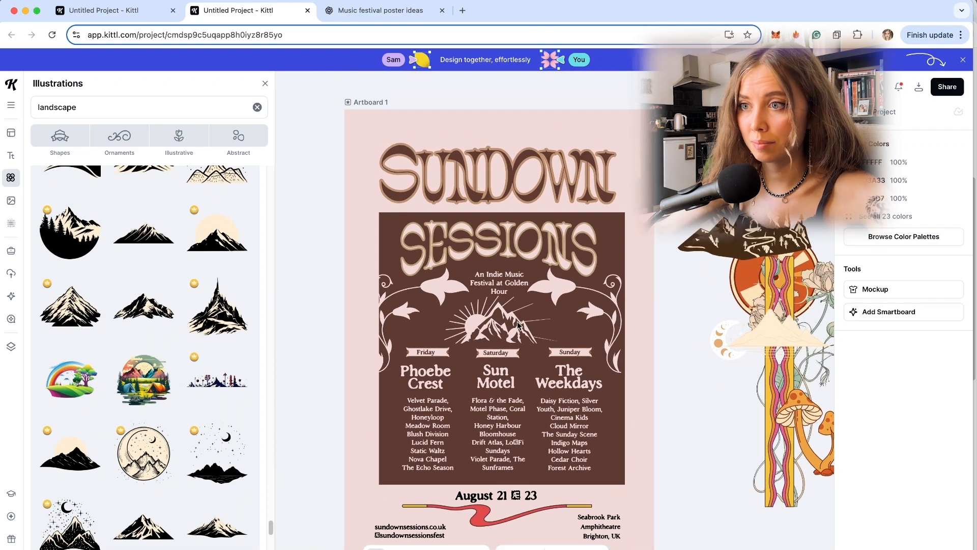
scroll(519, 325, up, 3)
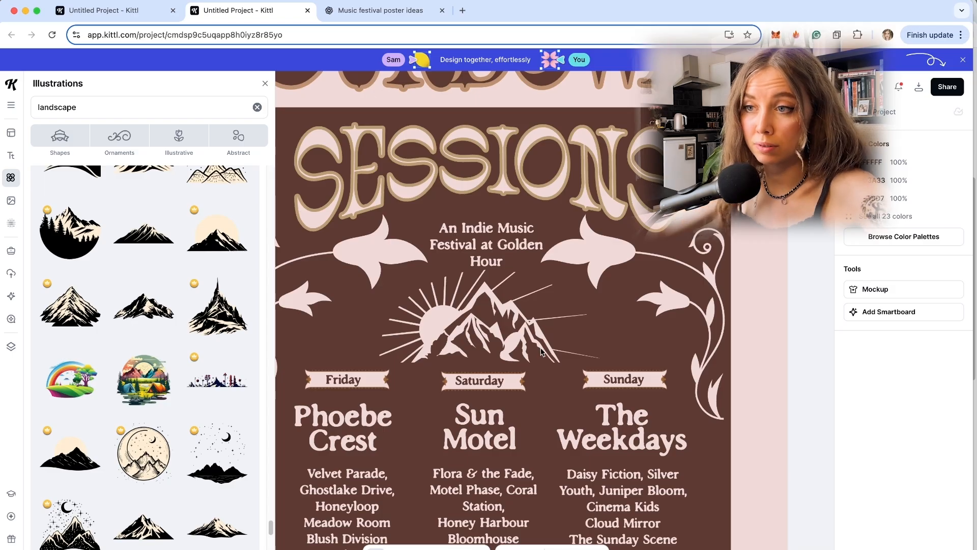
scroll(541, 351, down, 3)
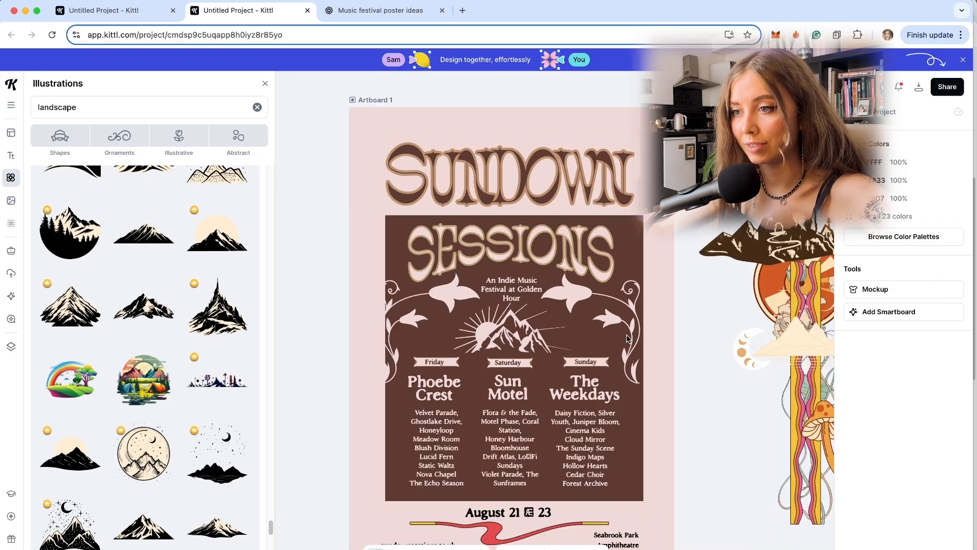
scroll(624, 335, down, 5)
scroll(623, 334, right, 2)
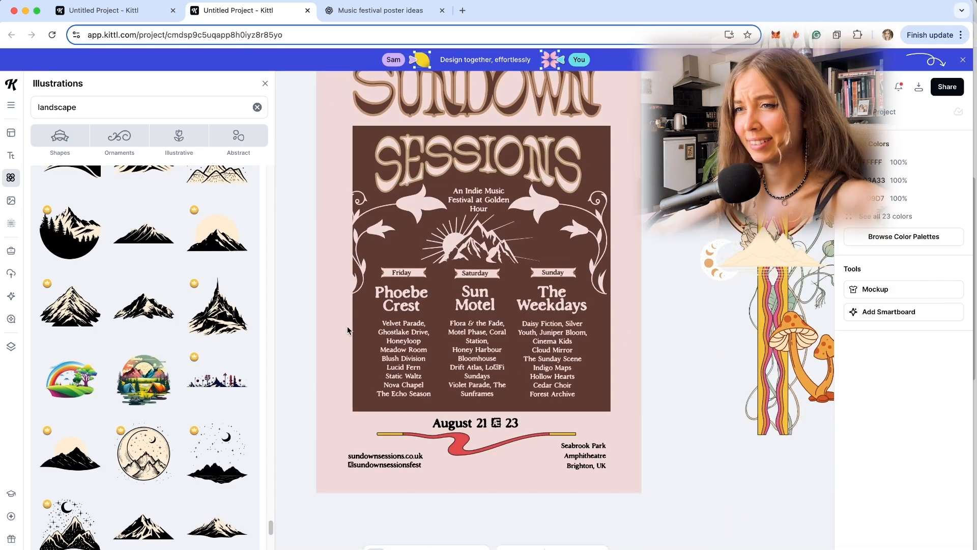
Step: Change the font of the three headliner names and the three lineup columns to a lighter, thinner serif
click(394, 300)
shift+click(483, 305)
shift+click(568, 304)
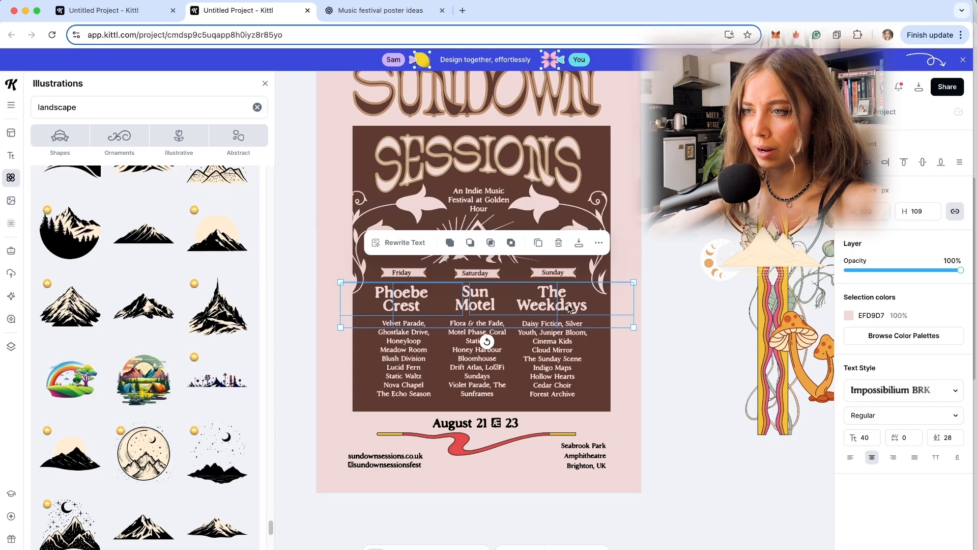
shift+click(419, 361)
shift+click(483, 371)
shift+click(553, 370)
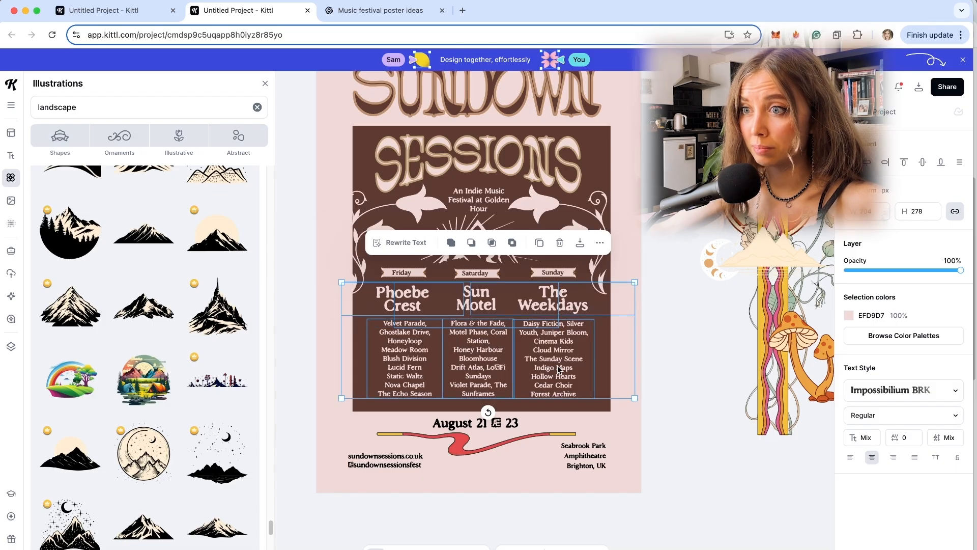
click(925, 395)
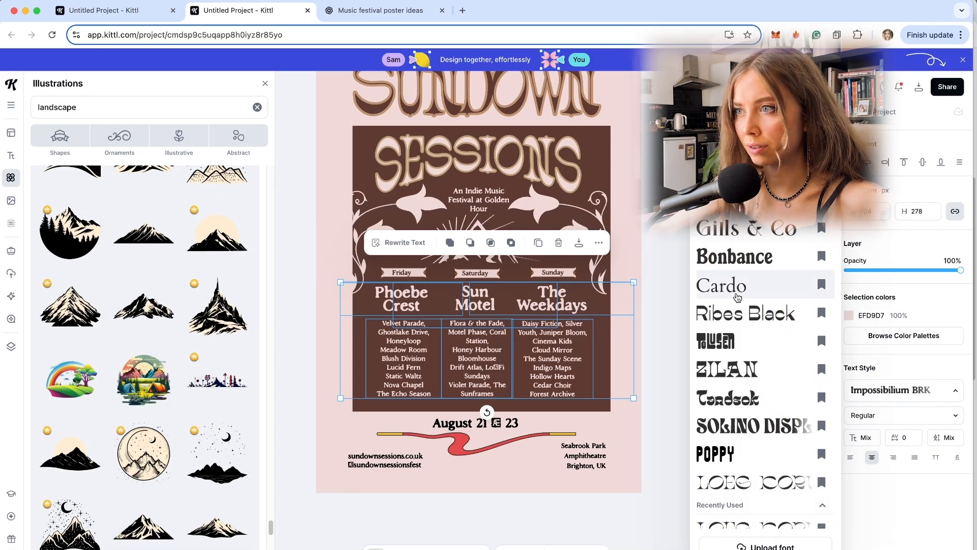
scroll(743, 330, down, 5)
click(625, 319)
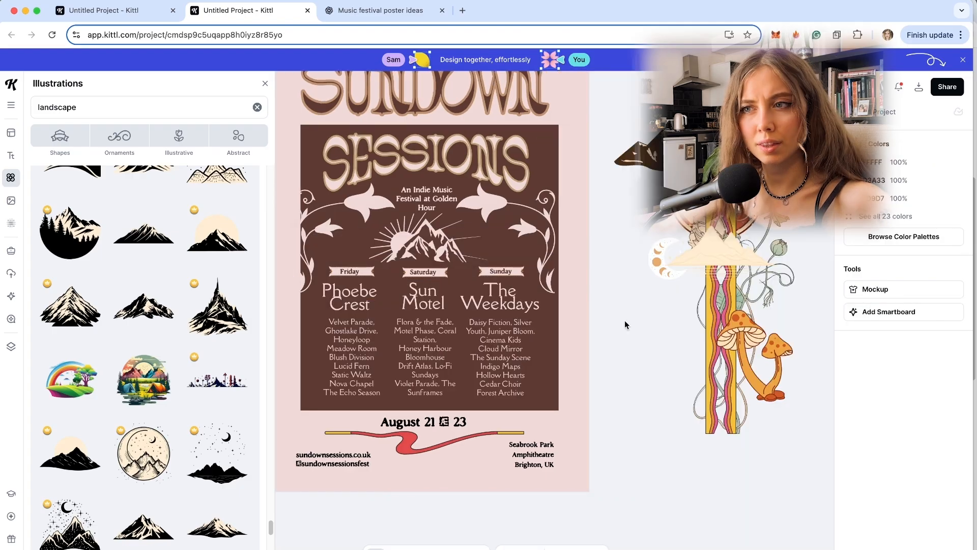
Step: Move the Friday, Saturday and Sunday labels with their banners beneath the lineup columns, and shift the headliners and lineup text up slightly
scroll(624, 320, up, 3)
scroll(516, 329, up, 3)
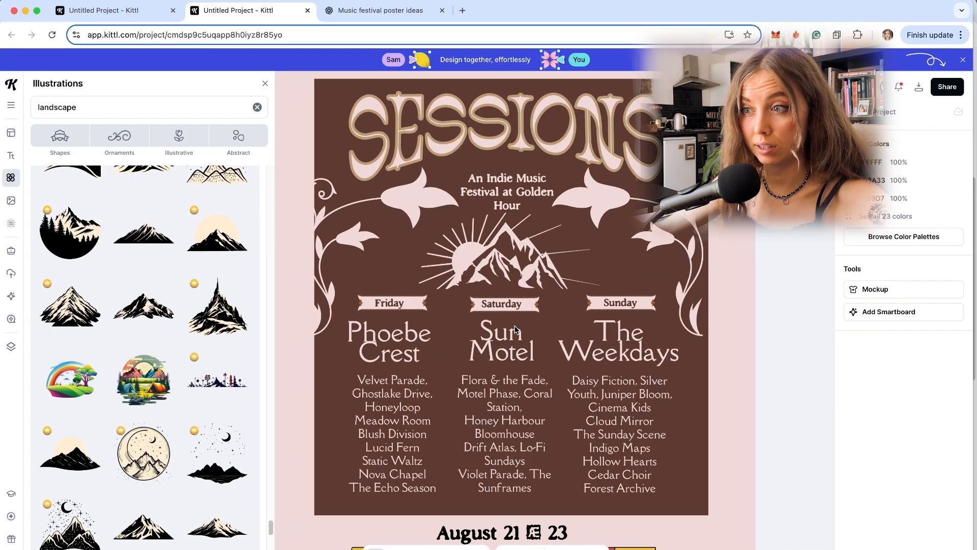
scroll(516, 328, left, 3)
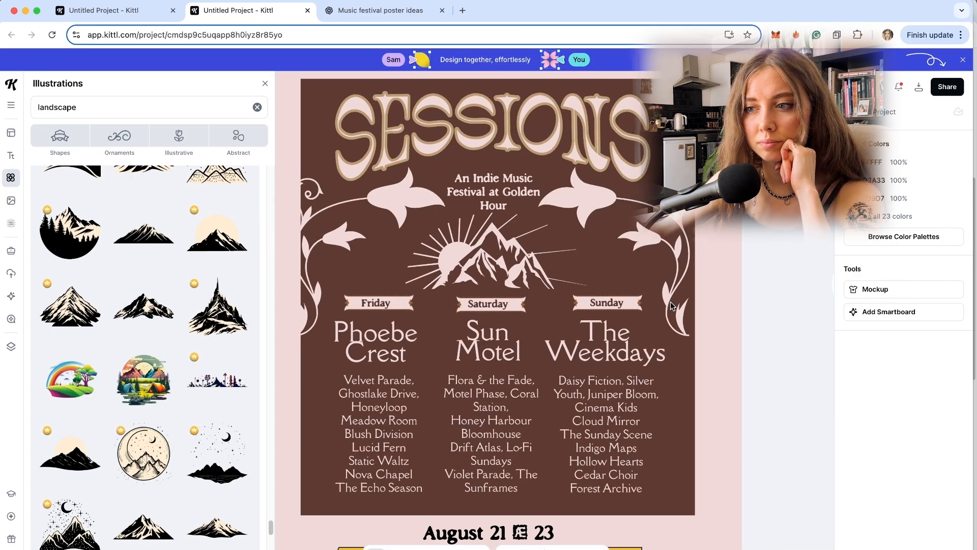
scroll(623, 356, right, 2)
scroll(623, 356, up, 3)
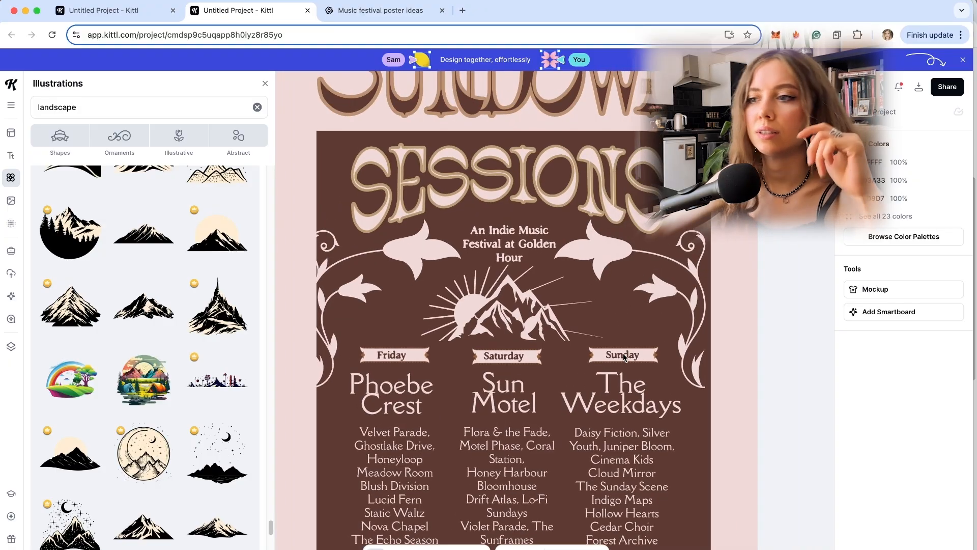
scroll(623, 356, down, 3)
scroll(623, 358, down, 1)
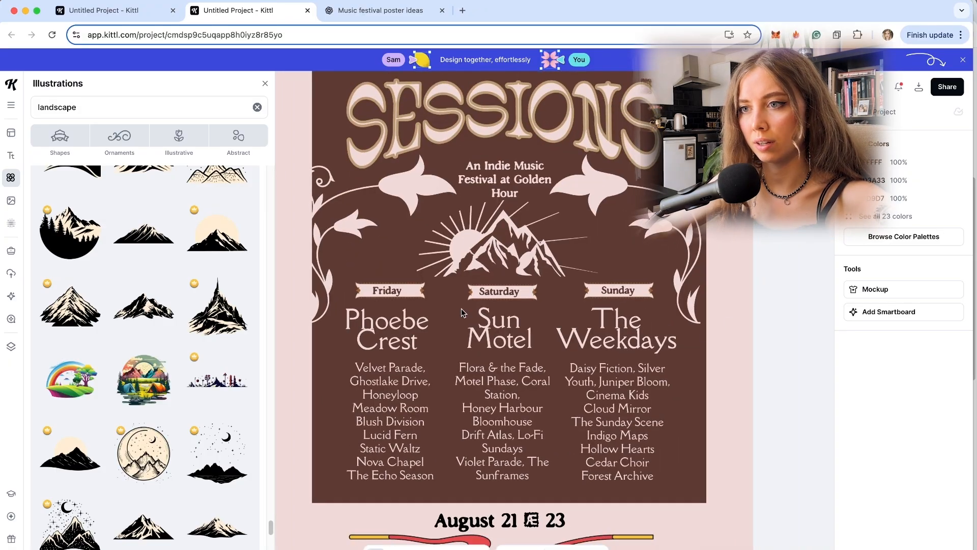
click(390, 295)
click(501, 293)
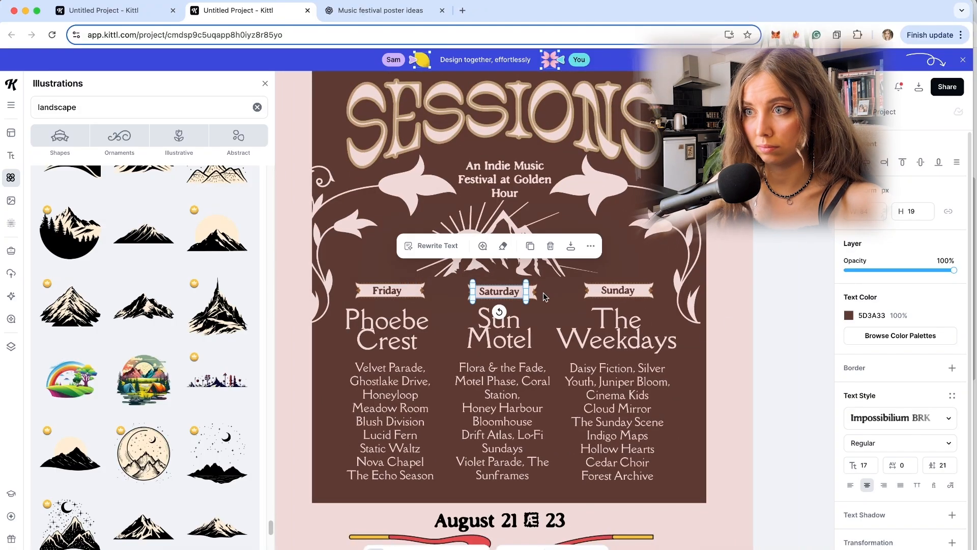
shift+click(385, 290)
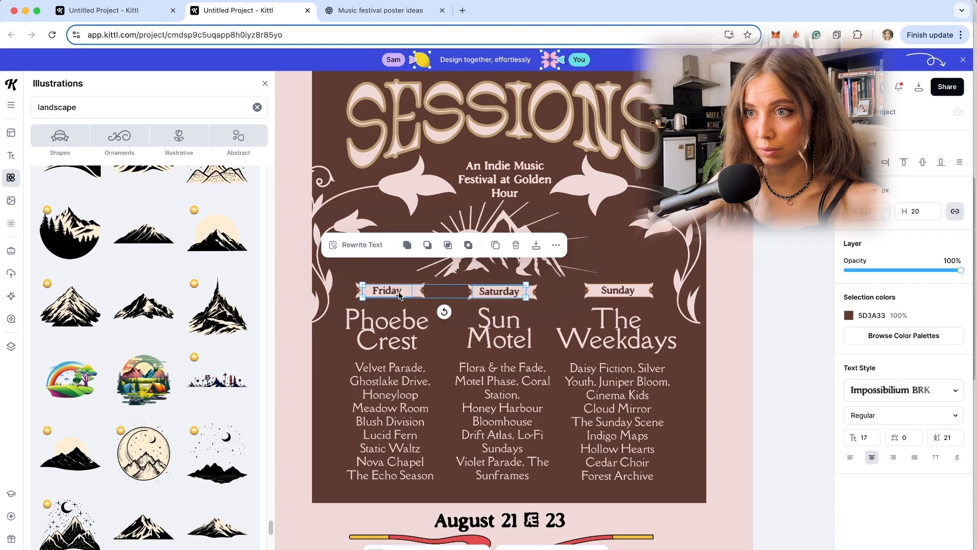
drag(359, 289, 428, 489)
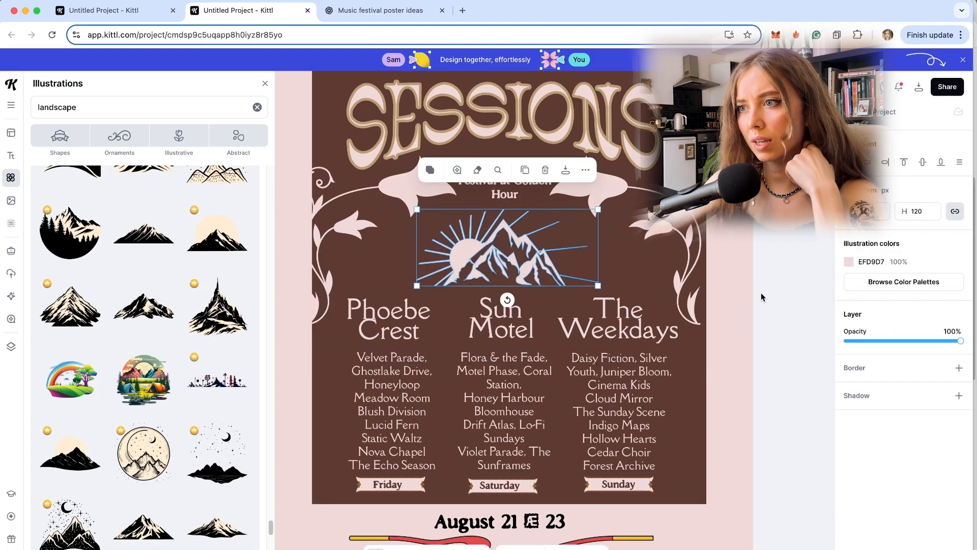
click(761, 296)
Step: Lay thin pale pink EFD9D7 wave strips with a matching border over the brown panel's upper and lower edges to make them wavy
scroll(674, 300, up, 2)
scroll(674, 301, down, 2)
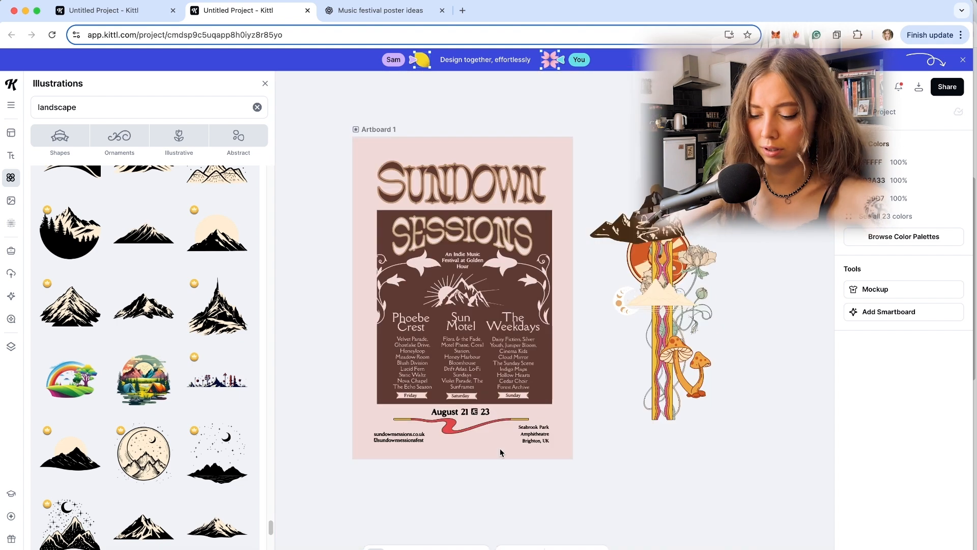
scroll(405, 291, up, 3)
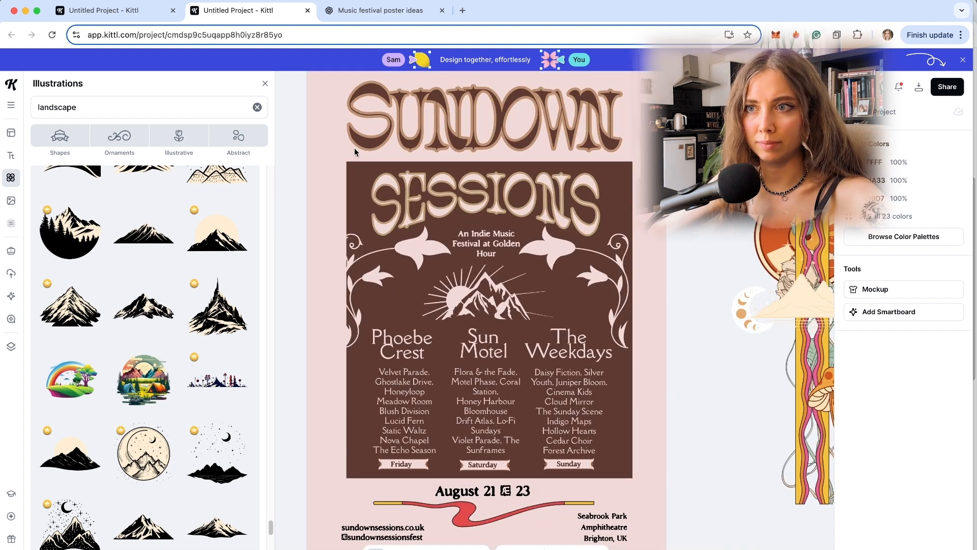
scroll(628, 314, down, 1)
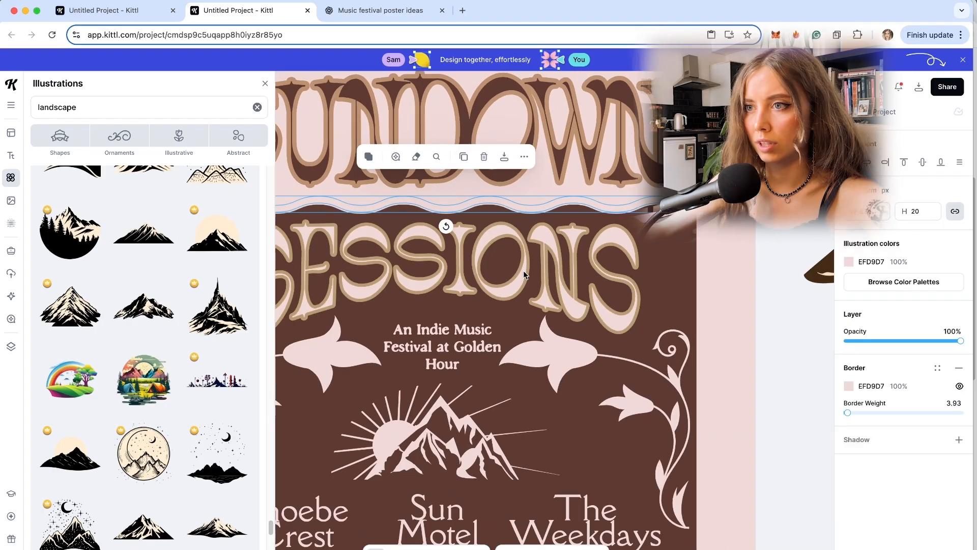
scroll(524, 271, left, 3)
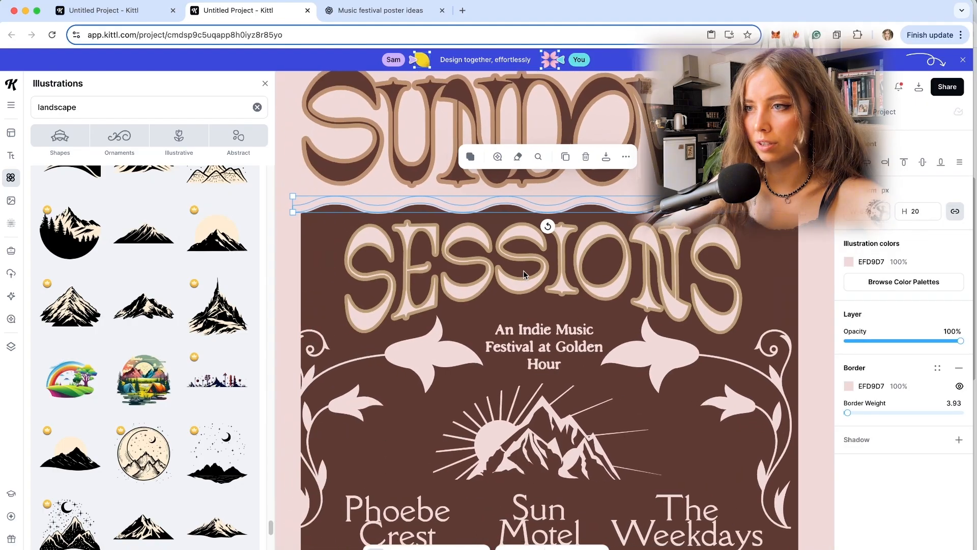
drag(512, 203, 515, 205)
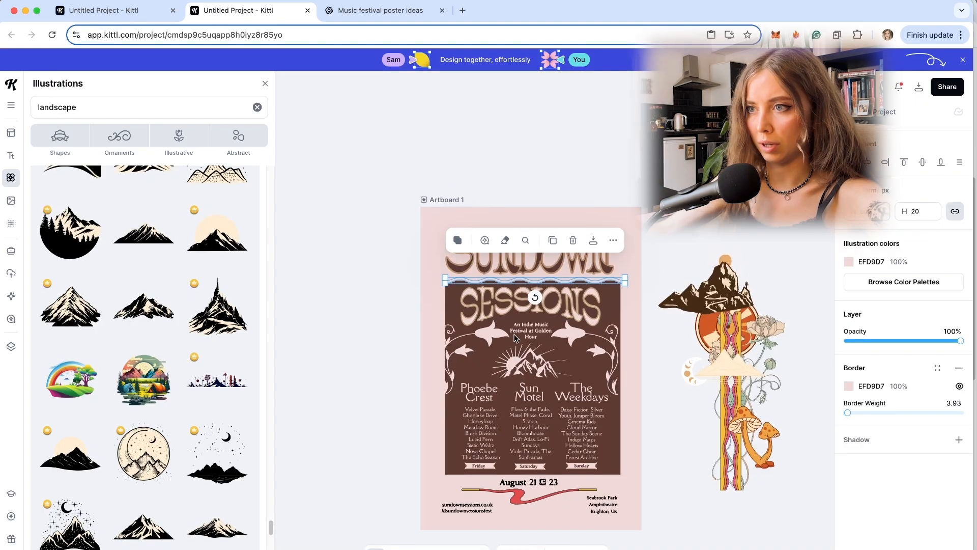
scroll(597, 286, down, 1)
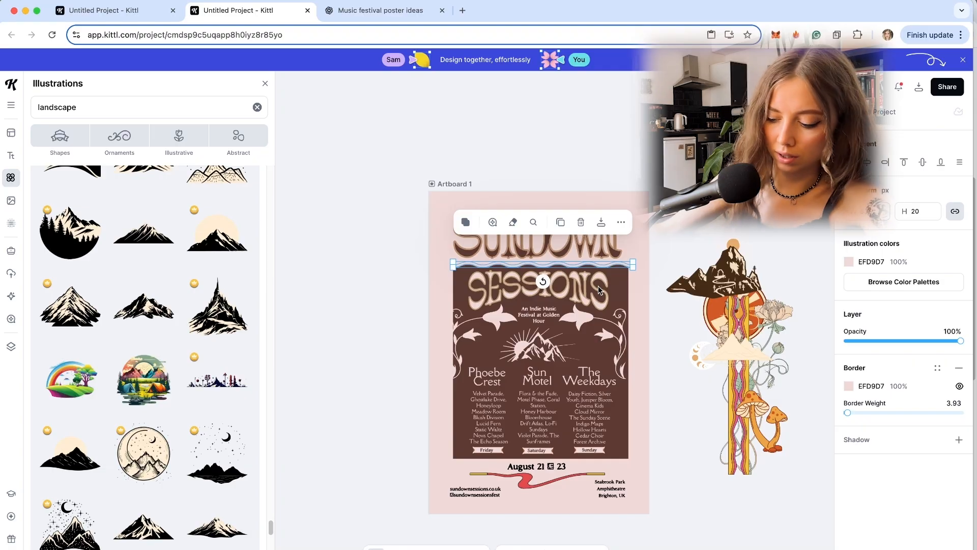
key(Up)
click(683, 315)
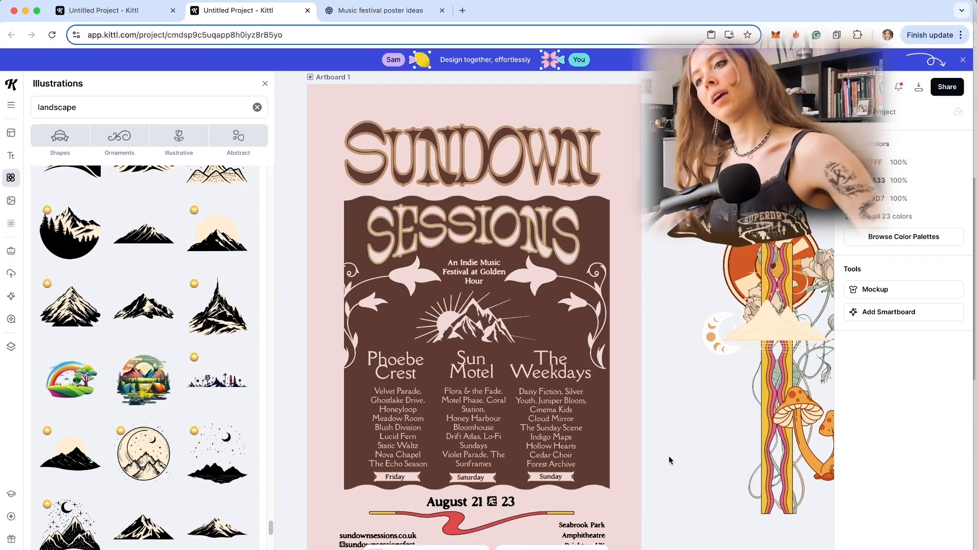
Step: Try recoloring the yellow ends of the ribbon divider beneath the festival date to the pale pink EFD9D7
scroll(612, 425, down, 2)
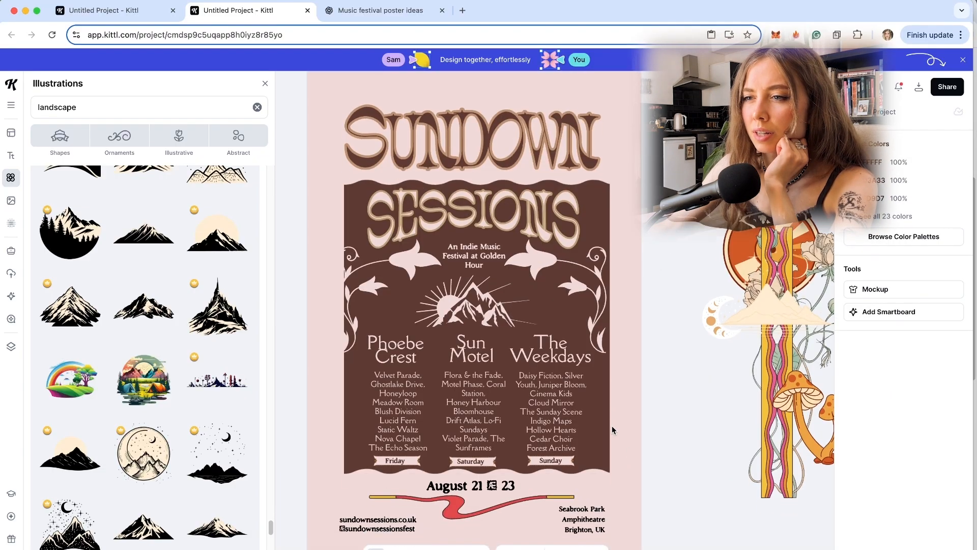
click(450, 483)
click(849, 298)
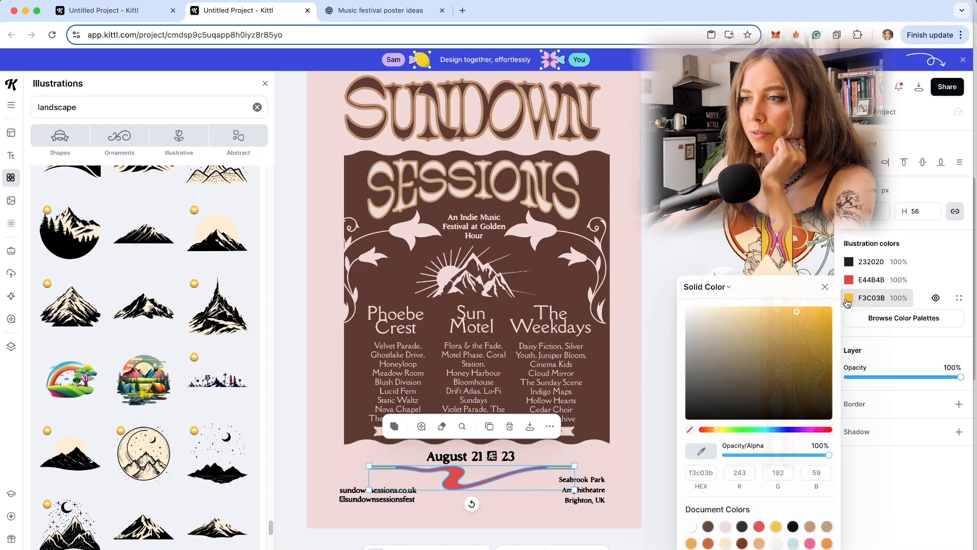
click(699, 453)
click(604, 466)
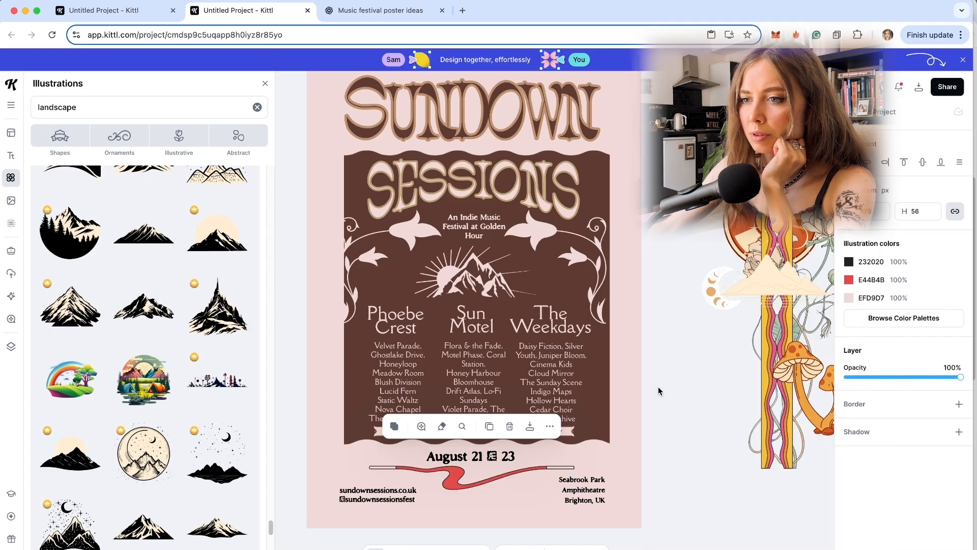
key(Escape)
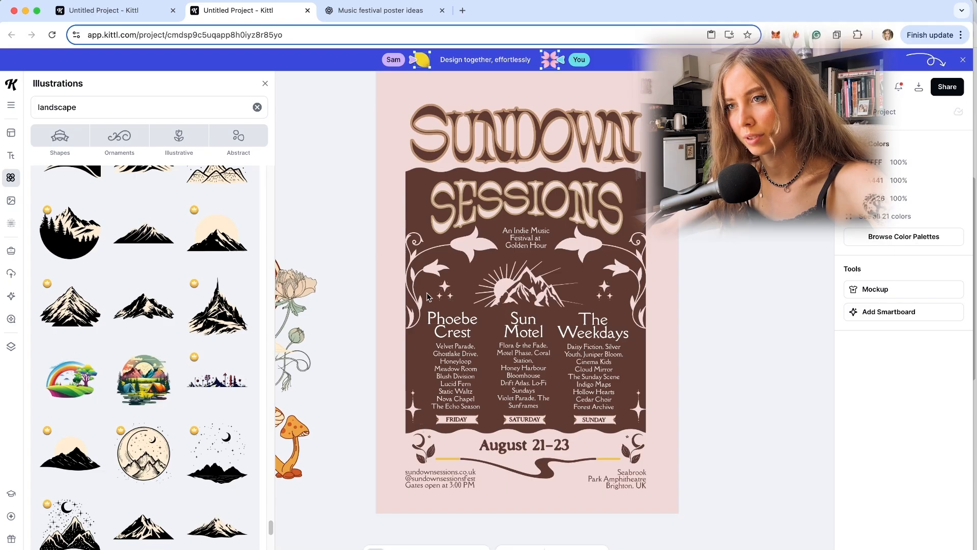
scroll(552, 474, up, 5)
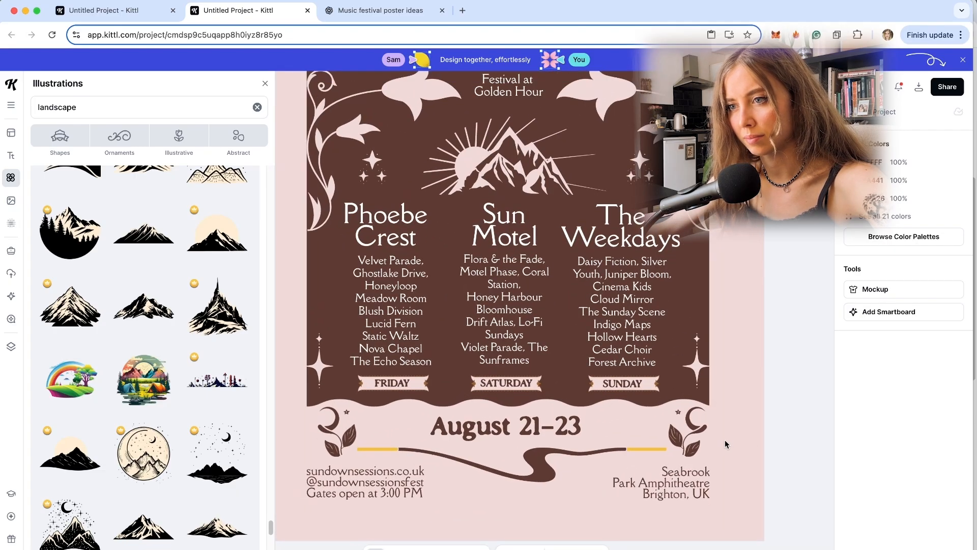
Step: Add a Smartboard linked to the Sundown Sessions poster artboard
scroll(441, 433, down, 5)
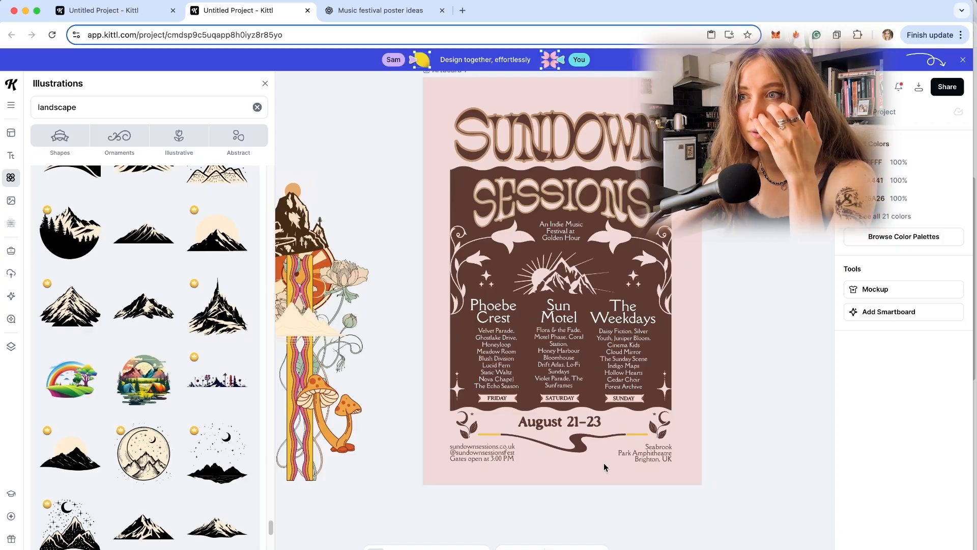
scroll(603, 462, right, 4)
scroll(604, 463, up, 2)
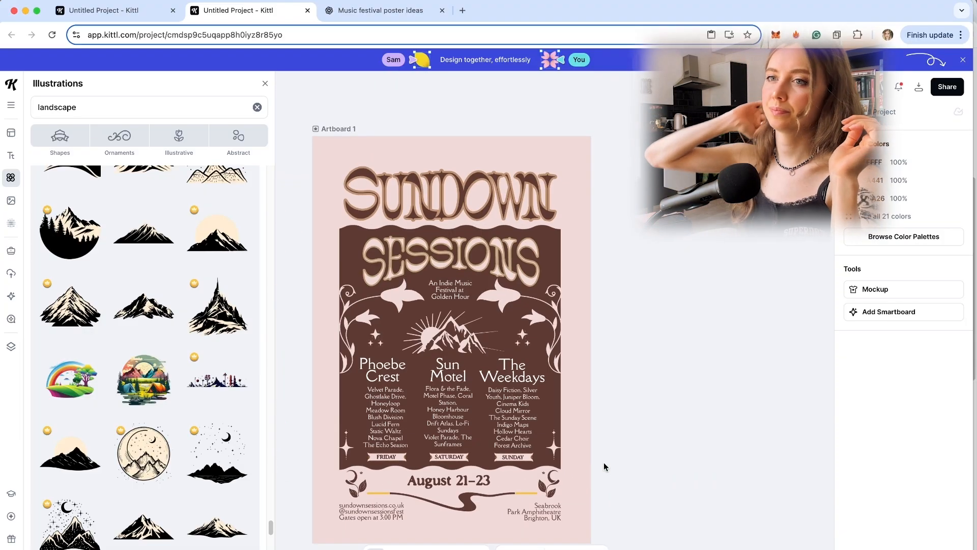
scroll(630, 453, down, 2)
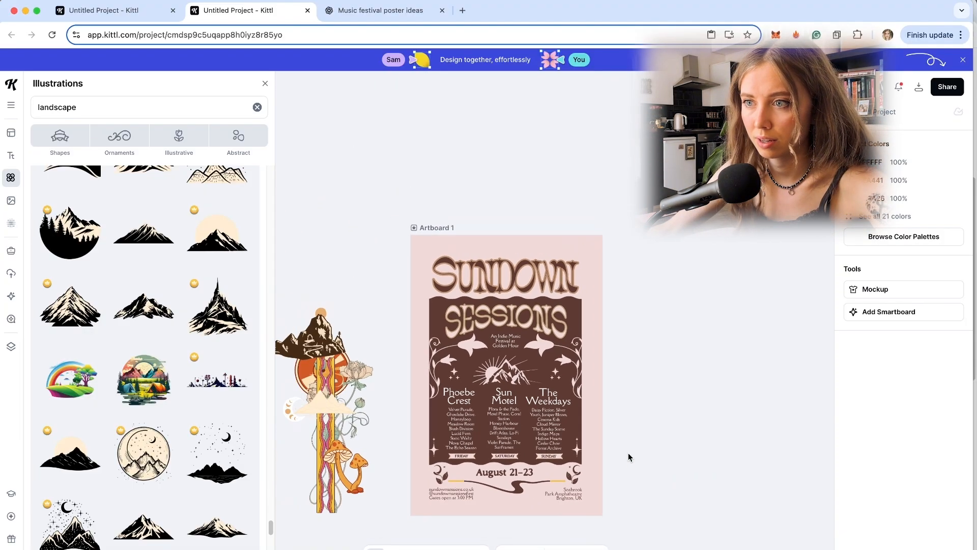
scroll(628, 453, right, 3)
scroll(628, 453, down, 2)
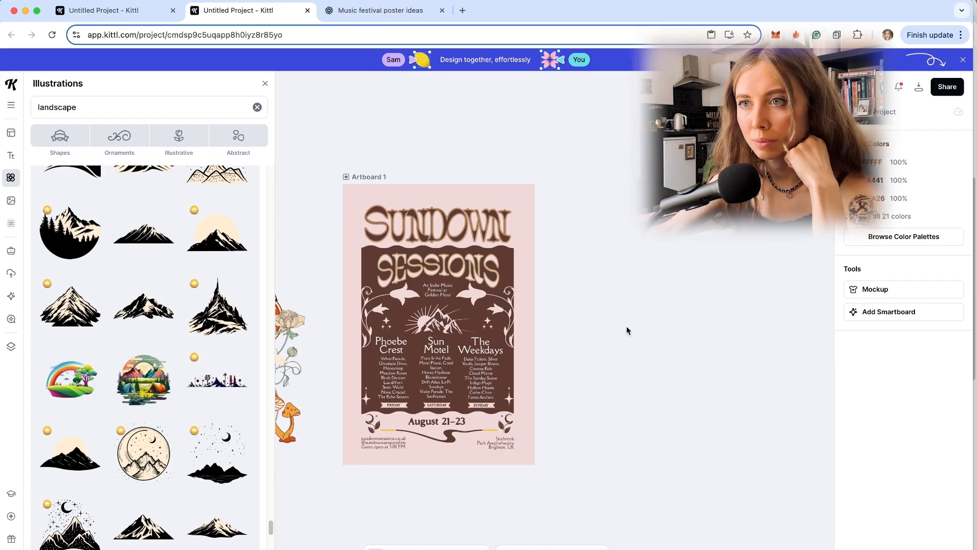
click(350, 176)
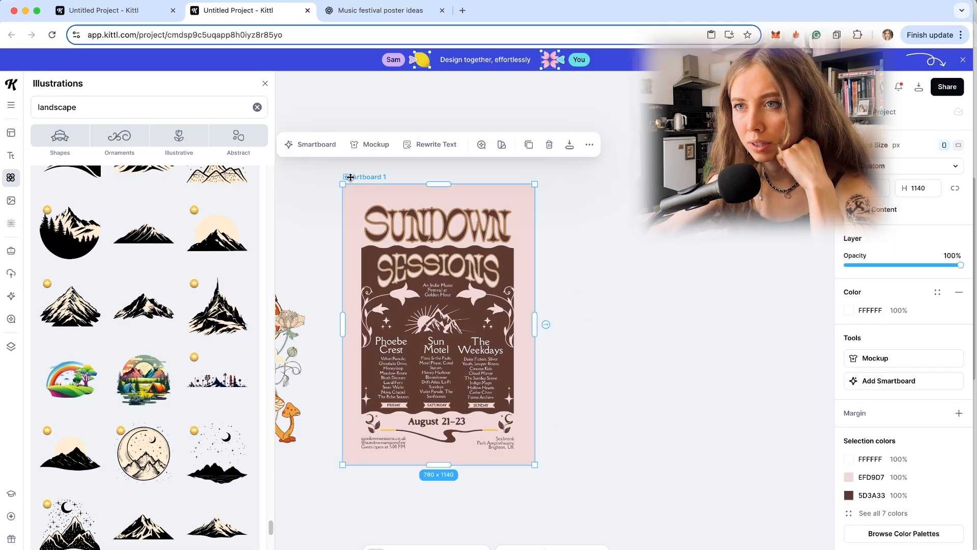
click(317, 144)
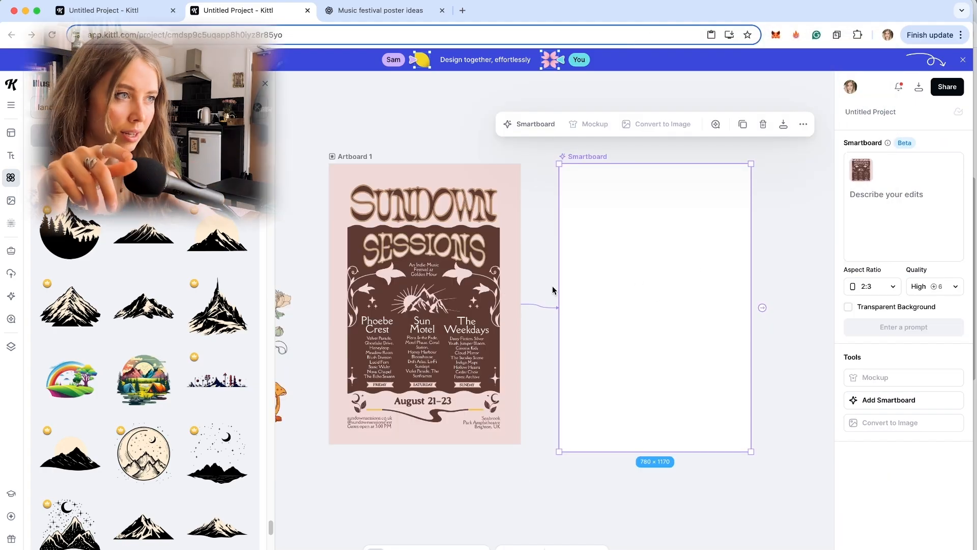
Step: Generate a Smartboard variation with the prompt "Another colour combination of retro hippie style, only 2 or 3 colours"
click(880, 202)
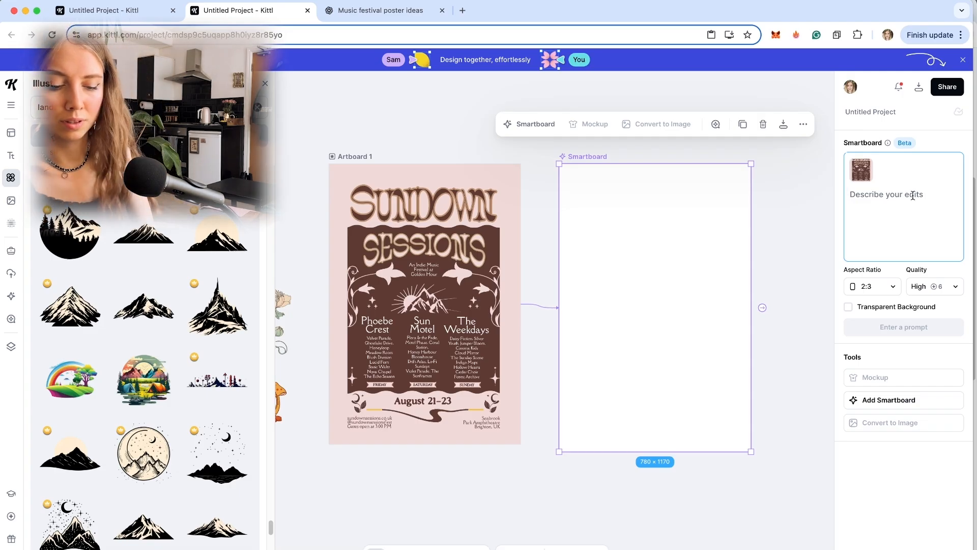
text(Another colour c)
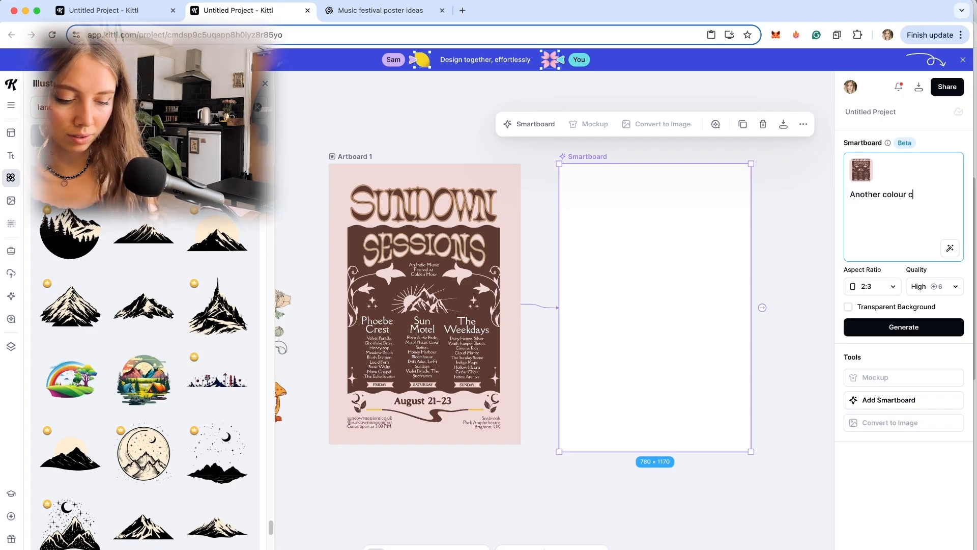
text(ombinationa)
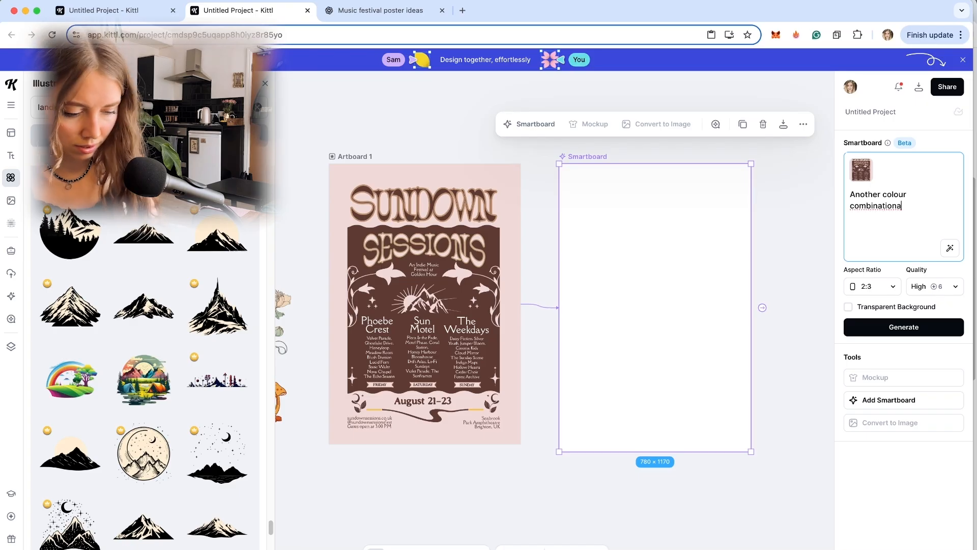
key(BackSpace)
text(of retro hippie style, only 2 or 3 colours)
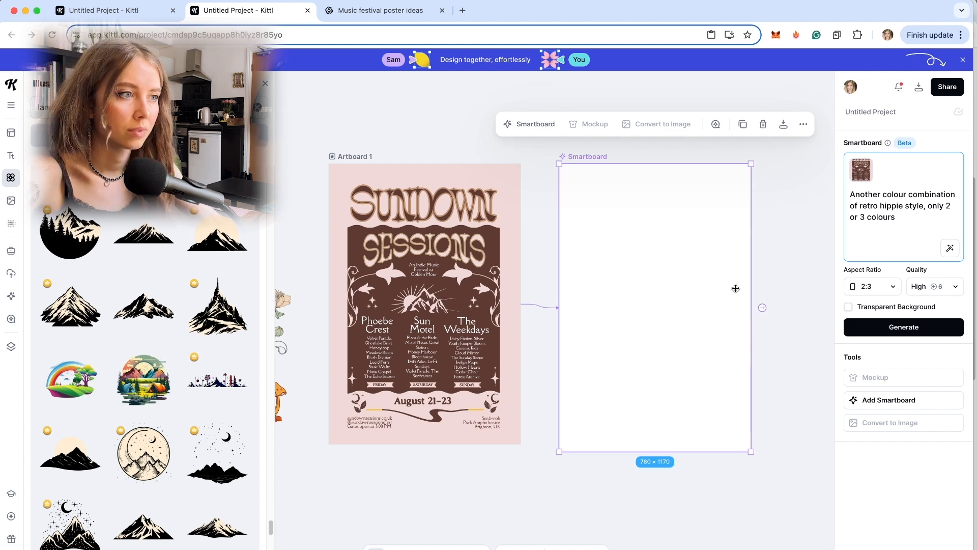
click(916, 327)
Step: Add a second Smartboard linked to the original poster artboard
scroll(462, 521, left, 3)
click(462, 521)
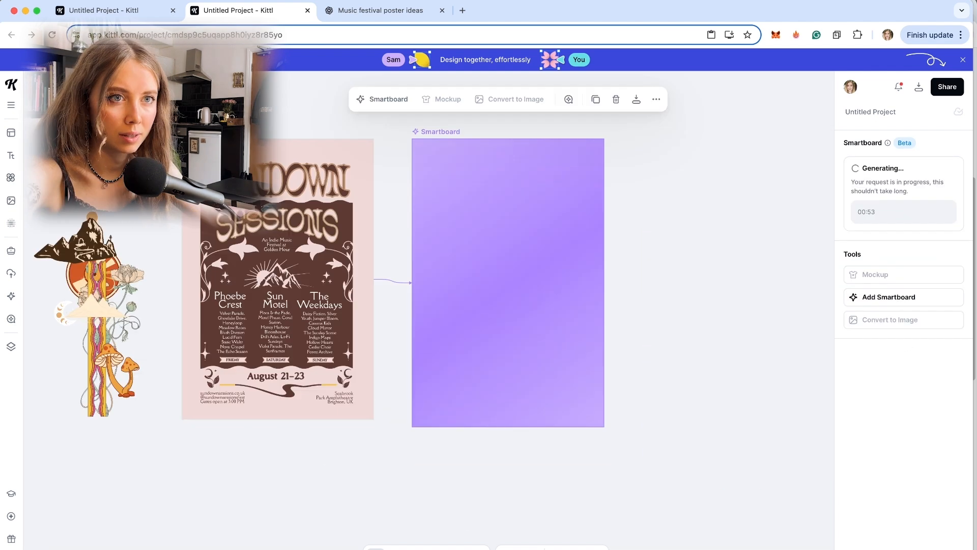
click(362, 325)
click(889, 381)
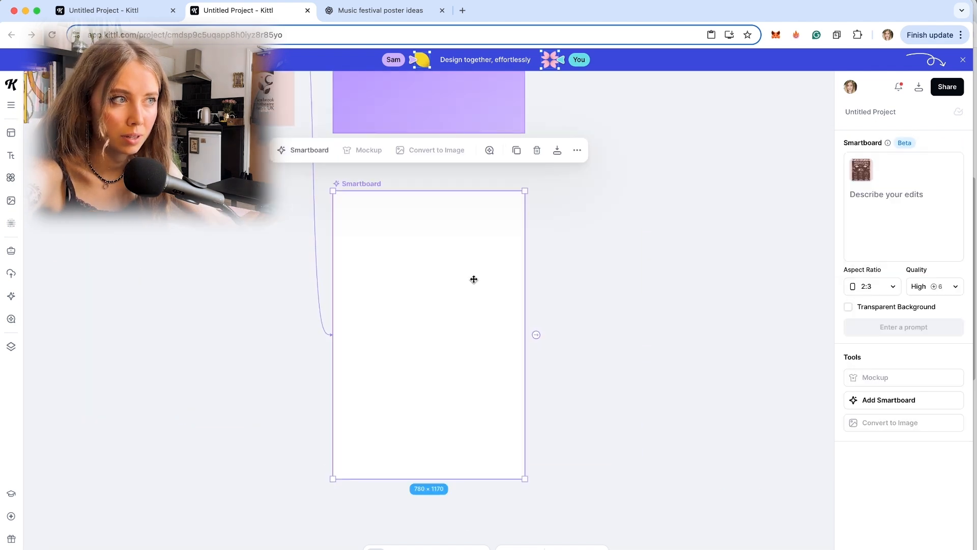
scroll(473, 279, up, 6)
scroll(473, 279, left, 3)
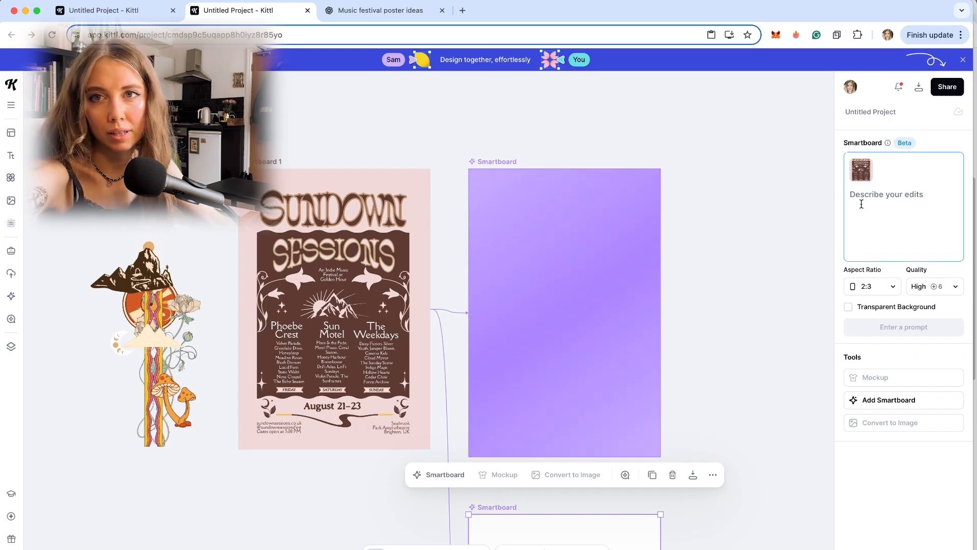
Step: Generate the second Smartboard with the prompt "Another colour combination of retro, 1960s psychedelic tones, 3 colours maximum"
click(861, 204)
text(Another )
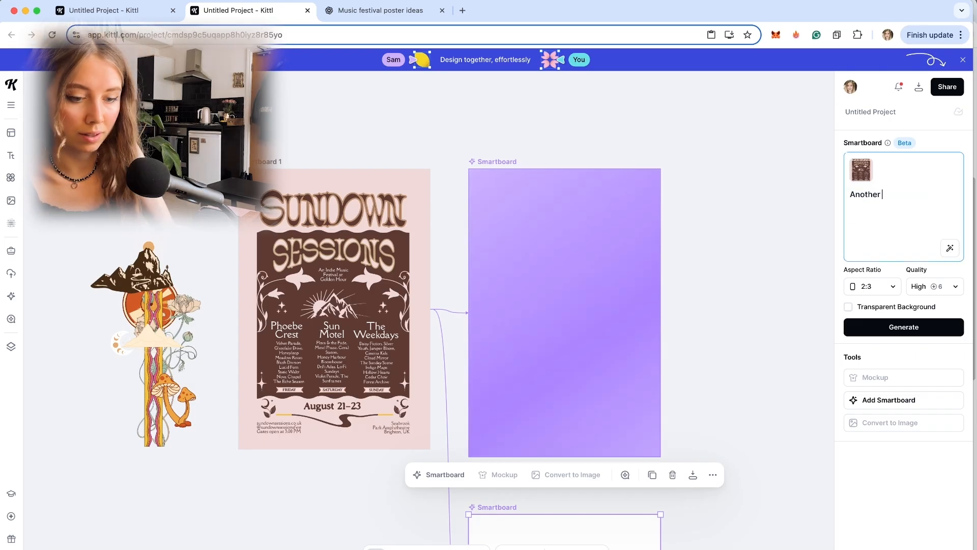
text(colour combina)
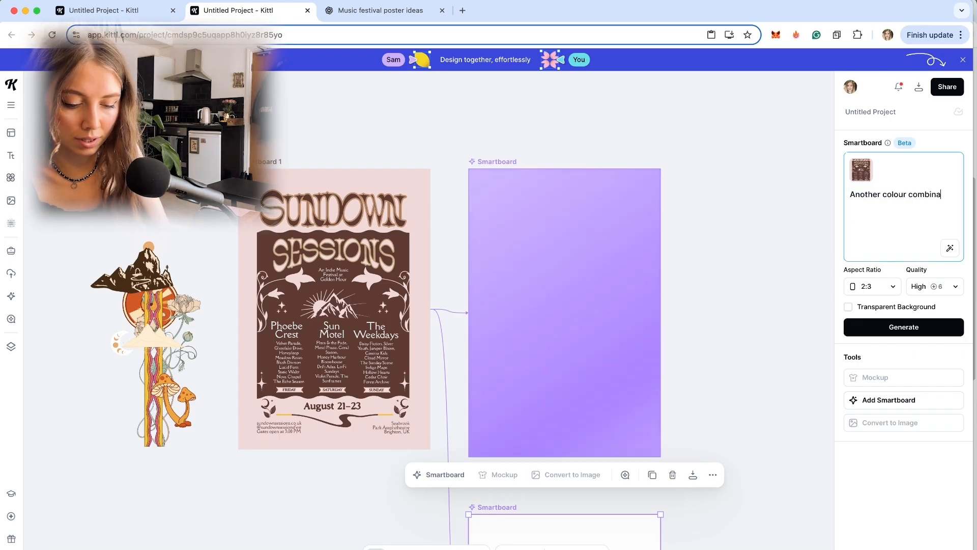
text(tion of retro 60psychedelic tones, 3)
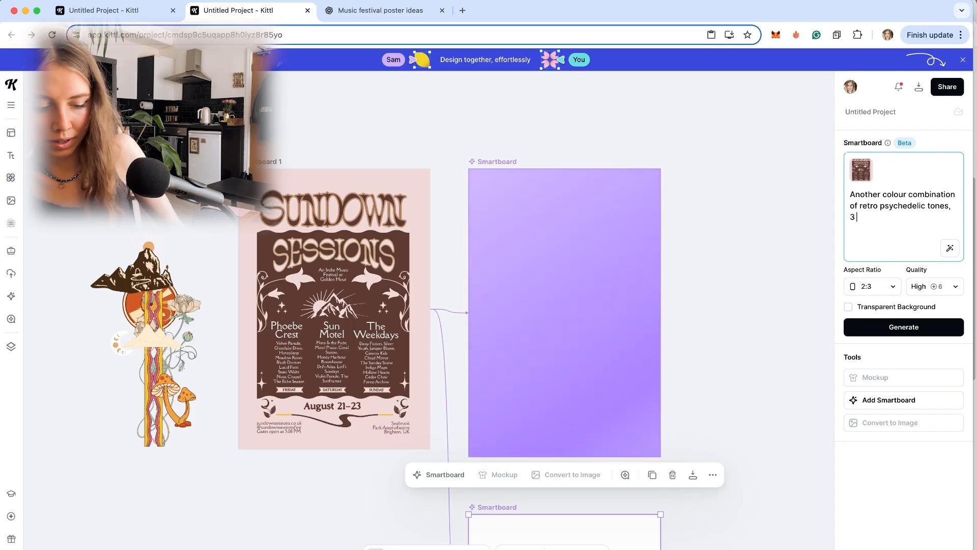
text( colours maxim)
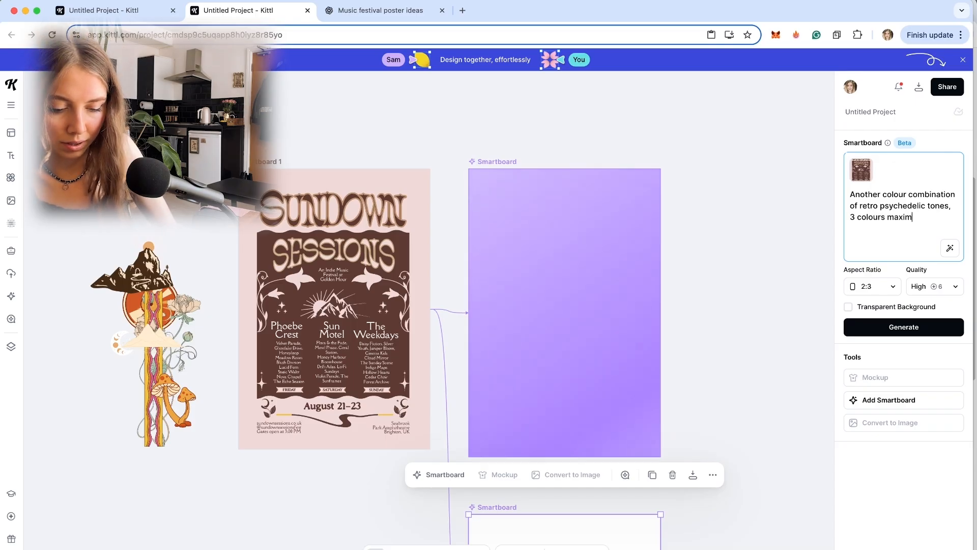
text(um)
click(881, 205)
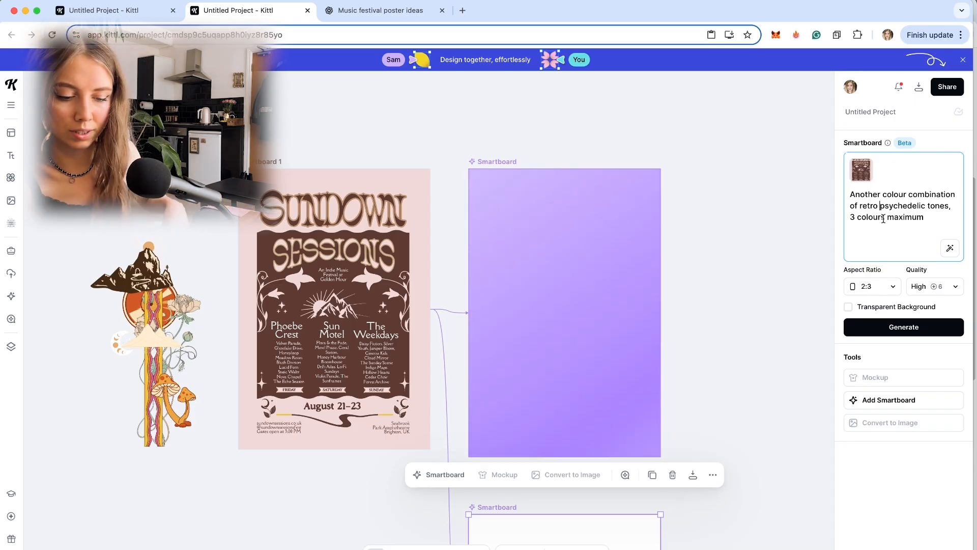
text(60s)
click(879, 206)
text(19)
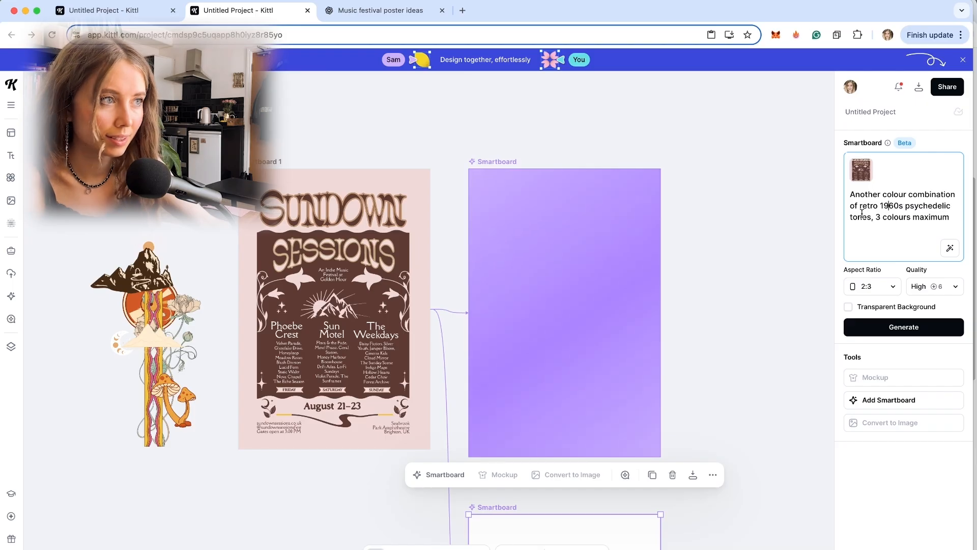
click(903, 327)
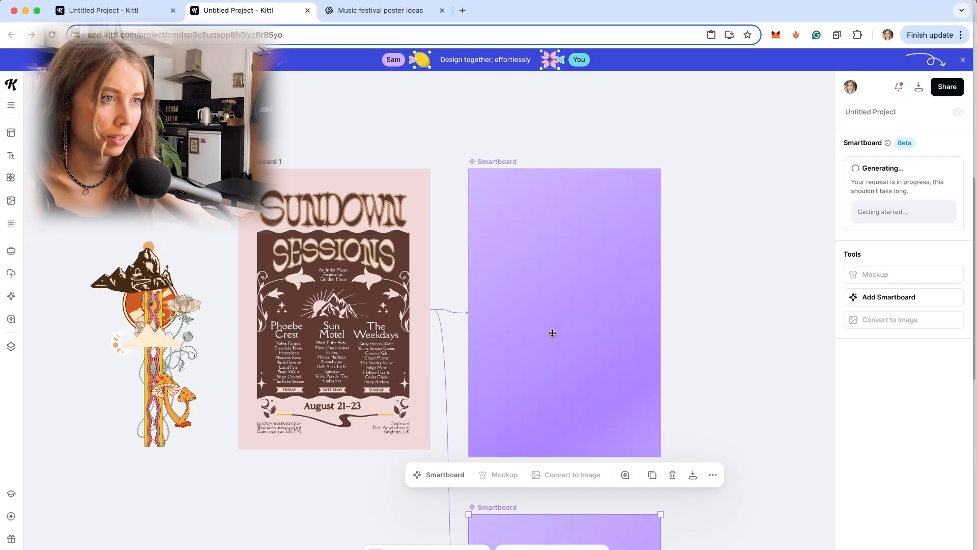
Step: Generate a third Smartboard of the poster with the prompt "Make it a bit more retro, apply rough, analog textures on top, as if it was printed"
scroll(497, 436, down, 4)
scroll(498, 437, down, 10)
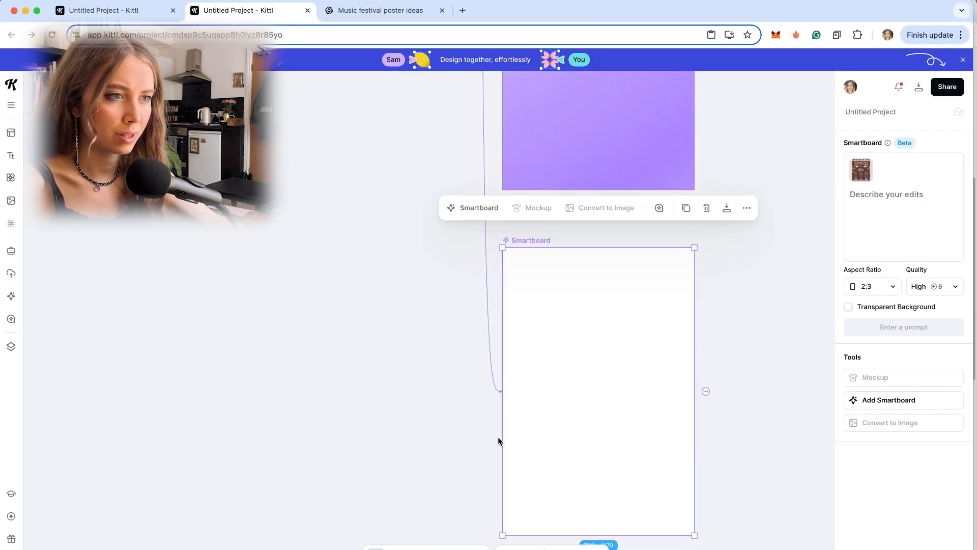
click(479, 440)
scroll(509, 263, up, 11)
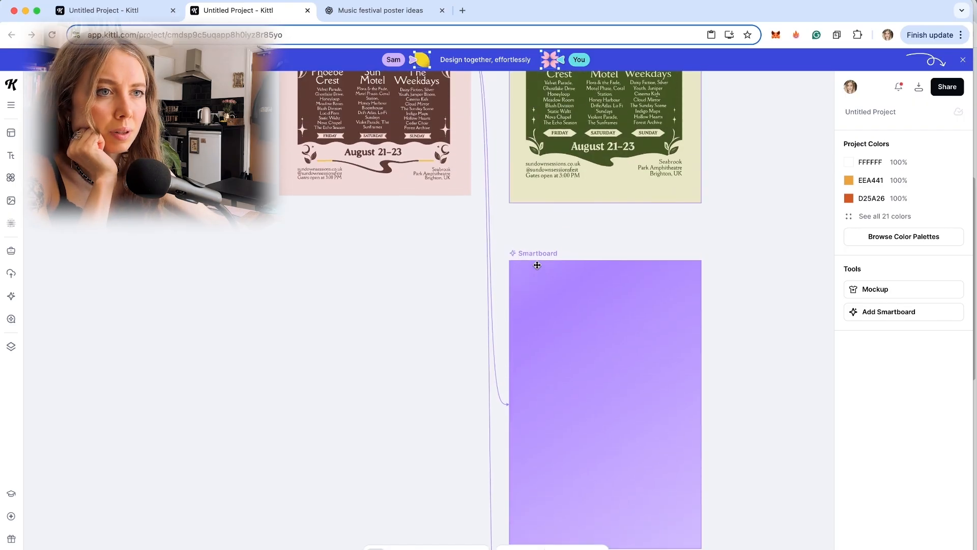
scroll(545, 425, down, 10)
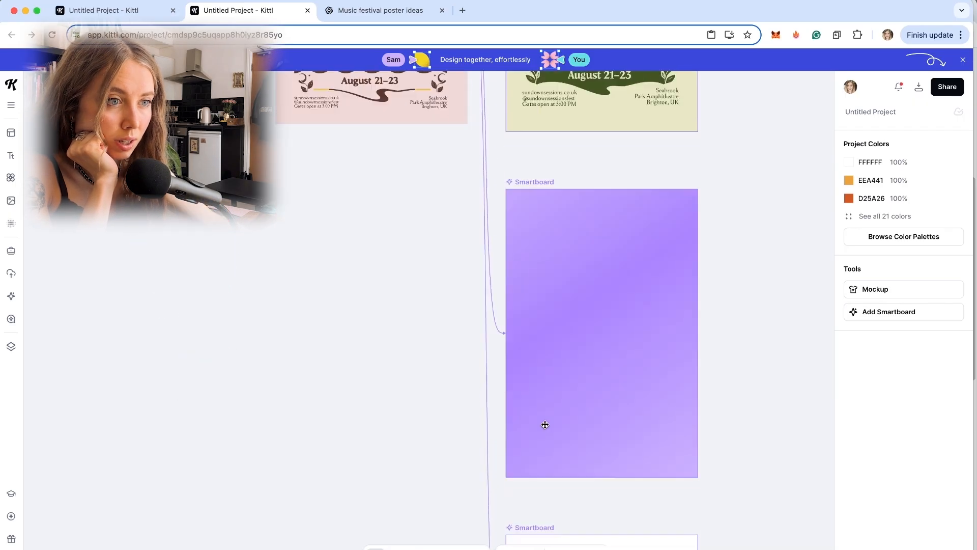
click(545, 424)
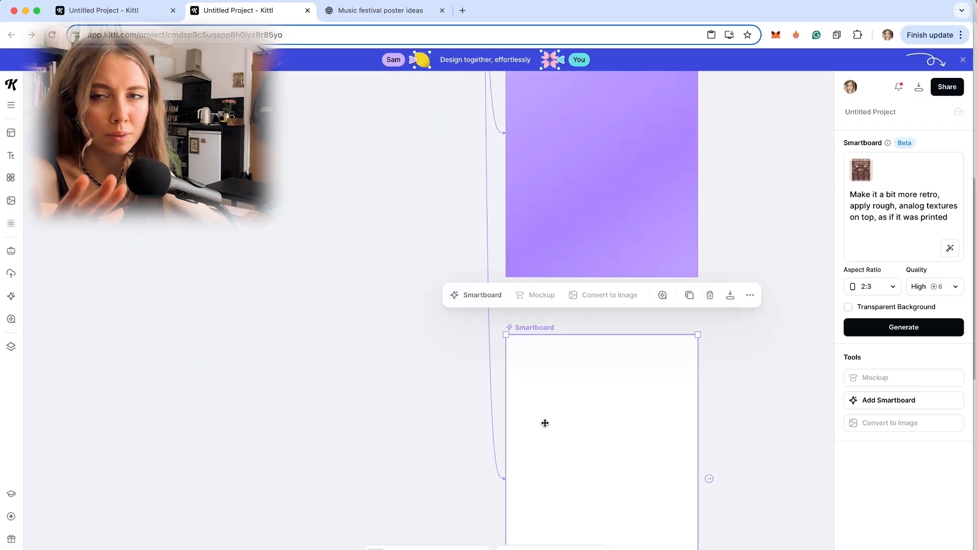
click(947, 327)
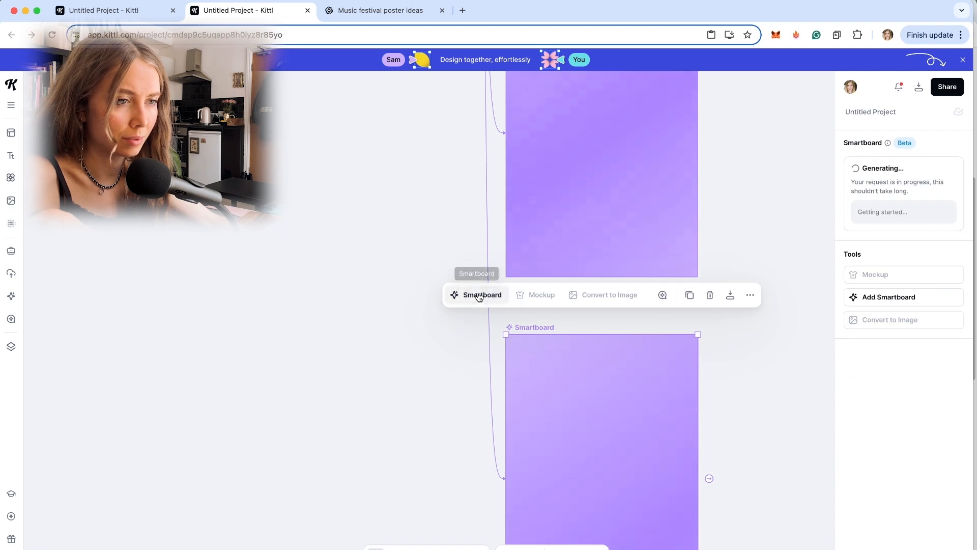
Step: Compare the green Smartboard variation with the original brown and pink poster, checking headline, illustrations, lineup text and lower details
scroll(391, 260, up, 2)
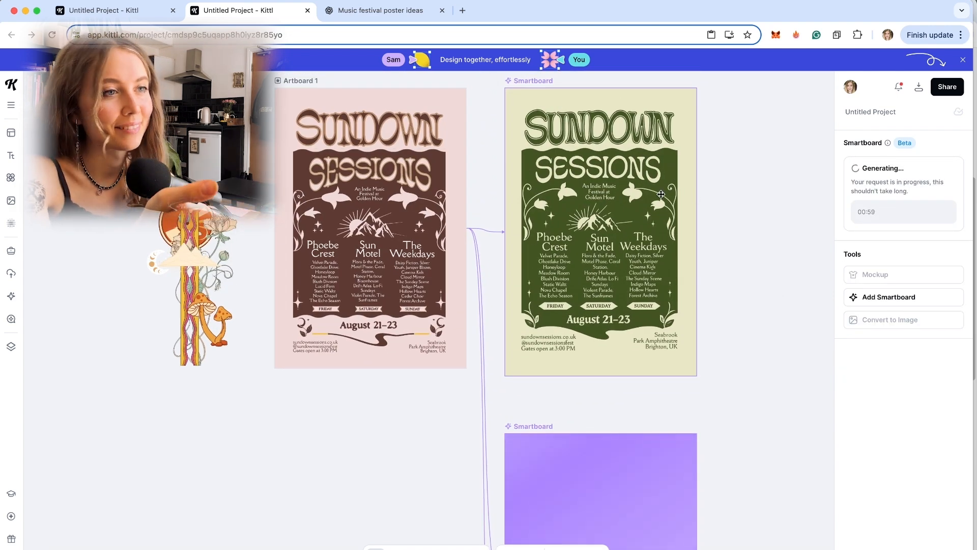
scroll(656, 194, up, 3)
scroll(656, 194, right, 2)
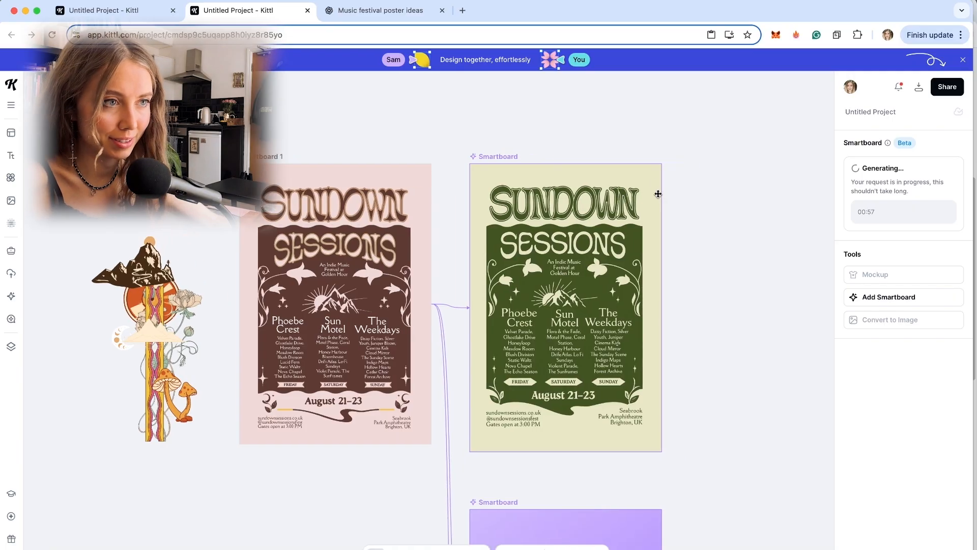
scroll(610, 209, down, 3)
scroll(579, 223, up, 6)
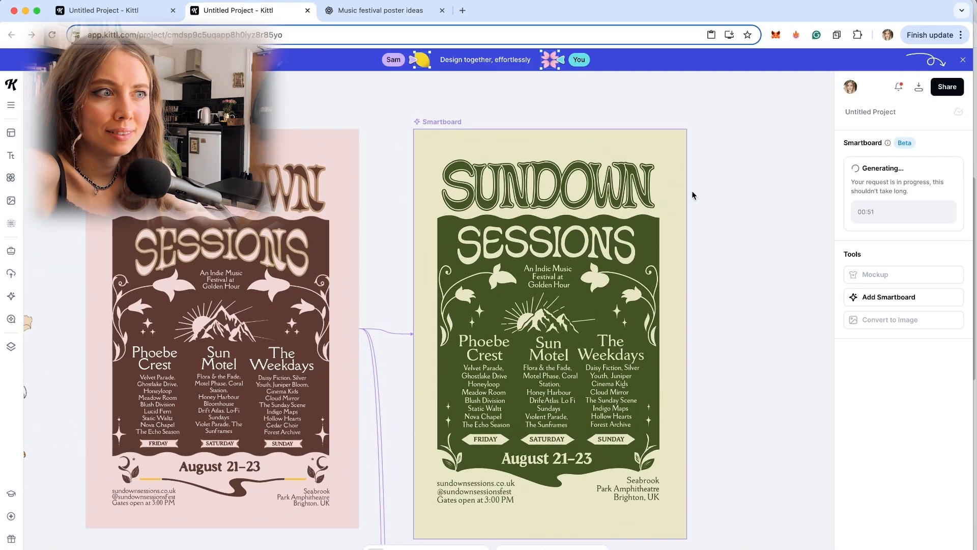
scroll(643, 177, left, 2)
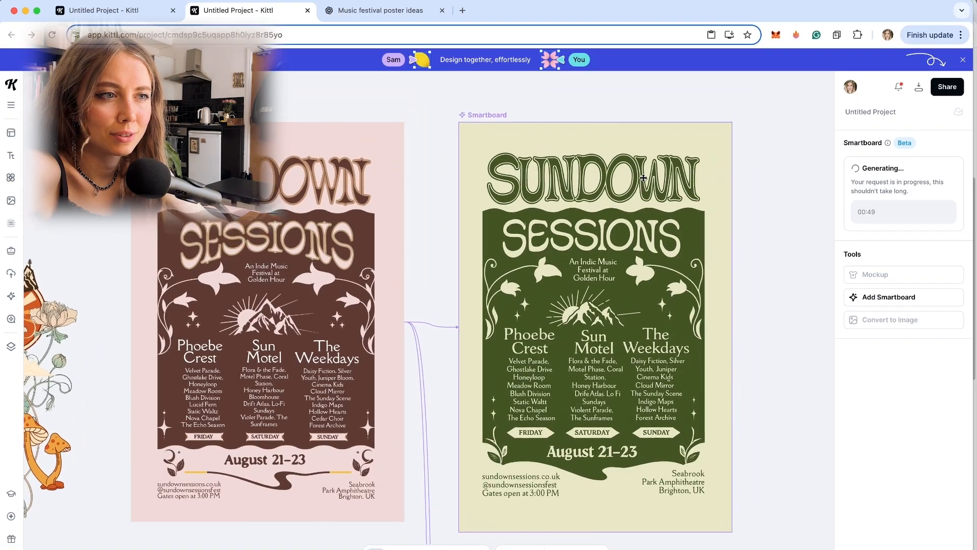
scroll(644, 177, up, 1)
scroll(644, 178, right, 1)
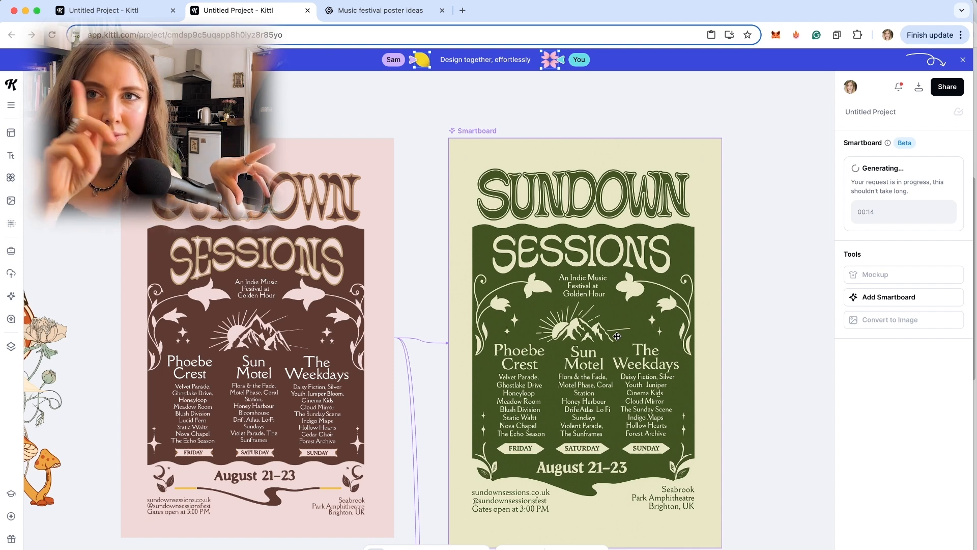
scroll(596, 445, down, 2)
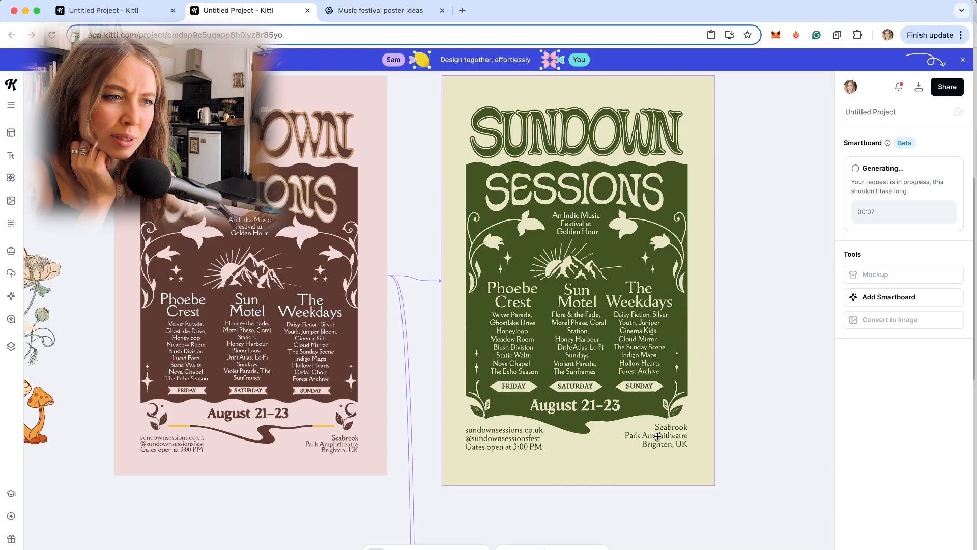
scroll(657, 436, up, 2)
scroll(616, 386, left, 2)
scroll(574, 334, right, 2)
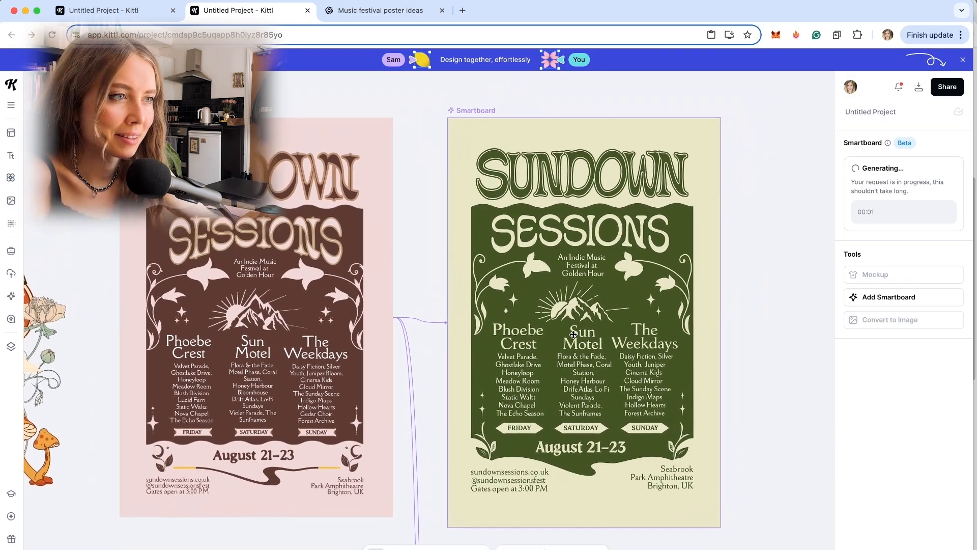
scroll(574, 334, right, 1)
scroll(574, 334, up, 1)
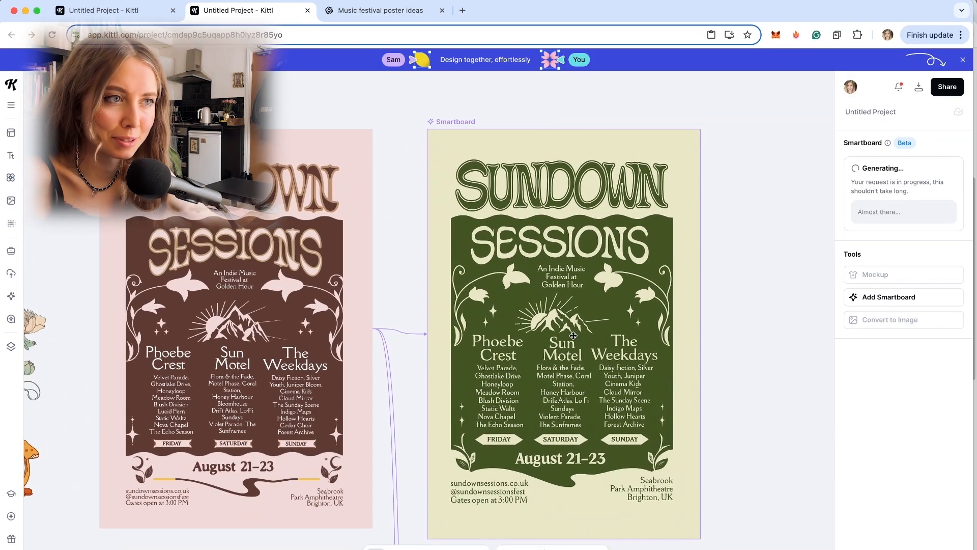
Step: Examine the orange psychedelic variation and select its Smartboard to see its prompt
scroll(684, 290, down, 10)
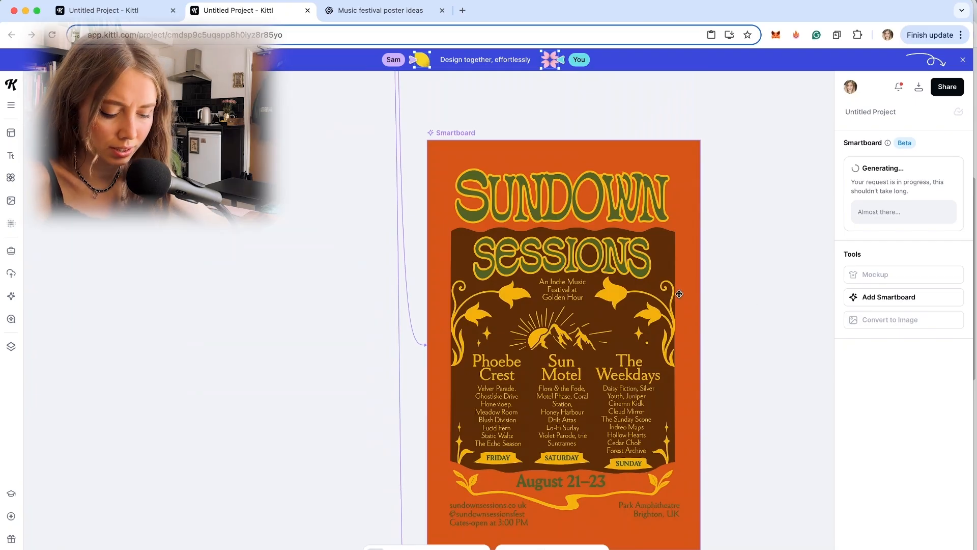
scroll(682, 287, down, 8)
scroll(697, 284, up, 5)
click(644, 277)
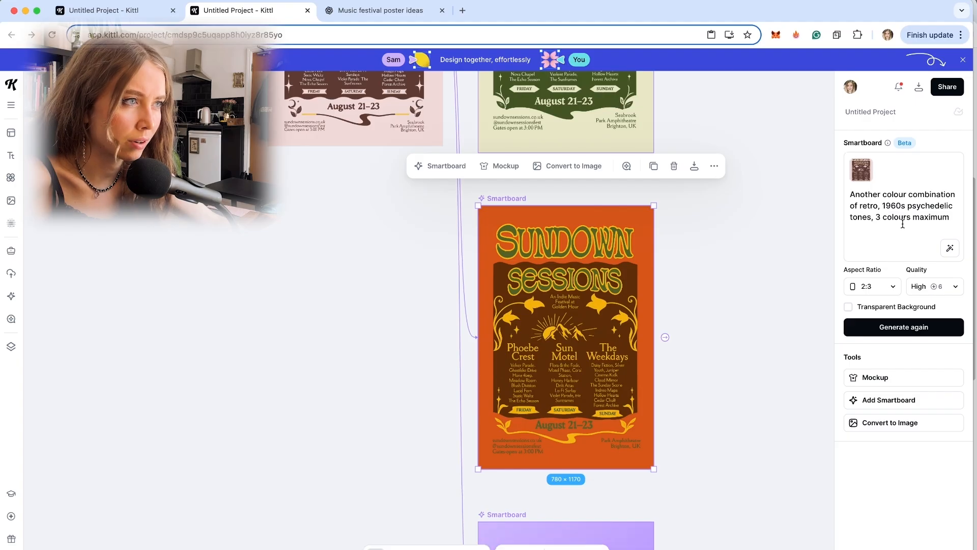
Step: Remove "psychedelic" from the orange Smartboard's prompt and regenerate it with "Another colour combination of retro, 1960s tones, 3 colours maximum"
double_click(932, 205)
key(BackSpace)
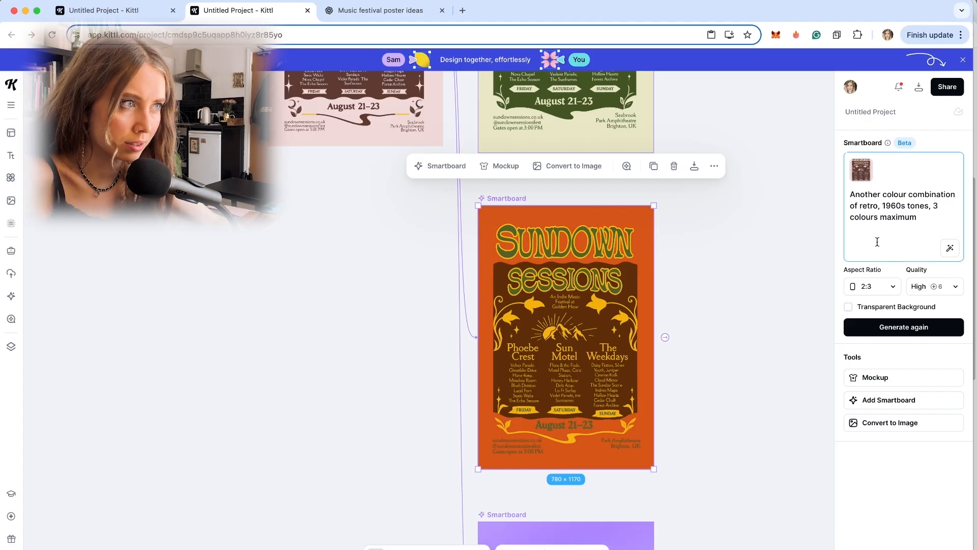
click(902, 327)
Step: Examine the brown textured Smartboard variation, checking its headline lettering, illustrations, lineup text and printed texture against the other versions
scroll(736, 265, down, 7)
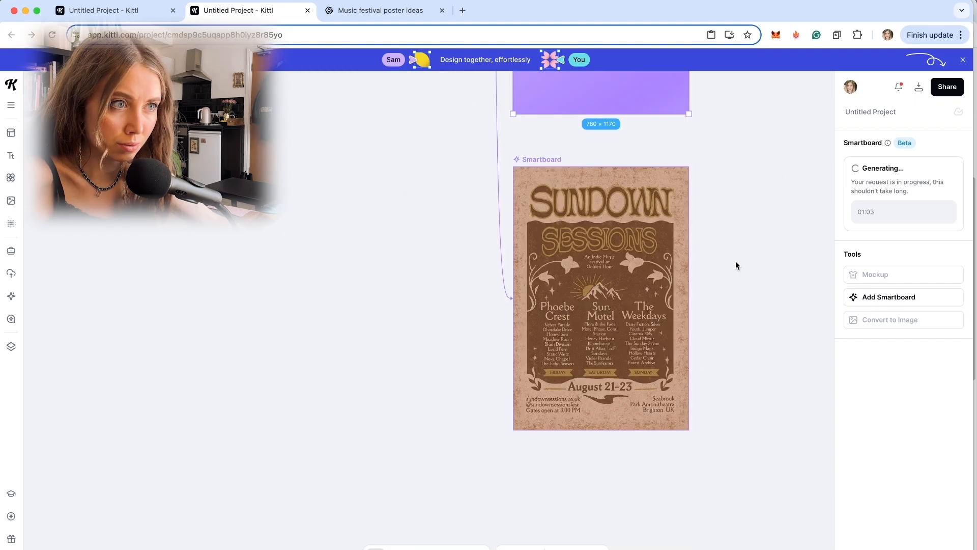
scroll(726, 262, up, 5)
scroll(652, 290, down, 4)
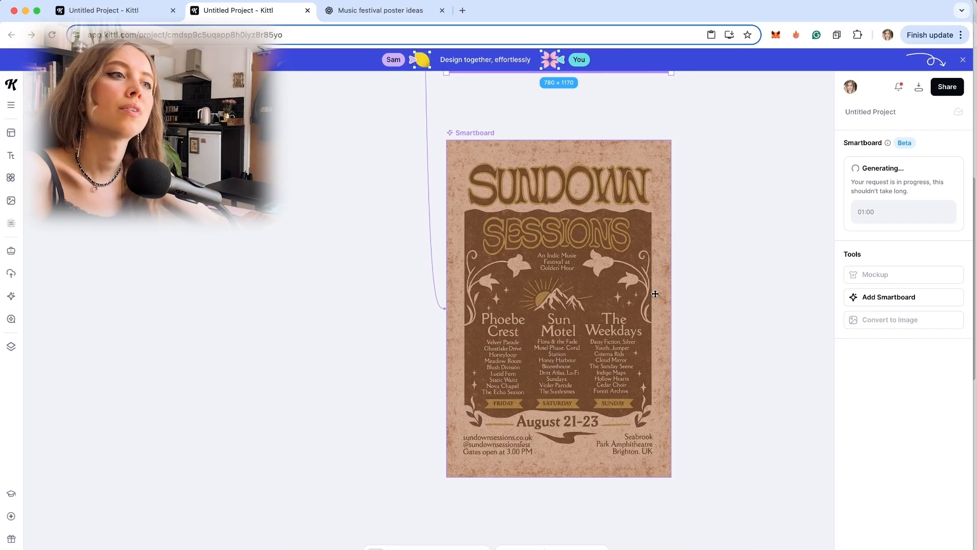
scroll(607, 280, up, 3)
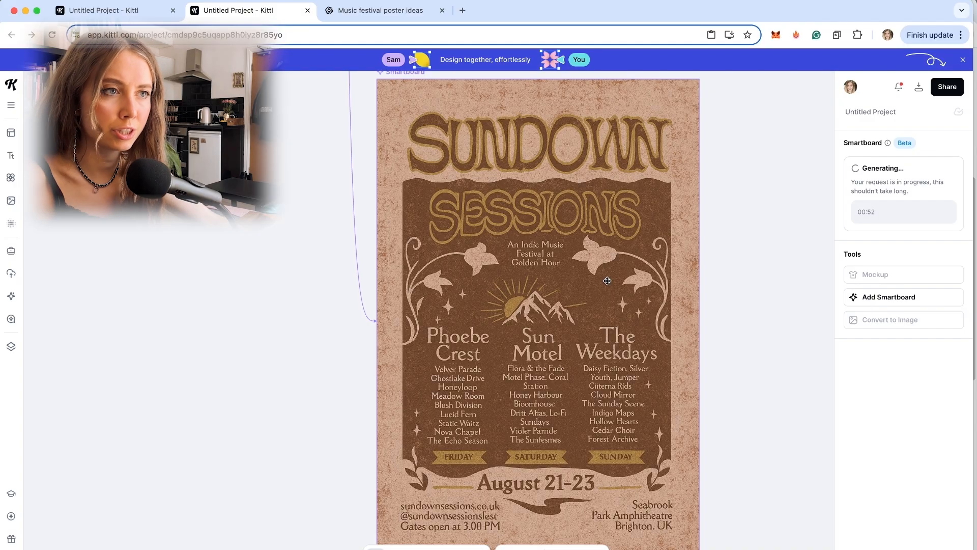
scroll(607, 281, down, 4)
scroll(607, 280, up, 12)
scroll(607, 281, down, 10)
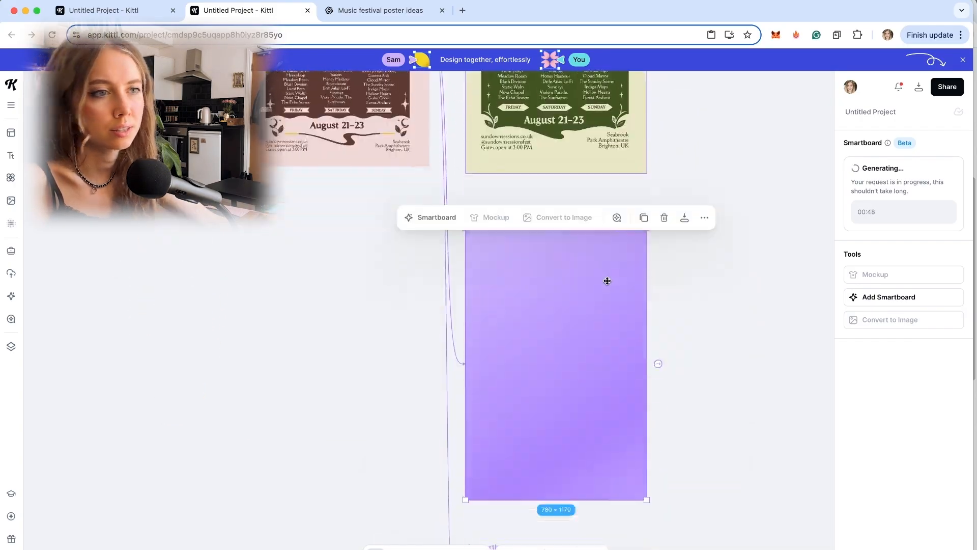
scroll(607, 281, down, 3)
Step: Regenerate the brown textured Smartboard with its existing prompt about rough, analog printed textures
click(593, 294)
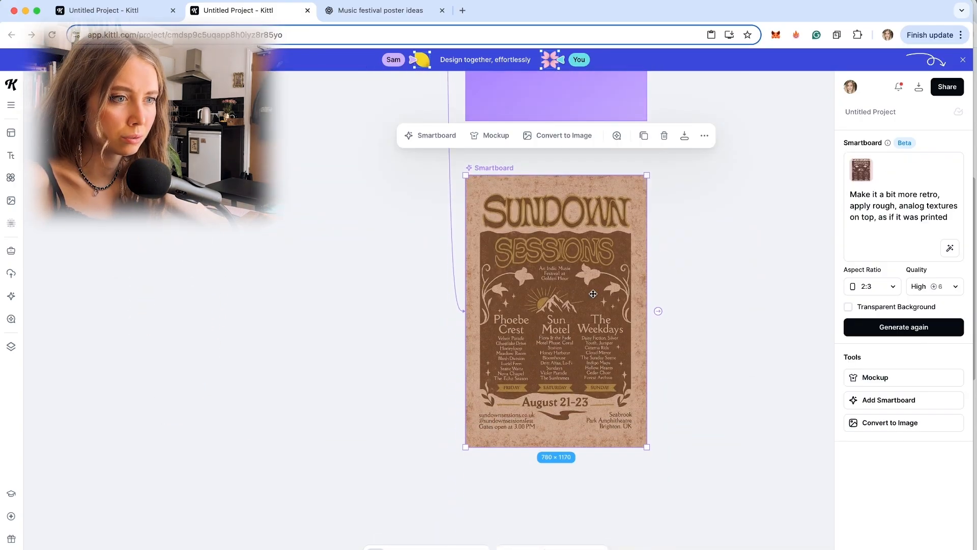
scroll(591, 294, up, 1)
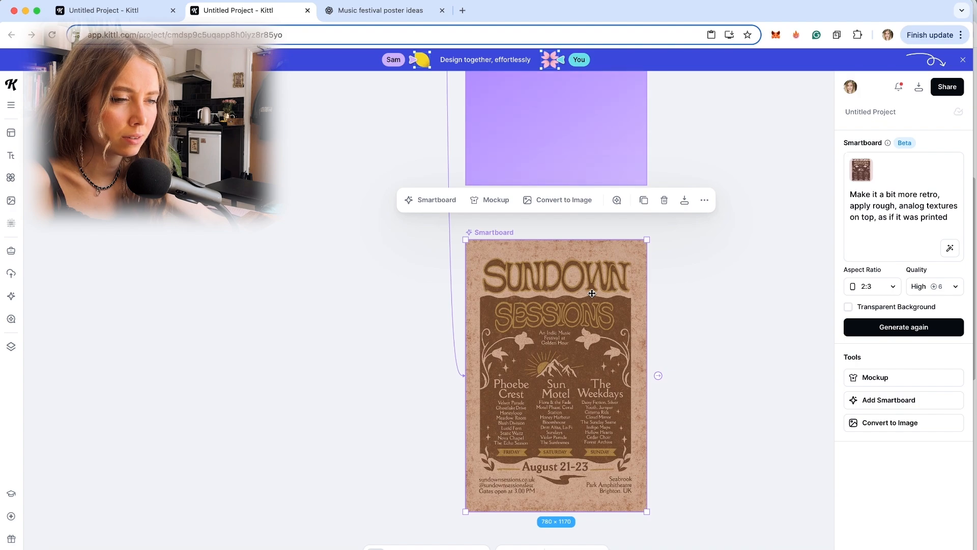
scroll(606, 294, up, 7)
scroll(612, 294, down, 7)
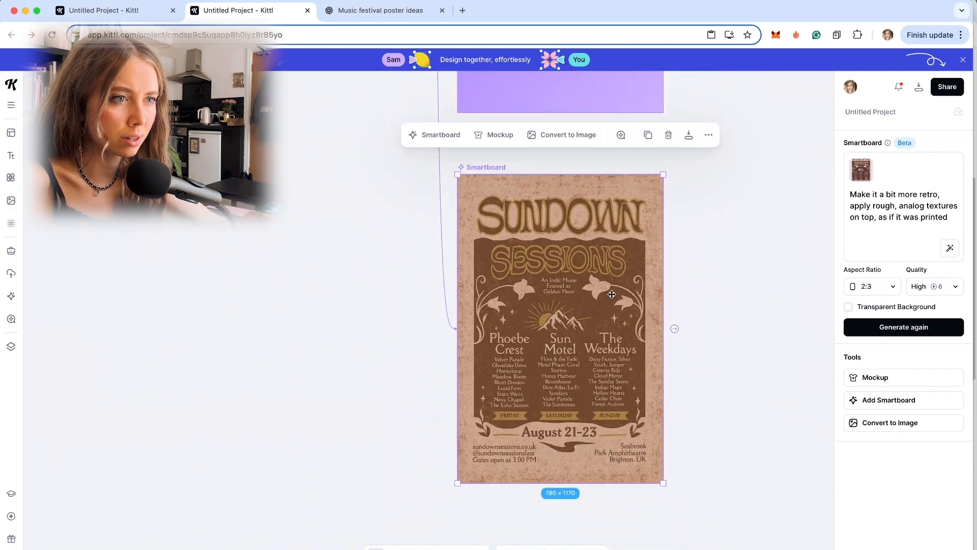
click(888, 328)
Step: Generate a Smartboard from the original poster, prompting for a back-side t-Shirt mockup on a person in a nice landscape, hippie style, as if made on film
scroll(543, 291, up, 14)
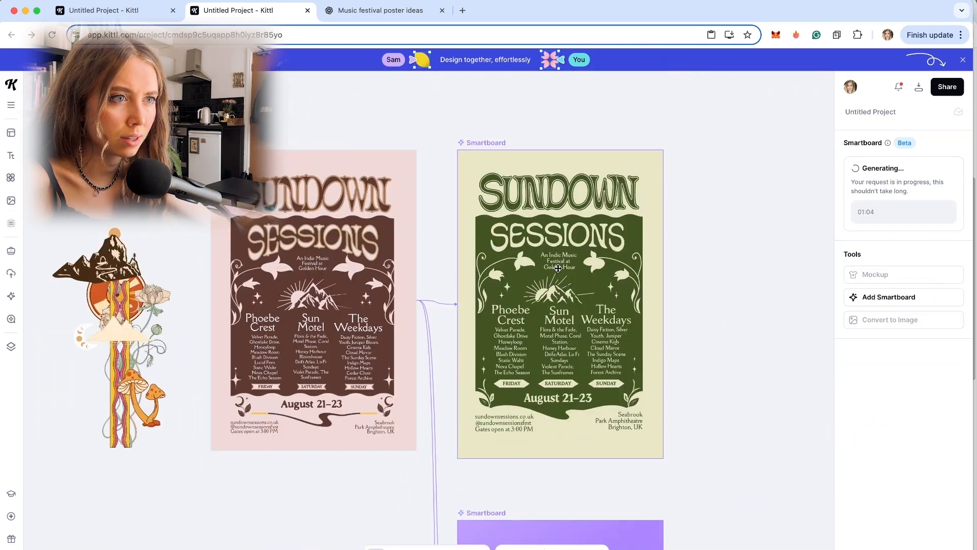
scroll(558, 268, down, 3)
scroll(558, 268, left, 2)
scroll(558, 268, up, 1)
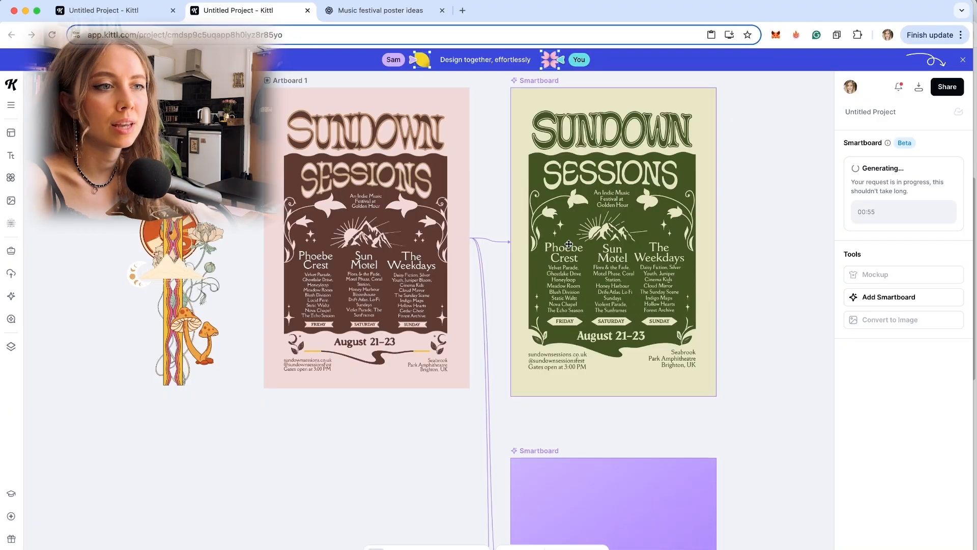
click(365, 335)
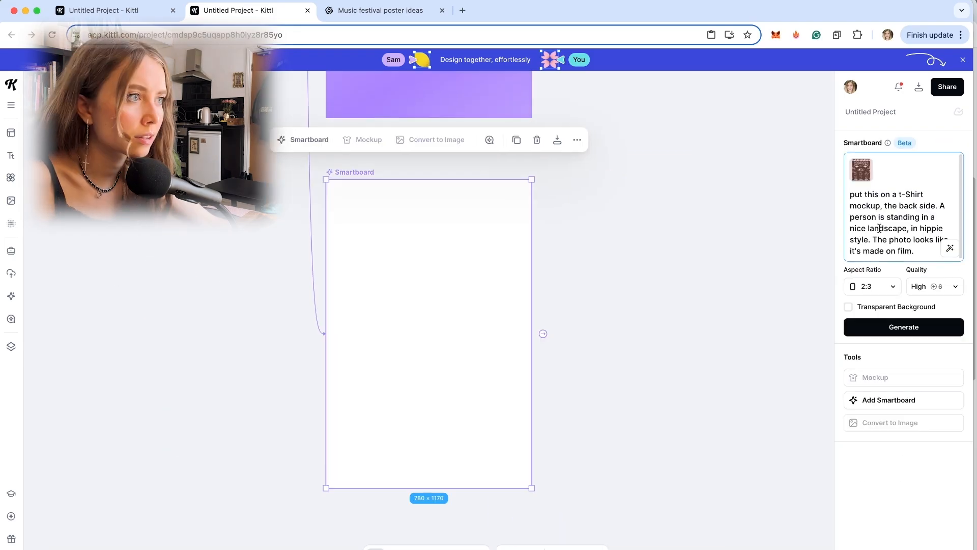
scroll(880, 228, down, 1)
drag(866, 196, 884, 217)
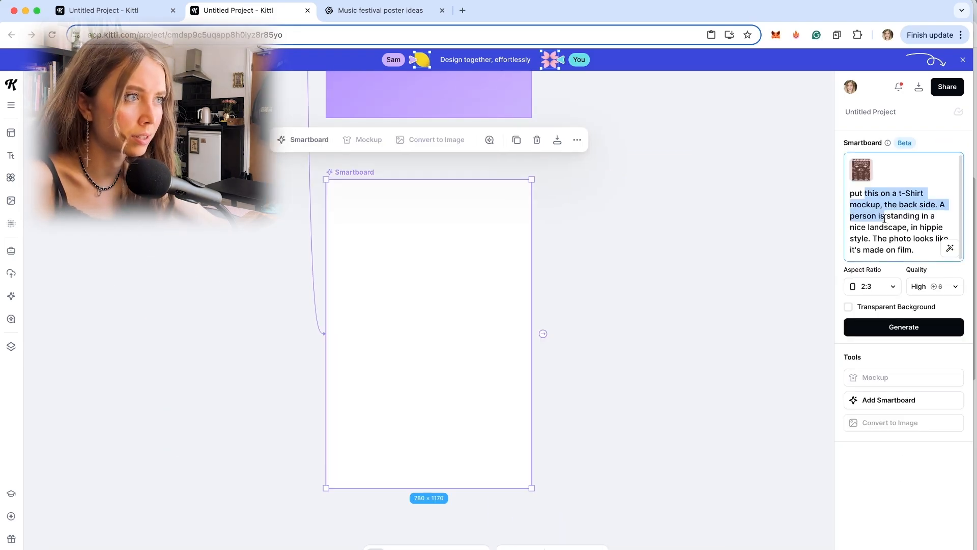
click(885, 222)
scroll(664, 233, left, 5)
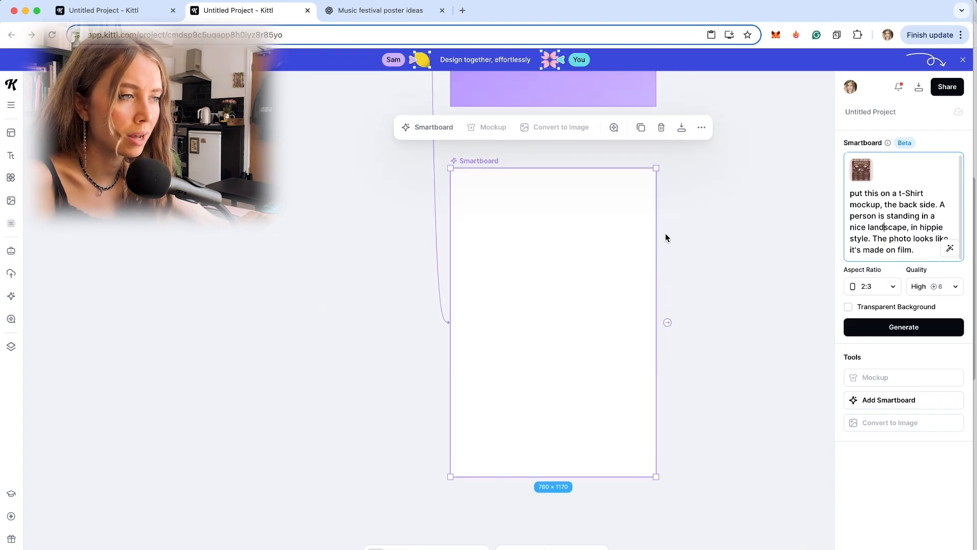
click(932, 331)
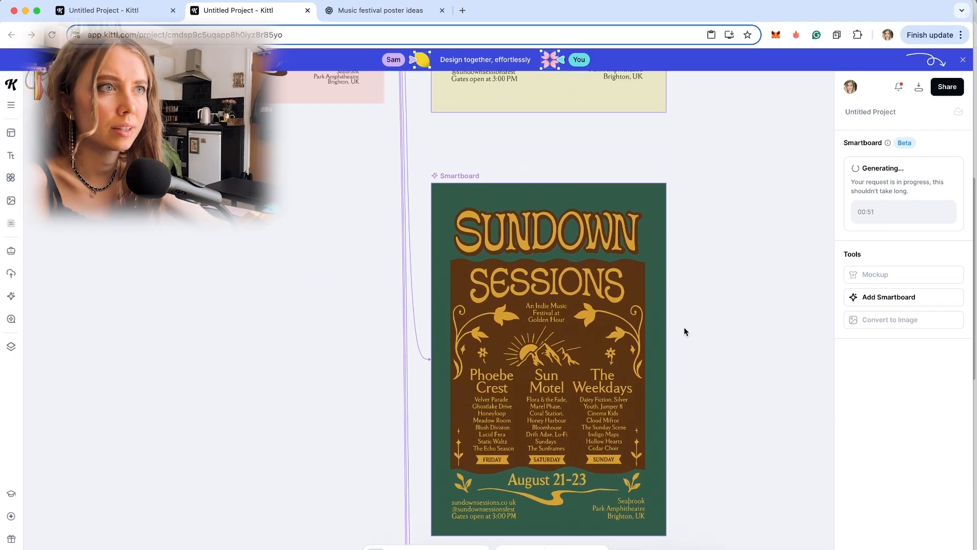
Step: Examine the generated t-shirt and tote bag mockups, checking how the poster artwork, lettering and film-style photography are reproduced
scroll(684, 327, up, 3)
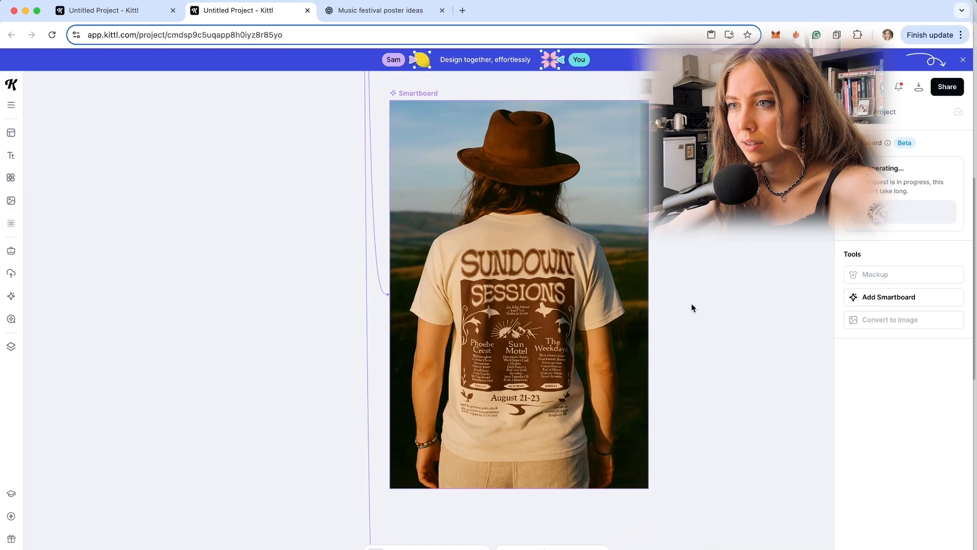
scroll(691, 308, down, 5)
scroll(692, 308, up, 5)
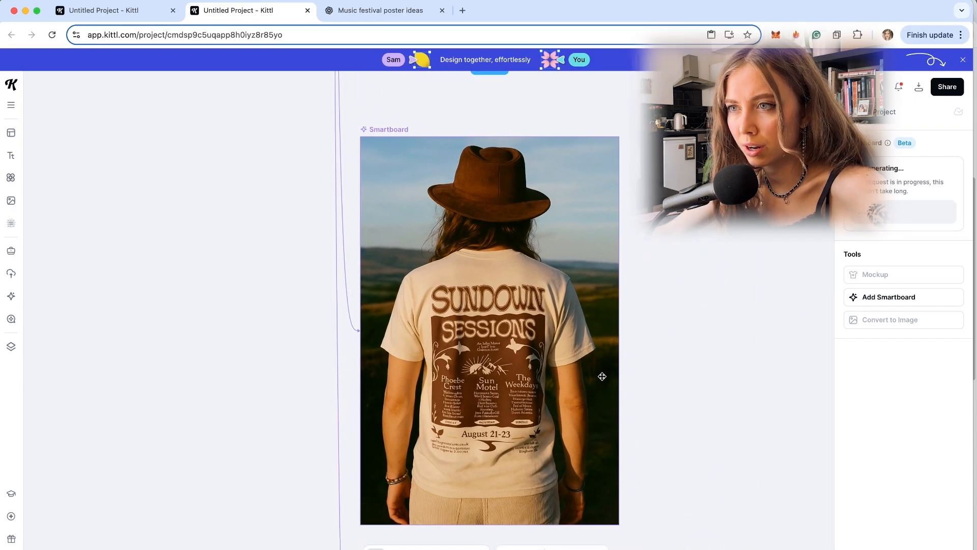
scroll(602, 376, down, 10)
scroll(509, 371, left, 2)
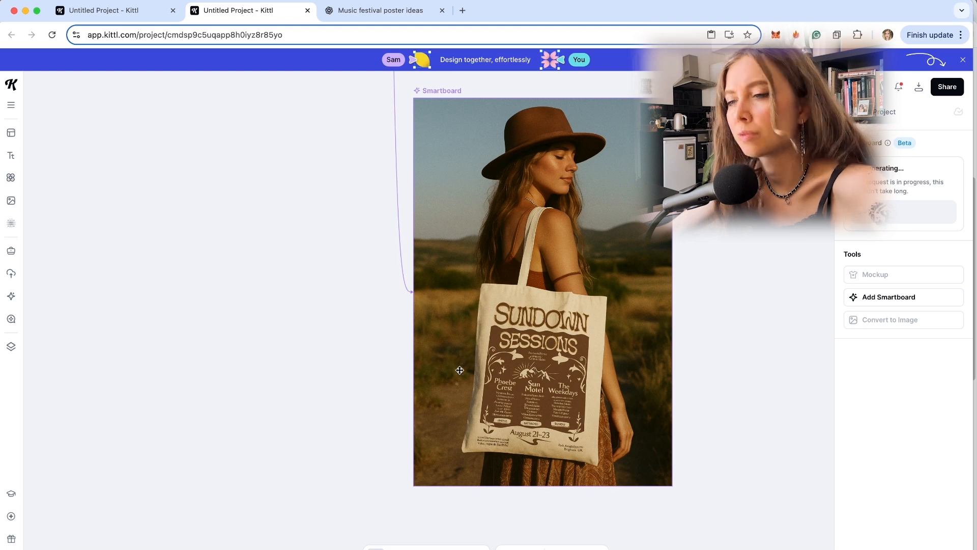
scroll(554, 326, up, 5)
scroll(565, 331, down, 1)
scroll(560, 338, down, 5)
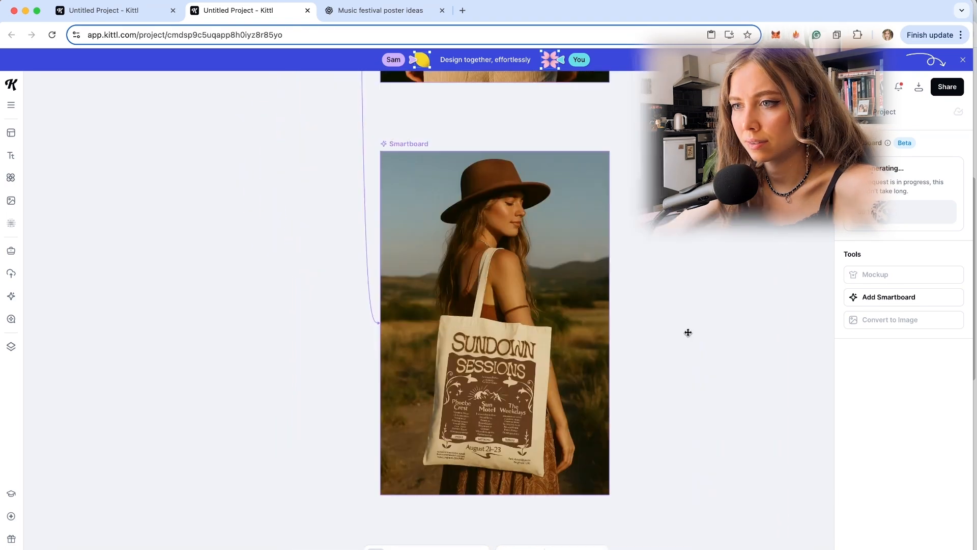
scroll(662, 335, right, 2)
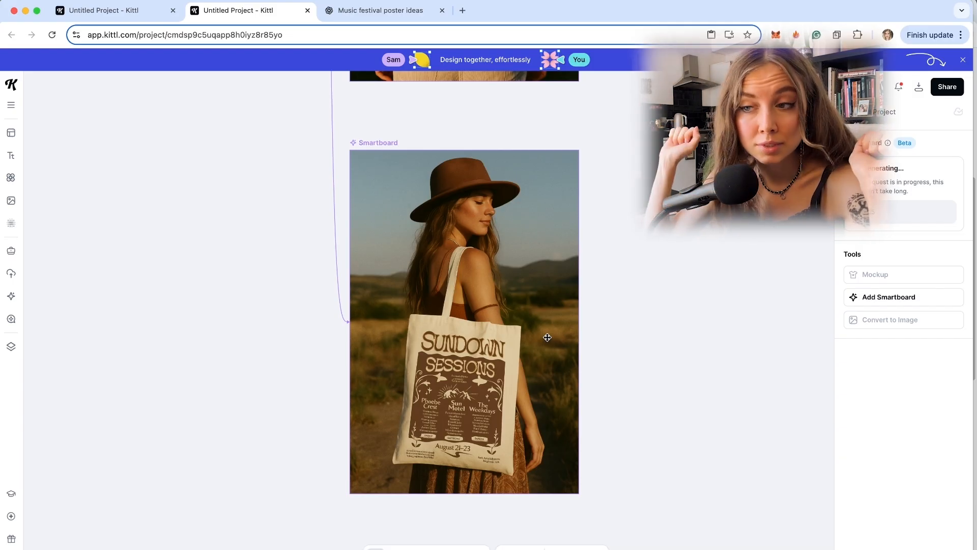
scroll(552, 359, down, 2)
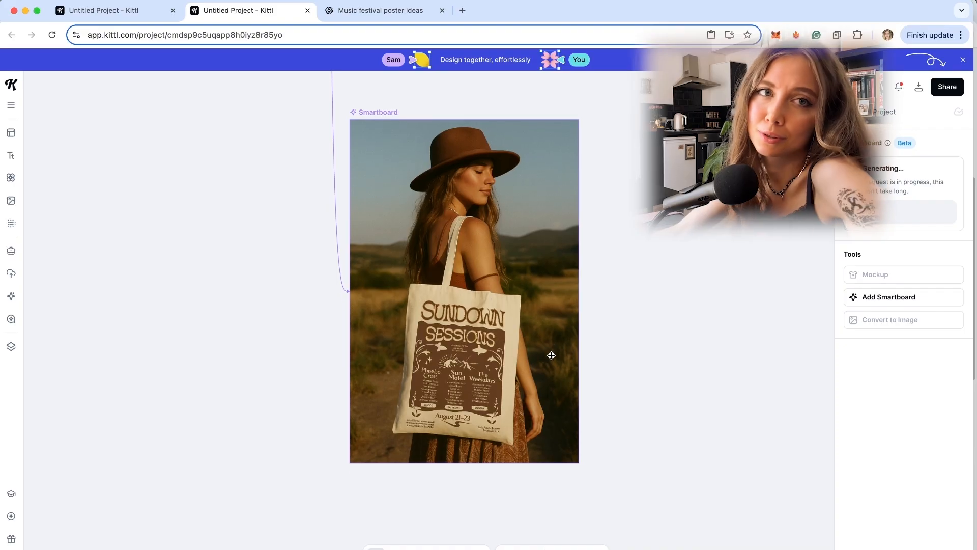
scroll(552, 356, up, 3)
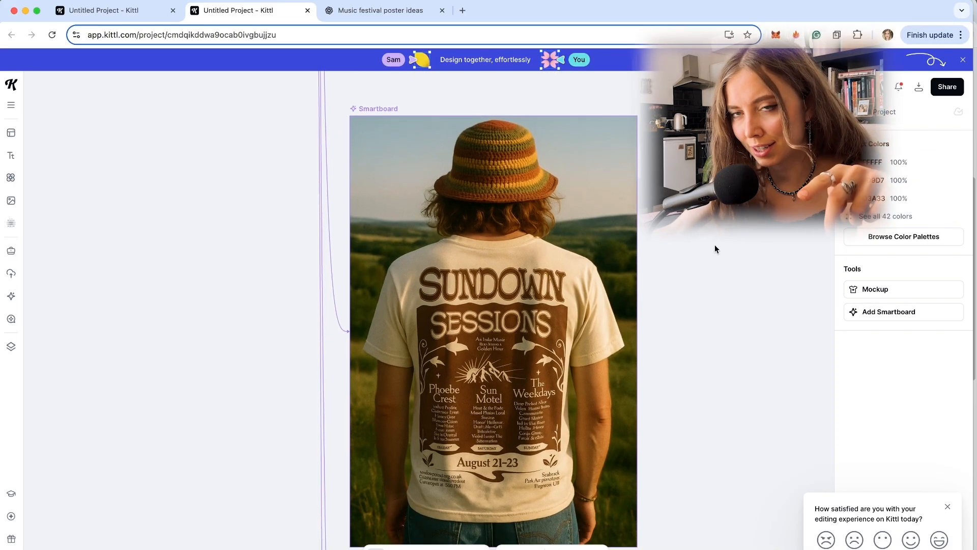
scroll(706, 249, down, 1)
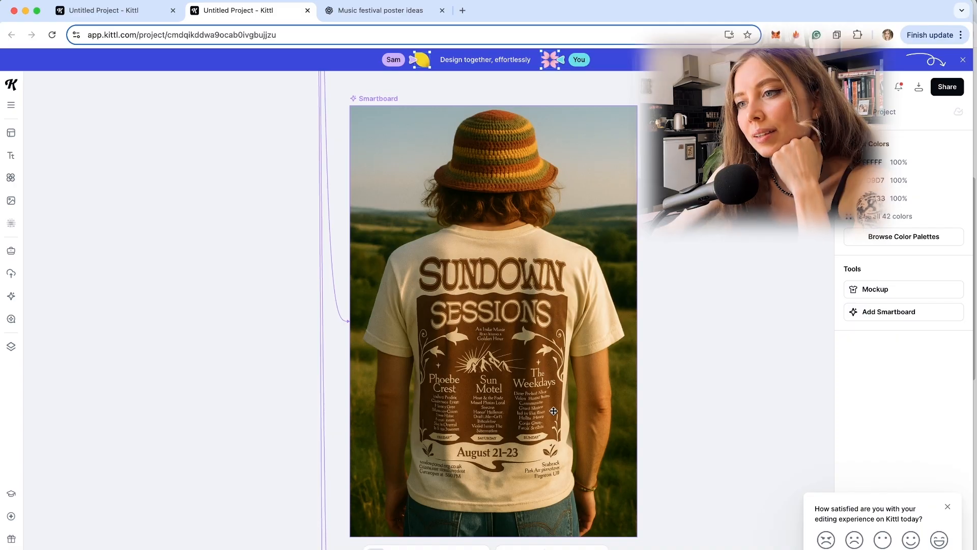
Step: Inspect the textured poster variation with the cream border up close and in full, checking the headline, grain, lineup text and footer details
scroll(645, 247, up, 10)
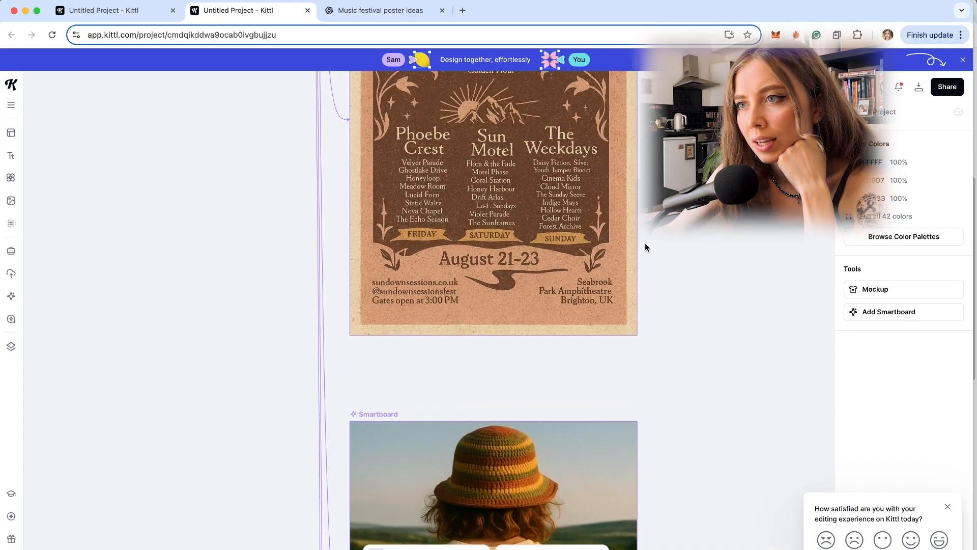
scroll(645, 247, down, 3)
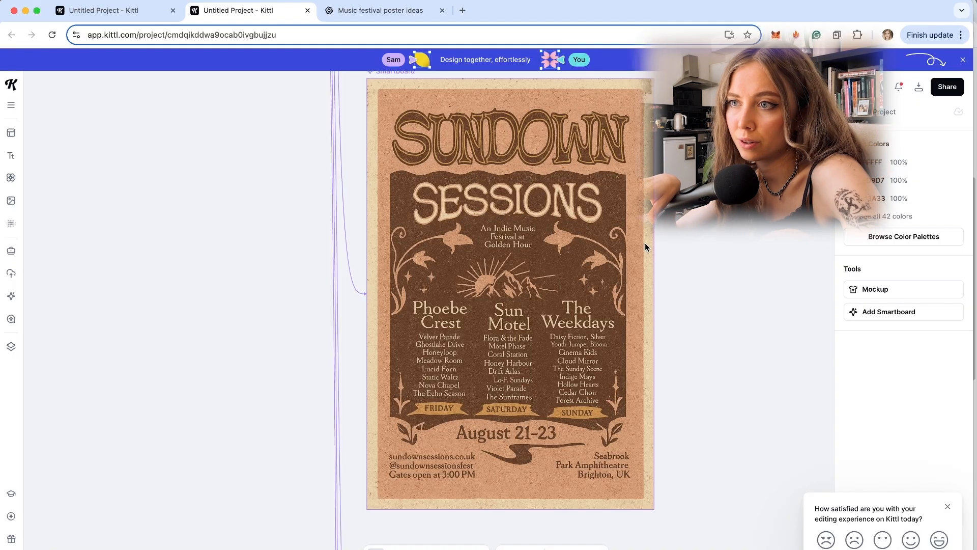
scroll(645, 247, up, 5)
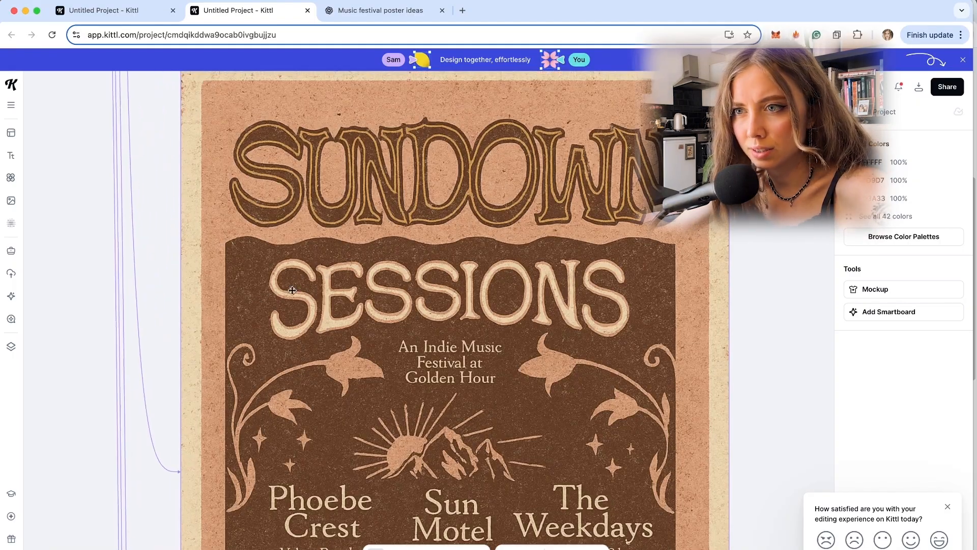
scroll(298, 277, up, 6)
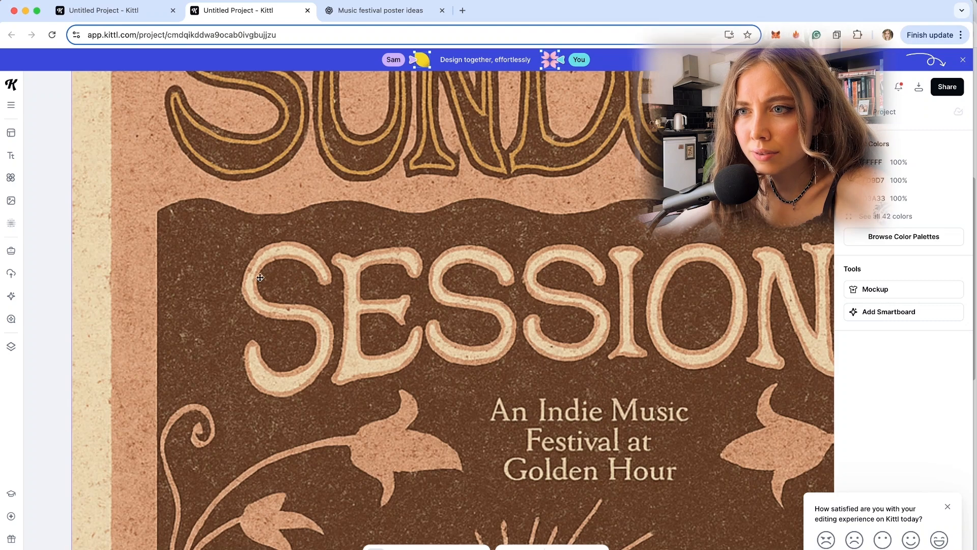
scroll(395, 337, down, 6)
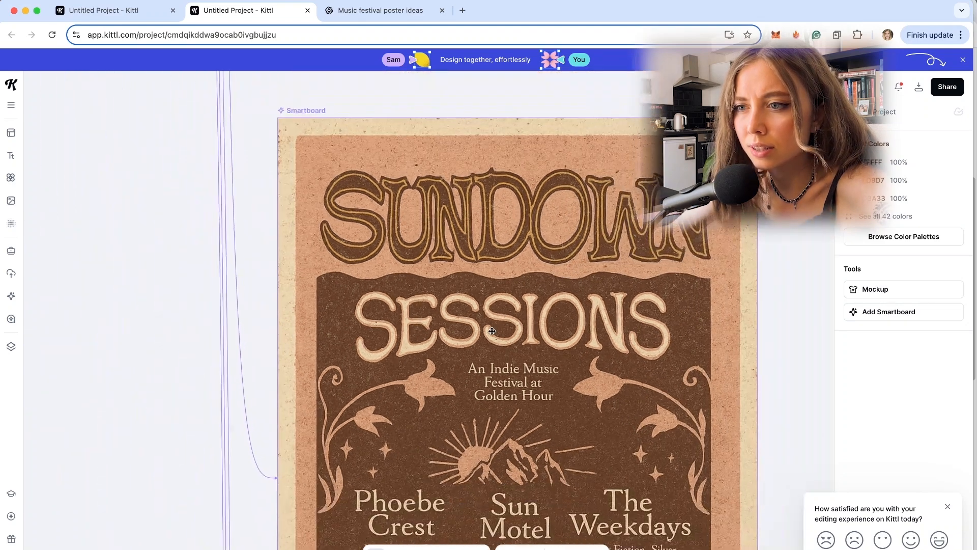
scroll(492, 332, up, 3)
scroll(493, 331, down, 3)
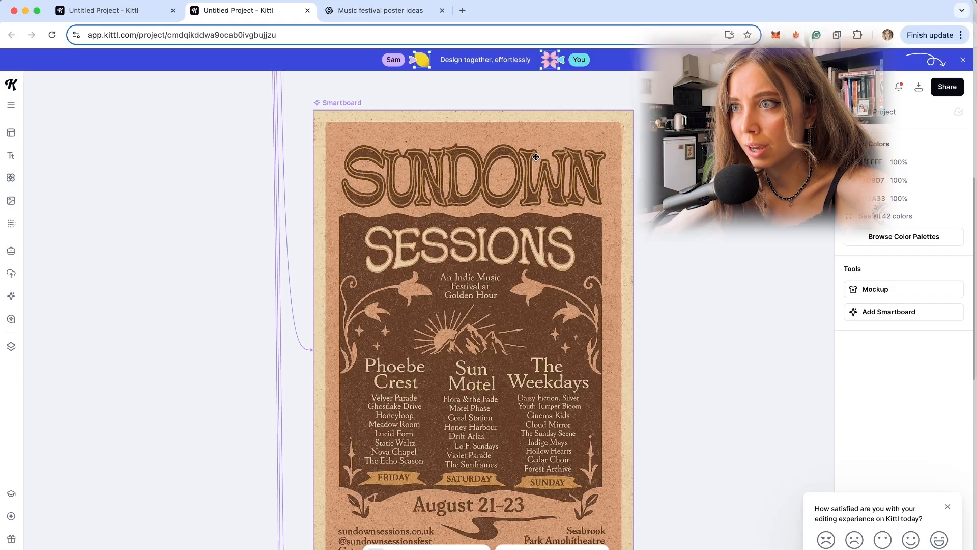
scroll(512, 261, up, 5)
scroll(519, 263, down, 3)
scroll(524, 266, down, 5)
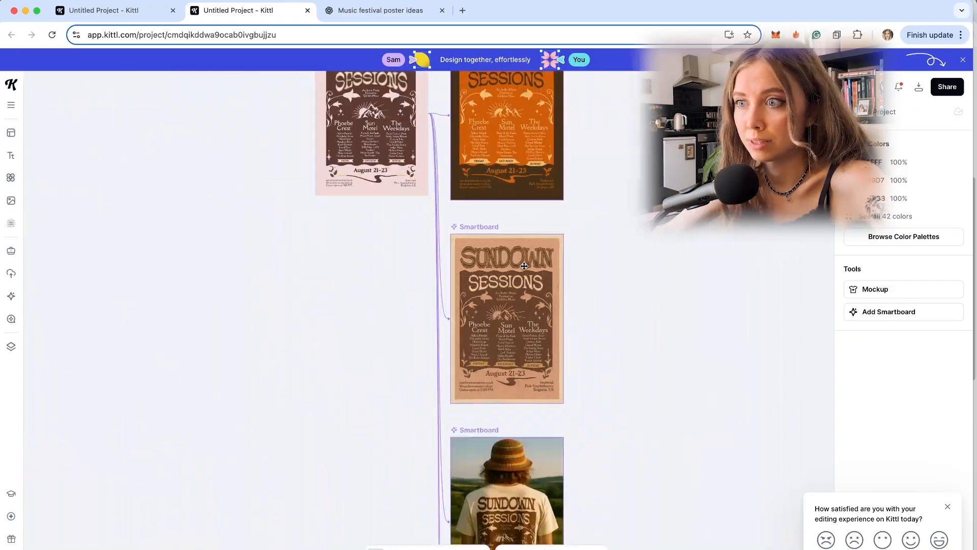
scroll(525, 266, up, 5)
scroll(540, 267, down, 5)
scroll(551, 269, down, 4)
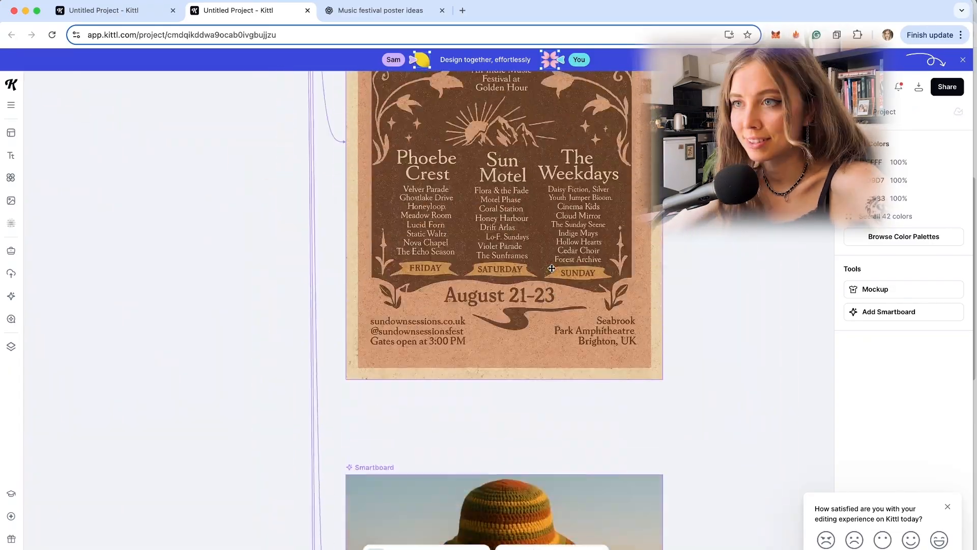
scroll(551, 268, up, 5)
scroll(552, 268, down, 2)
scroll(552, 268, up, 2)
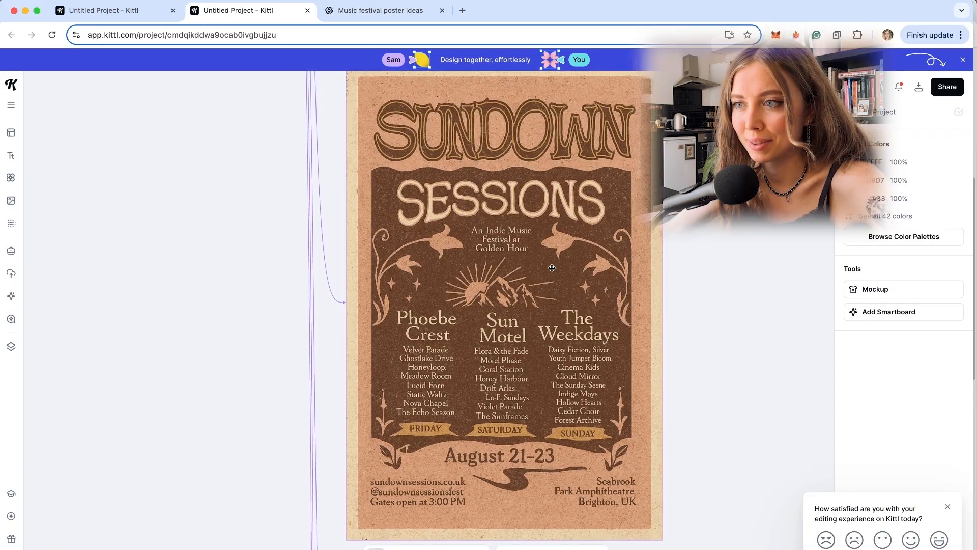
scroll(552, 268, down, 4)
scroll(552, 268, up, 3)
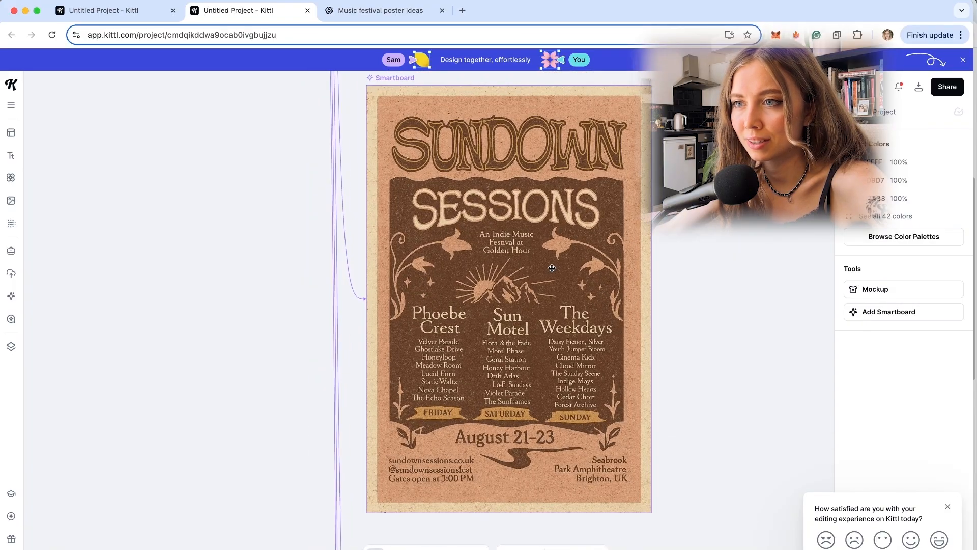